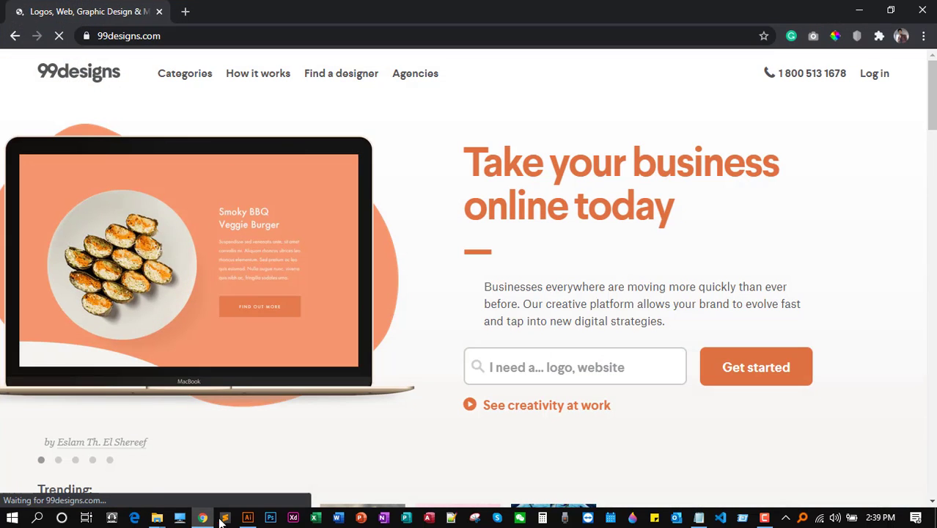
Log in to the 99designs account with the prefilled credentials, completing the reCAPTCHA check
click(183, 37)
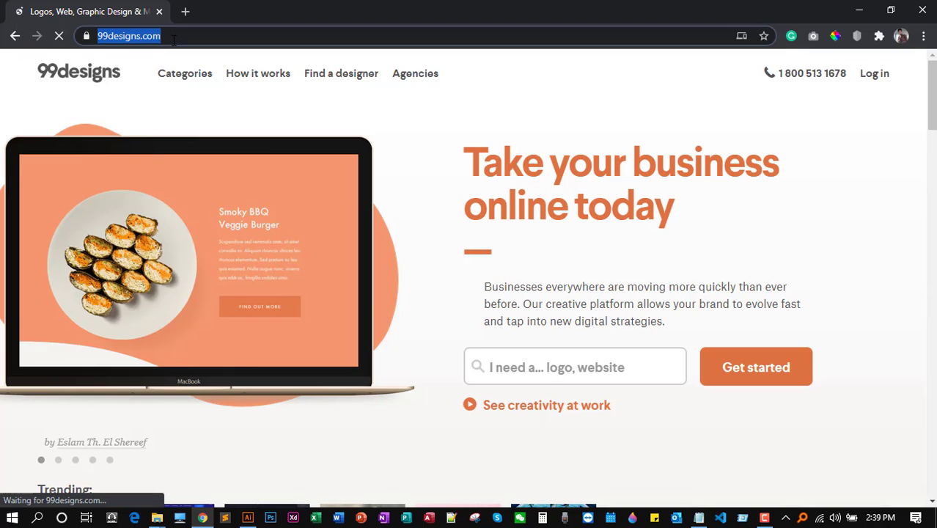
click(880, 81)
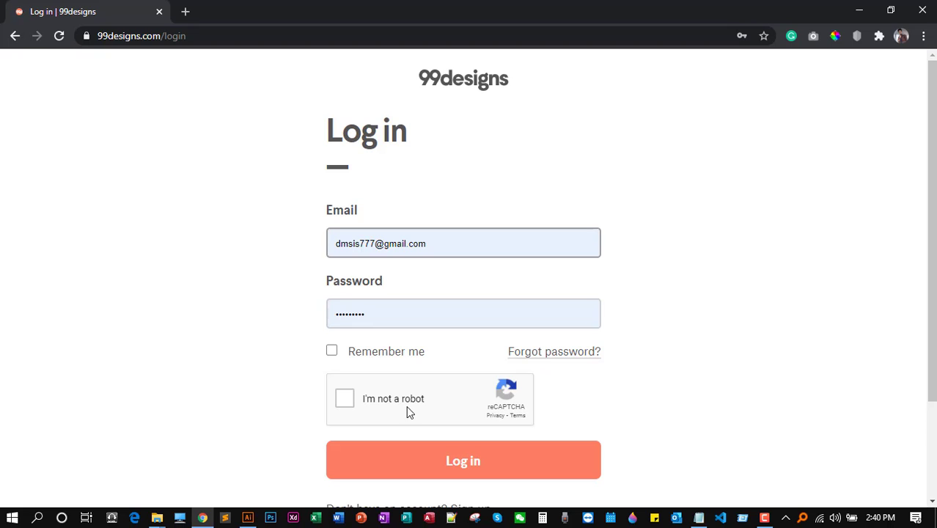
click(343, 401)
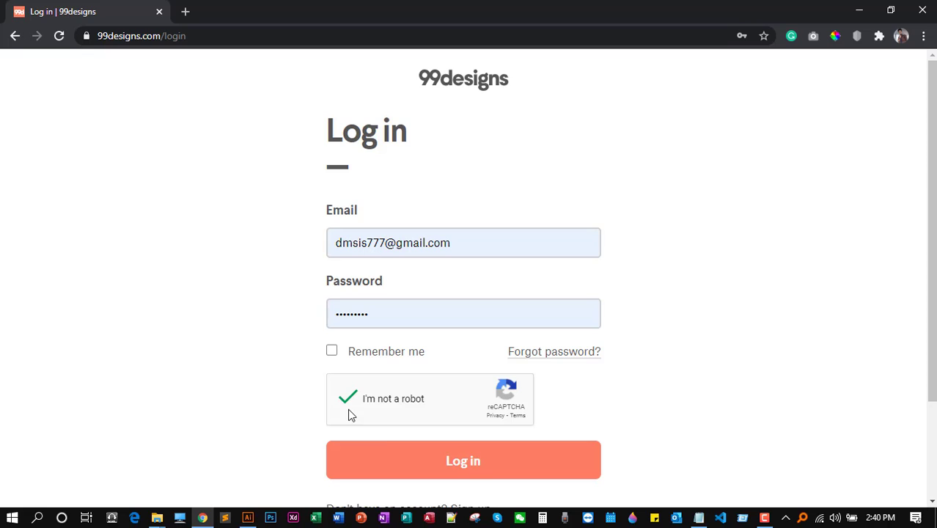
click(486, 472)
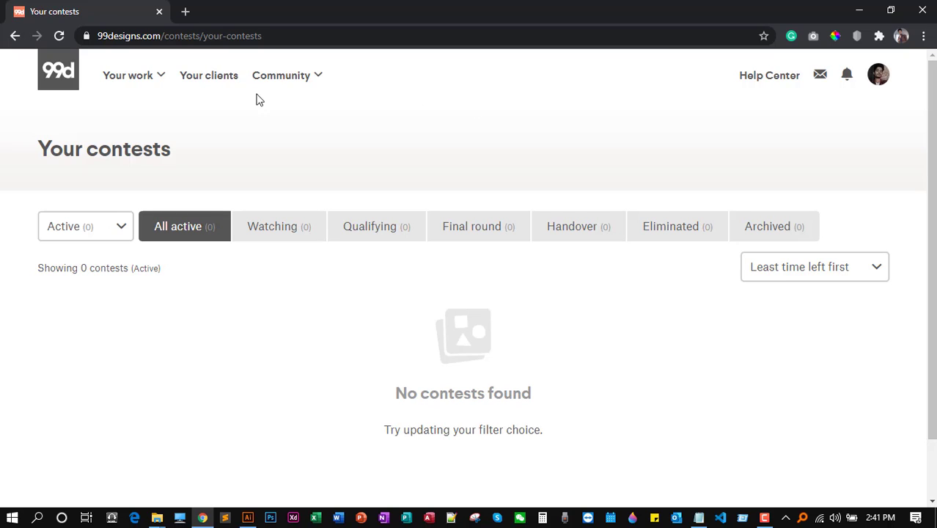
Open the page for browsing contests and look through the open contests listed there
click(145, 80)
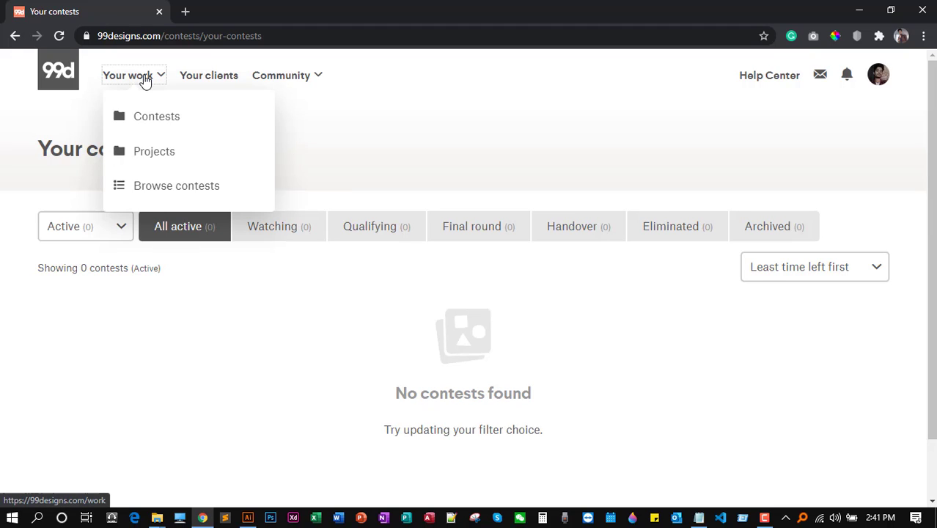
click(198, 186)
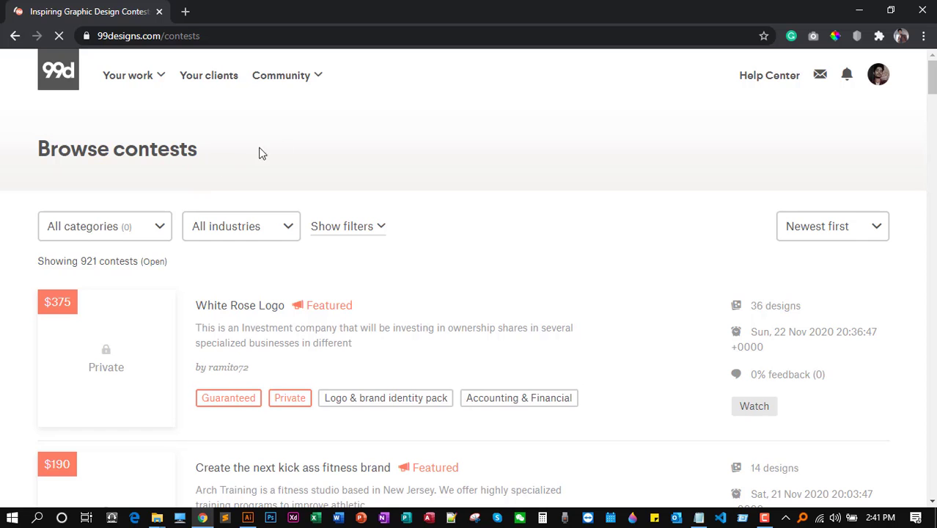
scroll(374, 113, down, 2)
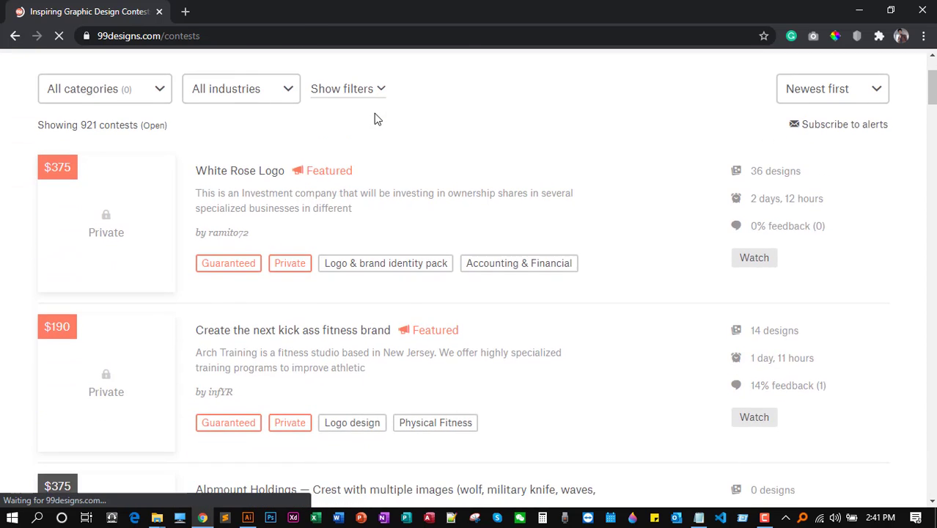
scroll(374, 114, up, 2)
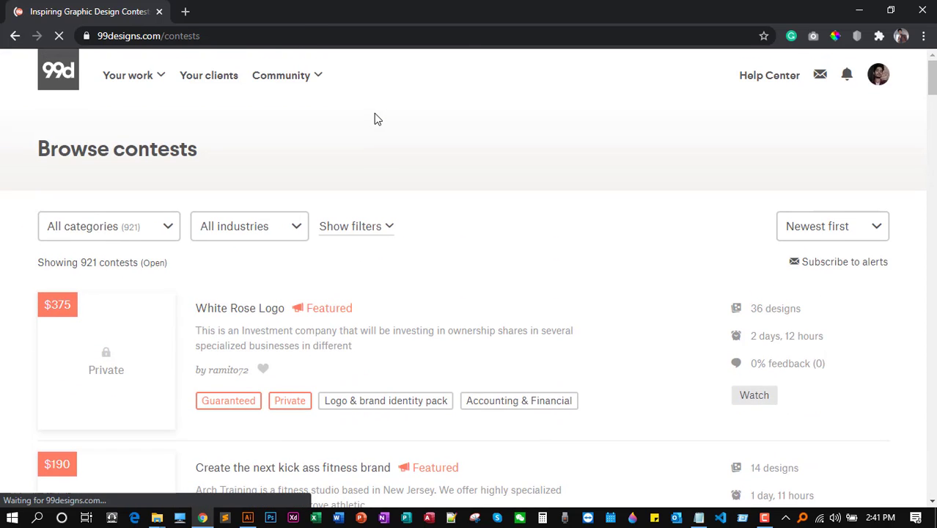
scroll(375, 112, down, 3)
scroll(375, 112, up, 3)
scroll(376, 120, down, 10)
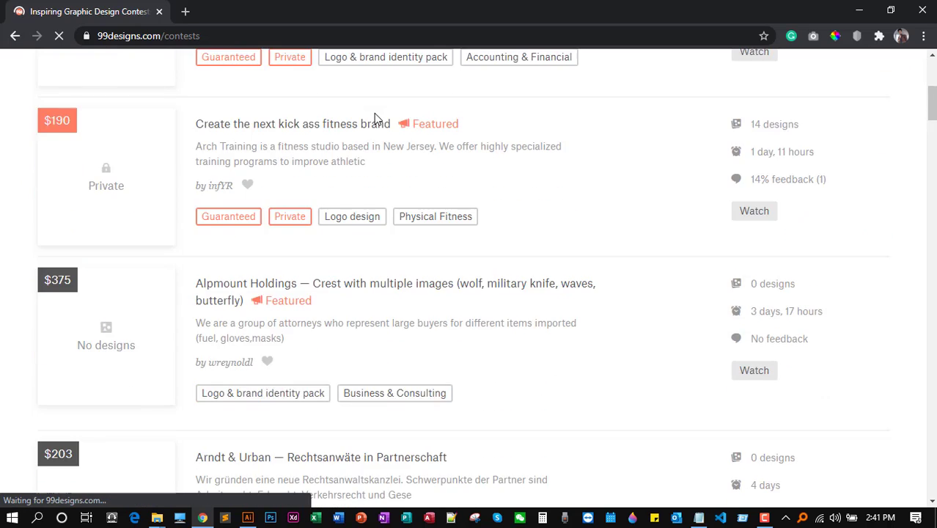
scroll(376, 120, up, 5)
scroll(375, 119, up, 5)
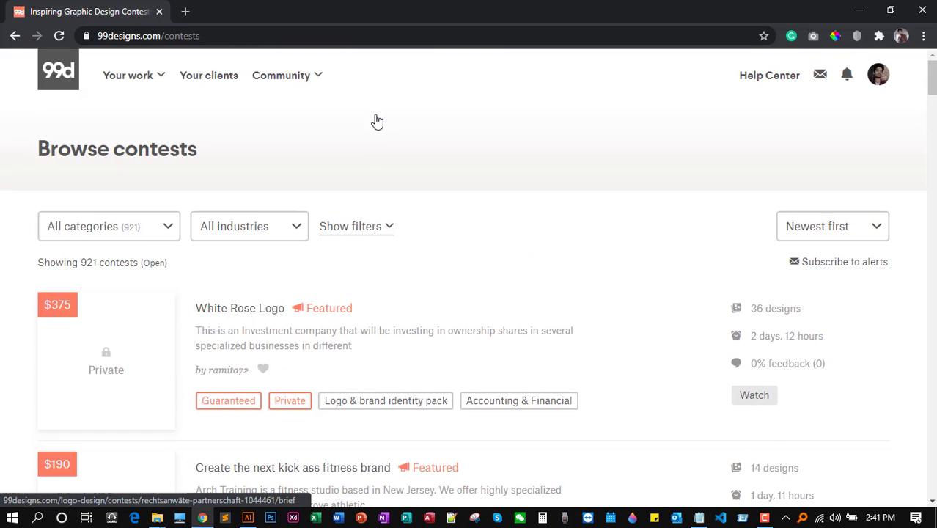
Filter the contests to the Logo & identity category and the Logo design subcategory
click(159, 230)
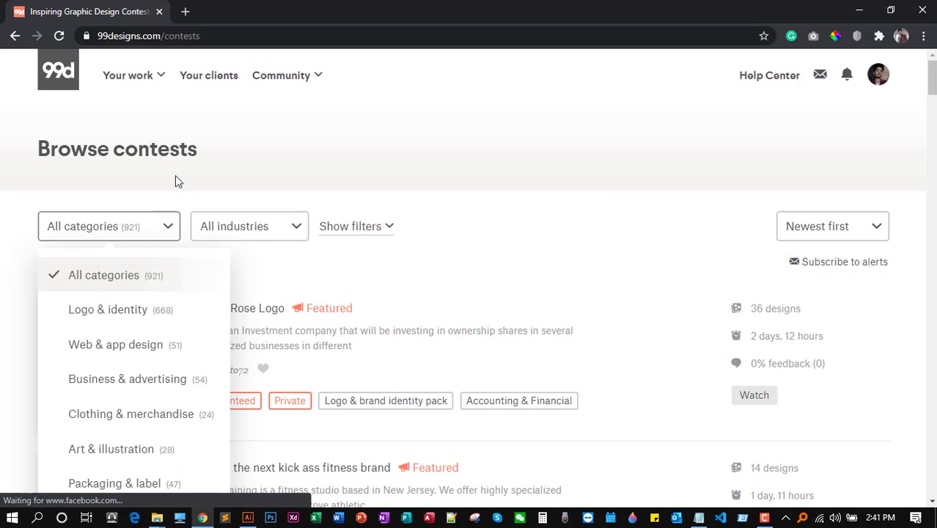
scroll(235, 130, down, 2)
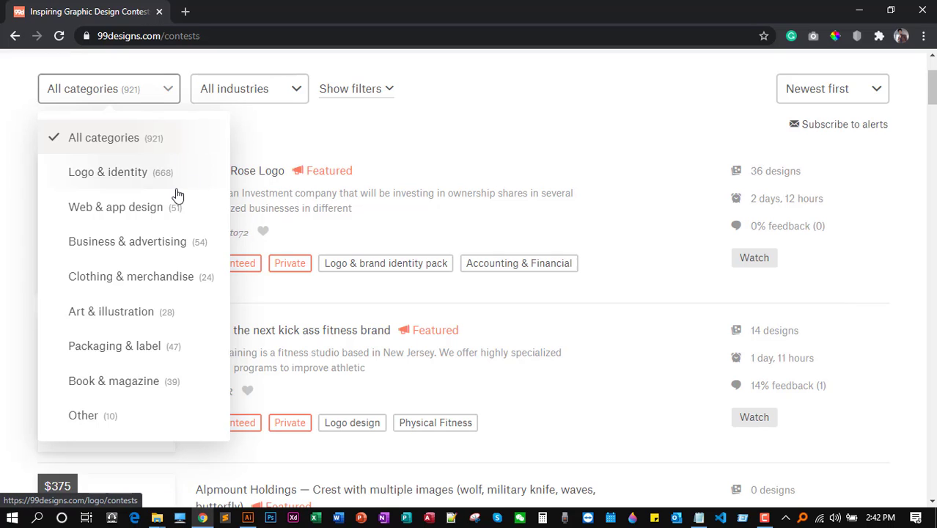
click(145, 184)
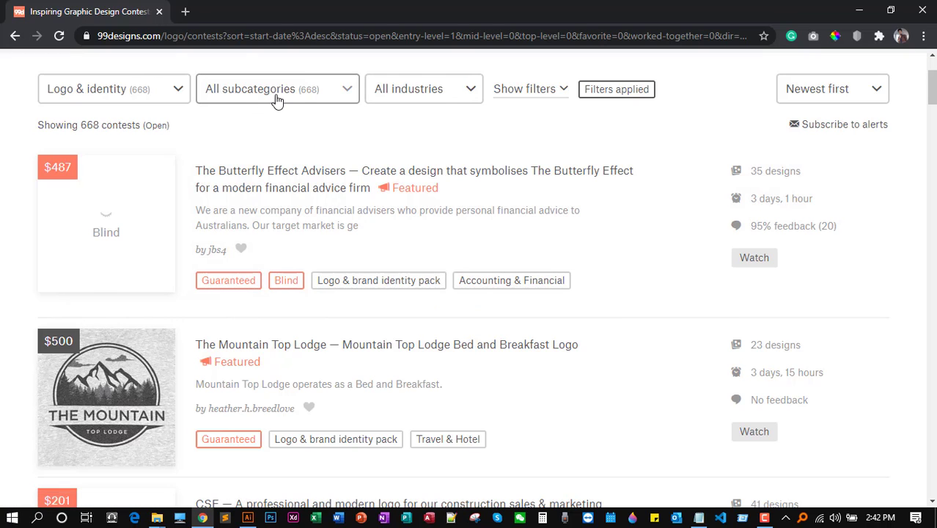
click(302, 102)
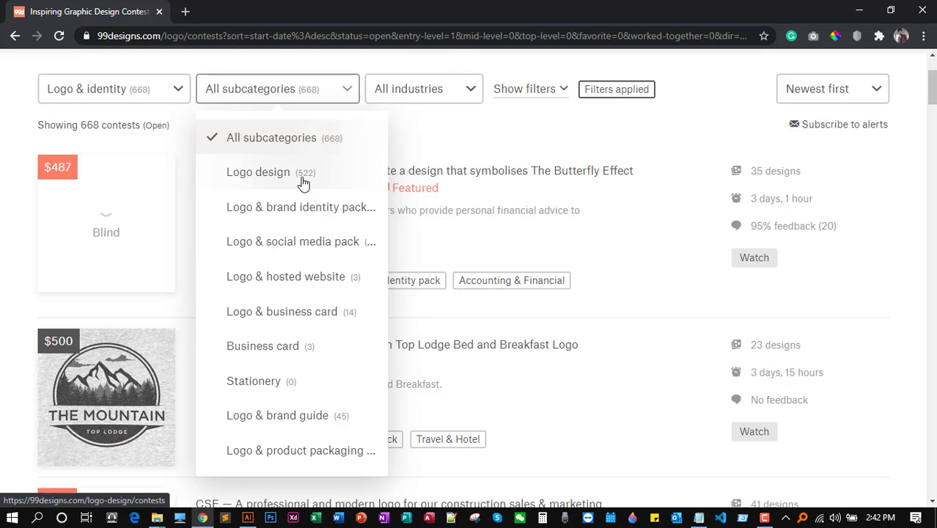
click(271, 180)
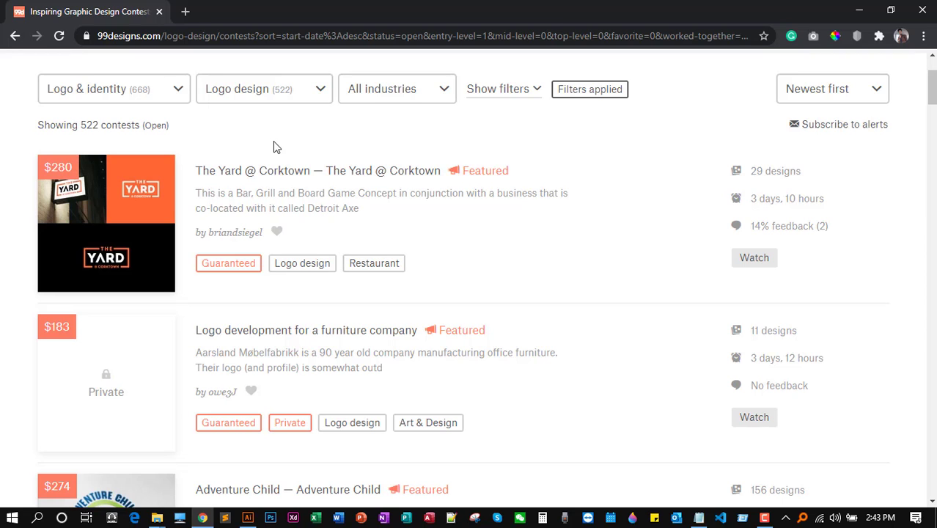
Examine the prize, number of designs, time remaining and feedback of the listed logo design contests
scroll(276, 147, down, 4)
scroll(276, 147, up, 2)
scroll(276, 147, up, 3)
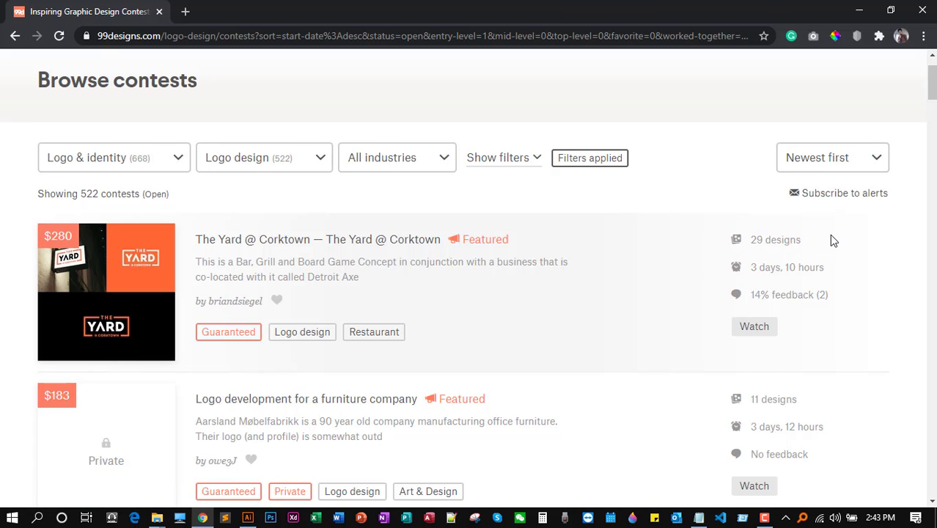
scroll(829, 235, down, 1)
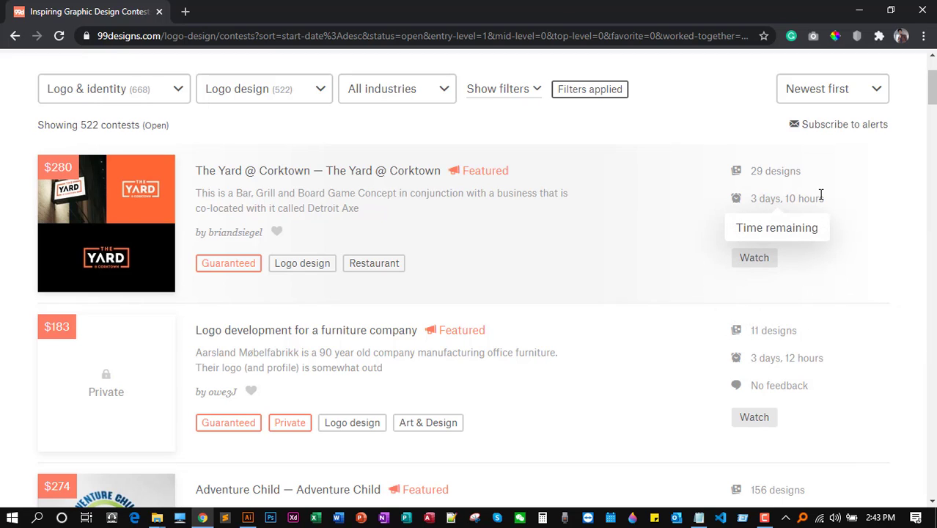
scroll(803, 196, down, 1)
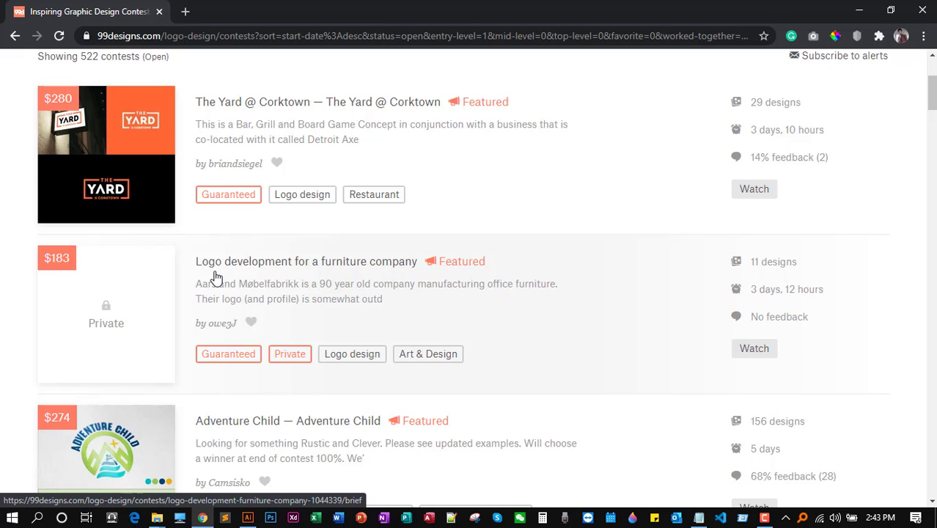
mouse_move(53, 267)
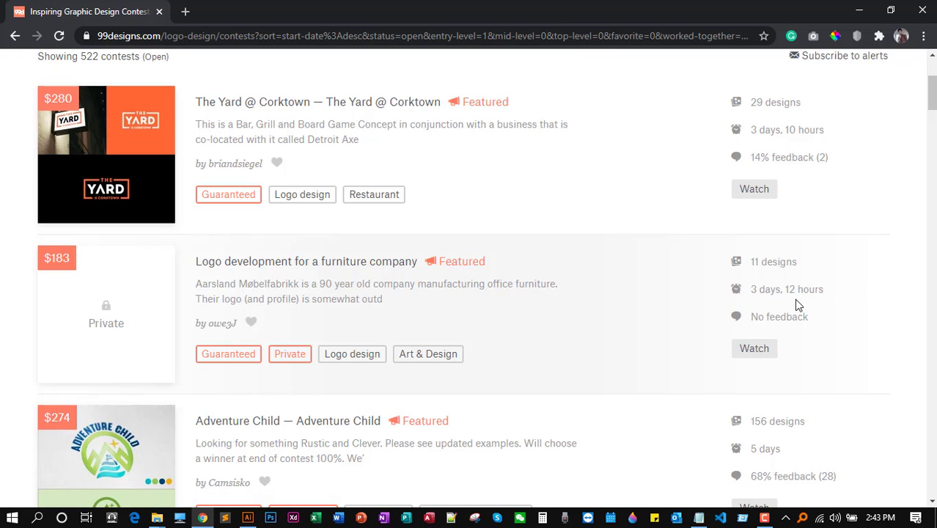
scroll(797, 304, up, 2)
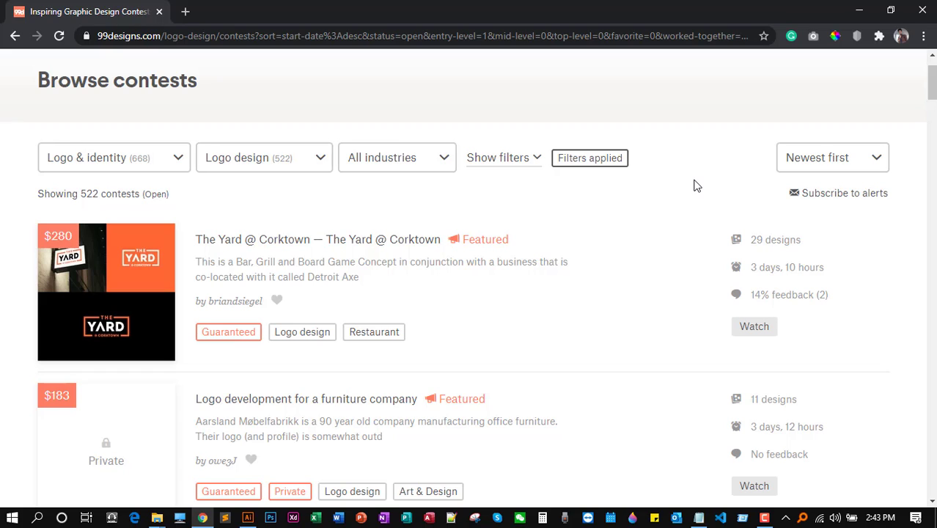
Show the additional contest filters and restrict the contest type to Blind
click(517, 168)
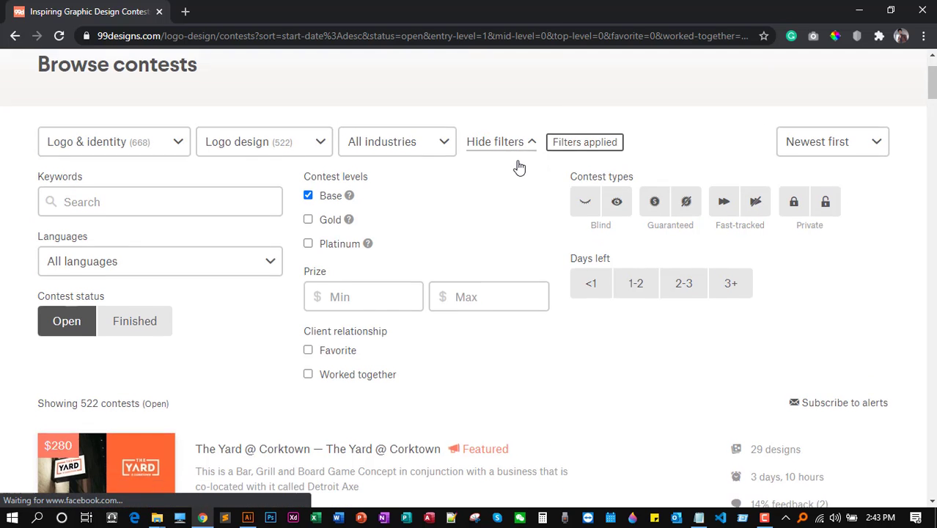
scroll(518, 168, down, 1)
scroll(518, 167, down, 1)
scroll(518, 167, up, 3)
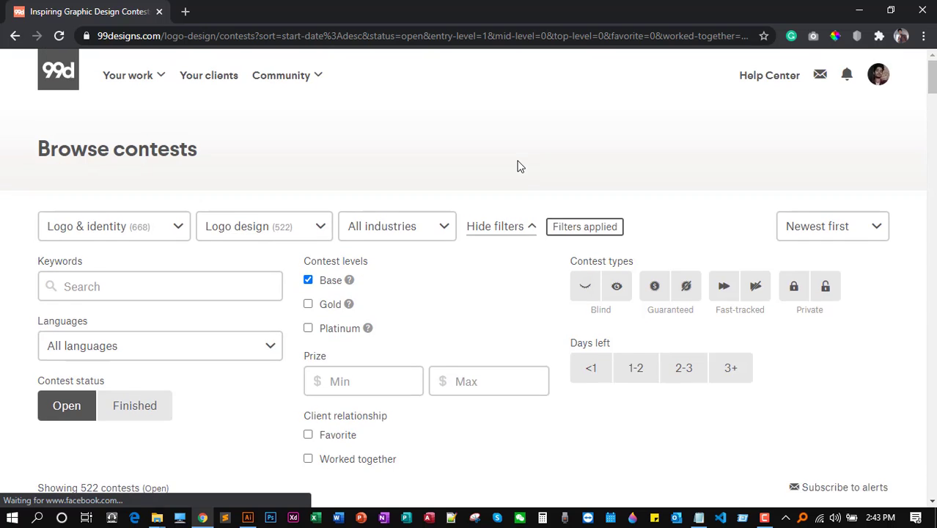
scroll(518, 167, down, 1)
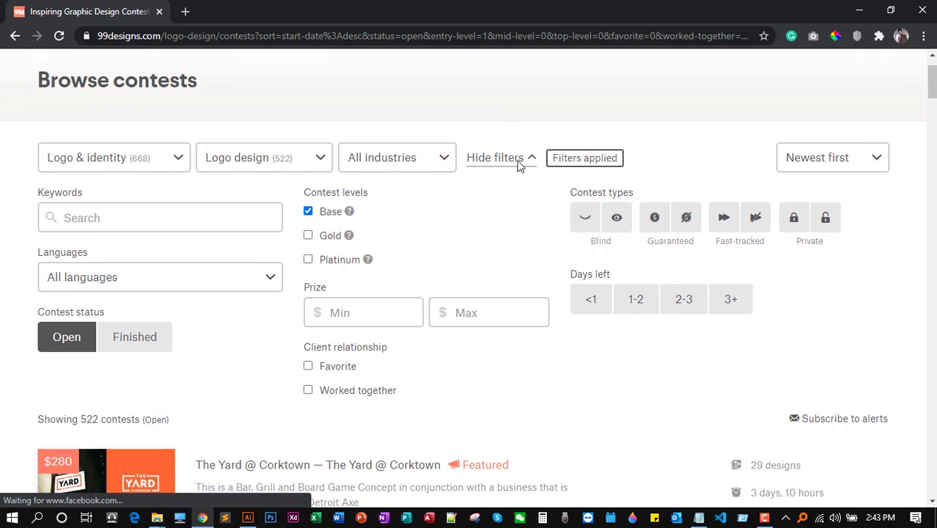
click(585, 222)
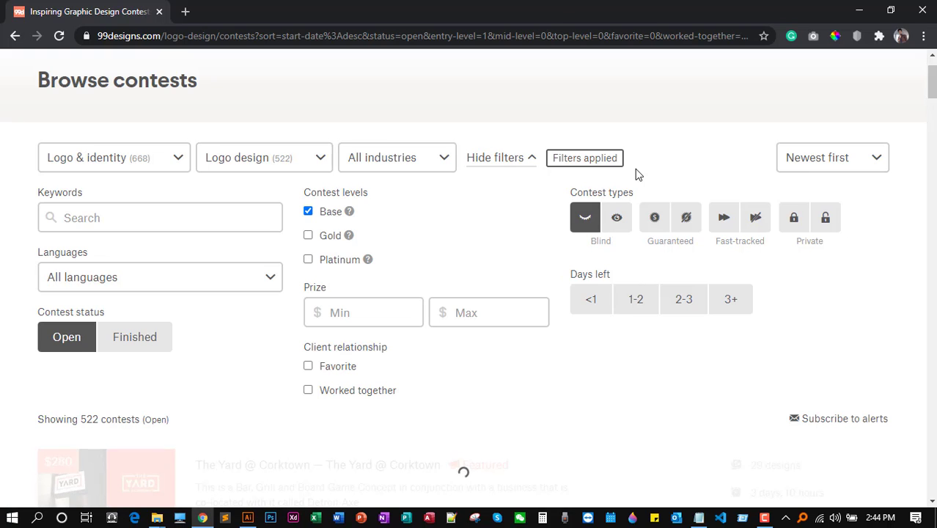
Look through the blind logo design contests, checking their tags, time remaining and feedback
scroll(635, 169, down, 2)
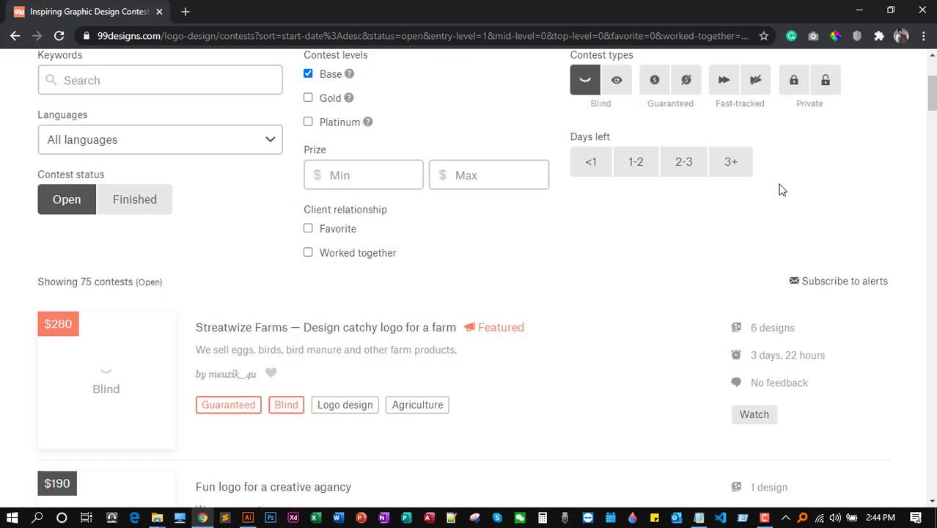
scroll(780, 192, down, 6)
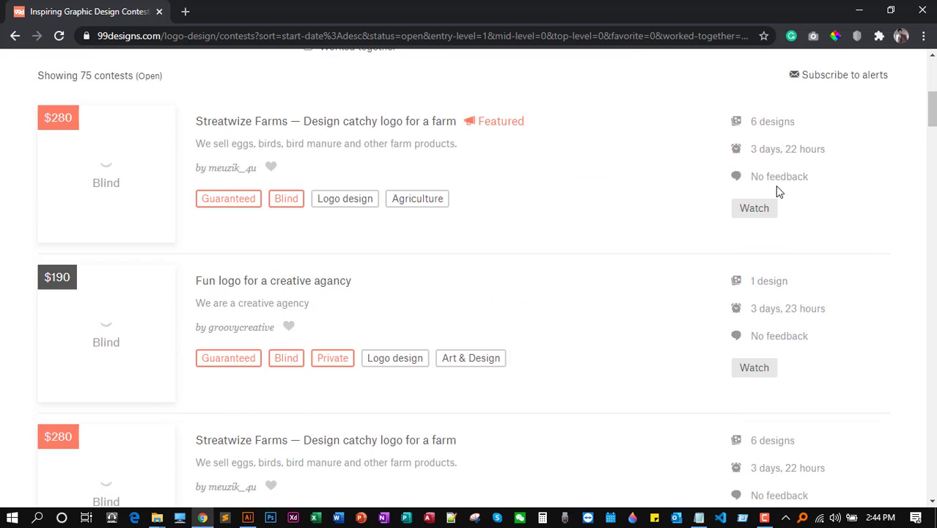
scroll(777, 189, up, 3)
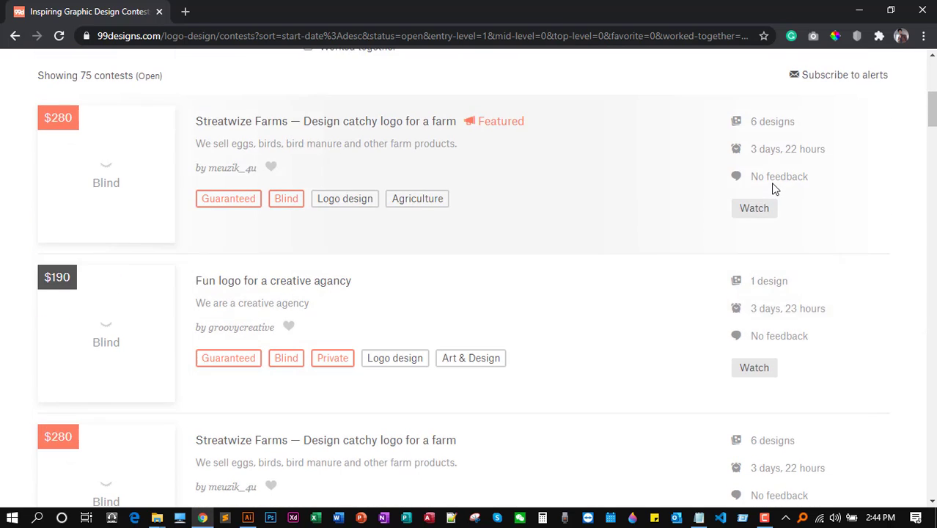
mouse_move(771, 189)
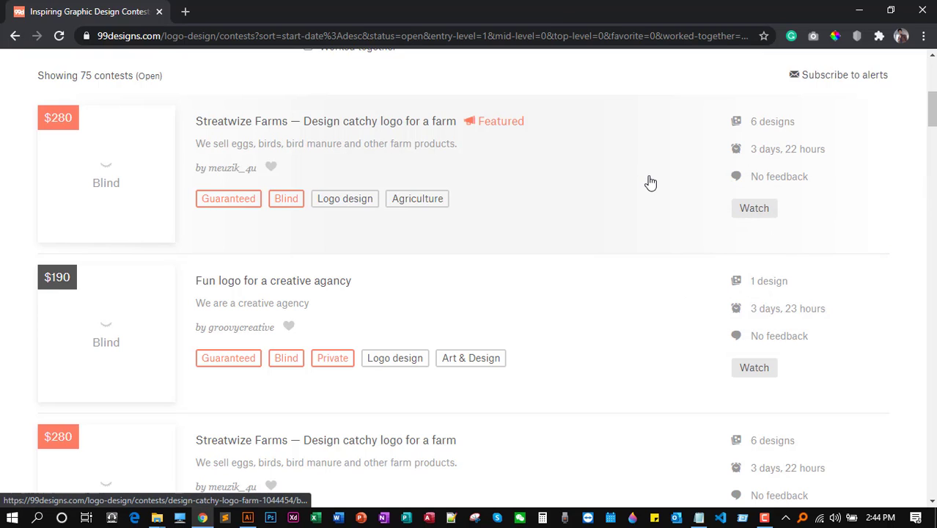
scroll(650, 182, up, 5)
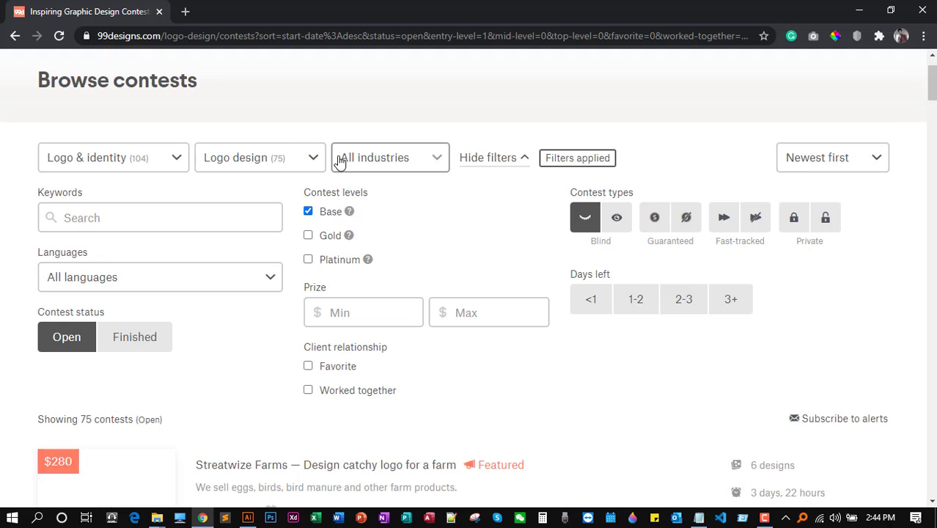
Review the industry and sort order options, keeping All industries and Newest first, and return to the contest listings
scroll(339, 161, down, 1)
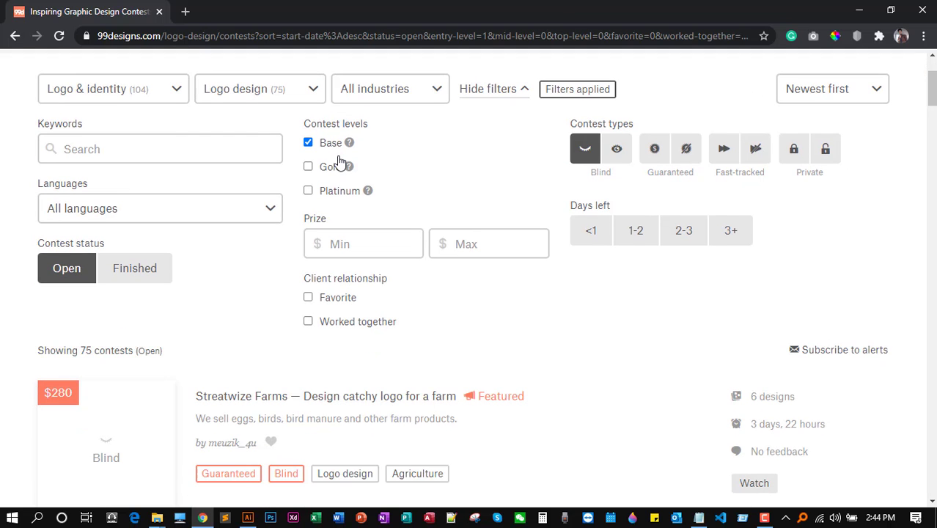
scroll(337, 155, up, 2)
click(413, 235)
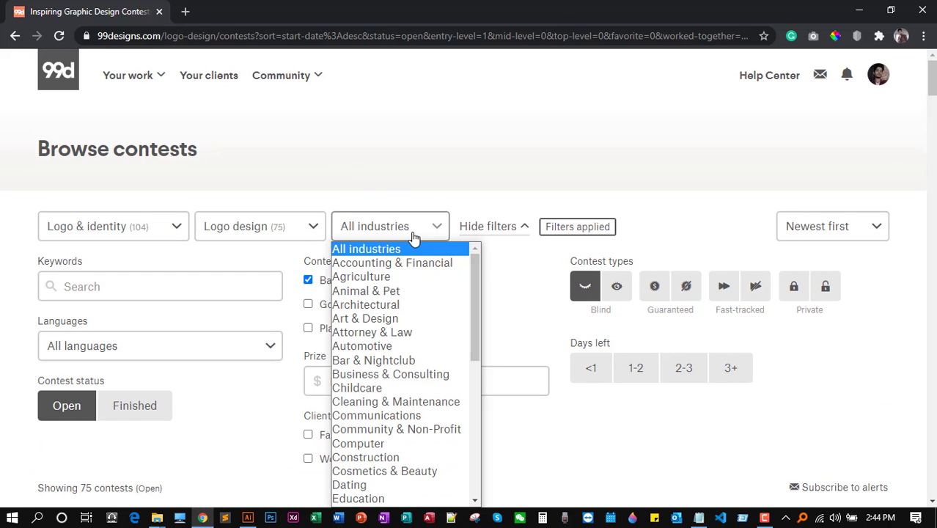
click(412, 236)
scroll(762, 152, down, 1)
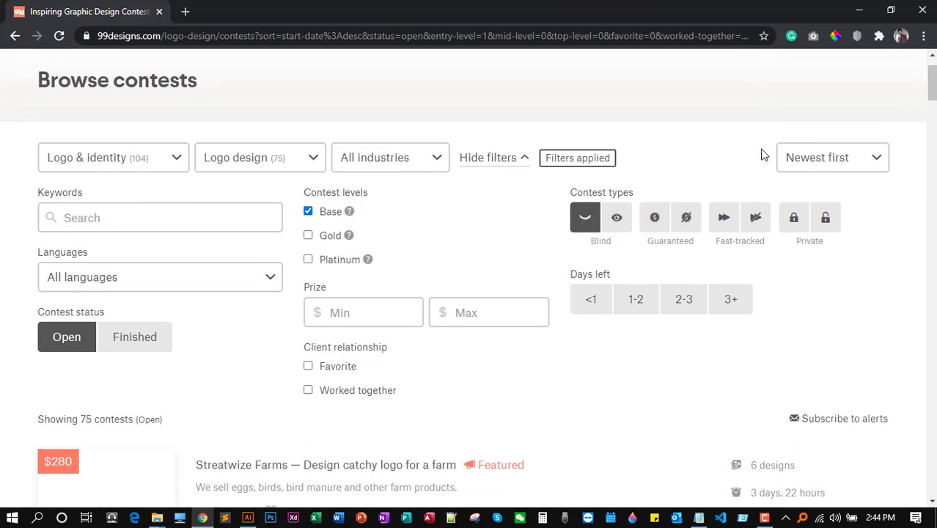
click(855, 161)
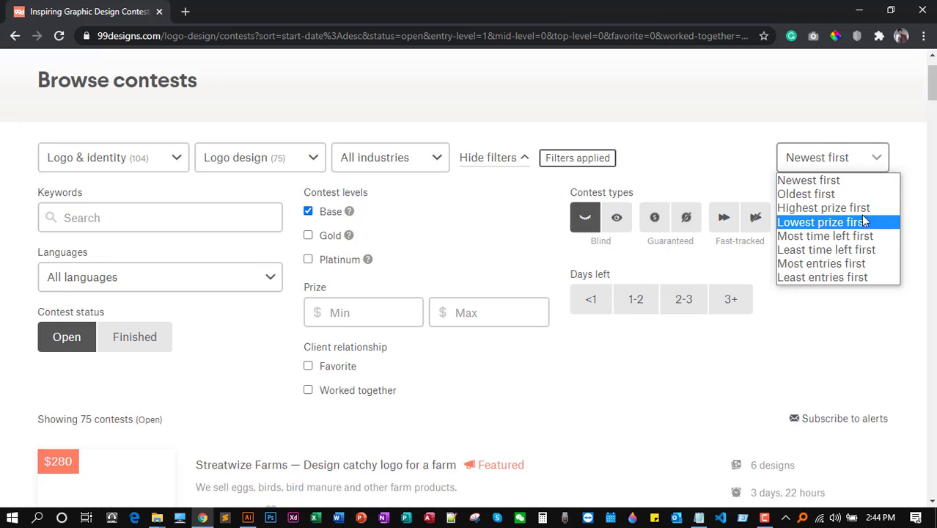
click(809, 182)
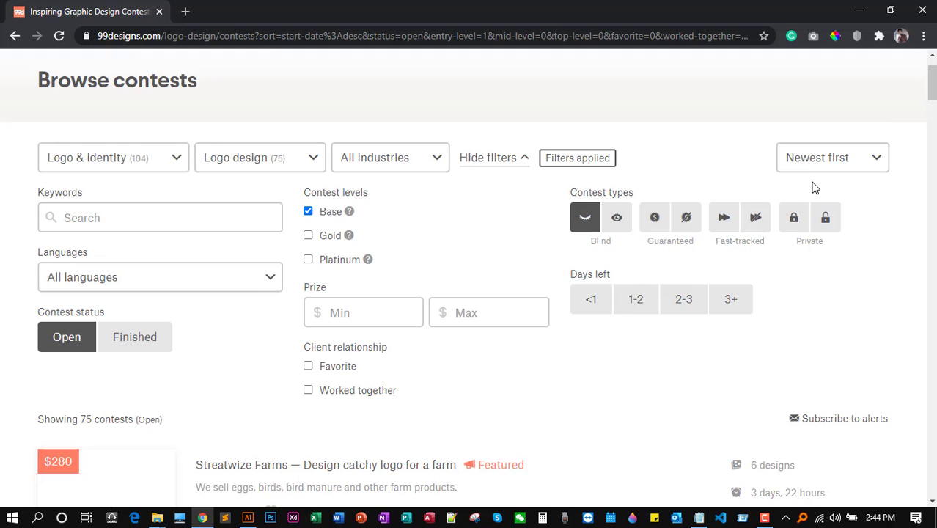
scroll(871, 176, down, 4)
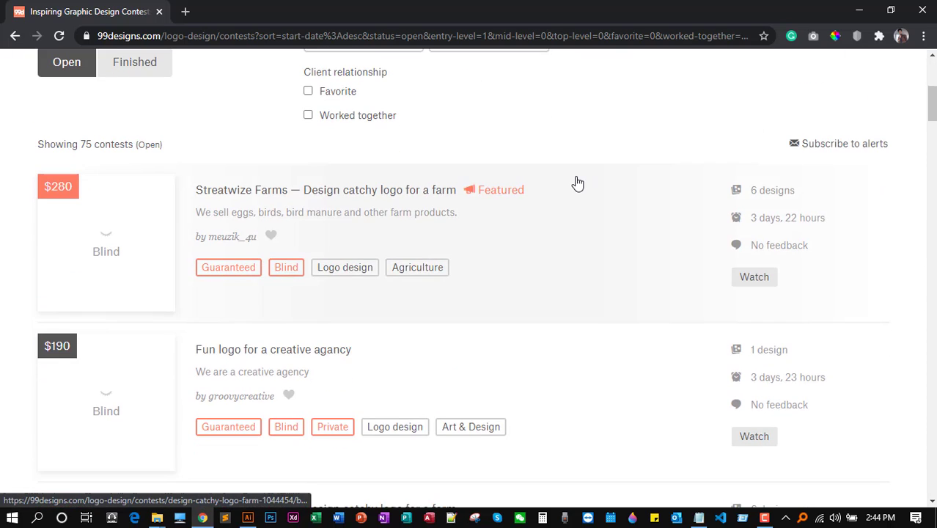
Examine the first blind contests in the list, comparing their Featured, Guaranteed and Private tags, number of designs and time remaining
scroll(576, 182, down, 1)
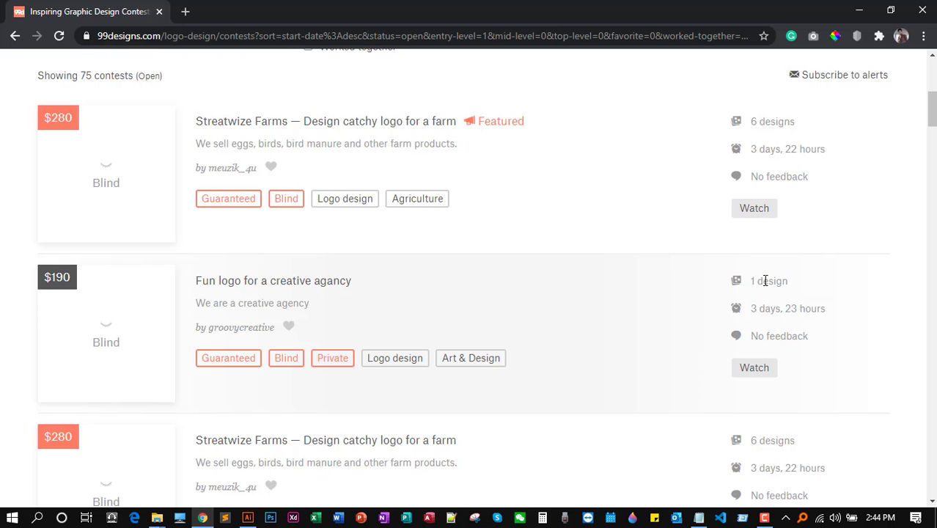
scroll(769, 266, down, 3)
scroll(769, 266, up, 3)
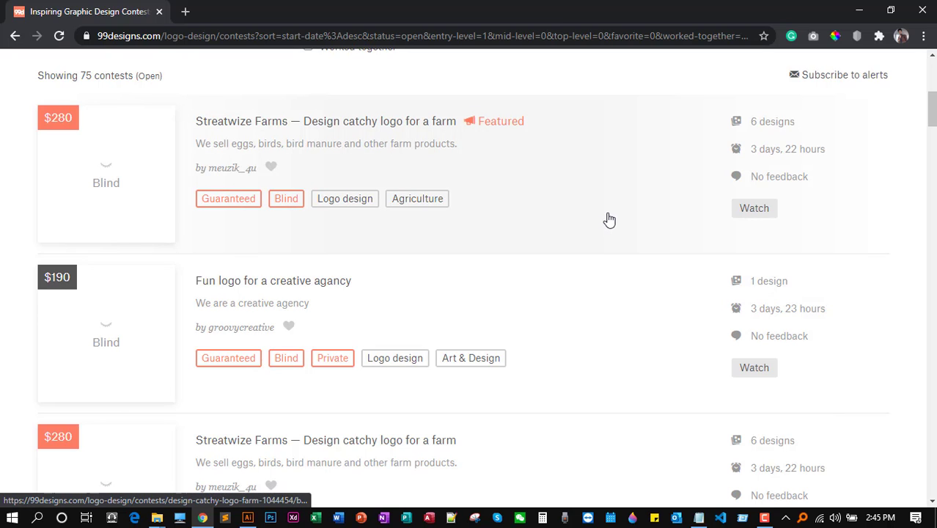
scroll(610, 219, down, 3)
scroll(611, 219, up, 4)
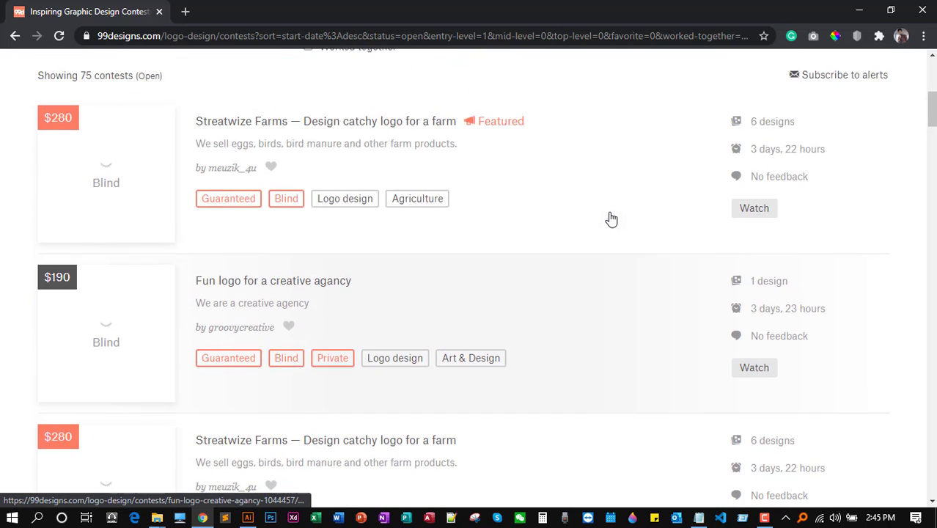
scroll(609, 221, down, 1)
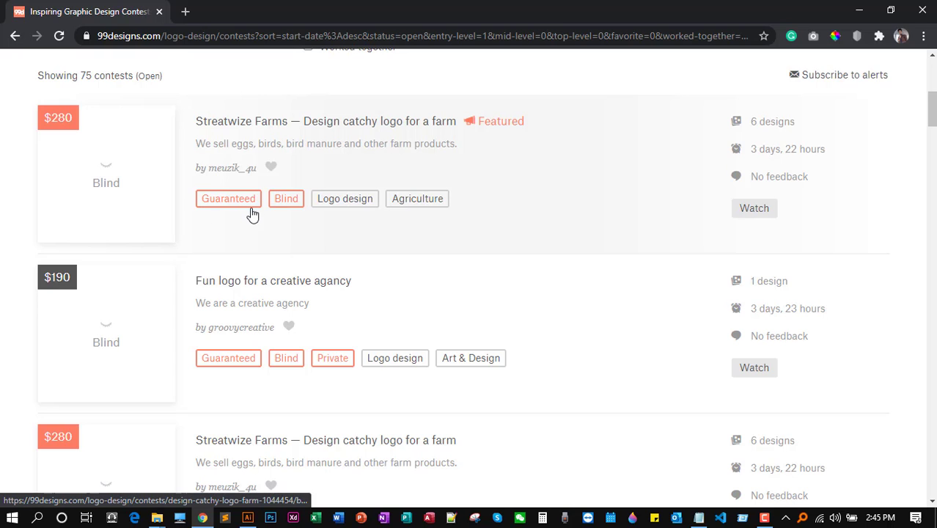
scroll(252, 213, down, 1)
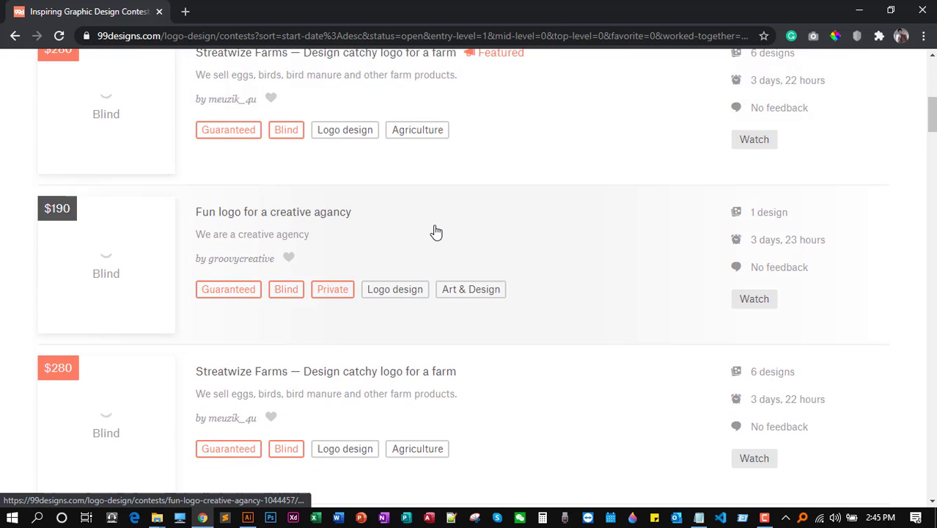
scroll(435, 232, up, 1)
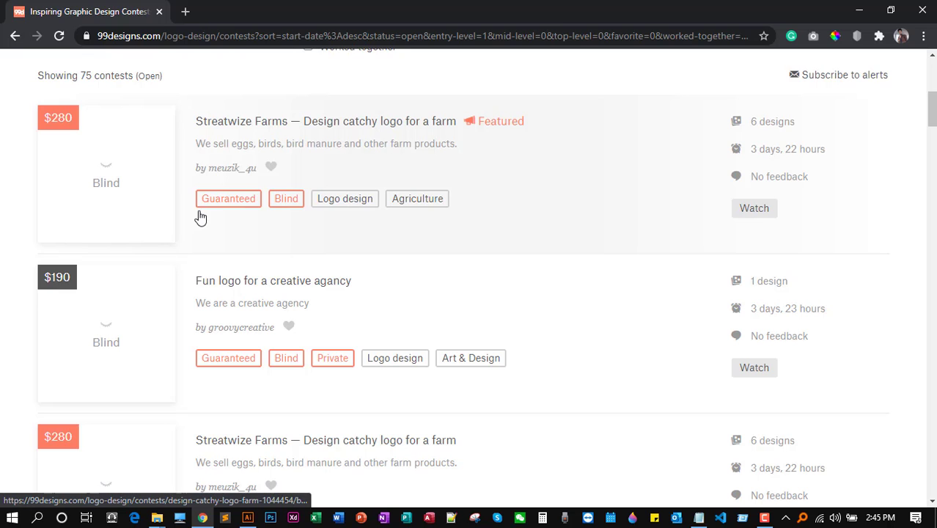
Look through the other blind logo contests further down the list, checking their industries, prizes and feedback, and return to the first listings
scroll(222, 215, down, 7)
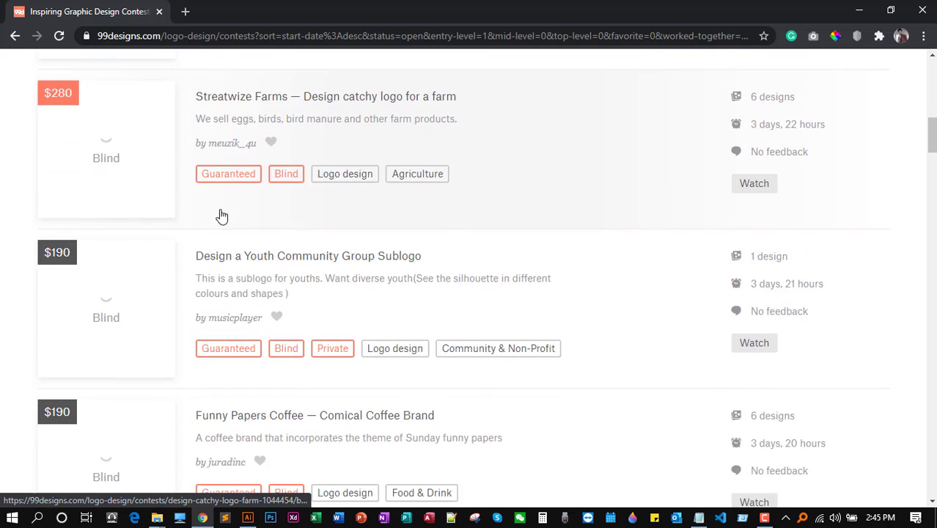
scroll(222, 215, down, 8)
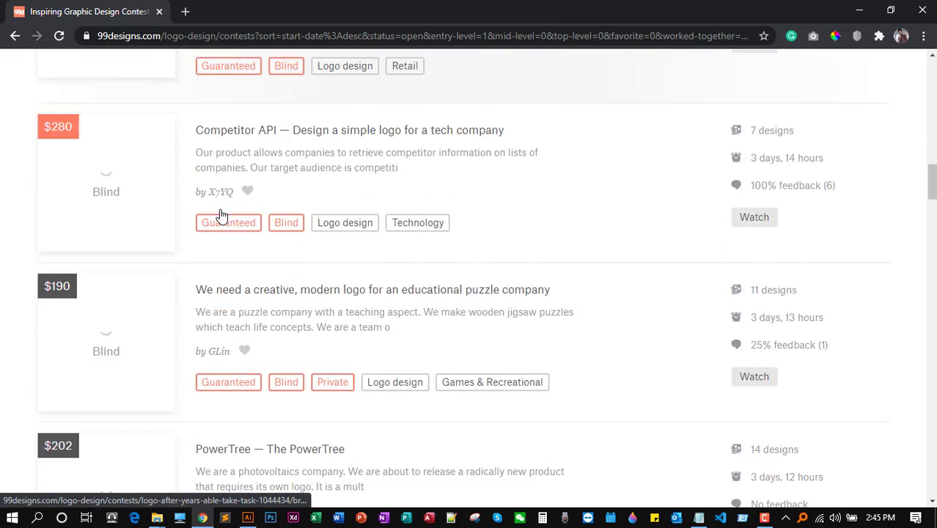
scroll(221, 215, down, 4)
scroll(221, 215, up, 4)
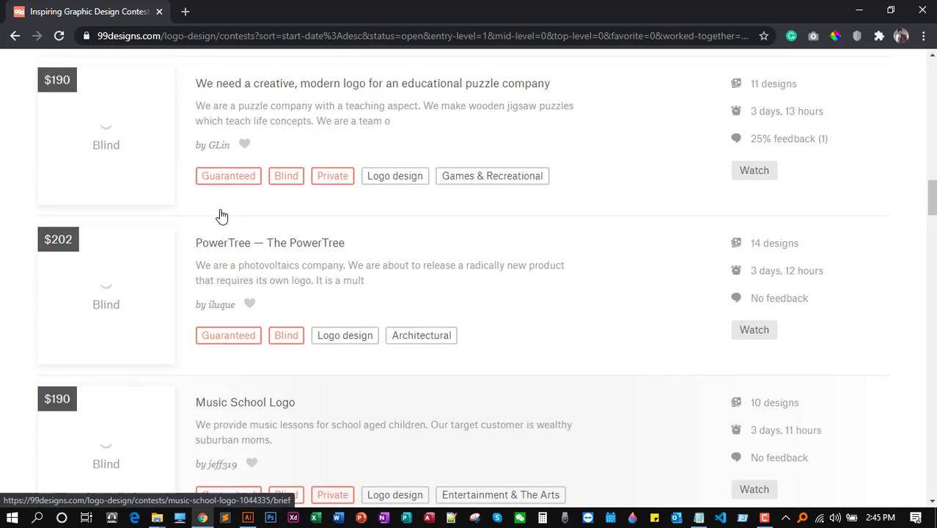
scroll(222, 214, down, 2)
scroll(222, 215, up, 6)
scroll(221, 214, down, 8)
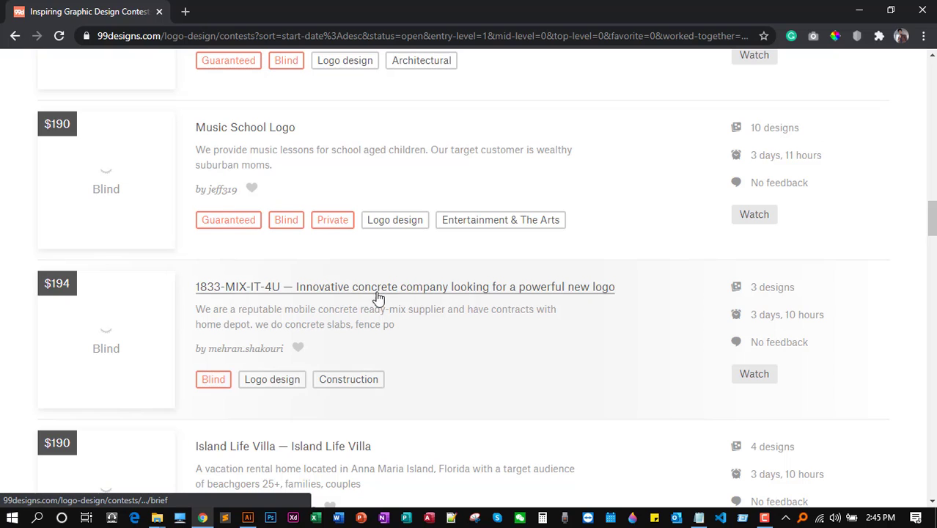
scroll(488, 348, up, 10)
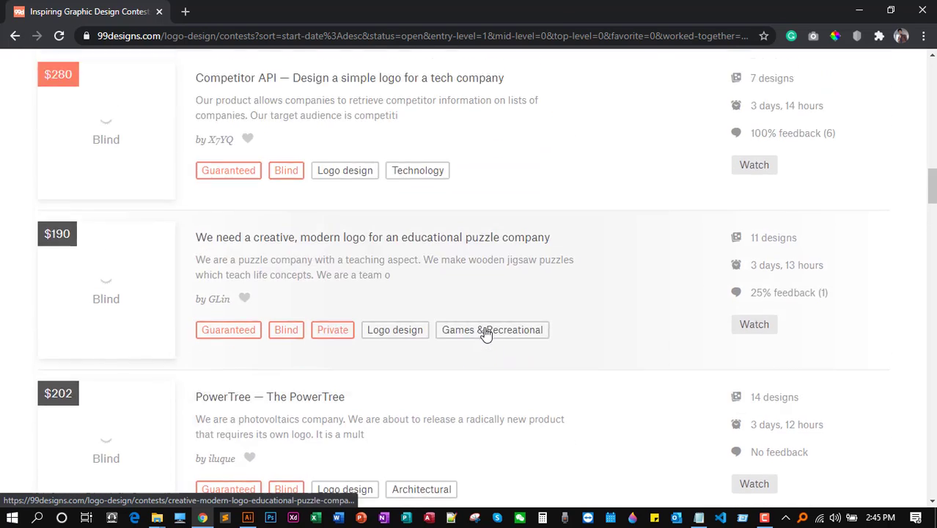
scroll(484, 328, up, 4)
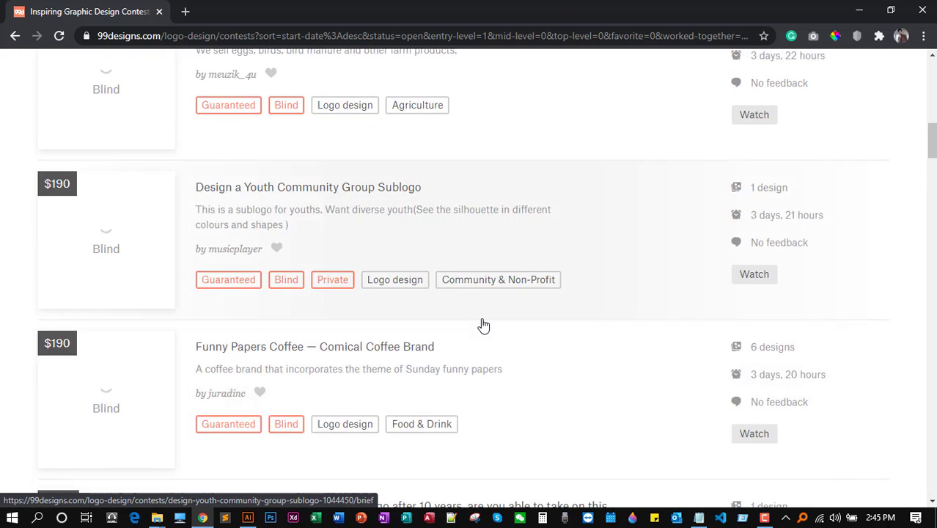
scroll(484, 325, up, 3)
scroll(484, 325, up, 5)
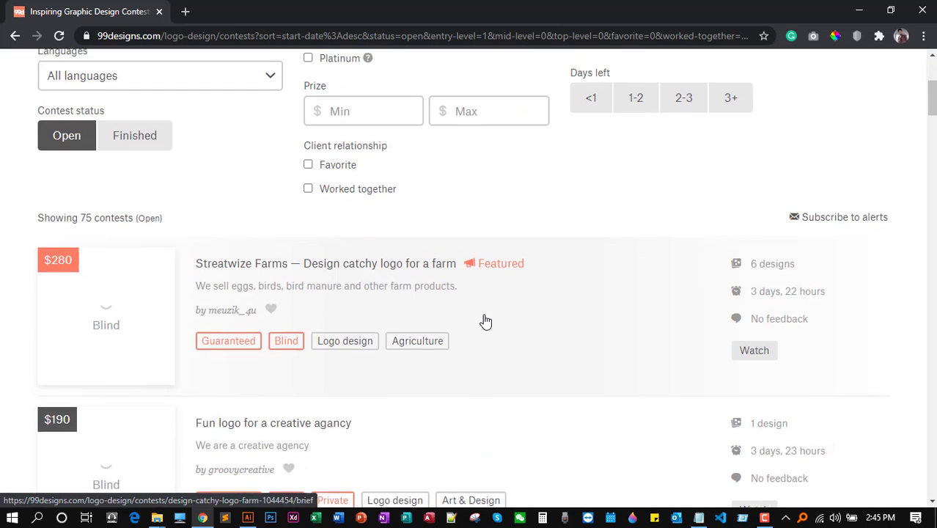
scroll(544, 301, down, 2)
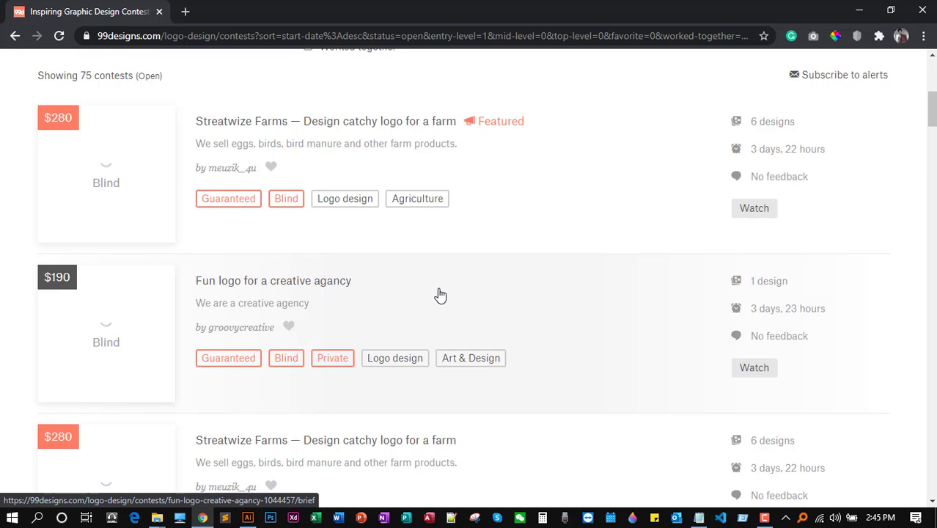
Open the "Fun logo for a creative agancy" contest and agree to its Non-Disclosure Agreement
click(248, 289)
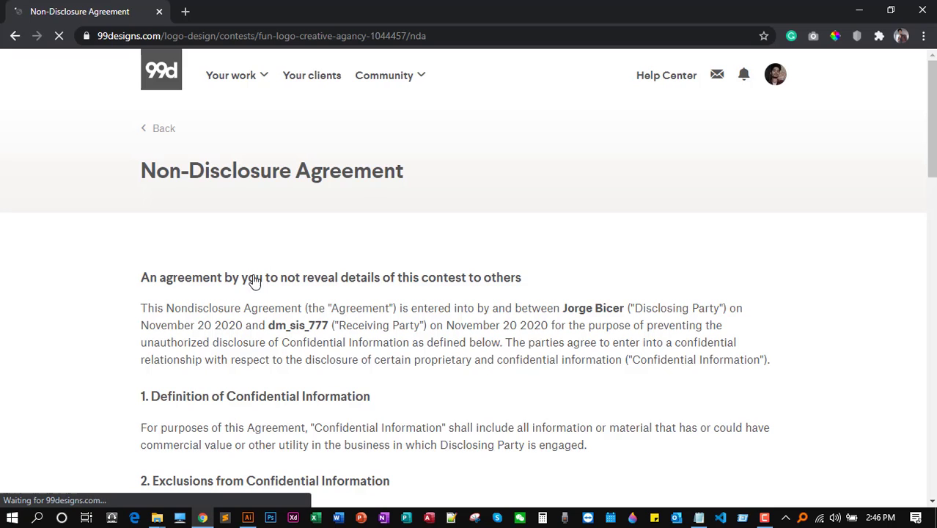
scroll(393, 228, down, 3)
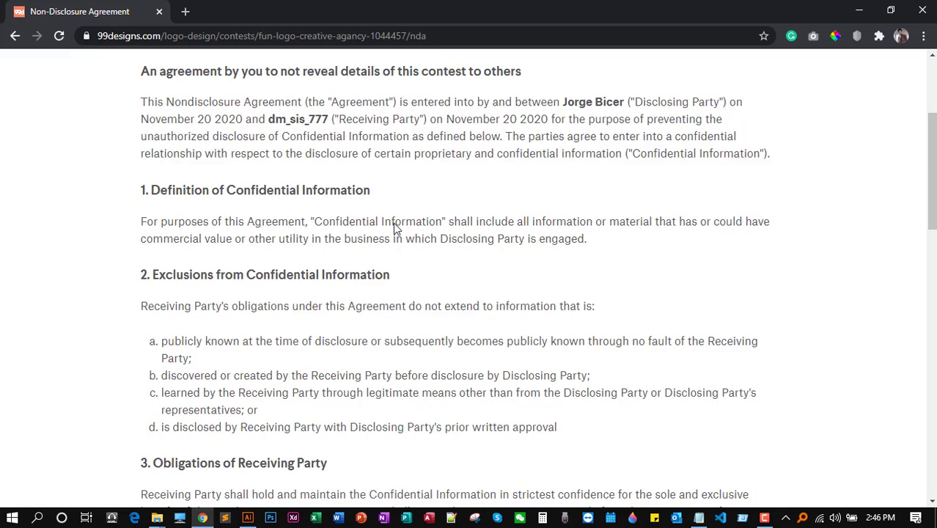
scroll(394, 228, down, 3)
scroll(394, 223, down, 3)
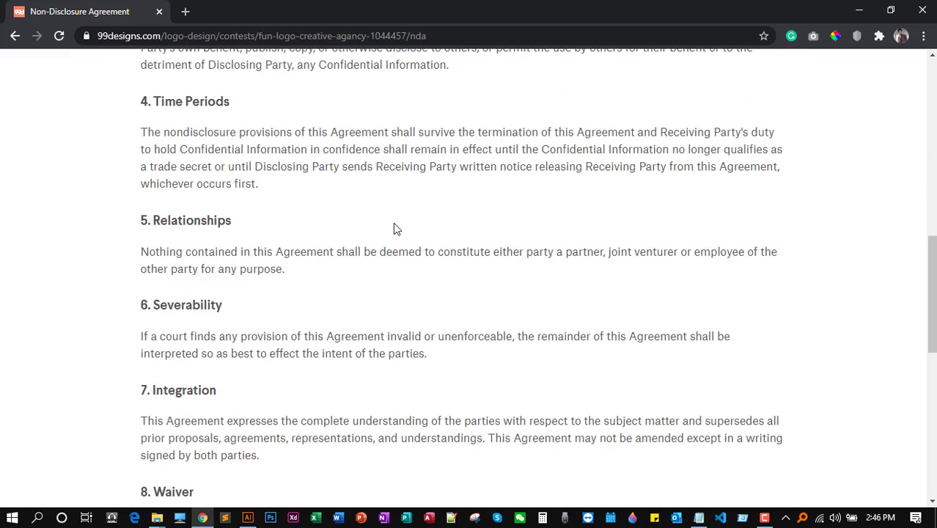
scroll(394, 227, down, 5)
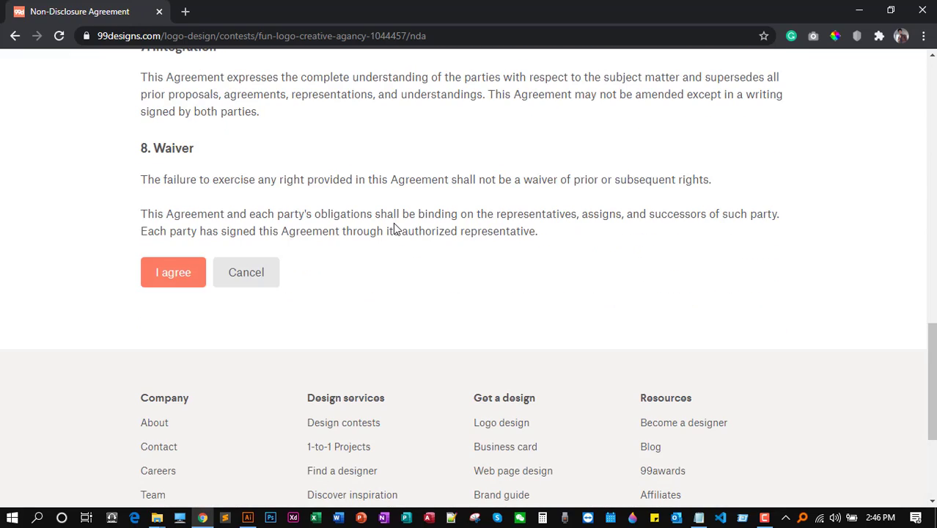
click(172, 273)
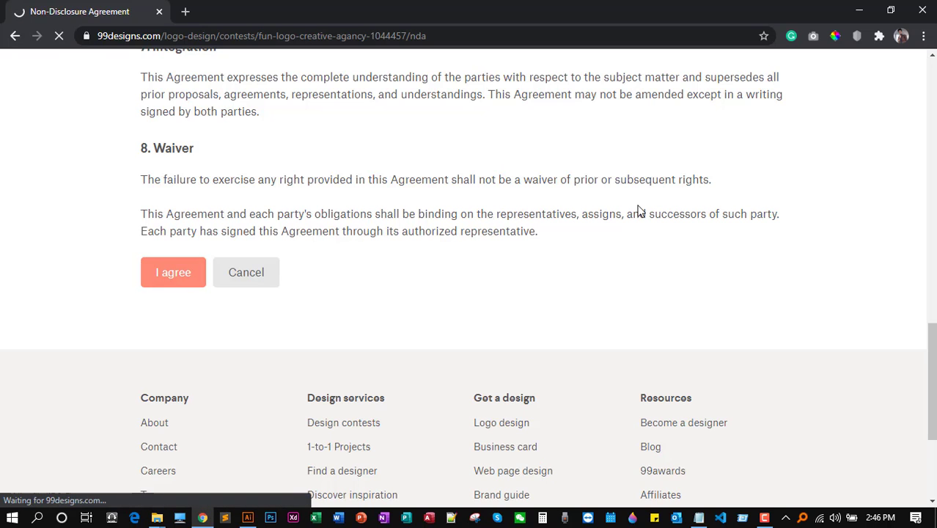
scroll(640, 211, up, 5)
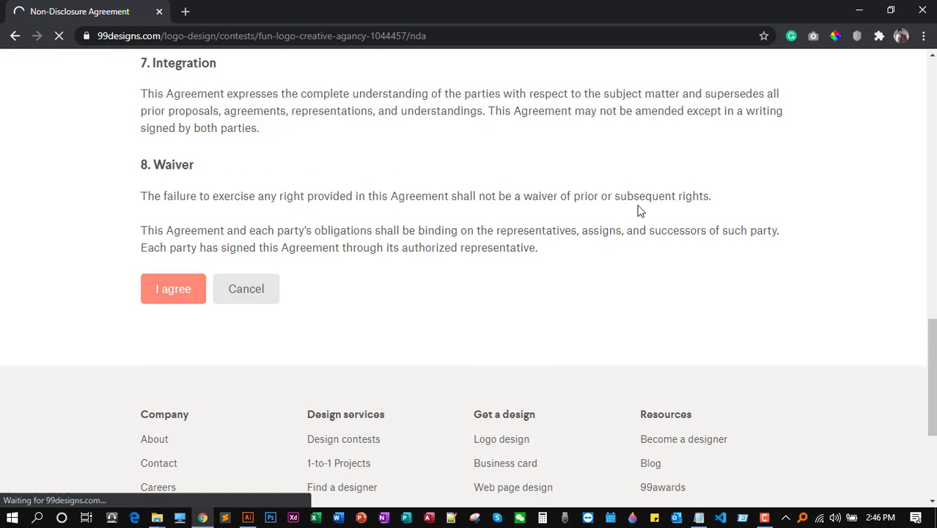
scroll(637, 211, down, 5)
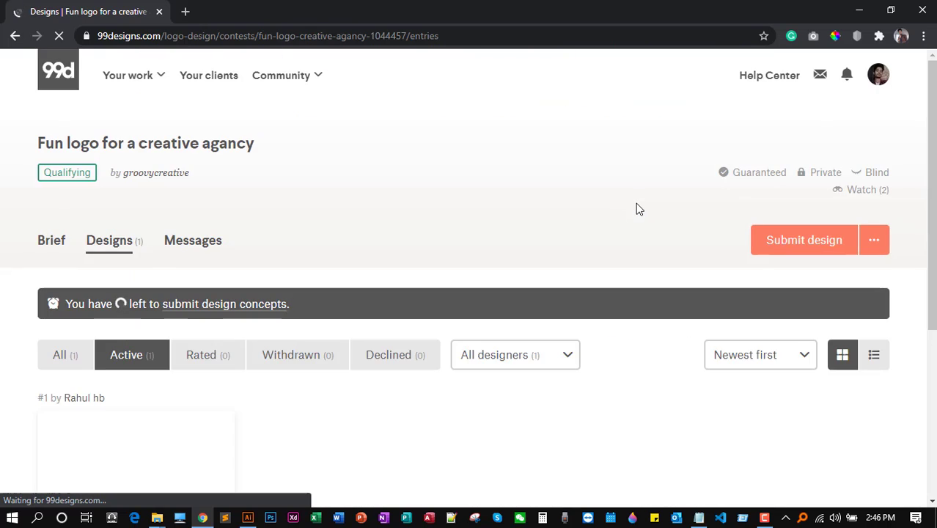
Check the contest's submitted designs and copy the client name groovycreative shown under the contest title
scroll(640, 209, down, 1)
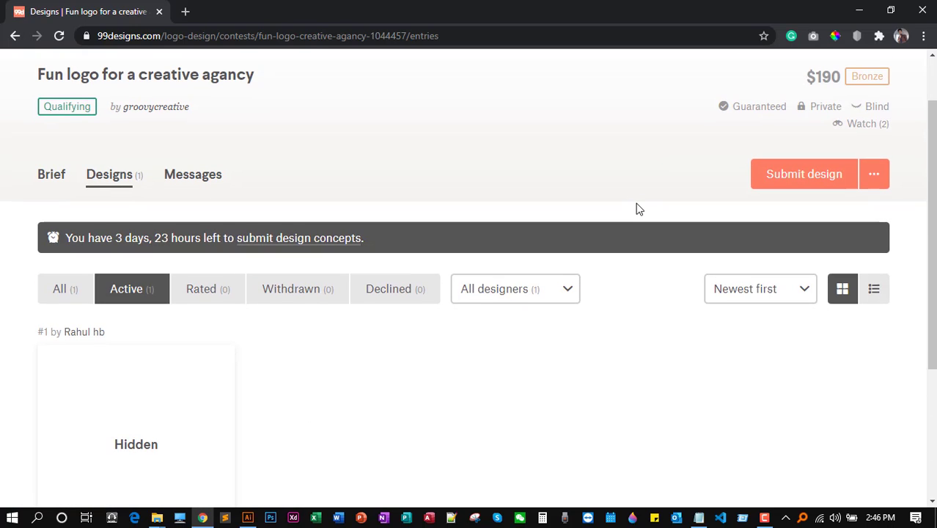
scroll(638, 209, down, 3)
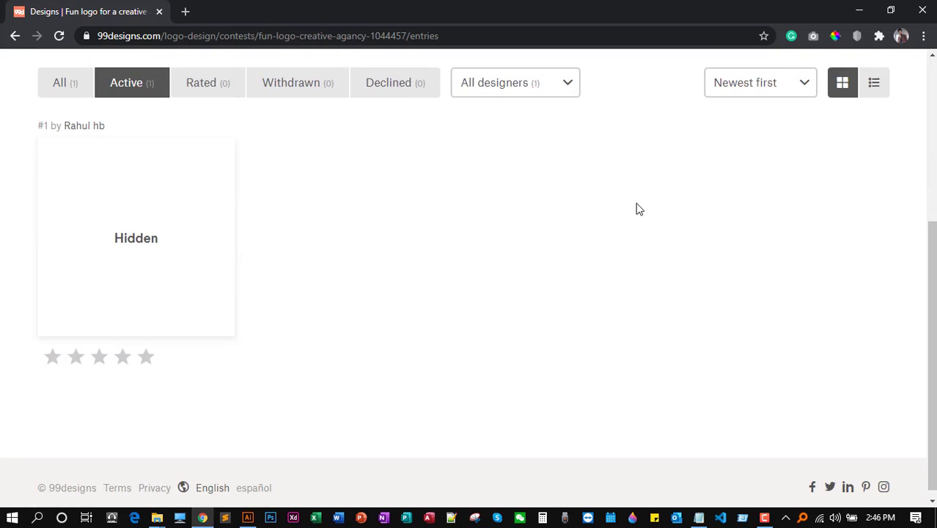
scroll(636, 208, up, 2)
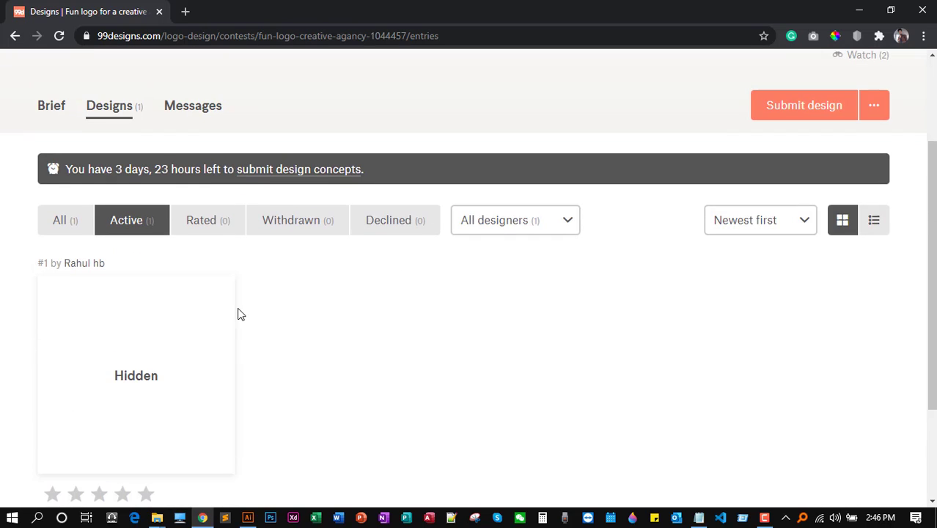
scroll(176, 317, down, 1)
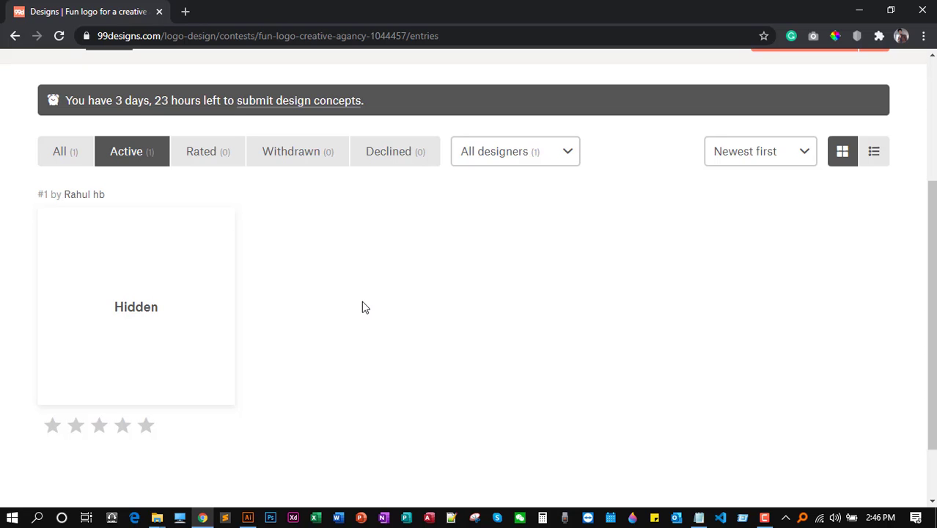
scroll(367, 304, up, 3)
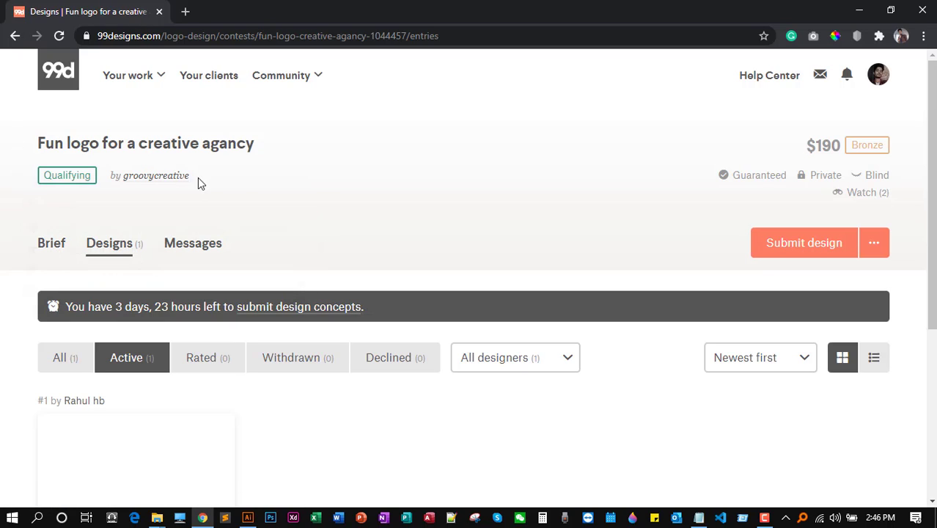
drag(196, 176, 169, 176)
click(440, 223)
drag(124, 179, 190, 178)
key(ctrl+c)
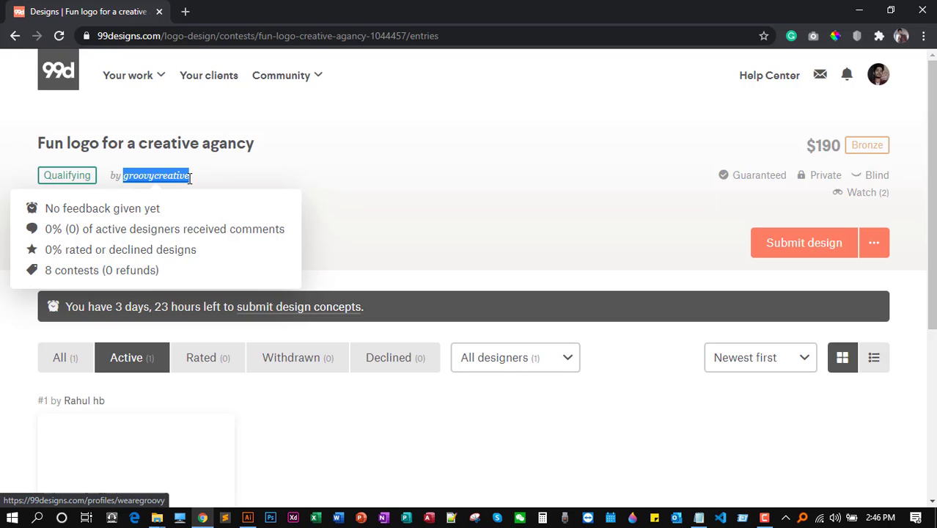
Switch to File Explorer in a maximized window and open the Materials (D:) drive
click(848, 9)
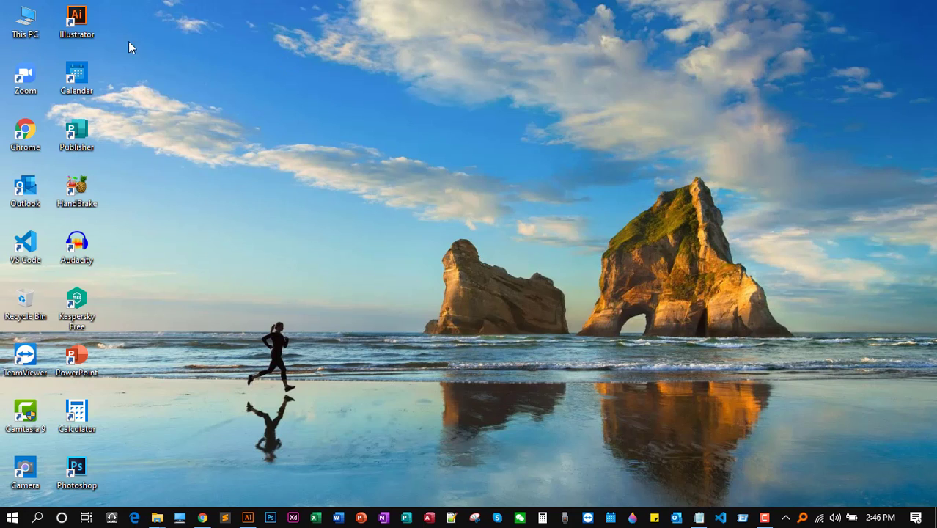
double_click(32, 35)
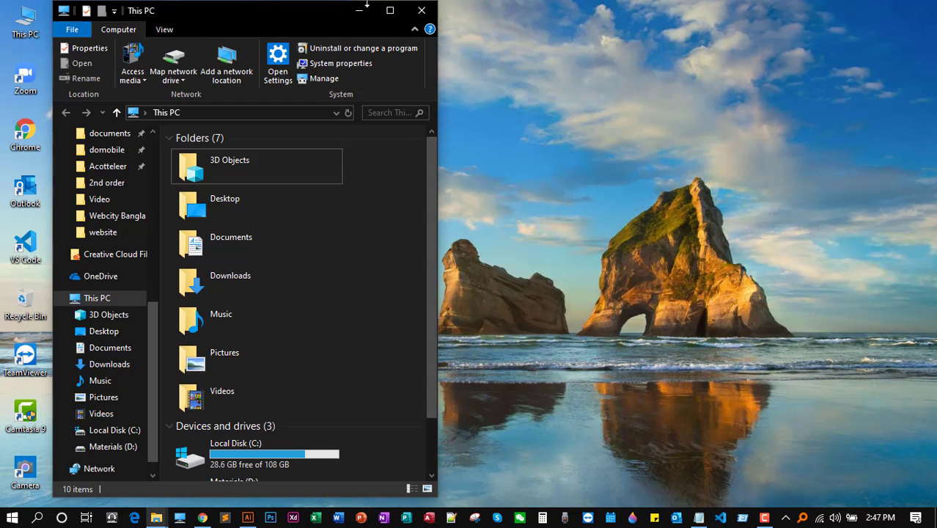
click(390, 10)
double_click(396, 257)
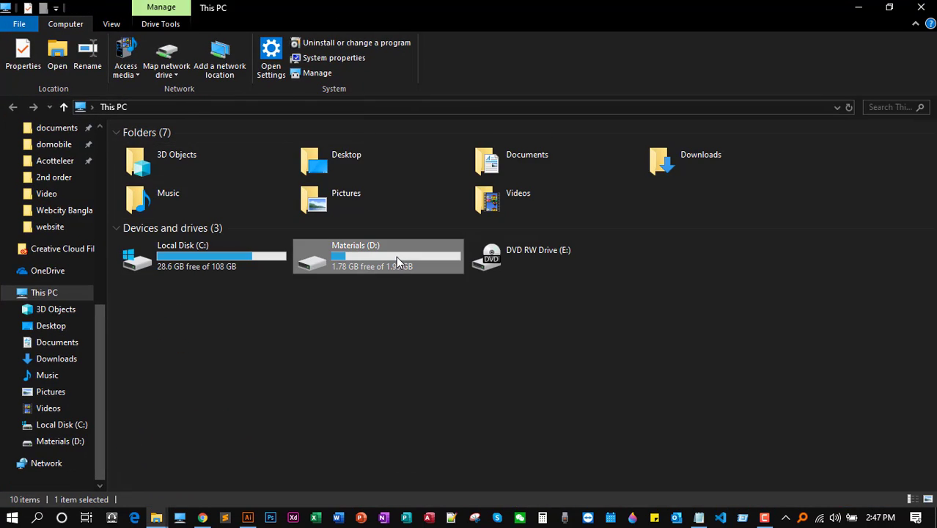
Create a new folder in the Materials (D:) drive and name it groovycreative using the copied client name
right_click(802, 415)
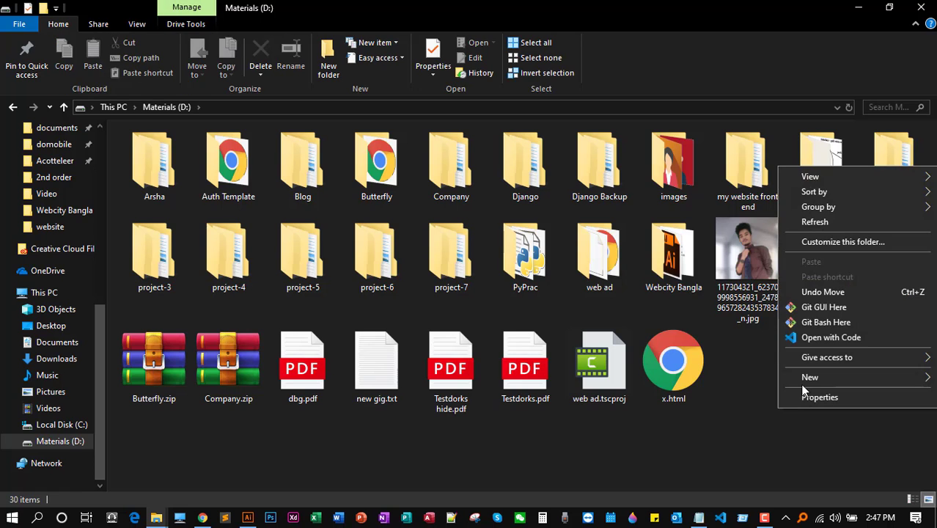
mouse_move(785, 376)
click(607, 210)
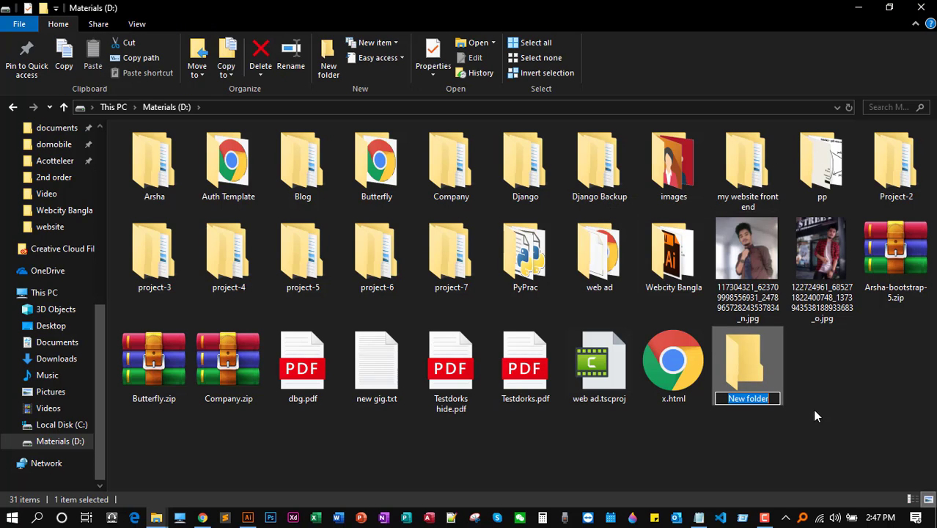
key(ctrl+v)
key(Return)
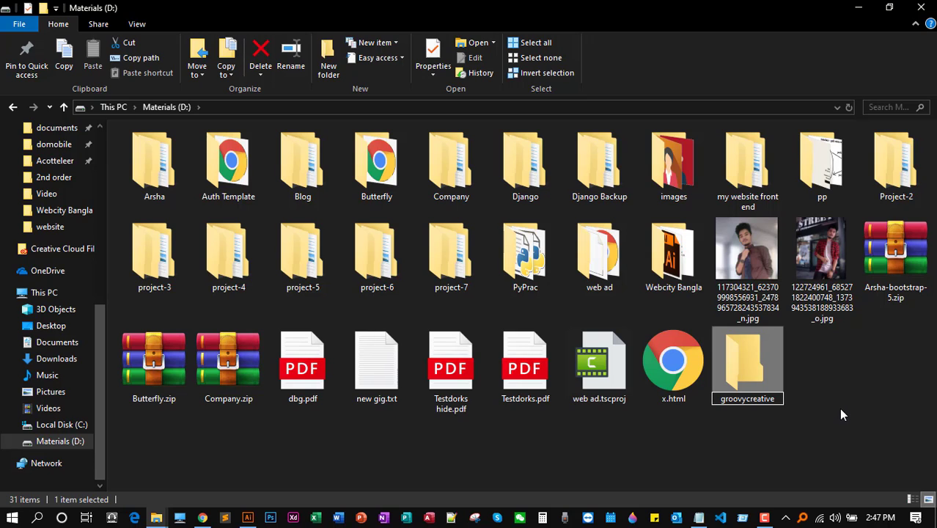
click(838, 411)
Open the groovycreative folder and switch back to the 99designs contest page in Chrome
double_click(748, 363)
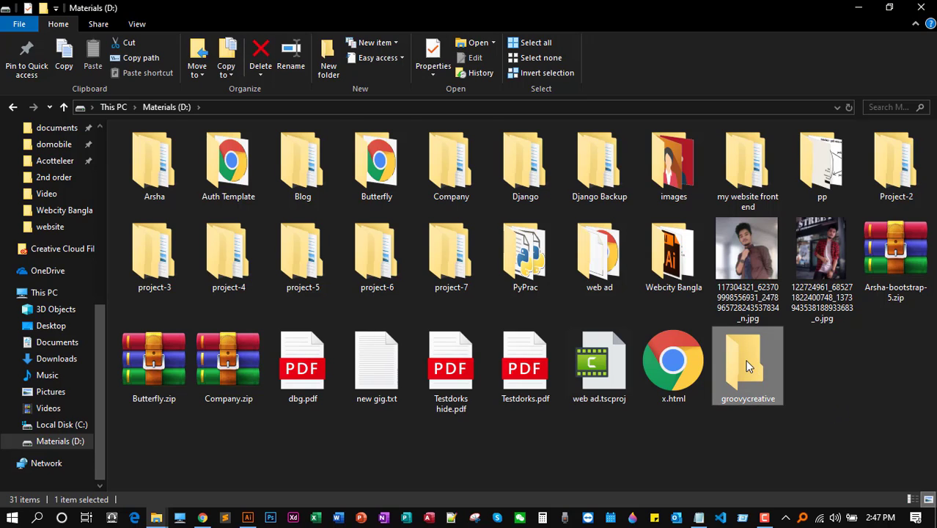
click(202, 518)
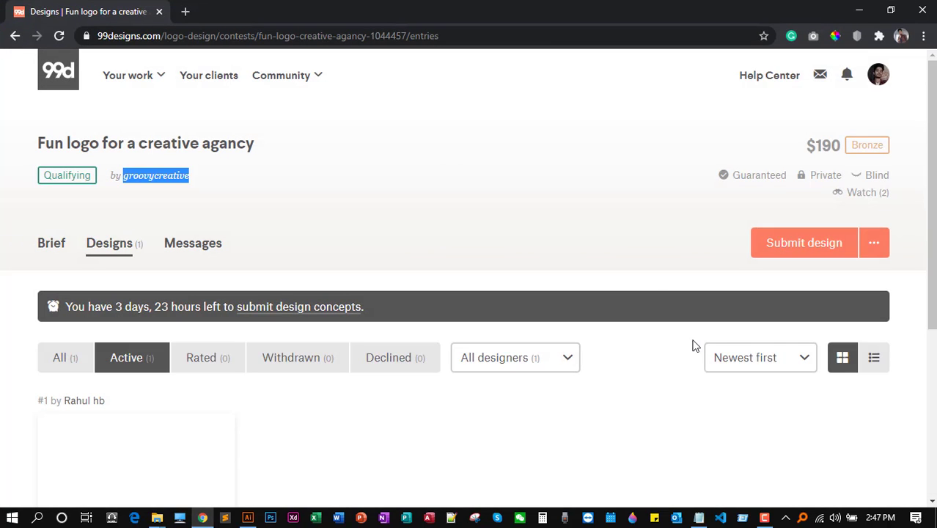
Open the contest's brief and read its background information, from the name to incorporate in the logo to the industry
click(46, 252)
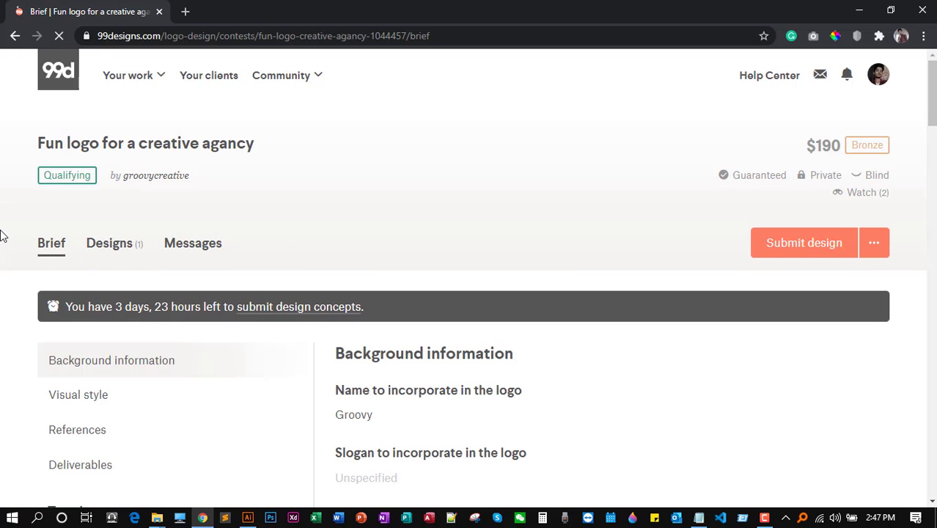
scroll(432, 194, down, 2)
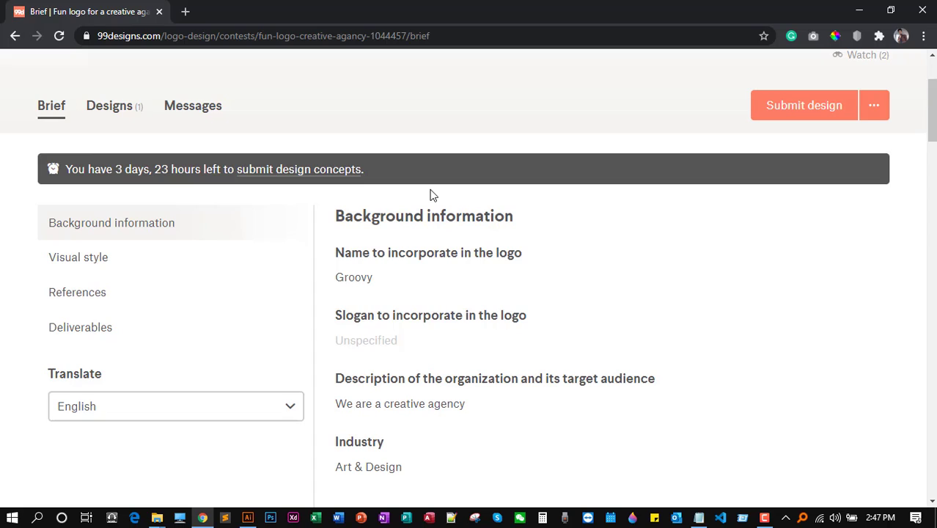
scroll(432, 194, down, 1)
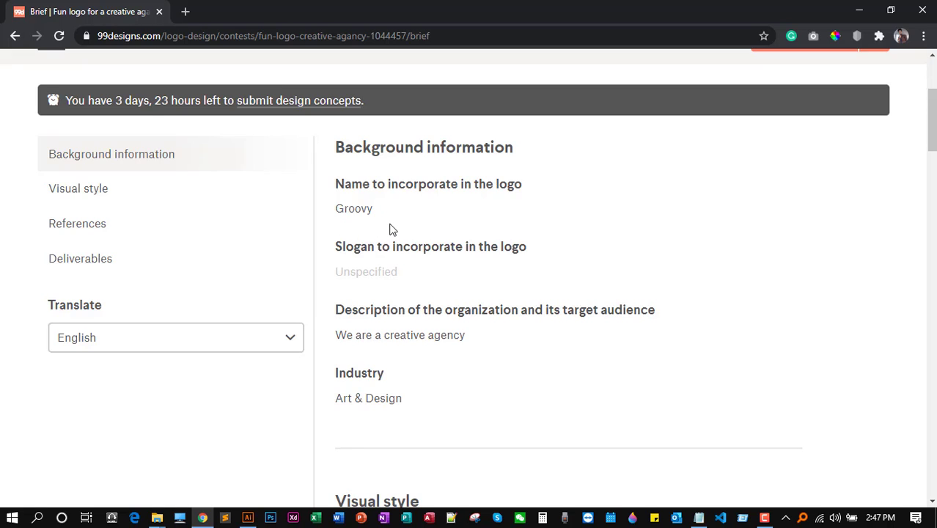
scroll(402, 210, down, 1)
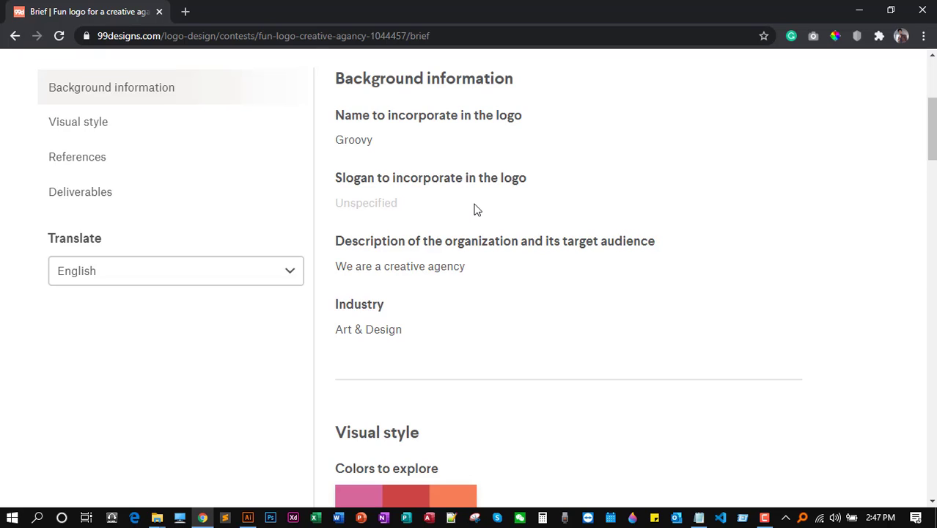
scroll(491, 211, down, 1)
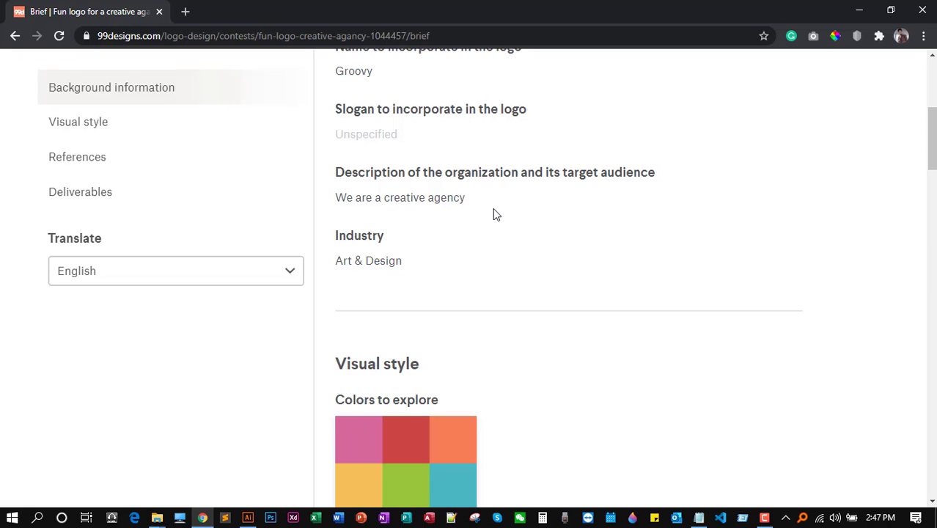
scroll(493, 209, down, 1)
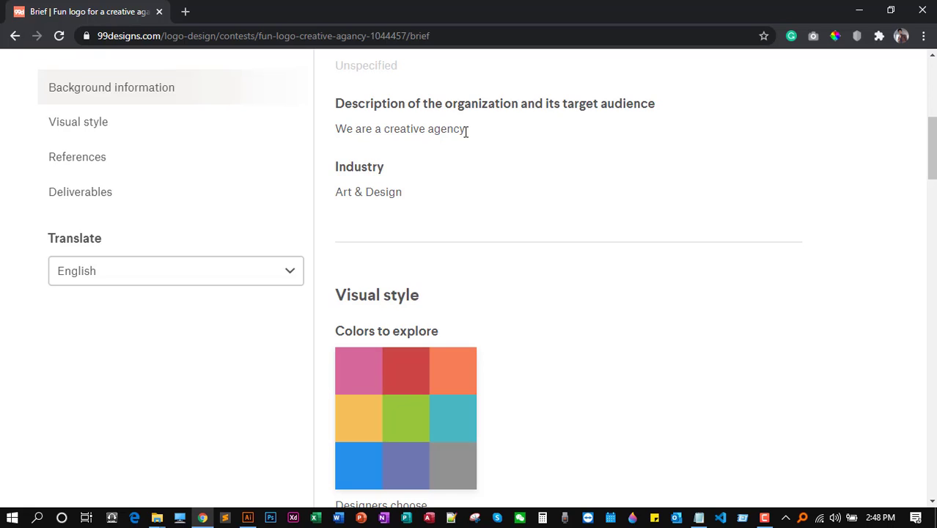
scroll(466, 136, down, 1)
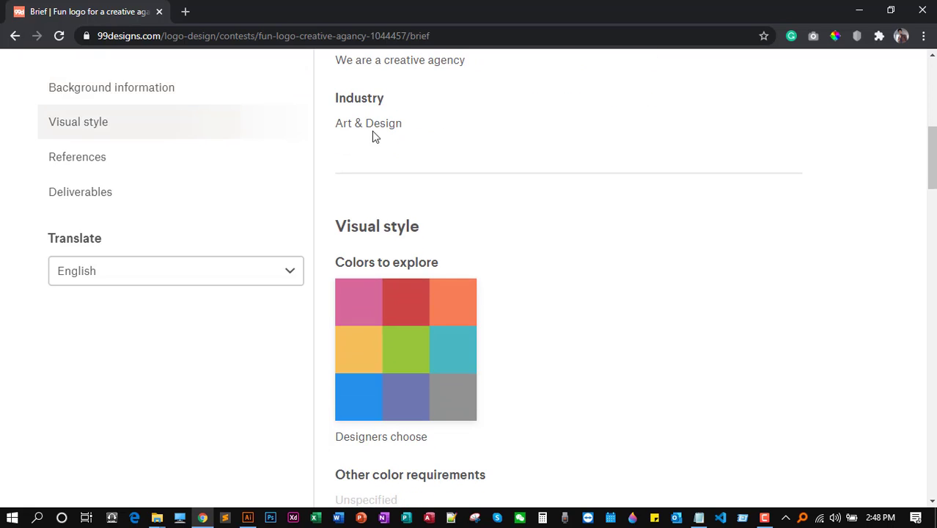
Examine the brief's Visual style section, including the colors to explore and the style attribute sliders
scroll(457, 131, down, 1)
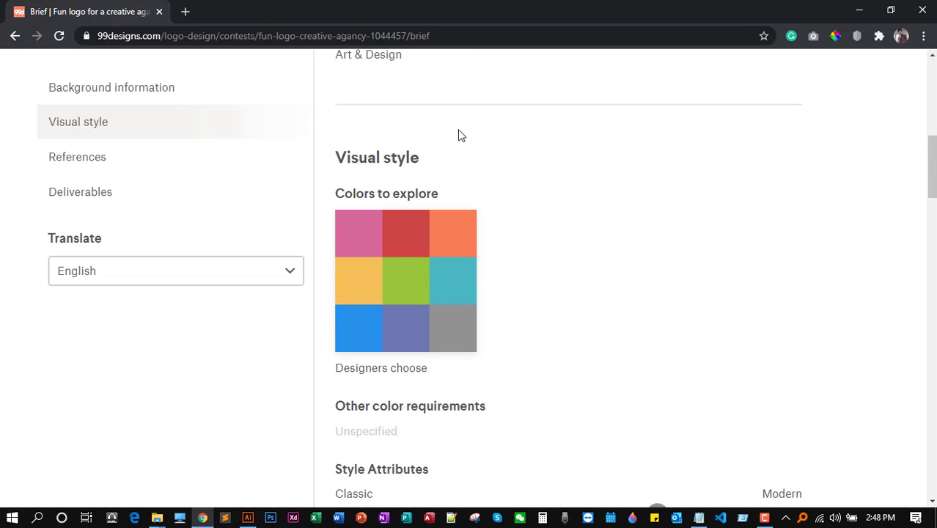
scroll(457, 130, down, 3)
scroll(457, 129, down, 2)
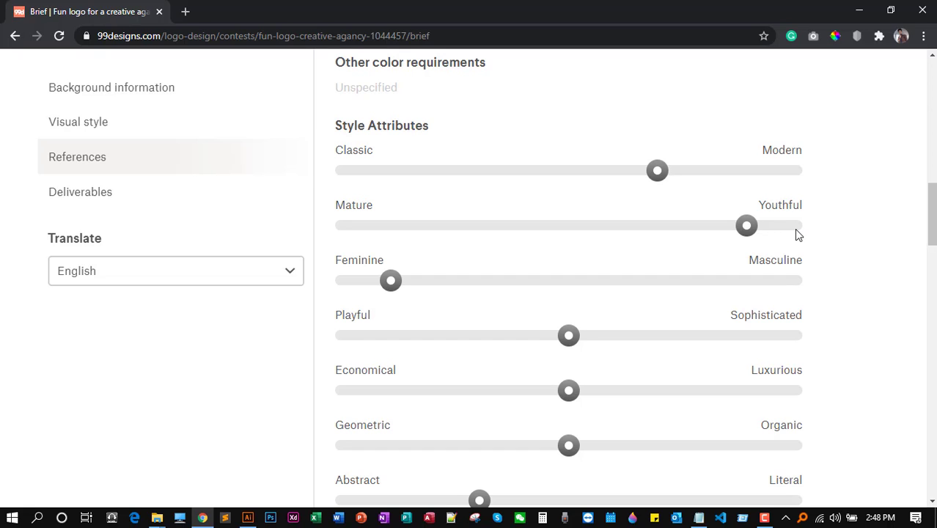
scroll(796, 220, down, 1)
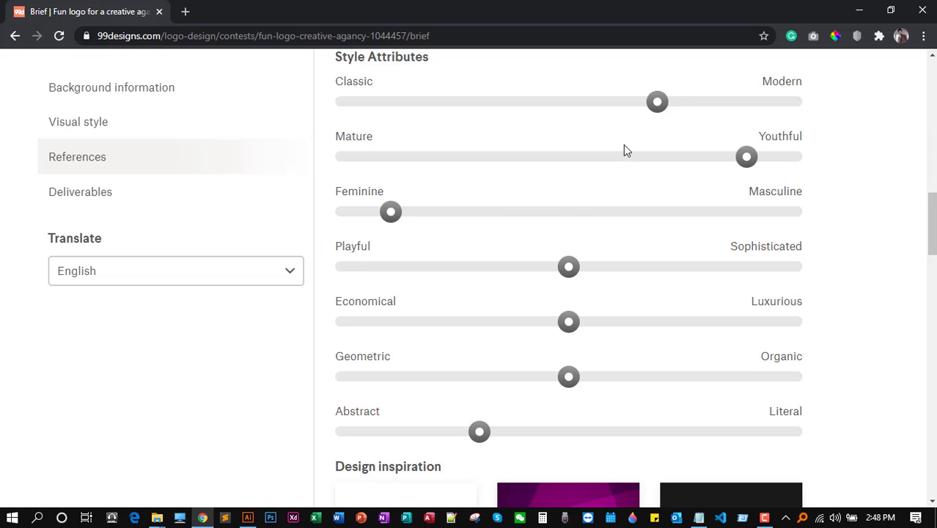
scroll(623, 148, down, 2)
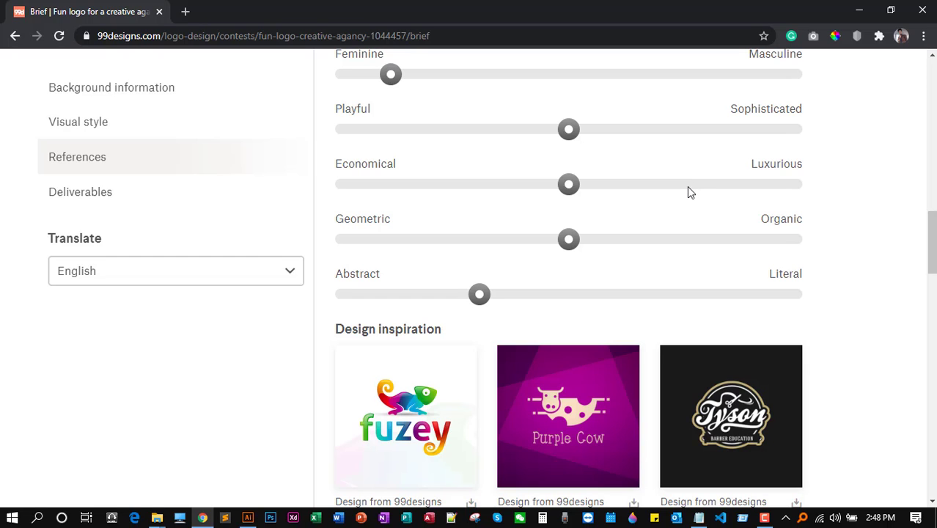
scroll(645, 189, down, 1)
scroll(645, 188, up, 3)
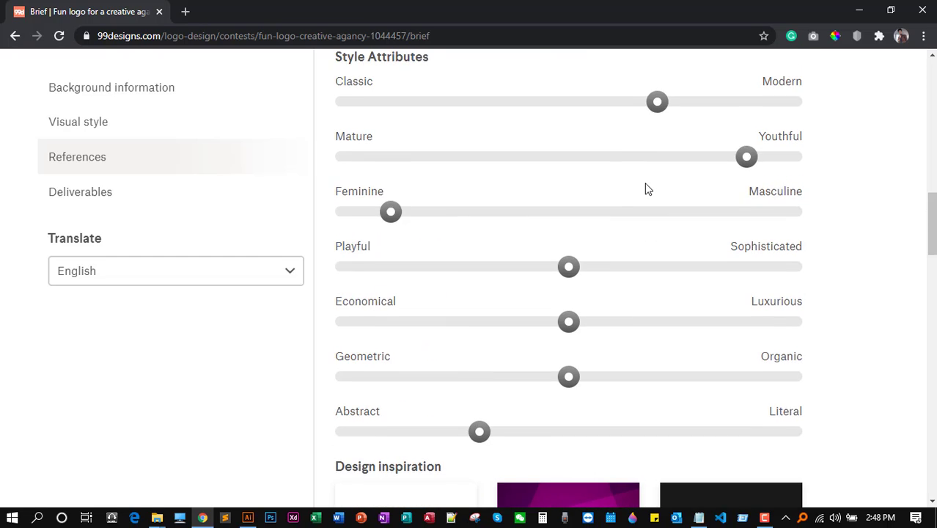
Review the client's design inspiration logos below the style attributes
scroll(647, 189, down, 2)
scroll(647, 189, down, 1)
scroll(645, 189, down, 2)
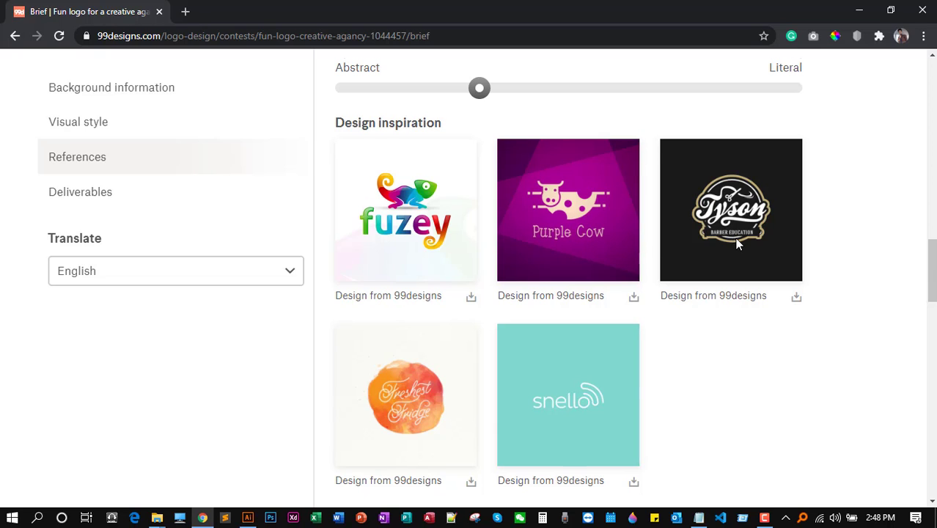
scroll(733, 242, down, 2)
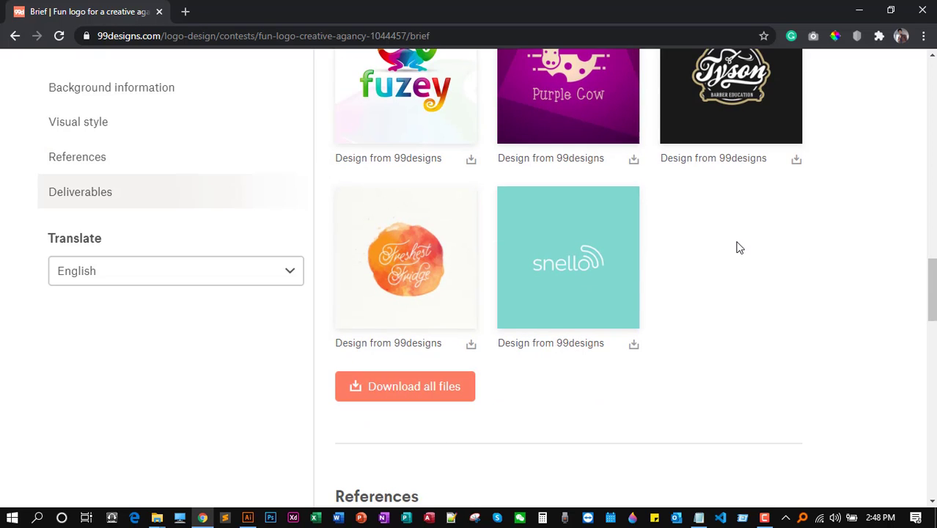
scroll(815, 251, up, 1)
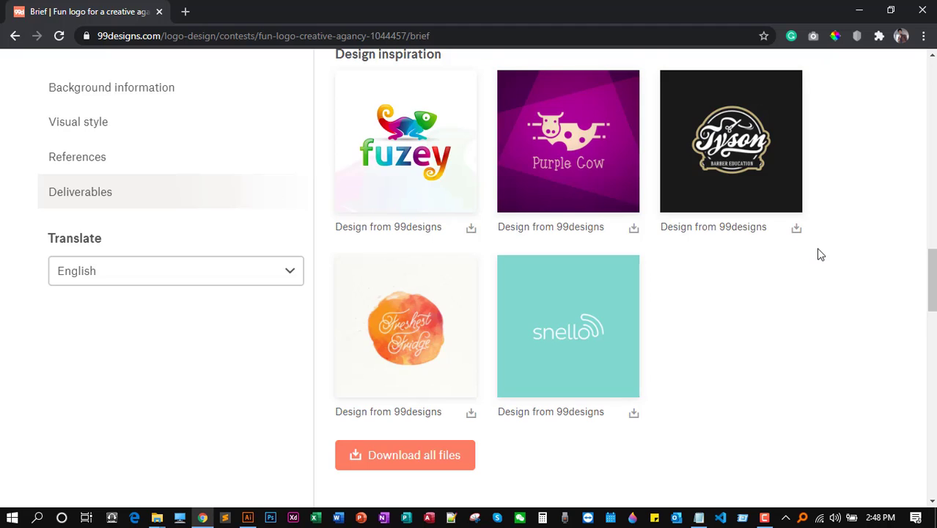
Return to the brief's background information and copy the logo name Groovy
scroll(818, 249, up, 5)
scroll(820, 247, down, 2)
scroll(821, 246, up, 12)
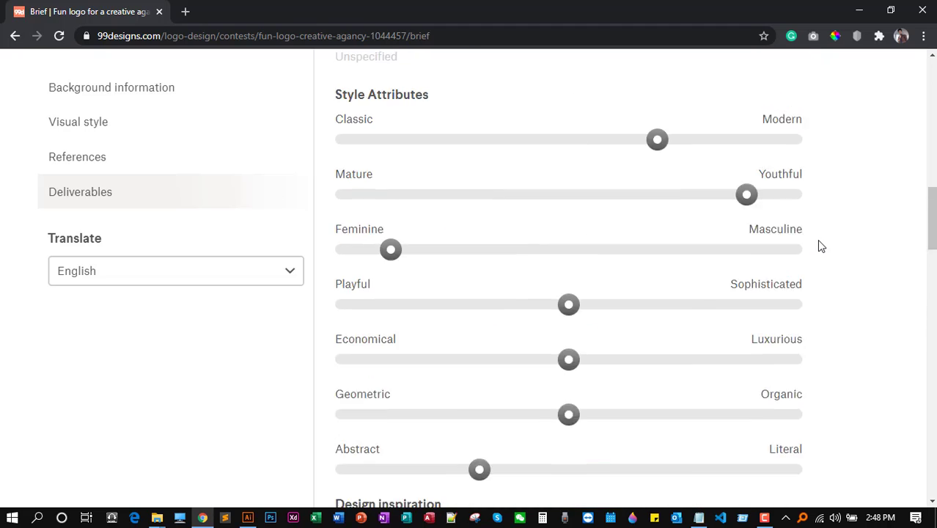
scroll(816, 238, up, 4)
scroll(816, 242, down, 2)
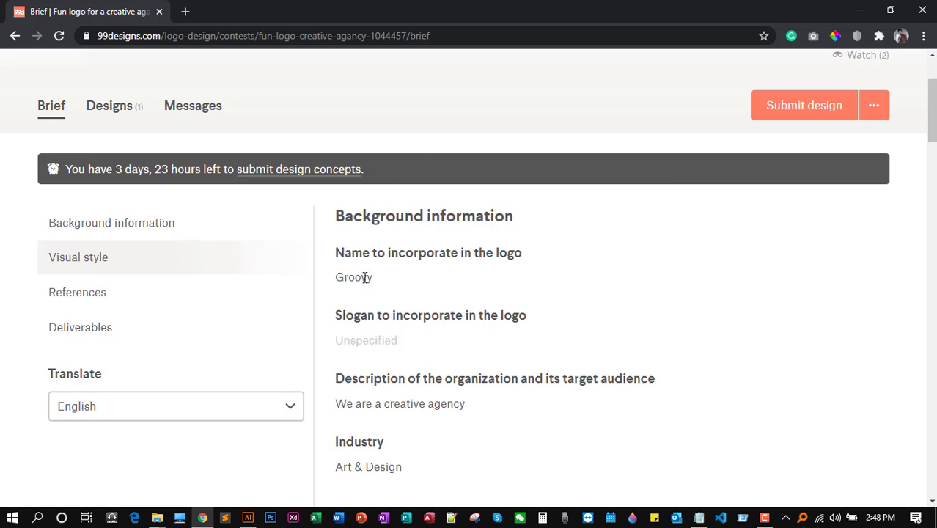
drag(372, 277, 337, 277)
key(ctrl+c)
Switch to Illustrator and create a new document 900 px wide and 900 px high
click(248, 518)
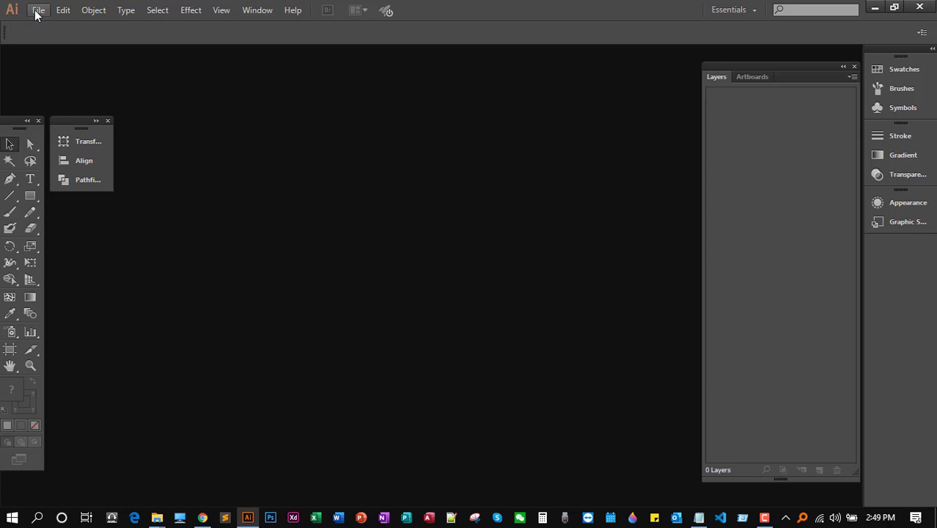
click(33, 12)
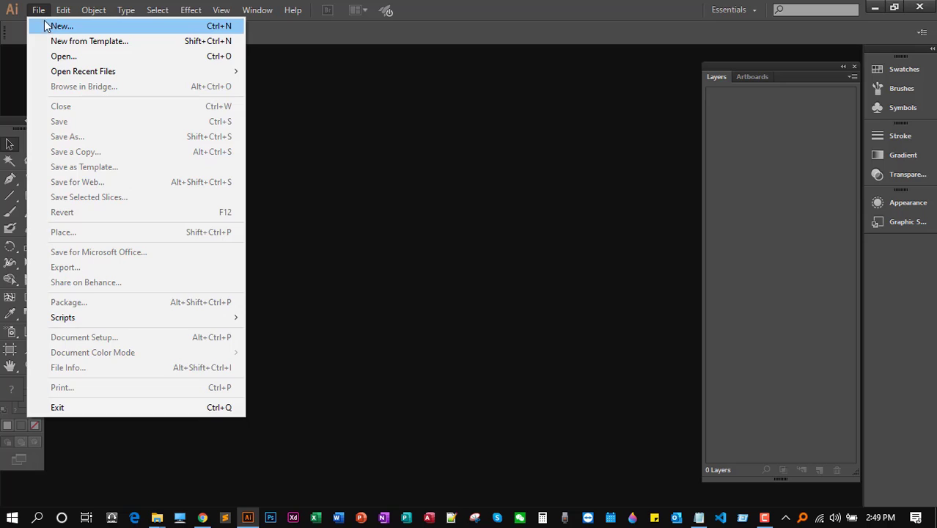
click(46, 25)
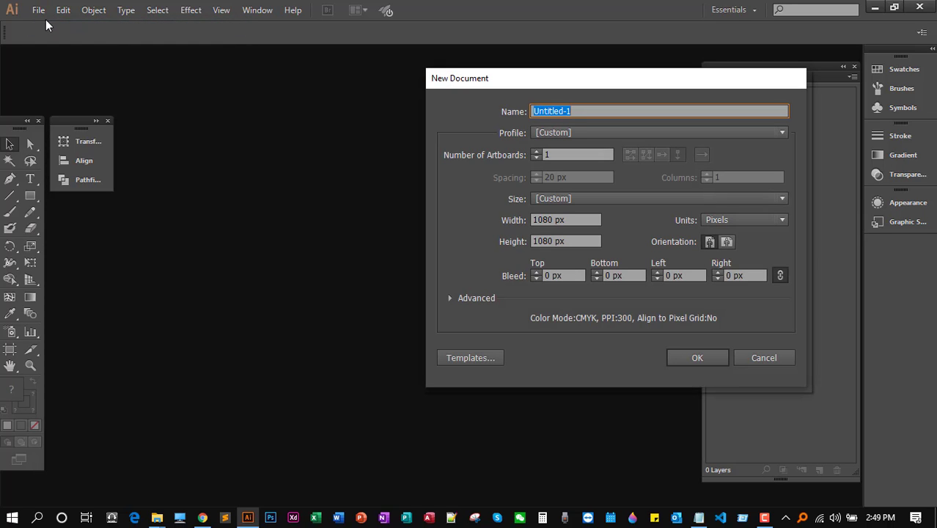
double_click(548, 220)
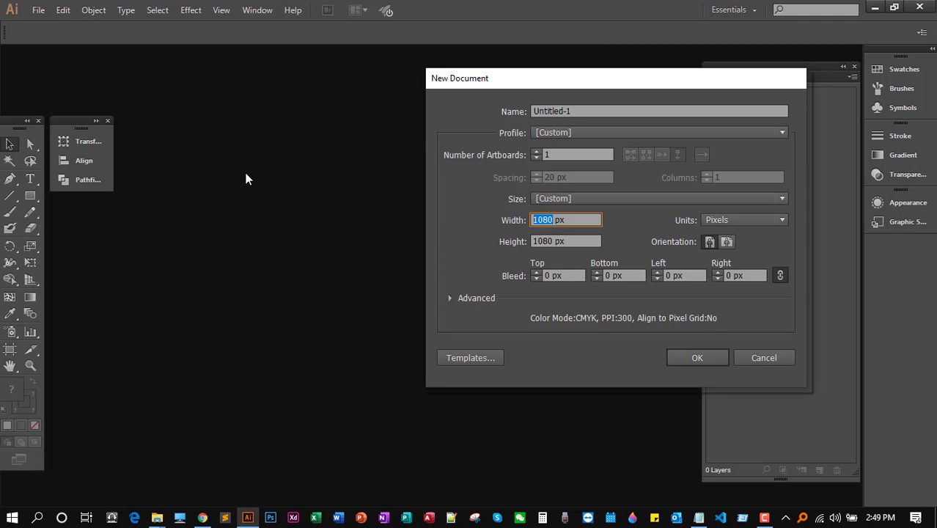
text(900)
drag(552, 242, 484, 239)
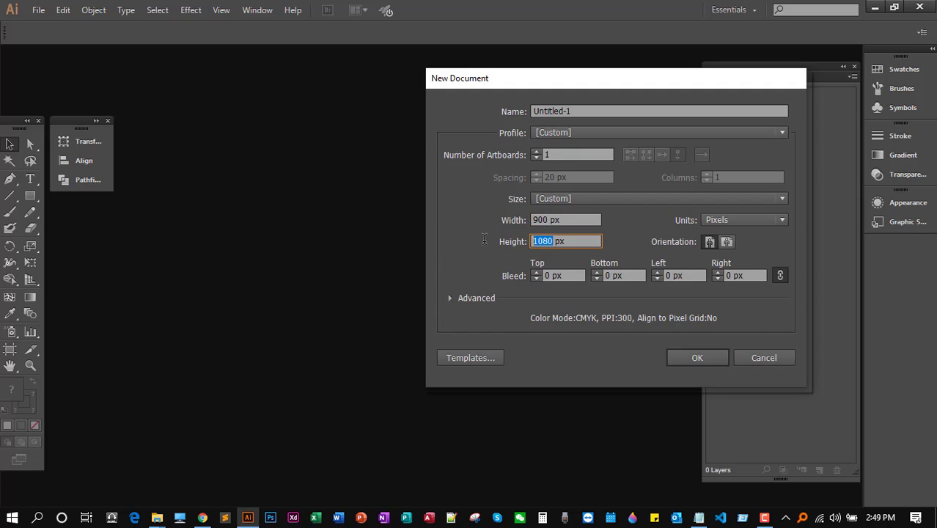
text(900)
click(695, 356)
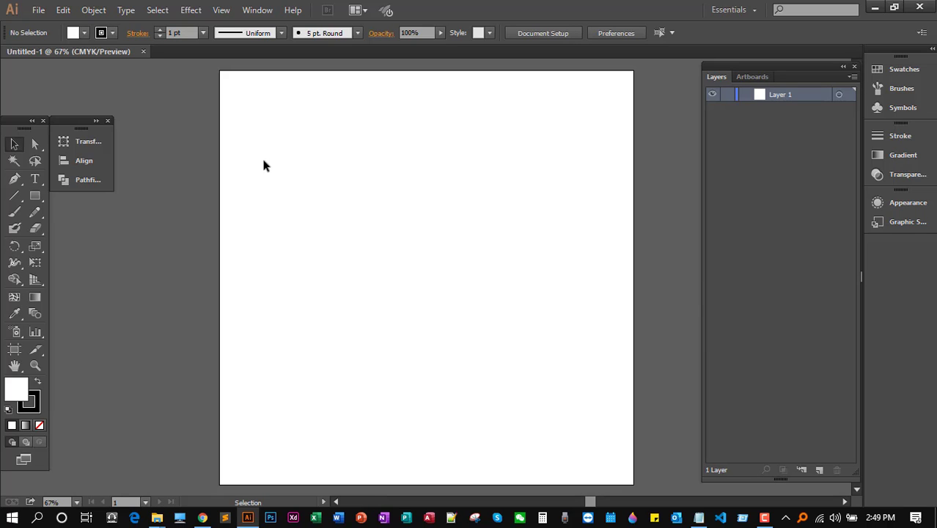
Set the default stroke color to None and close the swatches
click(112, 33)
click(8, 56)
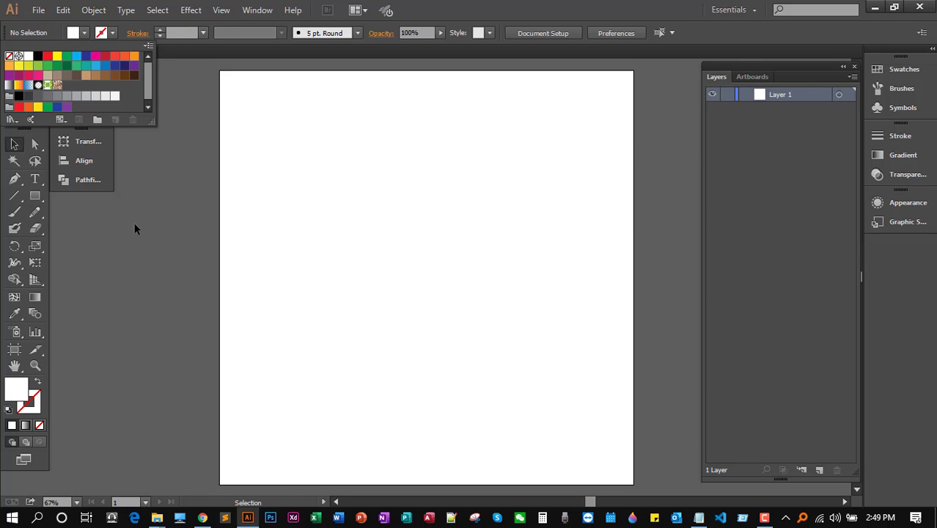
click(40, 183)
Recheck the logo name in the Chrome brief, return to Illustrator, and paste Groovy as point text on the pasteboard above the artboard
click(204, 519)
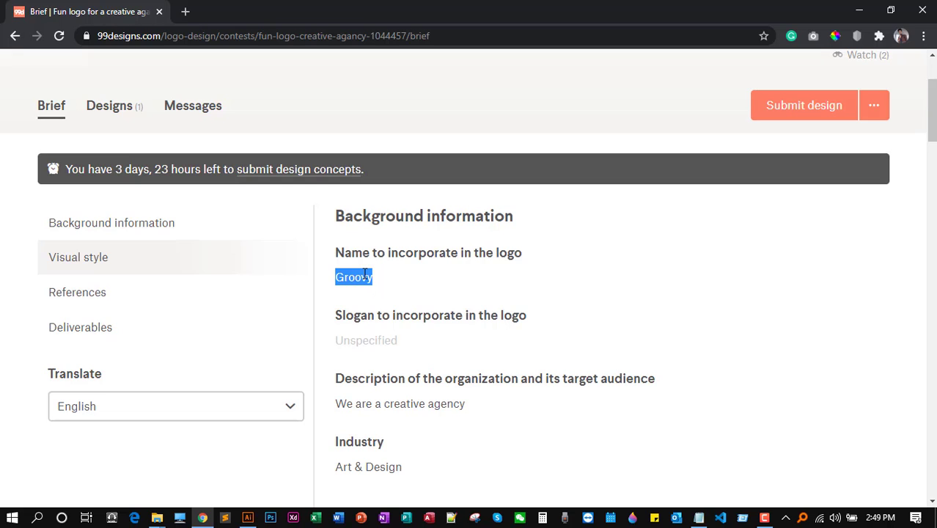
click(249, 517)
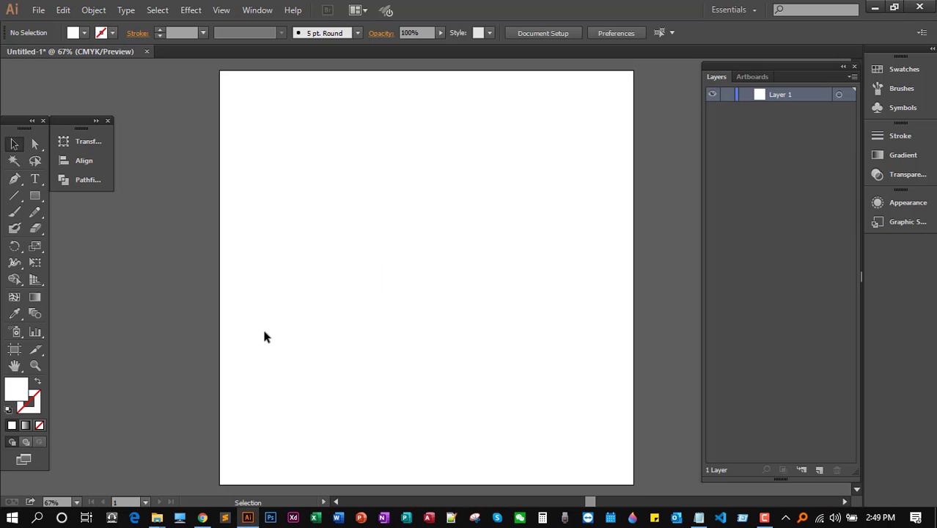
scroll(264, 323, up, 5)
scroll(265, 326, up, 1)
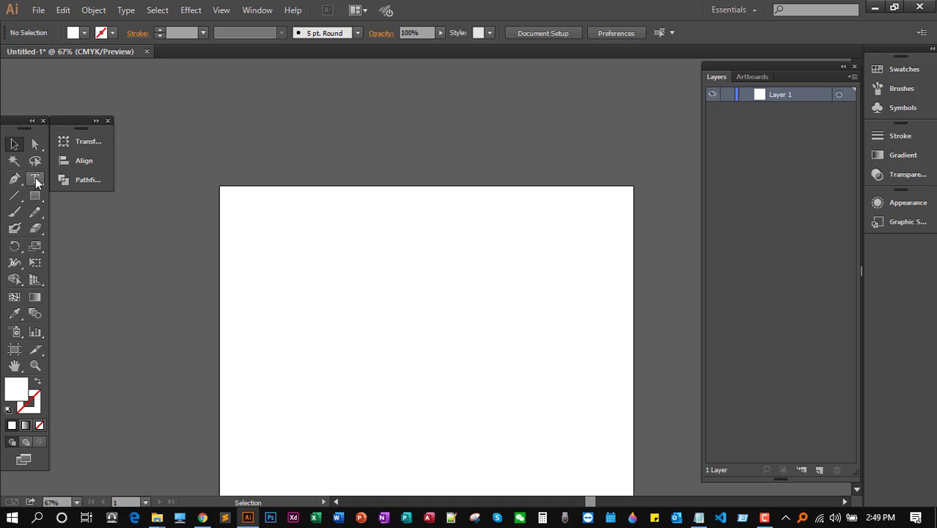
click(35, 177)
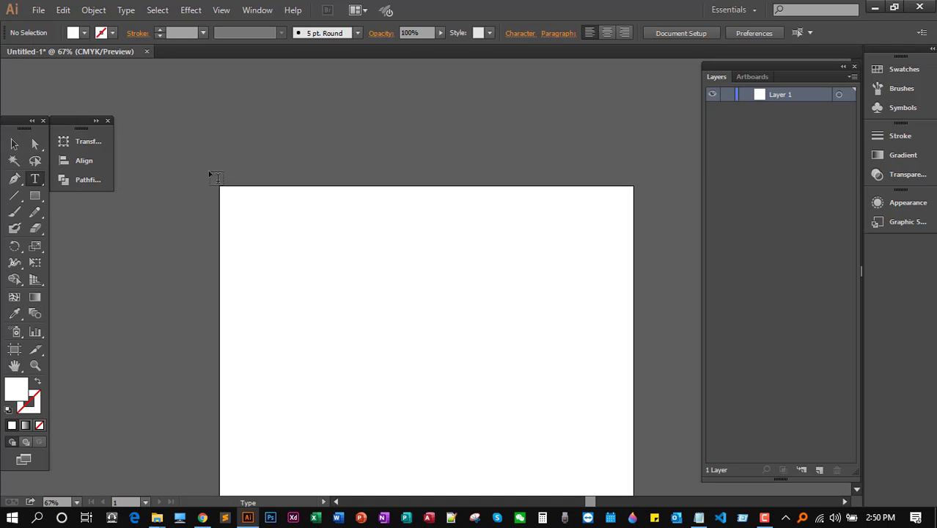
click(316, 120)
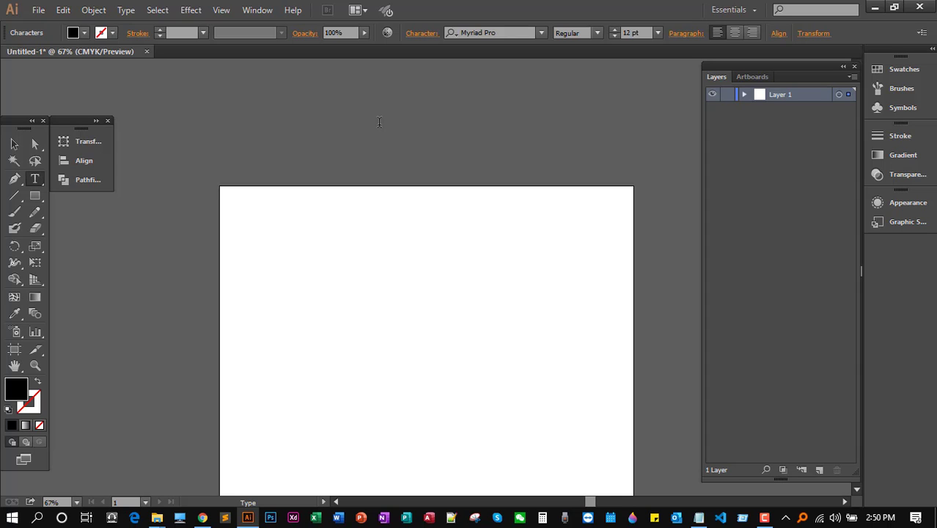
key(ctrl+v)
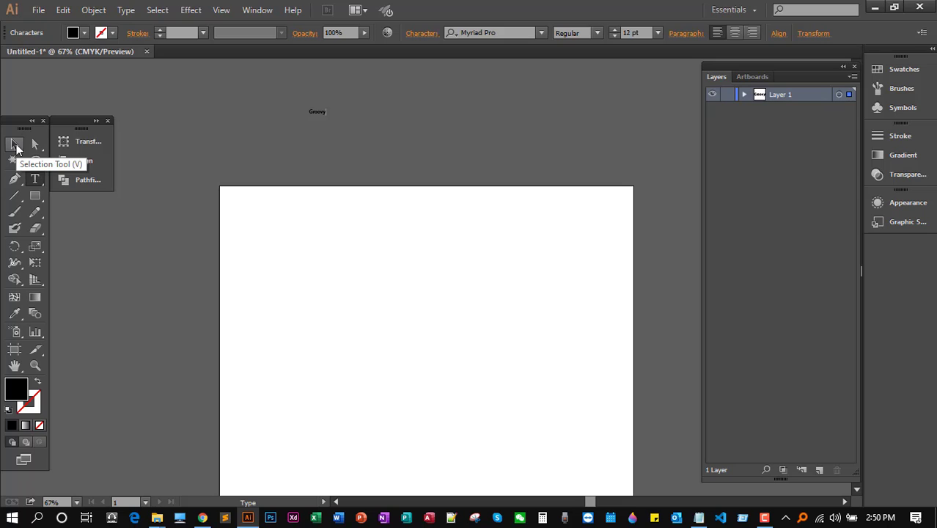
Scale the Groovy text up proportionally to about 59 pt
click(17, 146)
click(17, 146)
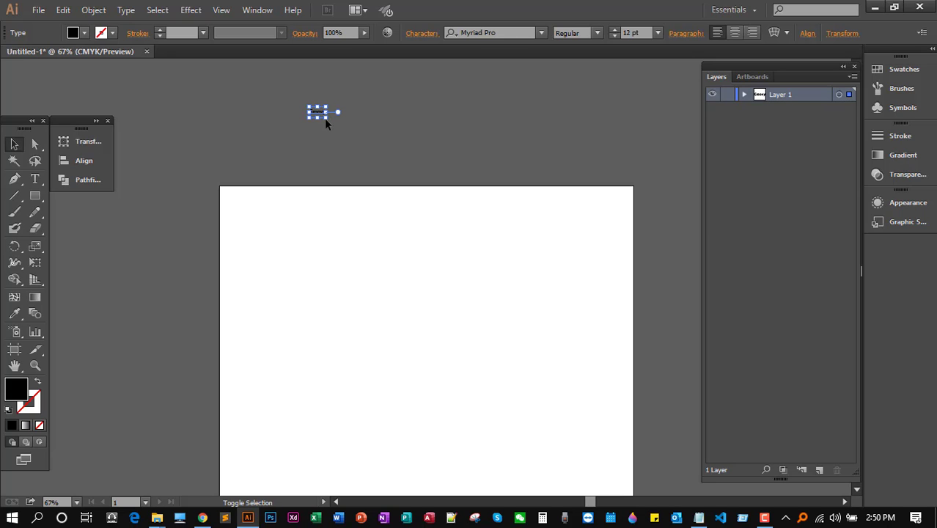
drag(326, 118, 395, 160)
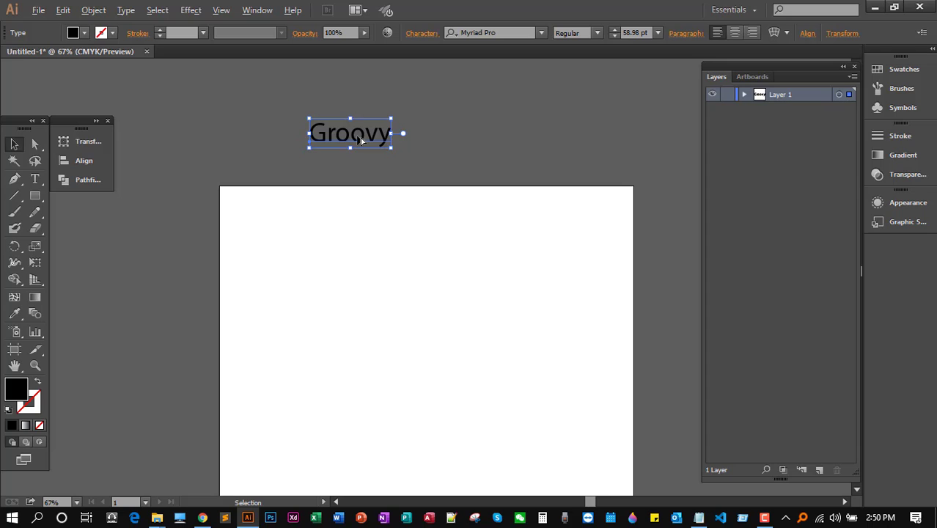
Duplicate the Groovy text, move the original beyond the artboard's upper-left corner, and place the copy just above the artboard
drag(358, 138, 480, 141)
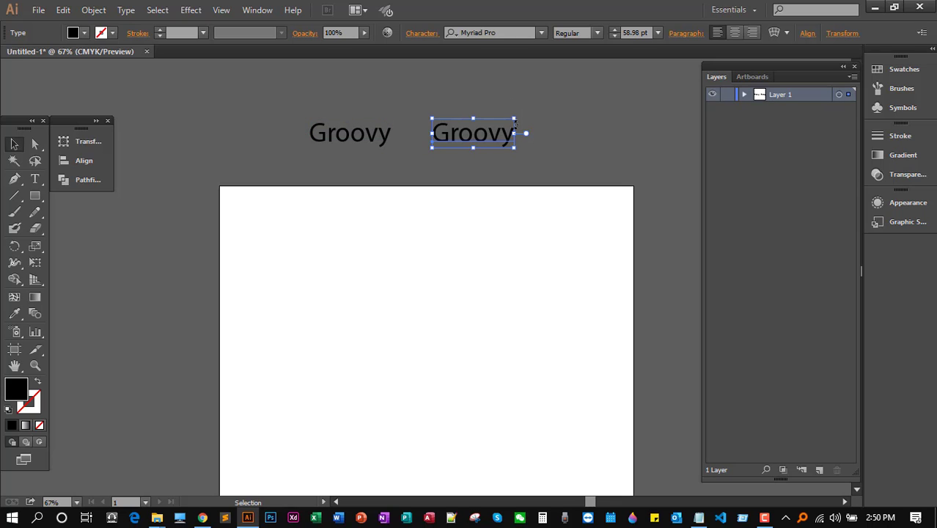
click(368, 137)
drag(373, 138, 185, 85)
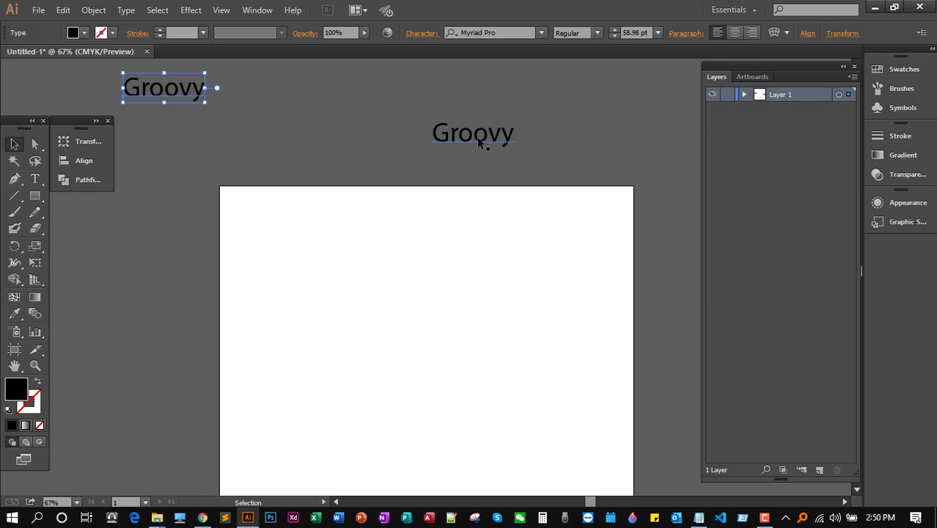
drag(478, 137, 322, 159)
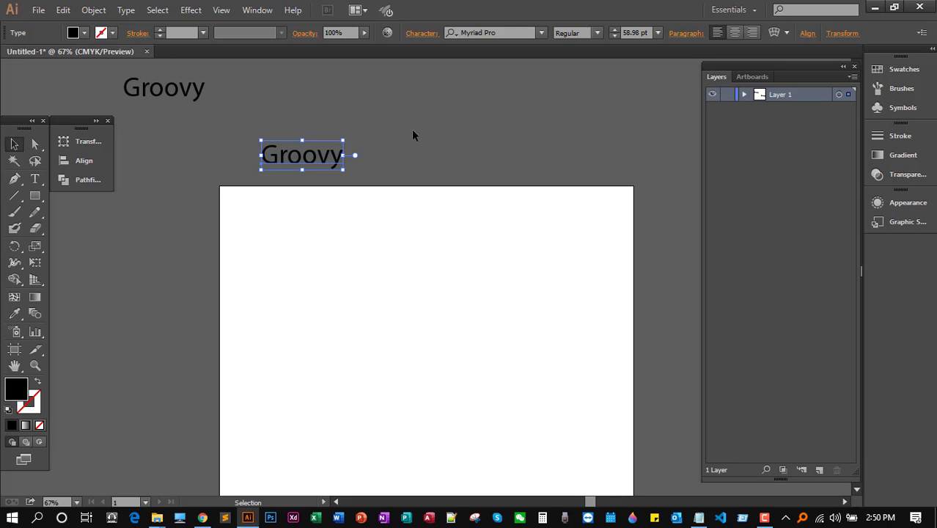
Try the Ethnocentric font on the Groovy copy just above the artboard
click(540, 34)
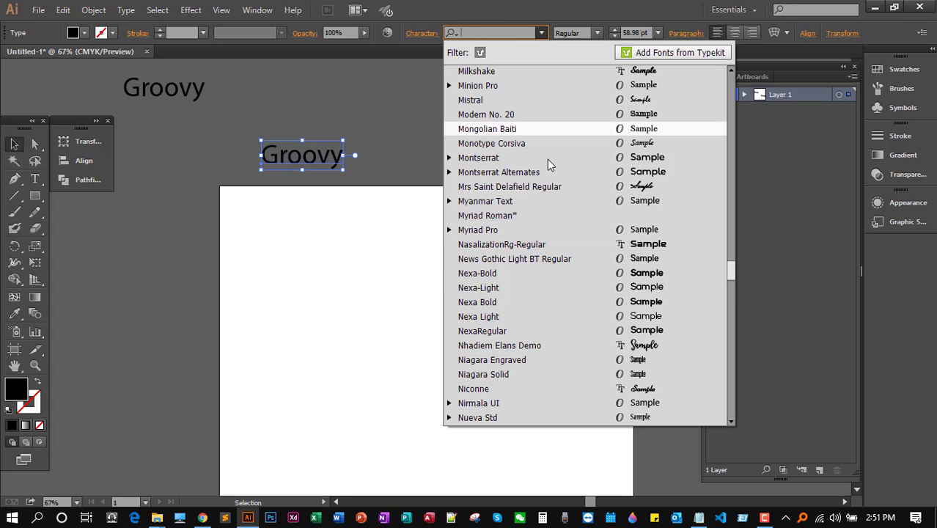
scroll(546, 159, up, 8)
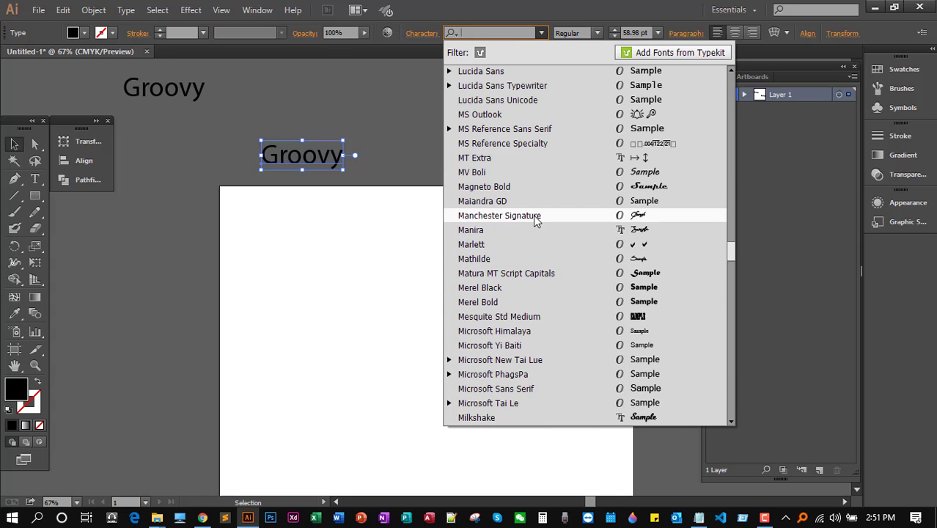
scroll(533, 215, up, 12)
scroll(533, 213, up, 8)
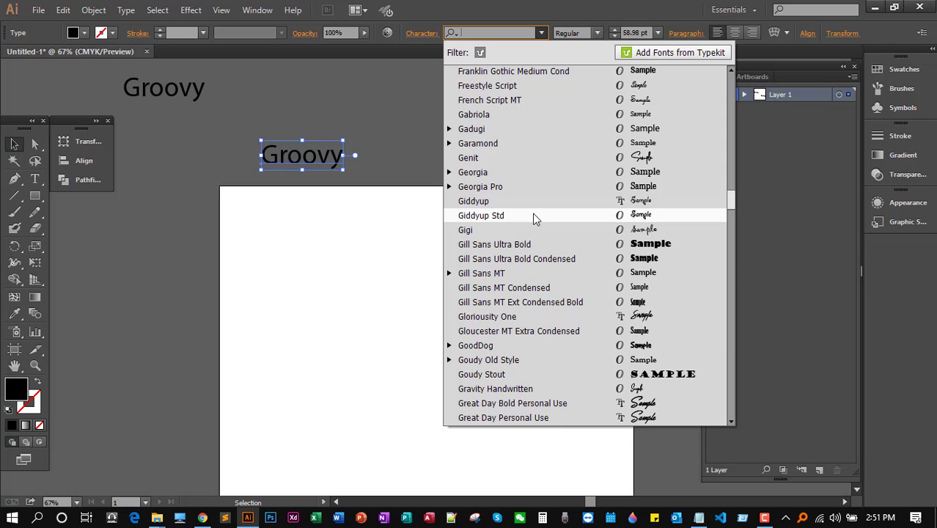
scroll(533, 218, up, 12)
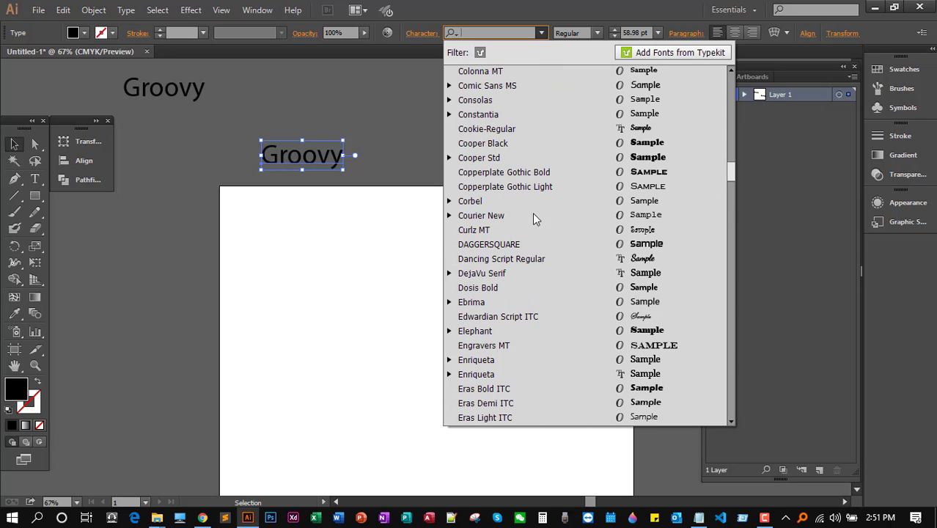
scroll(533, 217, down, 1)
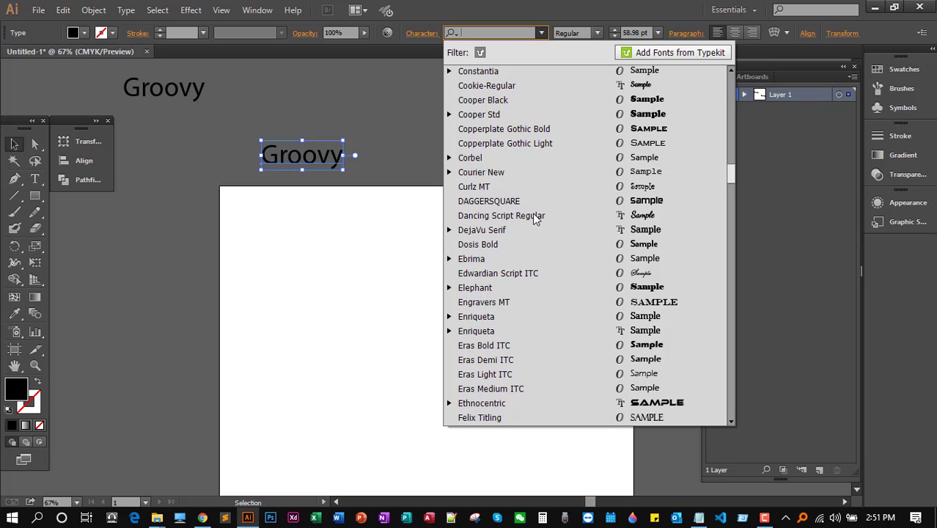
scroll(534, 218, down, 2)
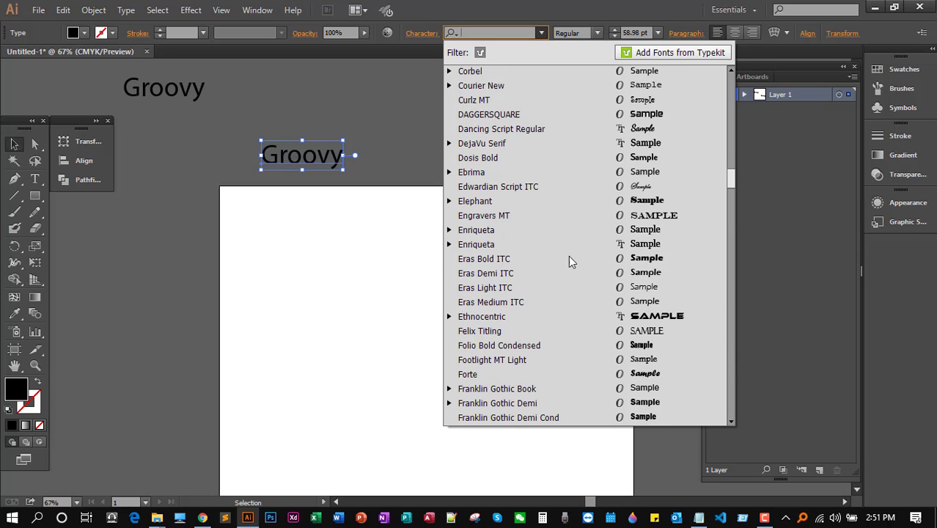
click(569, 324)
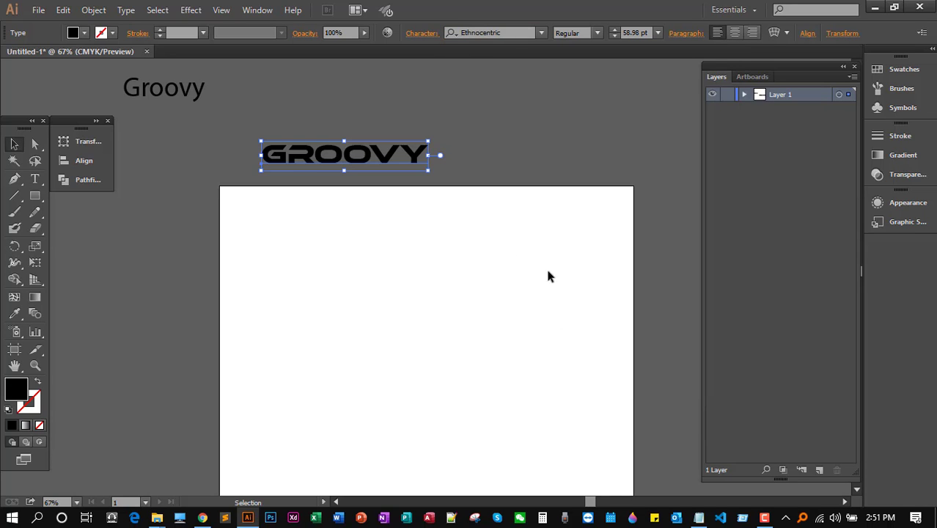
Set the font of the Groovy copy above the artboard to DAGGERSQUARE and deselect it
click(541, 33)
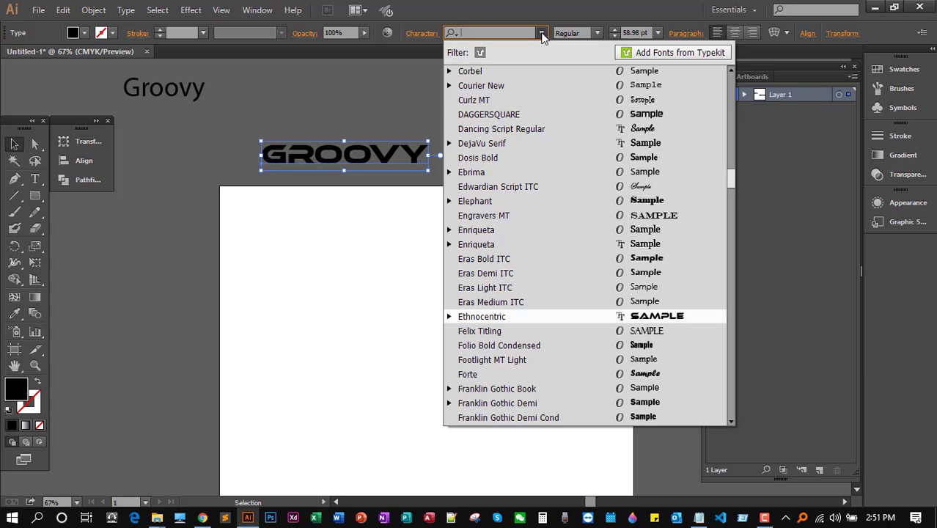
scroll(506, 171, down, 15)
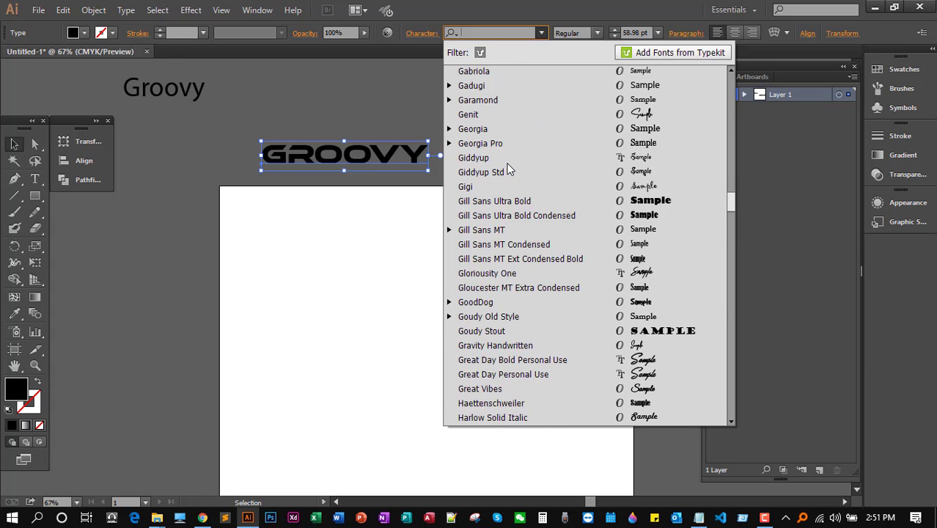
scroll(508, 169, down, 15)
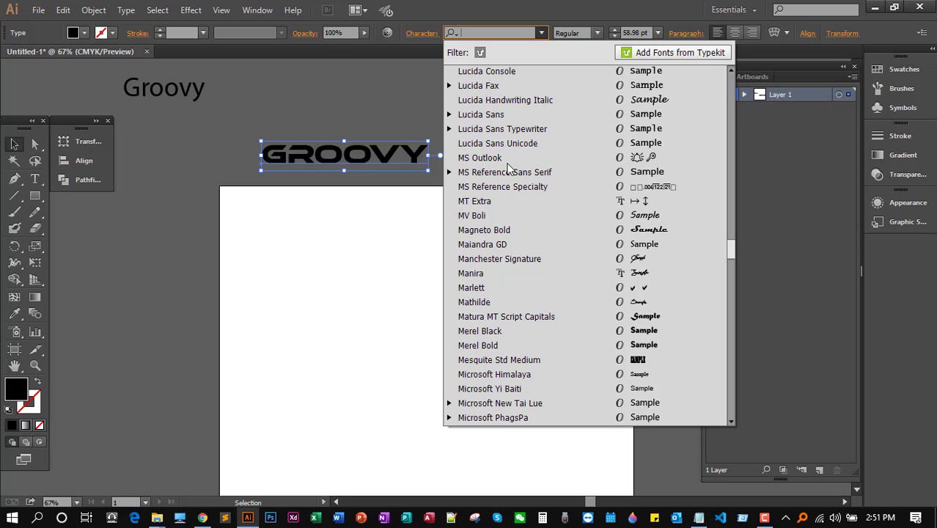
text(d)
click(493, 71)
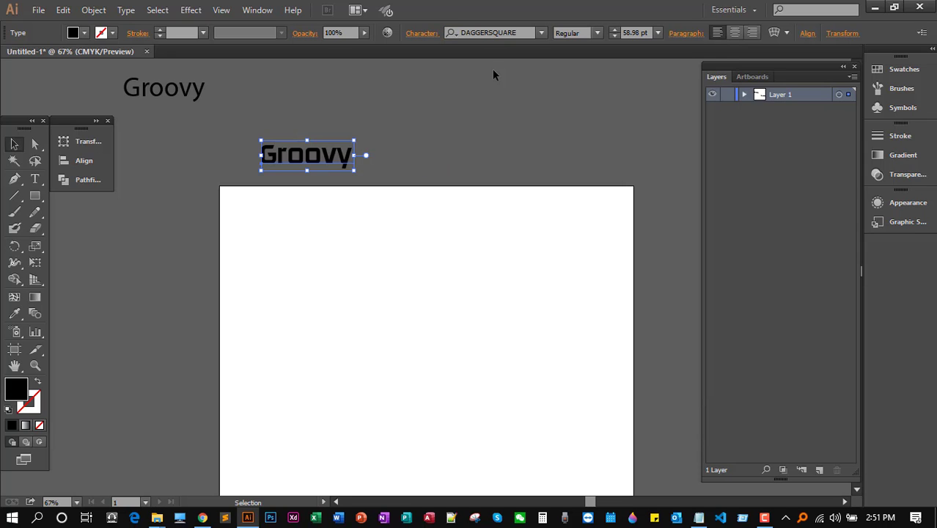
click(483, 119)
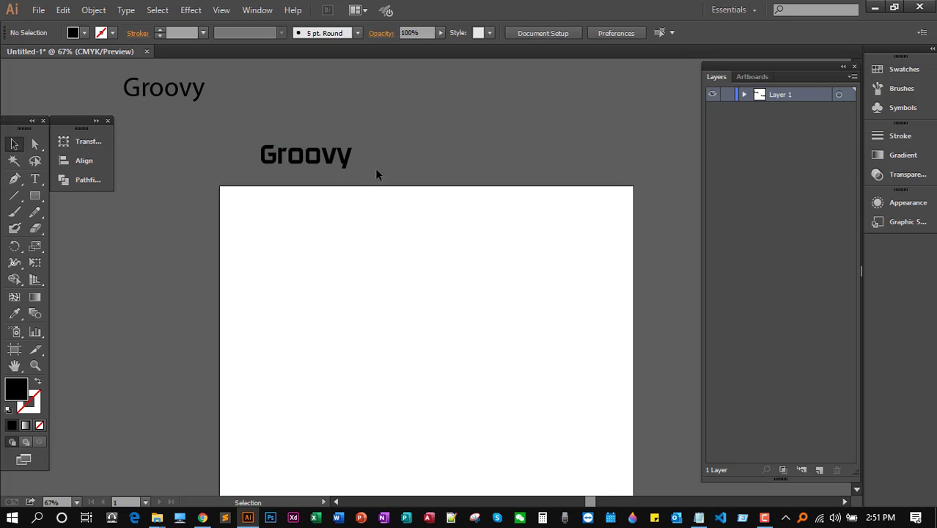
Place an All Caps duplicate of the DAGGERSQUARE Groovy text directly above the mixed-case version
drag(323, 168, 473, 166)
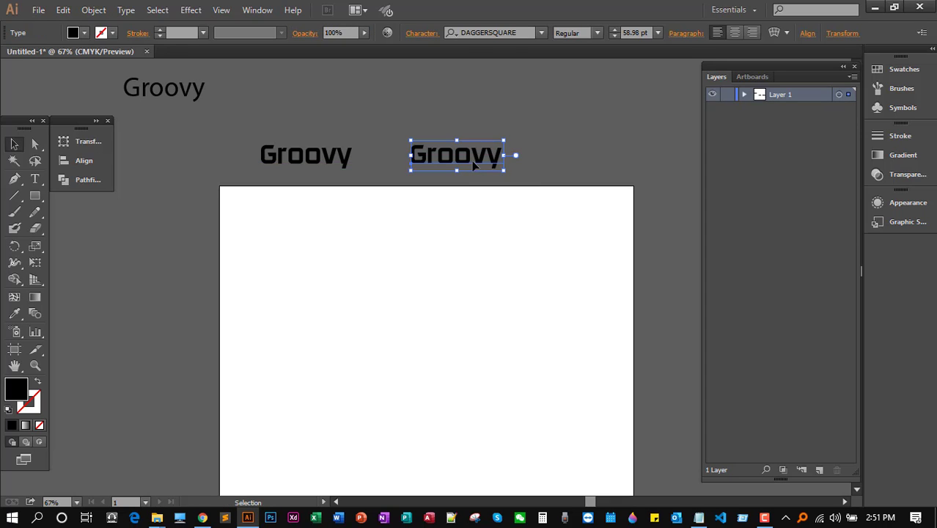
click(431, 37)
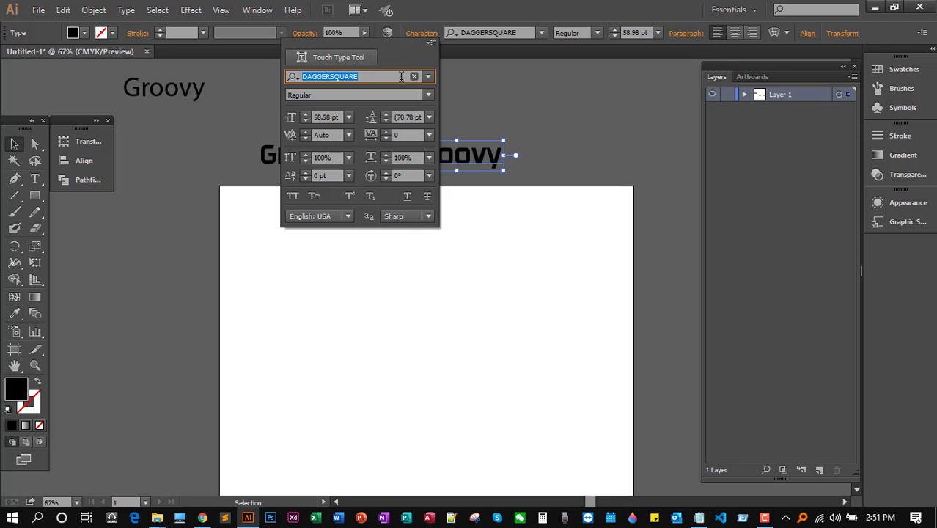
click(294, 201)
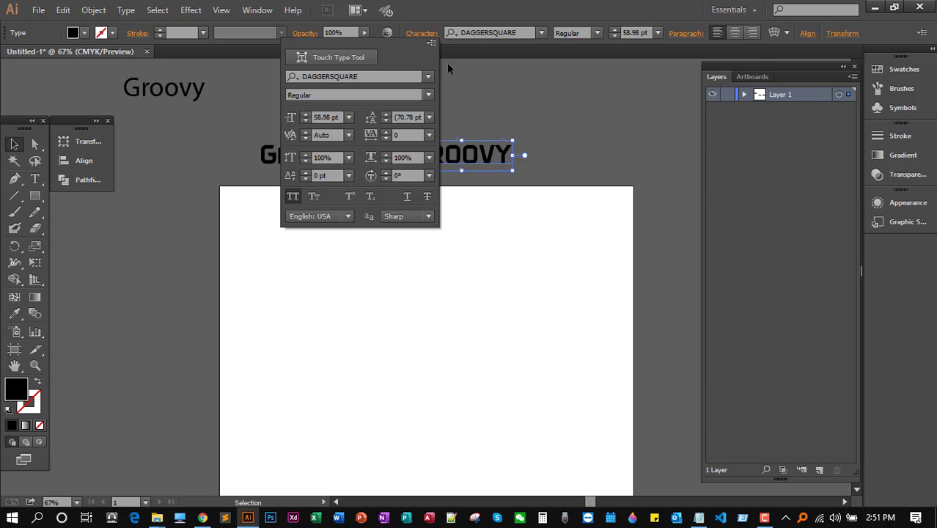
click(603, 142)
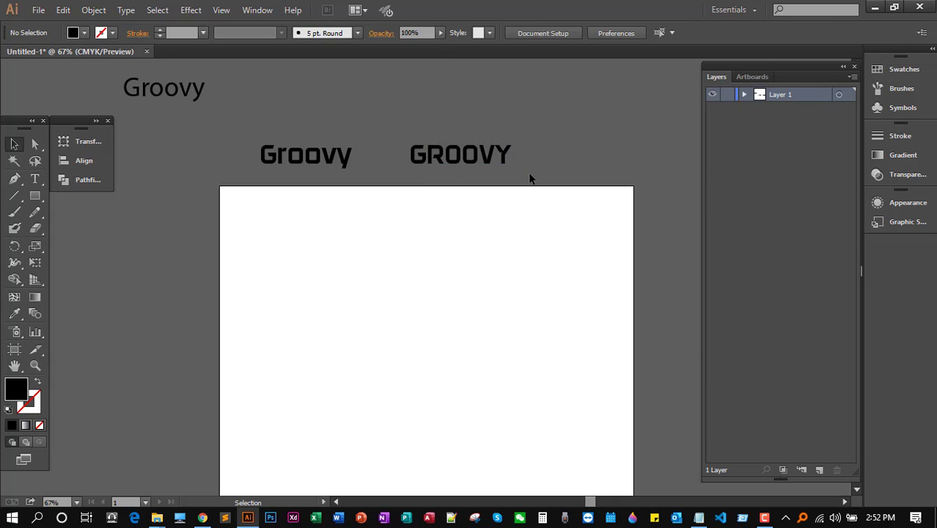
drag(480, 172, 323, 132)
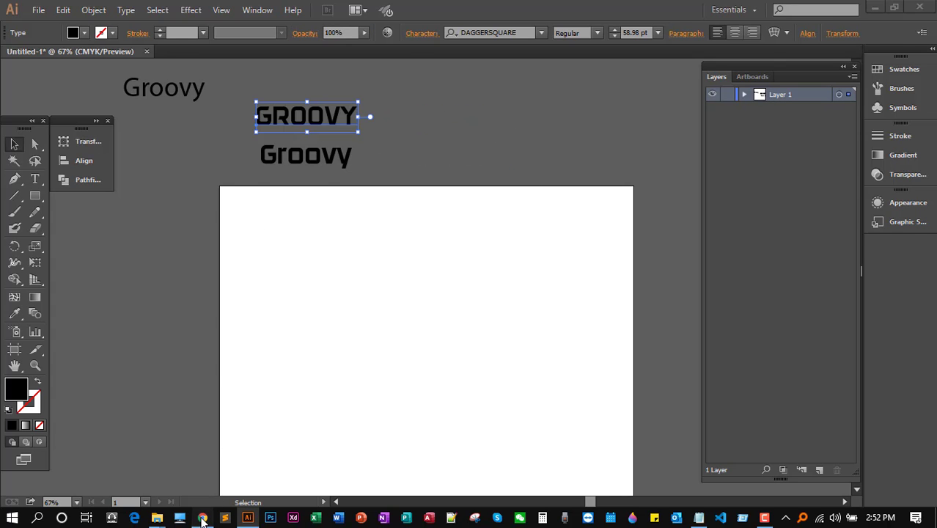
Switch to the contest brief in Chrome and review its colors to explore, style attributes and design inspiration logos
click(202, 518)
scroll(498, 278, down, 8)
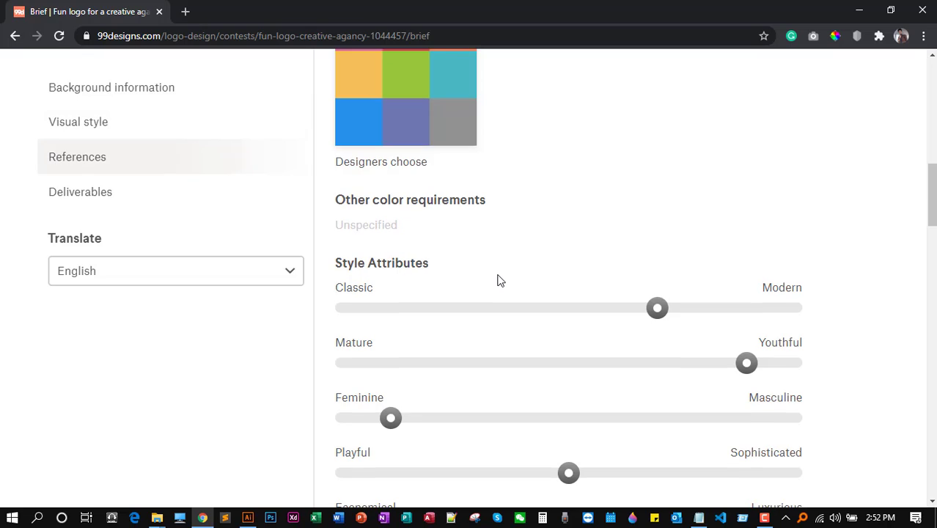
scroll(498, 278, down, 10)
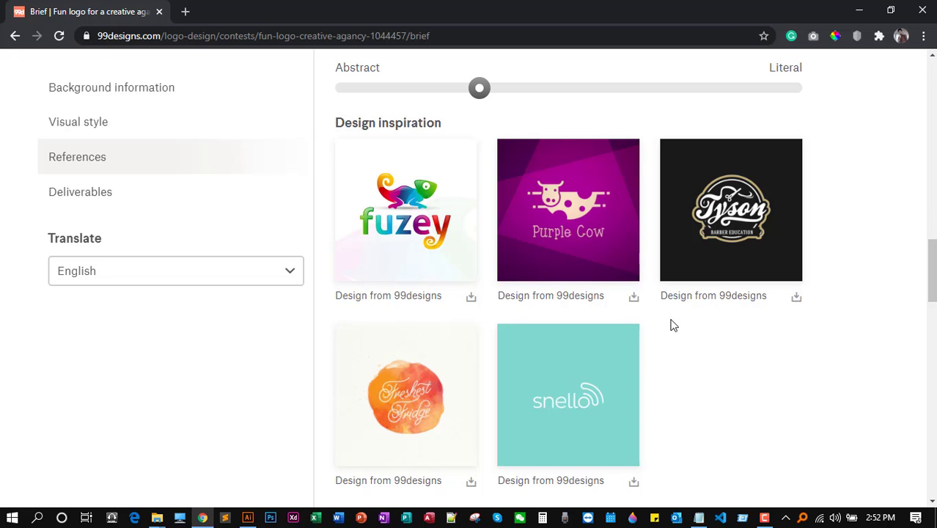
scroll(669, 308, up, 10)
scroll(667, 308, down, 5)
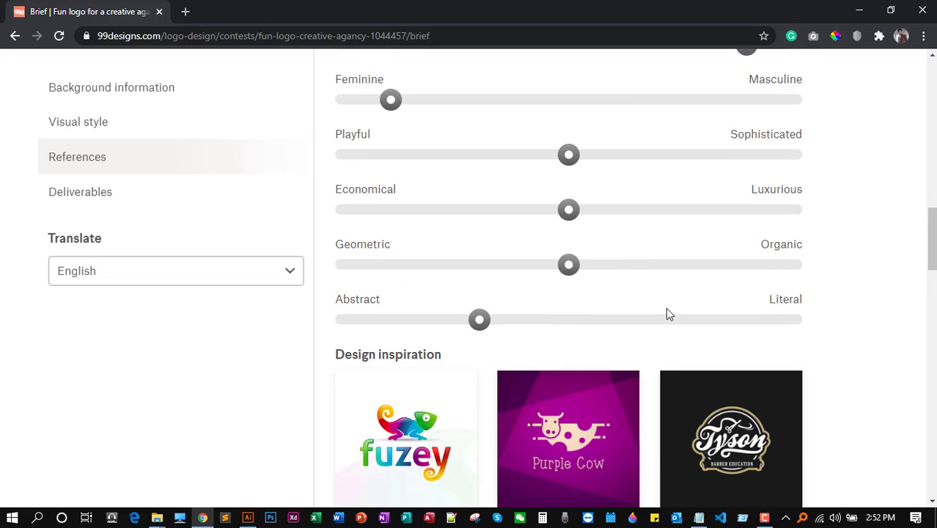
scroll(666, 308, down, 4)
scroll(669, 314, up, 10)
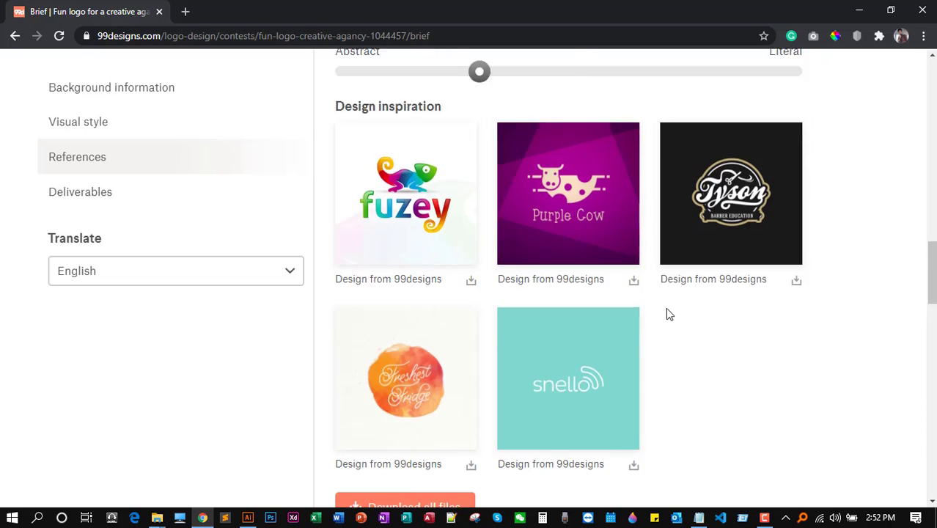
scroll(671, 313, down, 10)
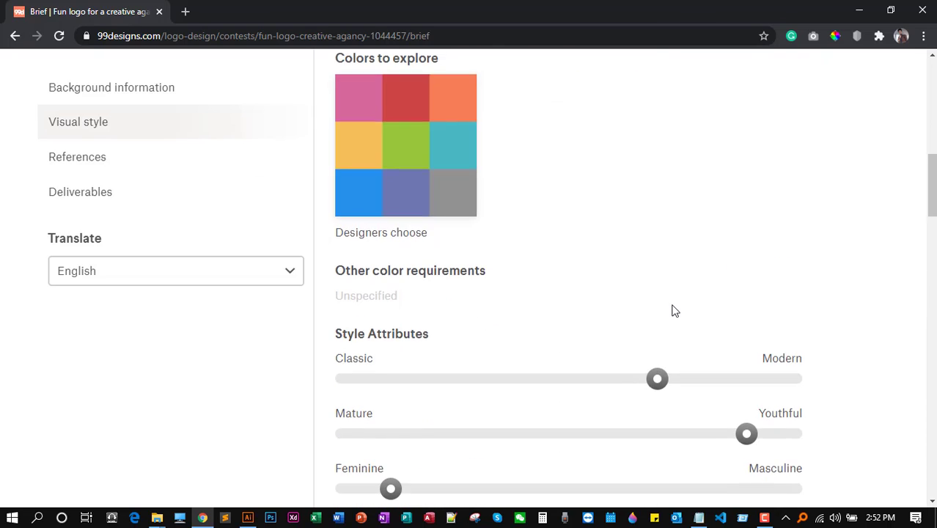
scroll(672, 314, down, 4)
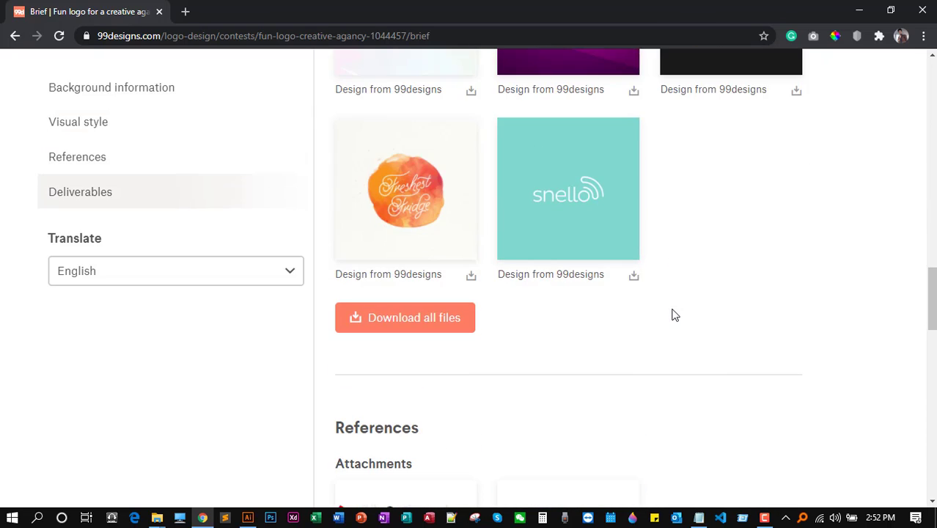
scroll(674, 314, up, 1)
scroll(675, 314, up, 5)
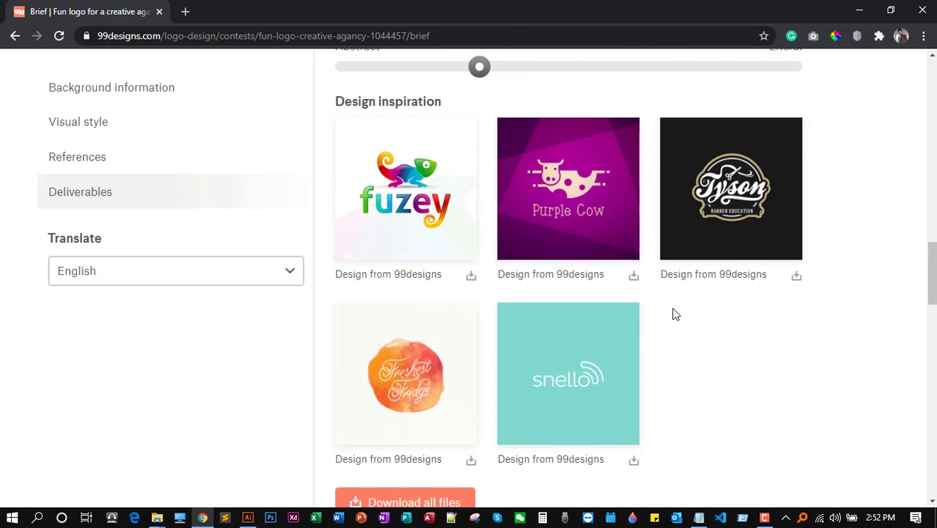
scroll(675, 313, down, 3)
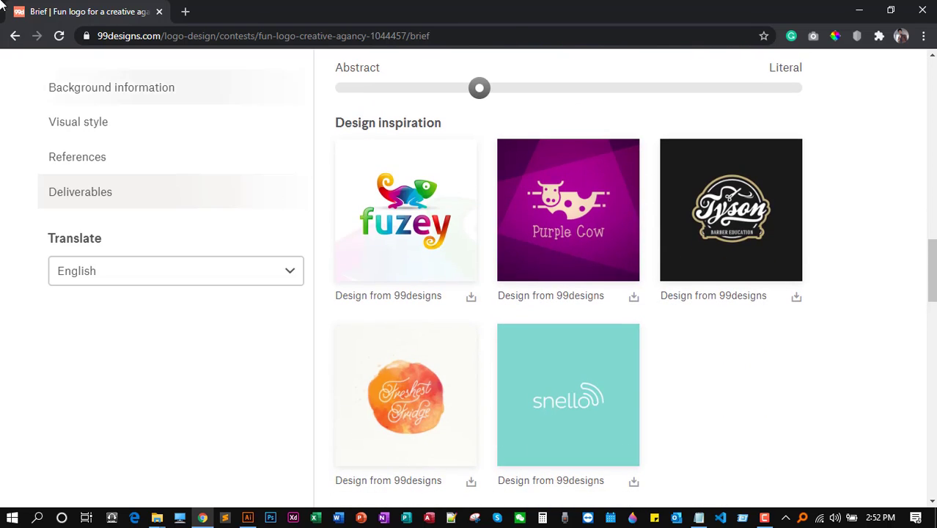
Search Google Images in a new tab for "logo design for design agency" and browse the logos for inspiration
click(185, 12)
click(191, 36)
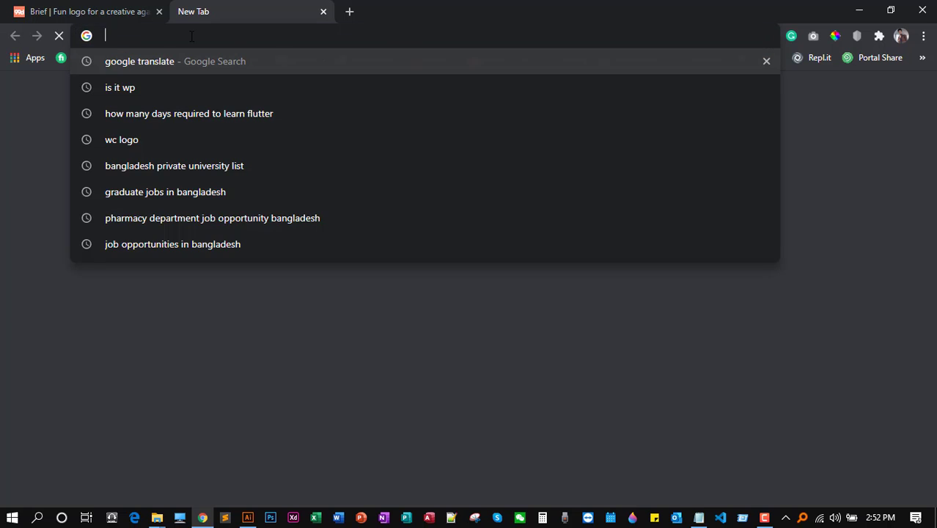
text(logo desig)
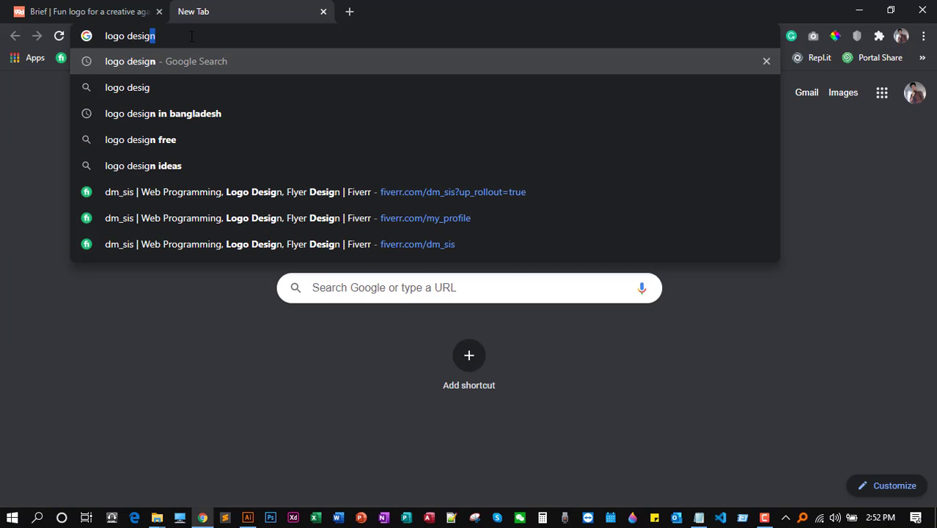
key(BackSpace)
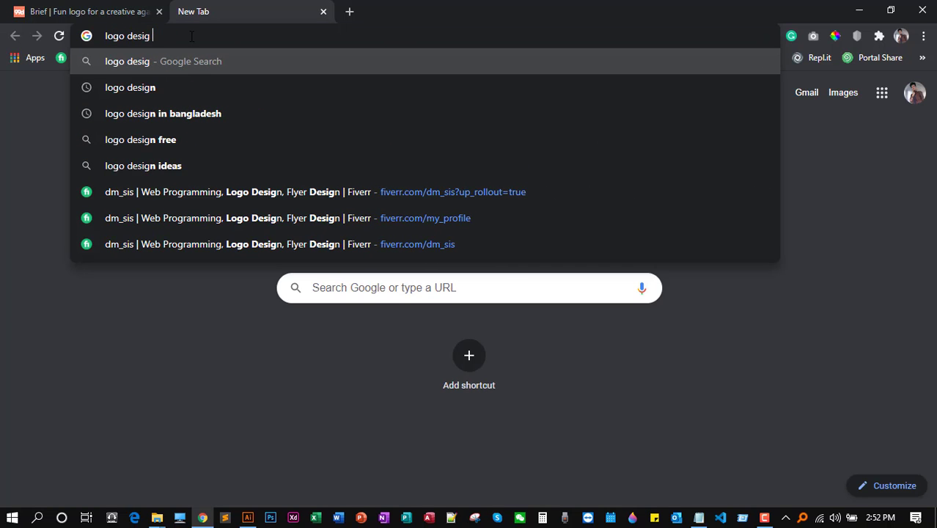
text(for )
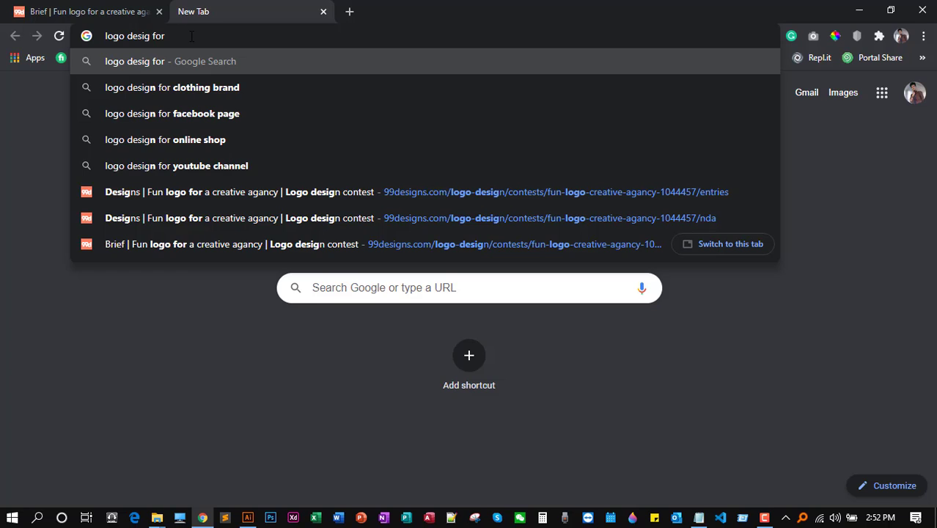
text(design agency)
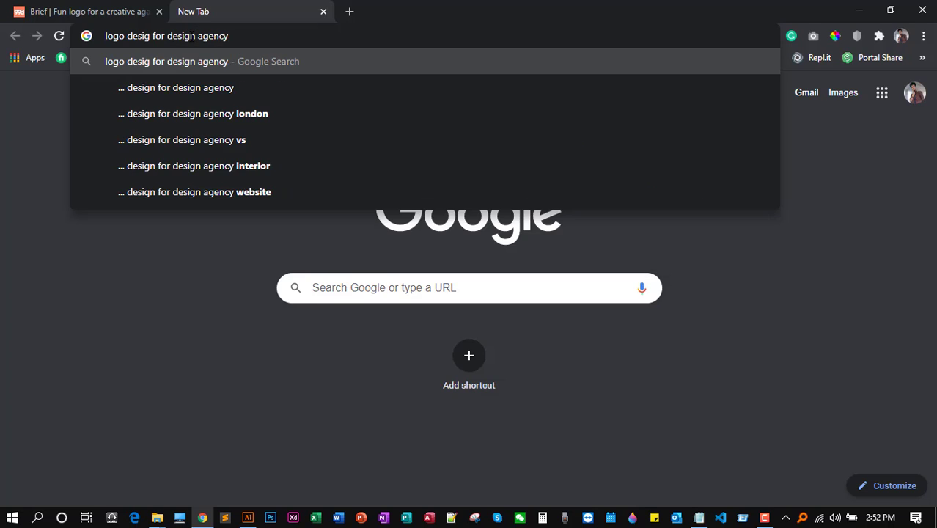
click(173, 88)
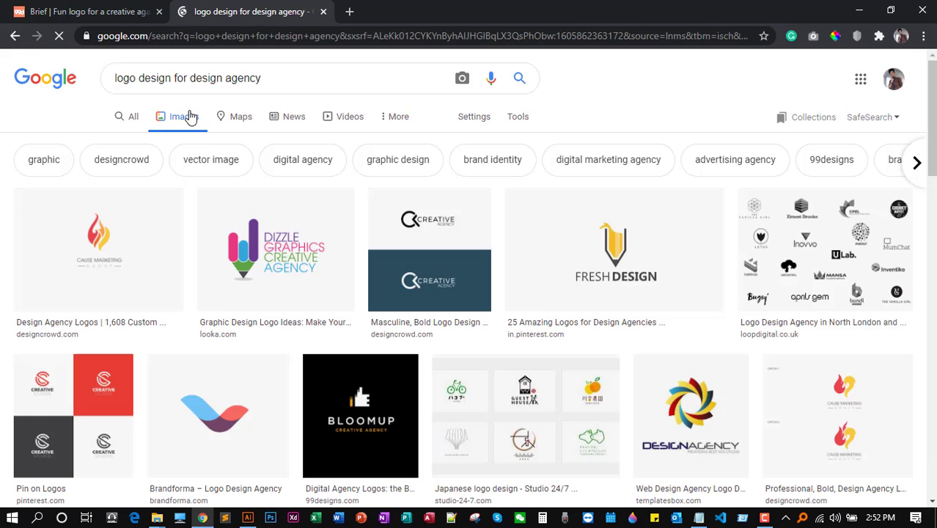
scroll(717, 164, down, 3)
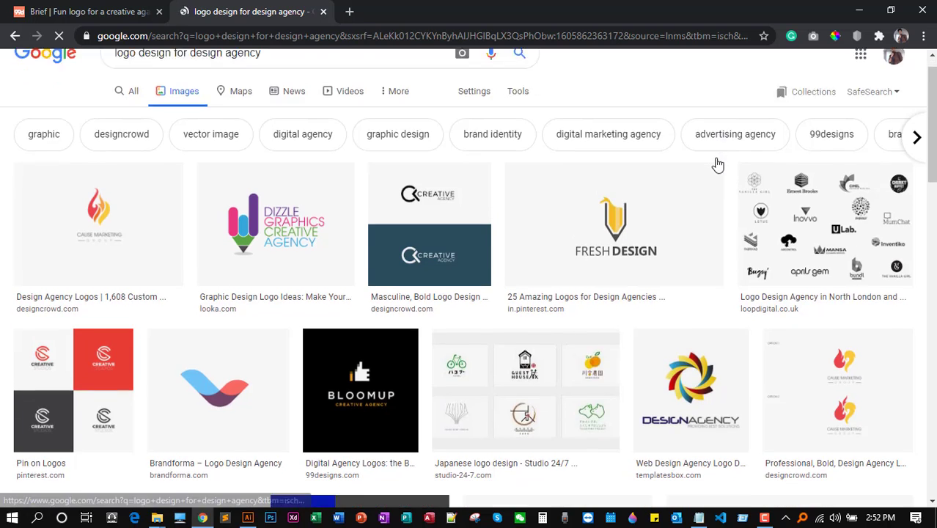
scroll(742, 166, down, 4)
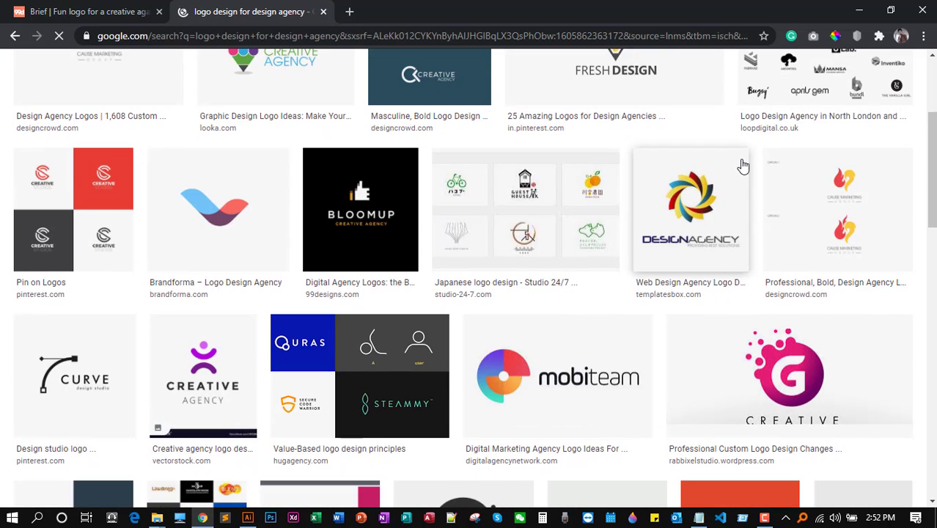
scroll(743, 166, down, 3)
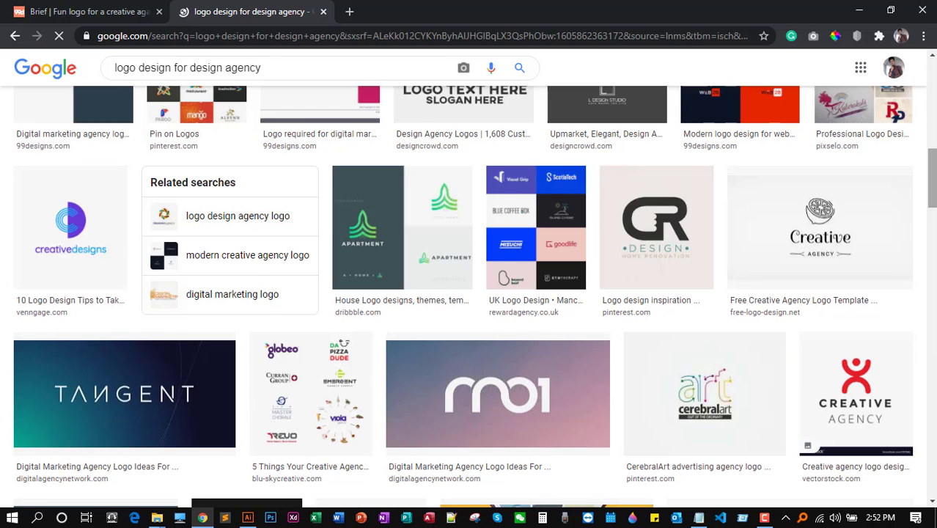
mouse_move(933, 175)
mouse_down()
mouse_move(936, 324)
mouse_move(935, 189)
mouse_up()
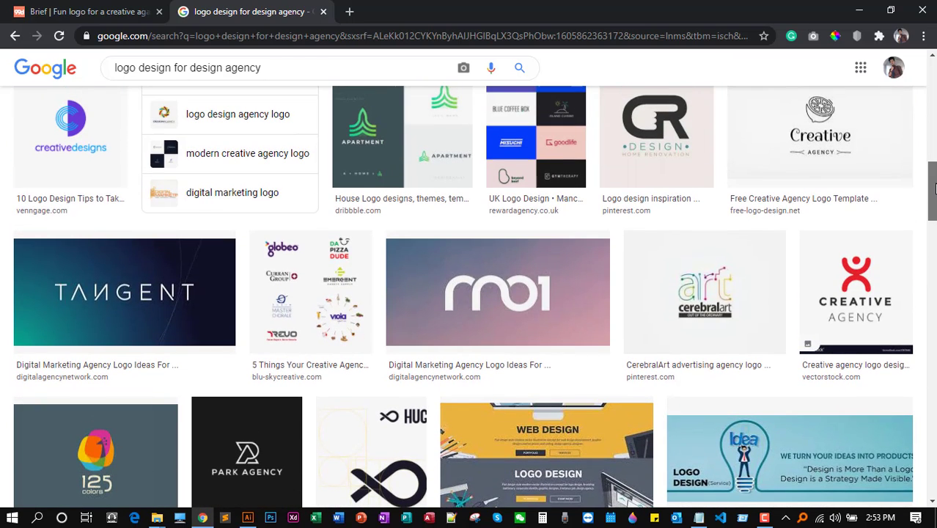
Save the Dizzle Graphics Creative Agency logo from the image results into the groovycreative folder and display the folder's files as large thumbnails
drag(936, 189, 935, 90)
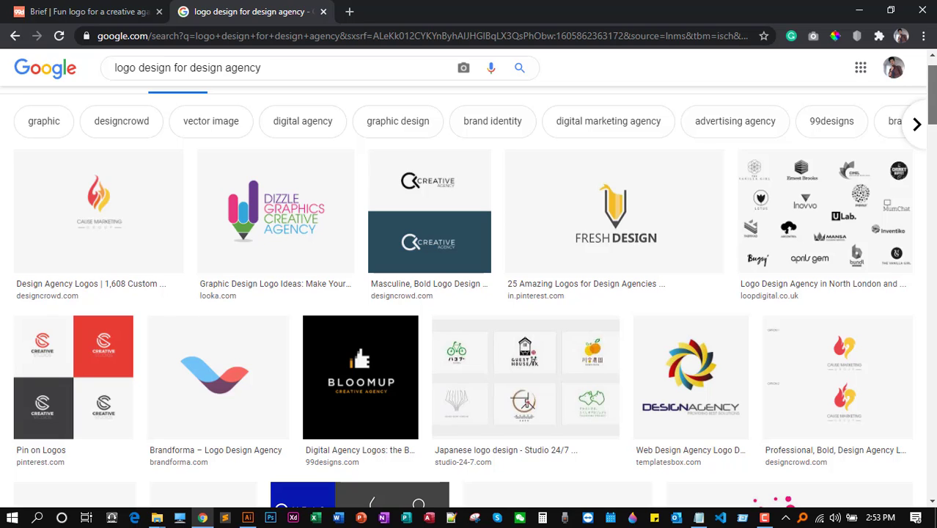
drag(935, 91, 935, 94)
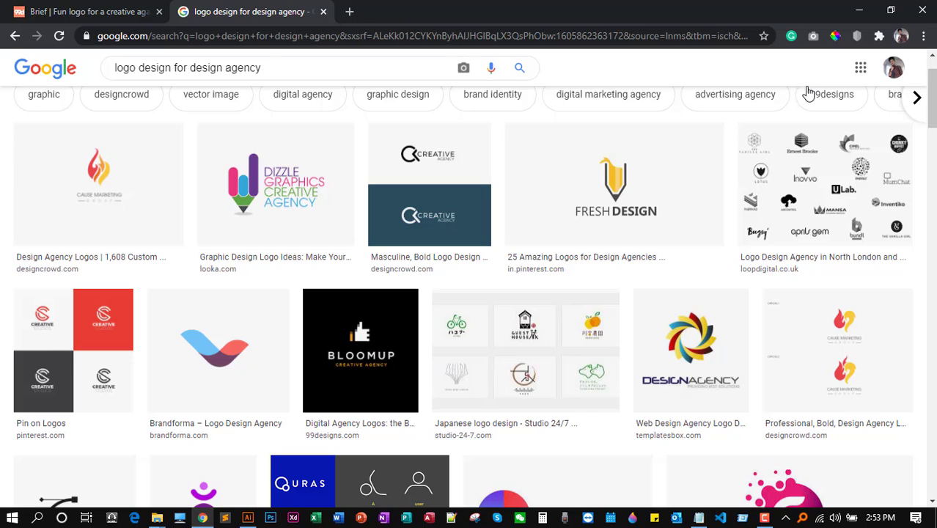
scroll(833, 188, up, 2)
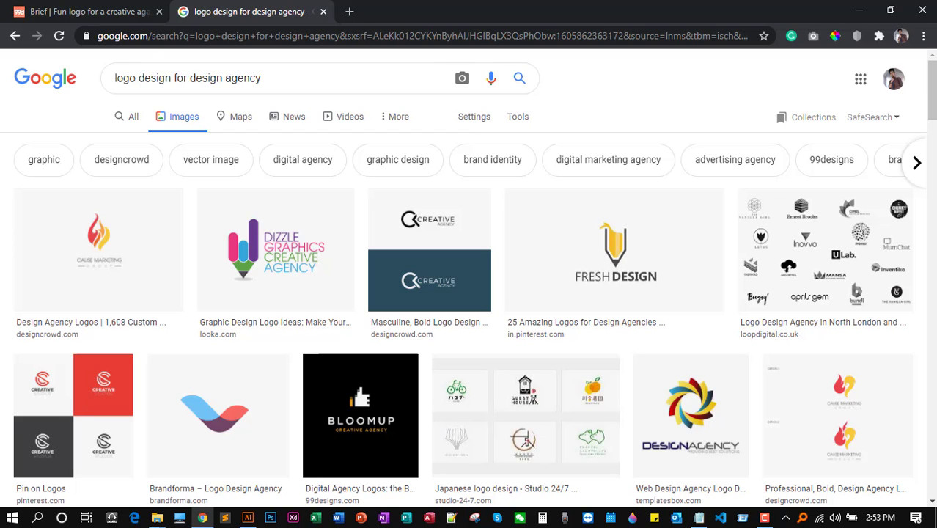
scroll(467, 293, down, 2)
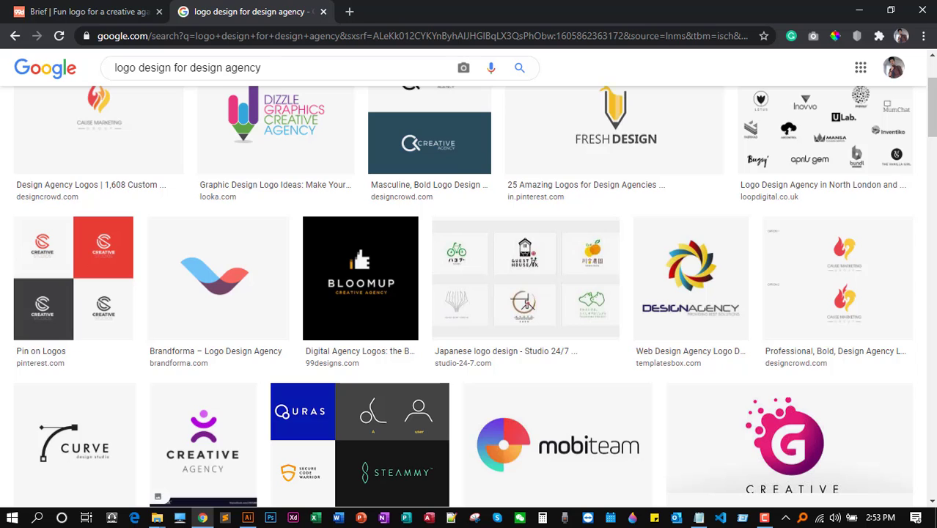
scroll(474, 289, up, 1)
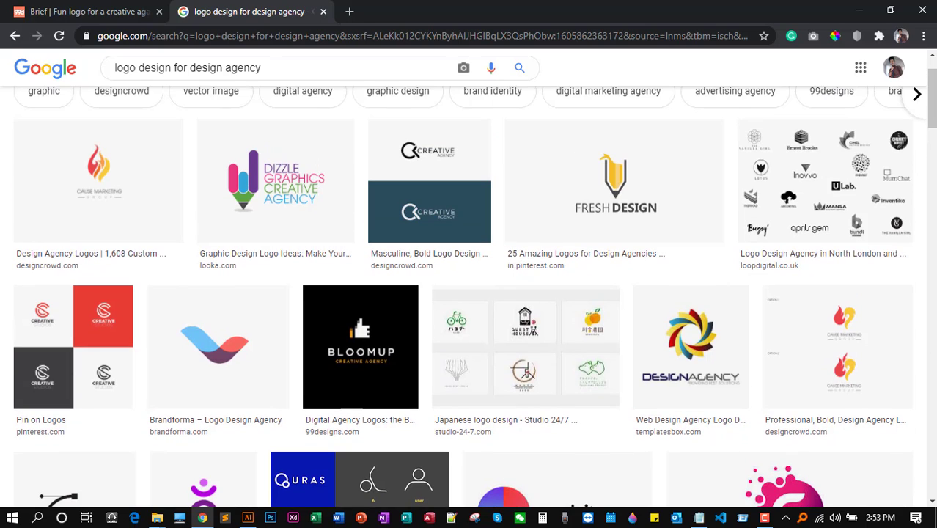
click(258, 198)
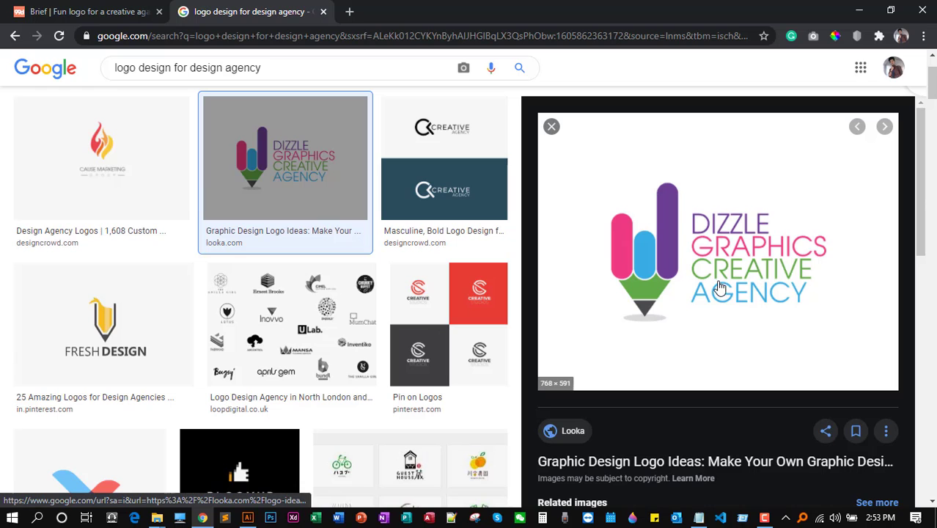
drag(755, 256, 446, 332)
drag(178, 484, 337, 297)
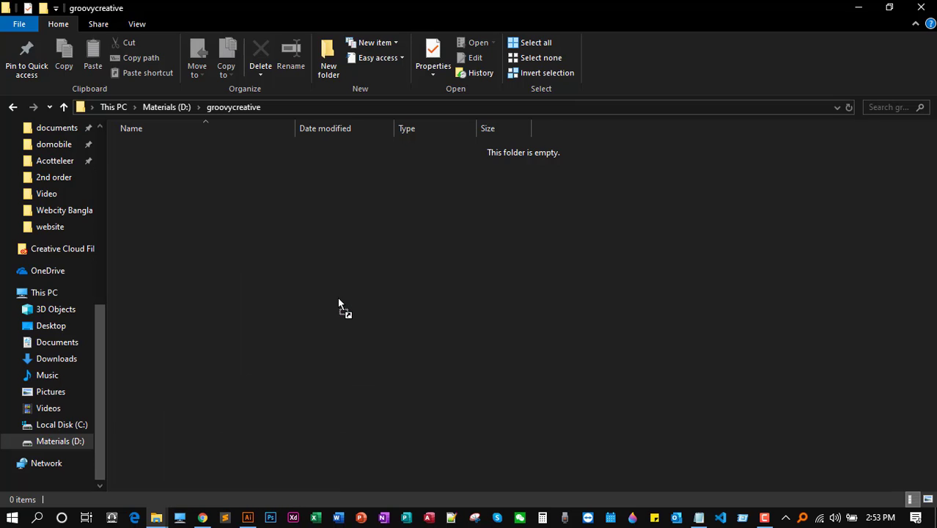
click(928, 499)
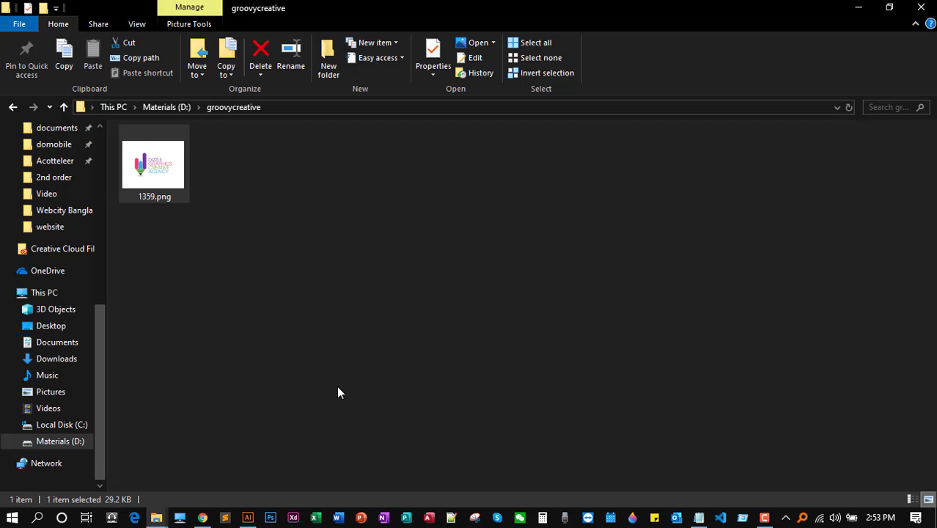
Switch back to Chrome, preview the Fresh Design pencil logo with its related images, and save it into the groovycreative folder
click(203, 518)
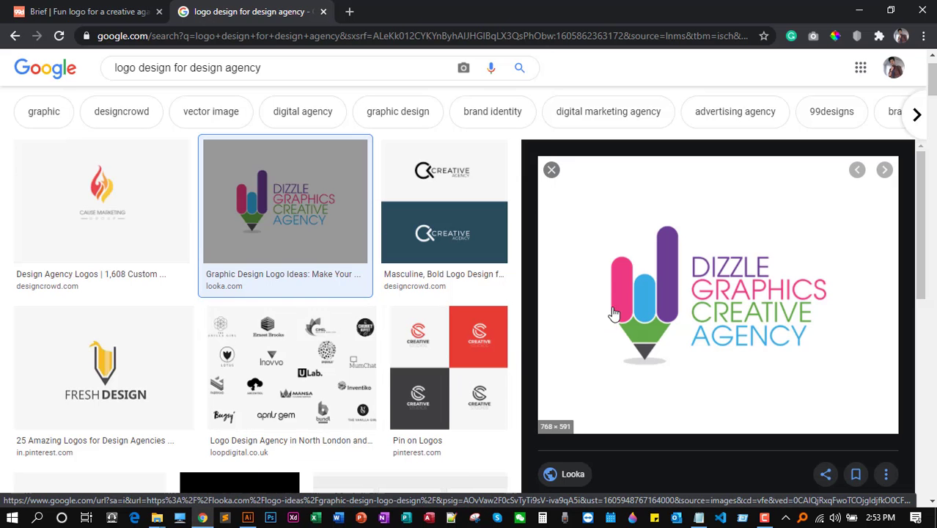
click(551, 176)
scroll(276, 220, down, 3)
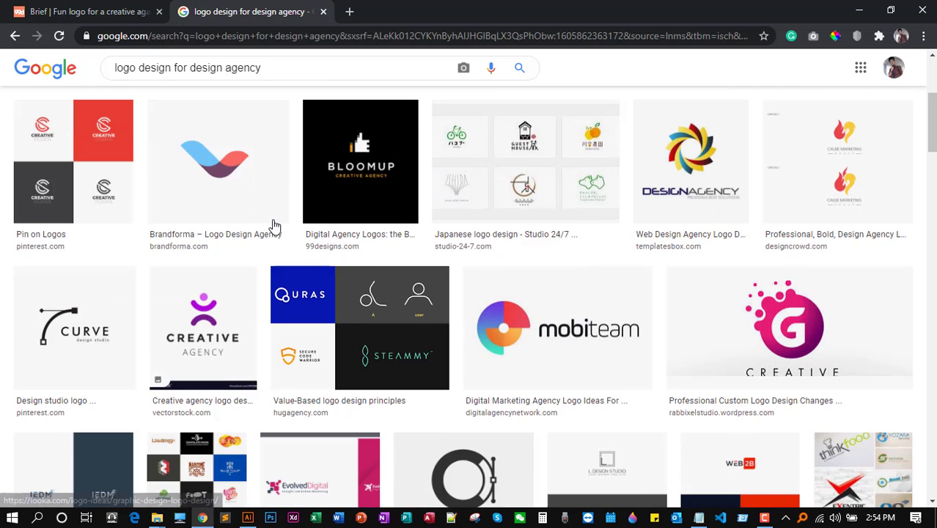
scroll(762, 241, down, 3)
scroll(763, 242, up, 6)
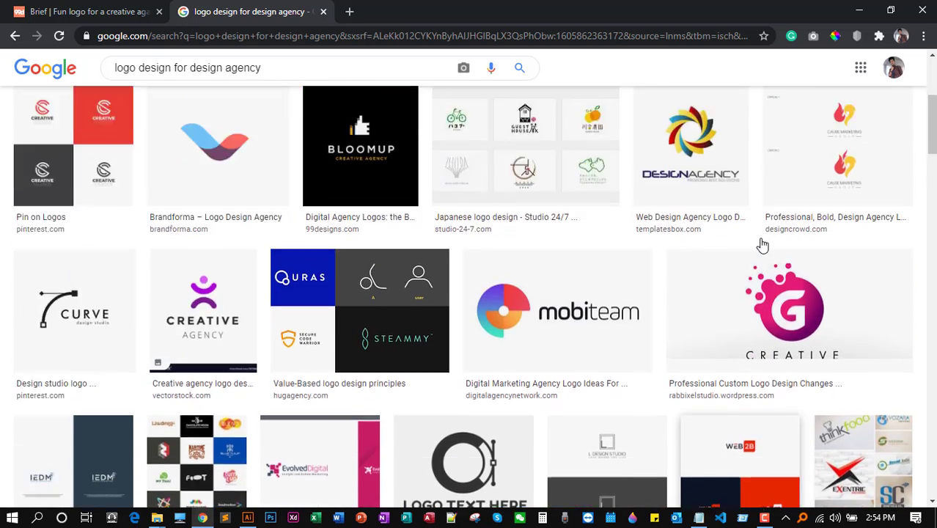
click(594, 248)
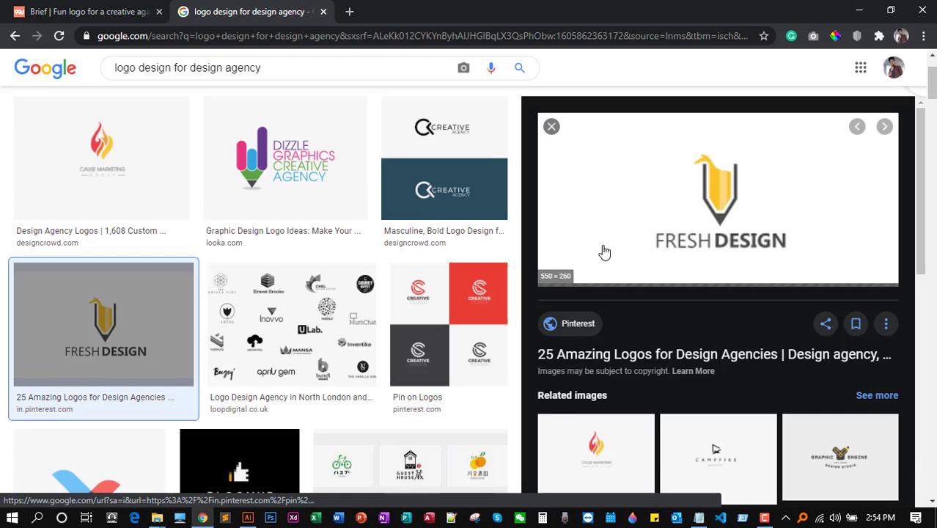
scroll(827, 234, down, 1)
scroll(829, 233, down, 3)
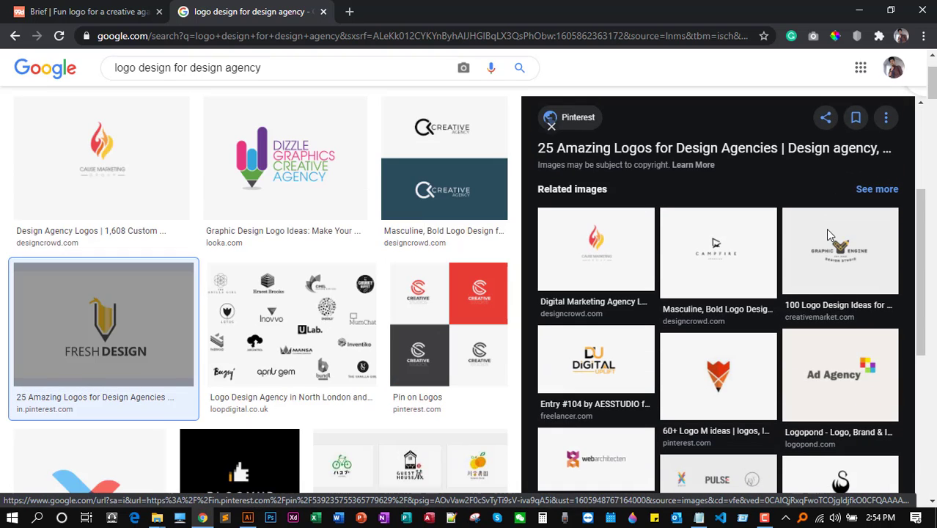
scroll(829, 234, down, 2)
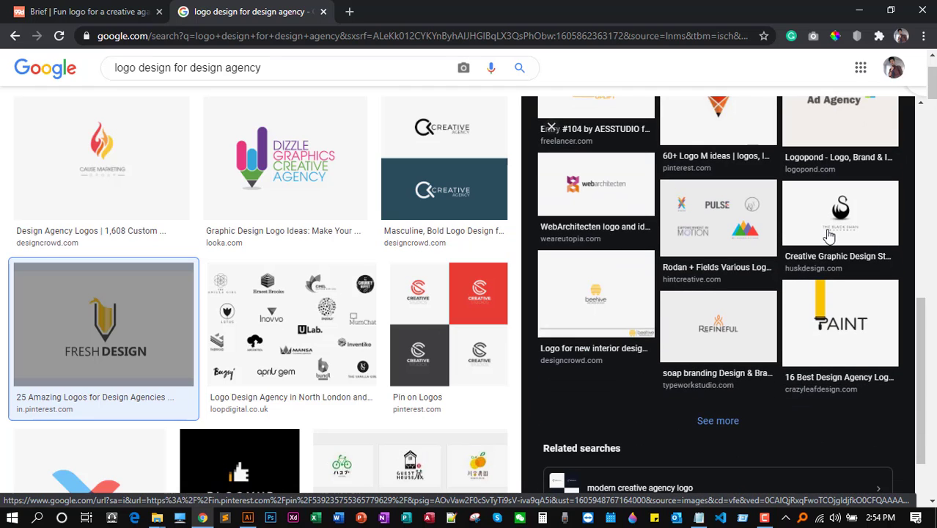
scroll(828, 235, down, 2)
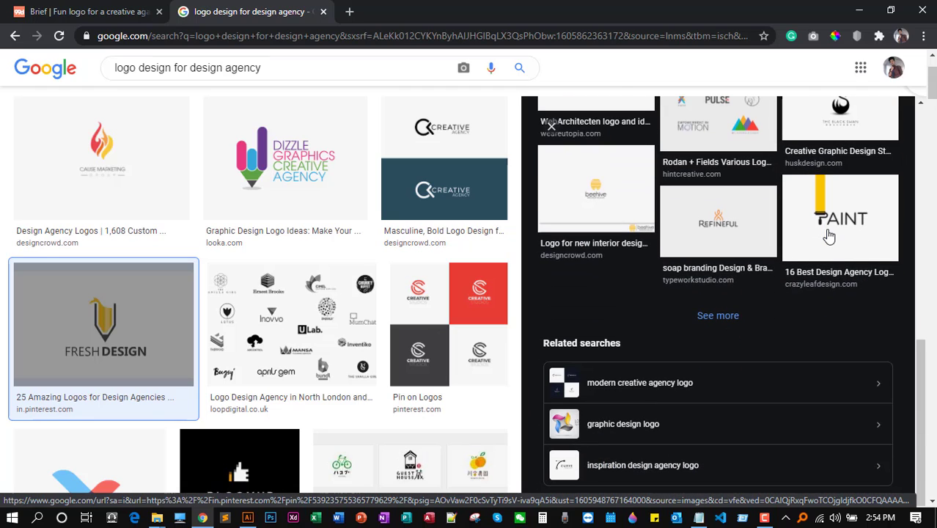
scroll(828, 235, up, 6)
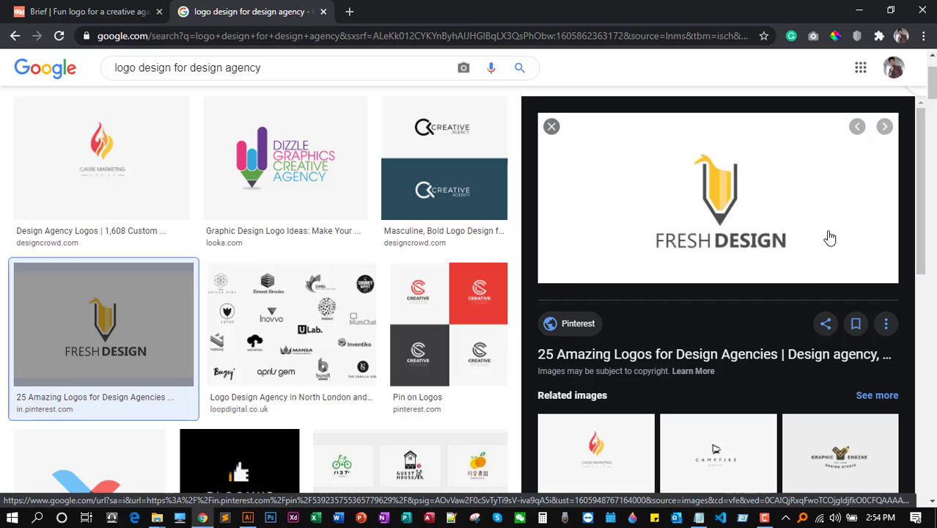
drag(773, 230, 341, 294)
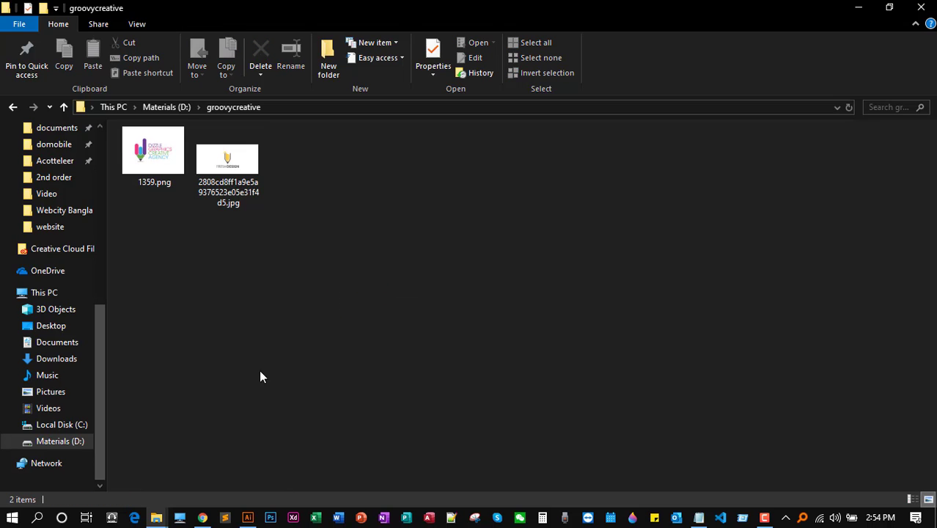
Place 1359.png from the groovycreative folder into the Illustrator document, above the artboard and beside the GROOVY text
click(166, 170)
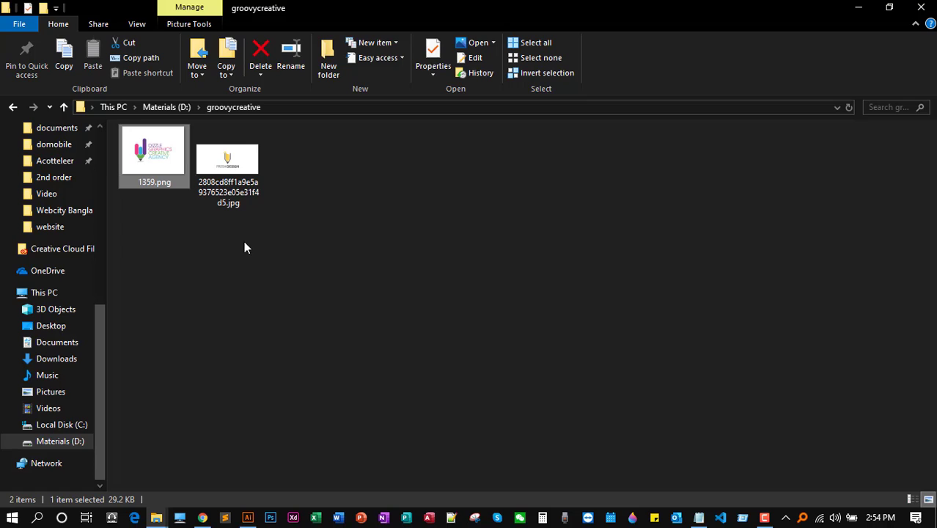
drag(148, 165, 384, 261)
key(space)
drag(306, 255, 402, 165)
scroll(546, 146, up, 2)
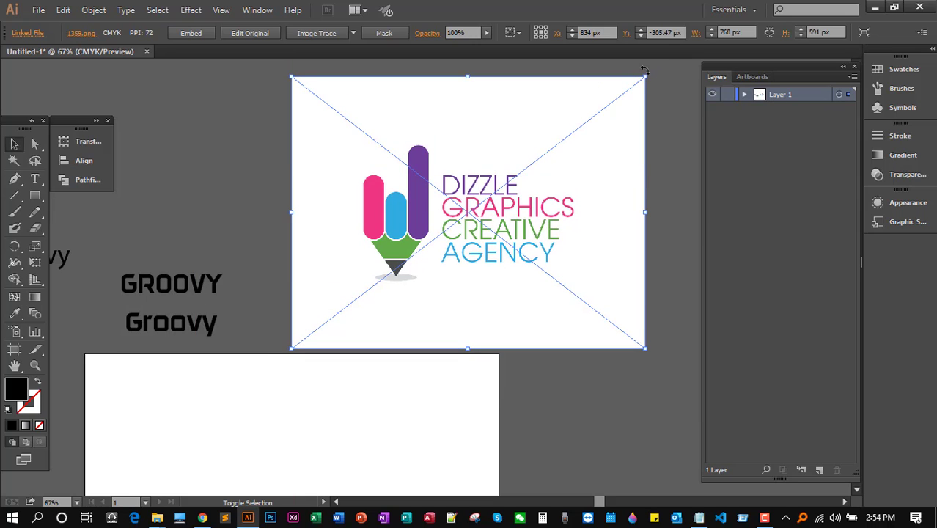
Scale the placed Dizzle logo image down proportionally to about 652 × 502 px and deselect it
drag(645, 76, 593, 118)
click(629, 177)
click(349, 219)
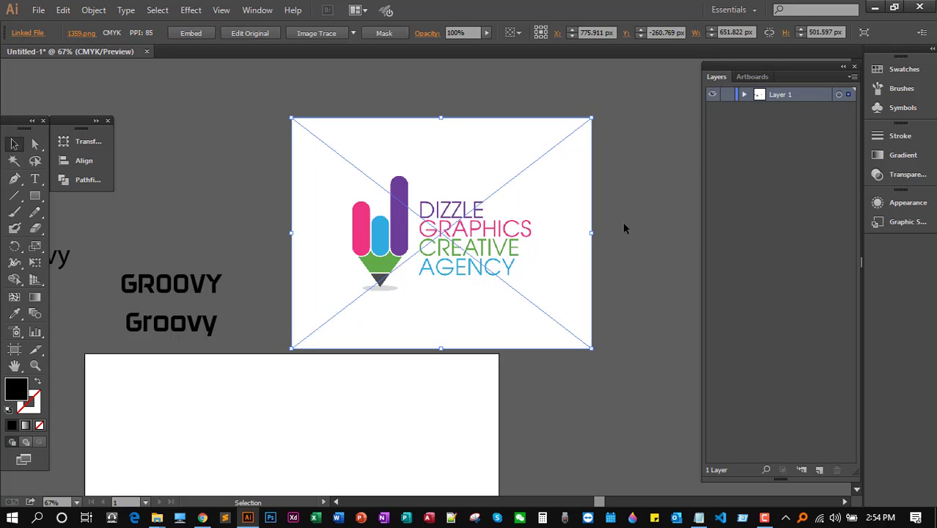
click(623, 221)
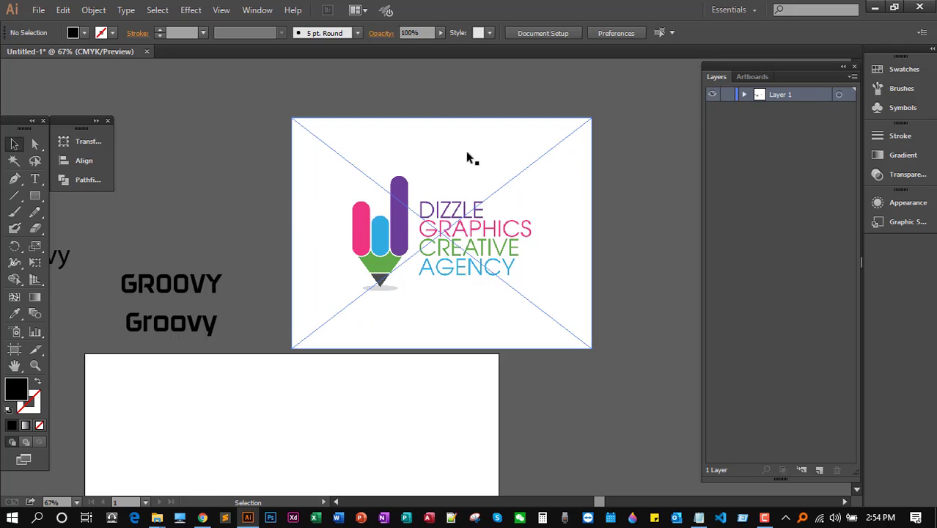
Expand Layer 1 in the layer list and lock the linked Dizzle logo image
click(504, 187)
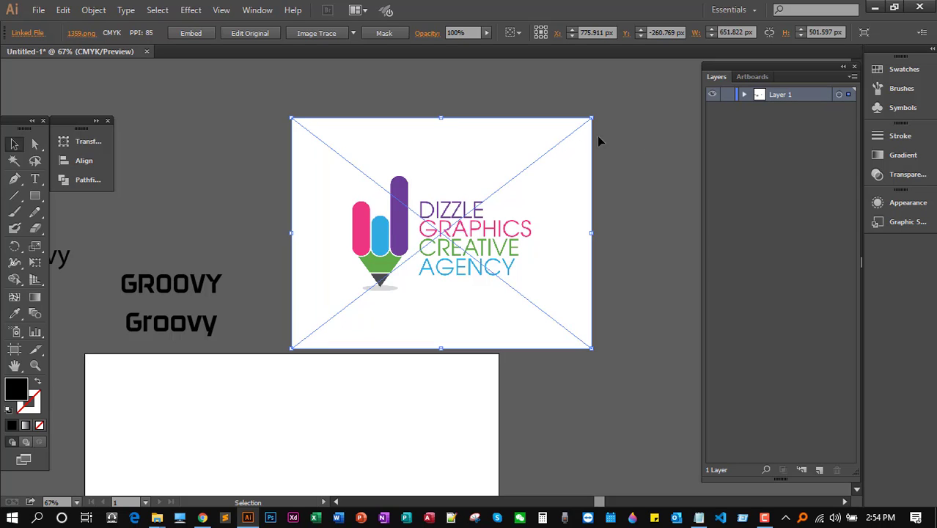
click(744, 96)
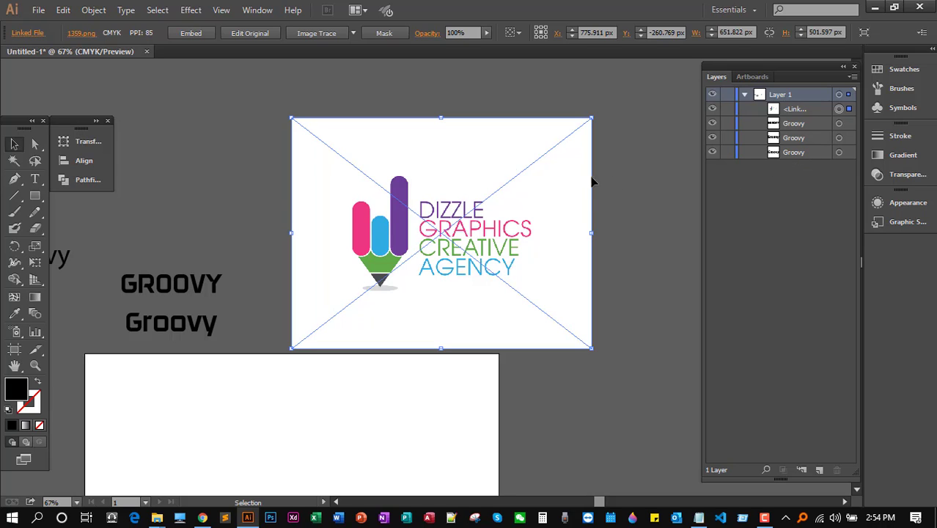
click(838, 137)
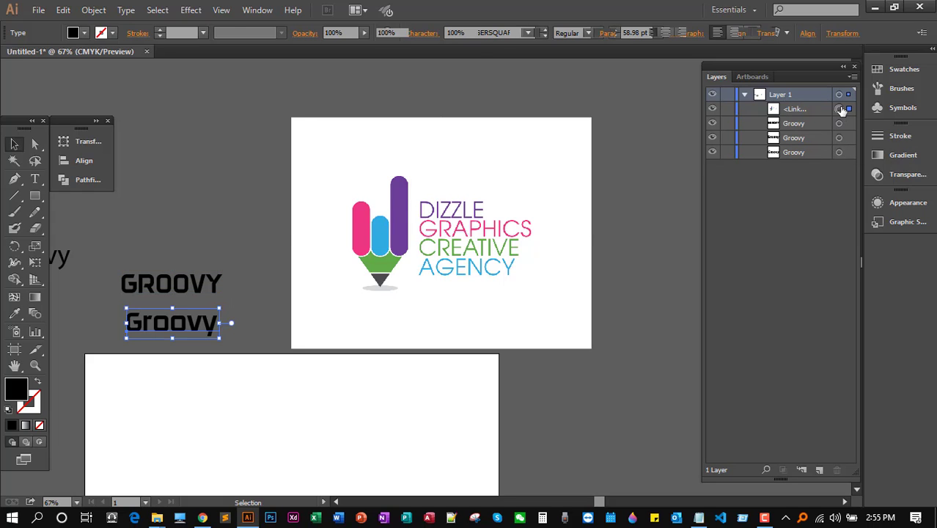
click(838, 108)
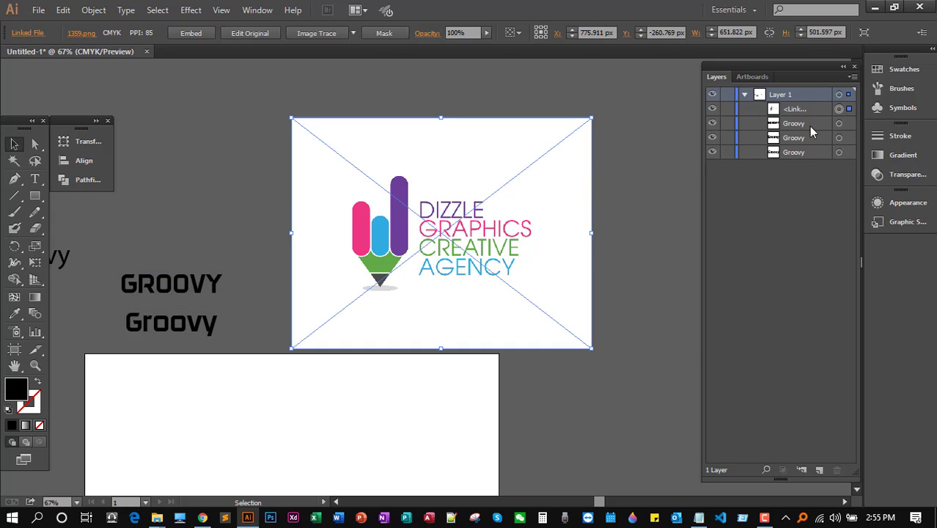
click(728, 110)
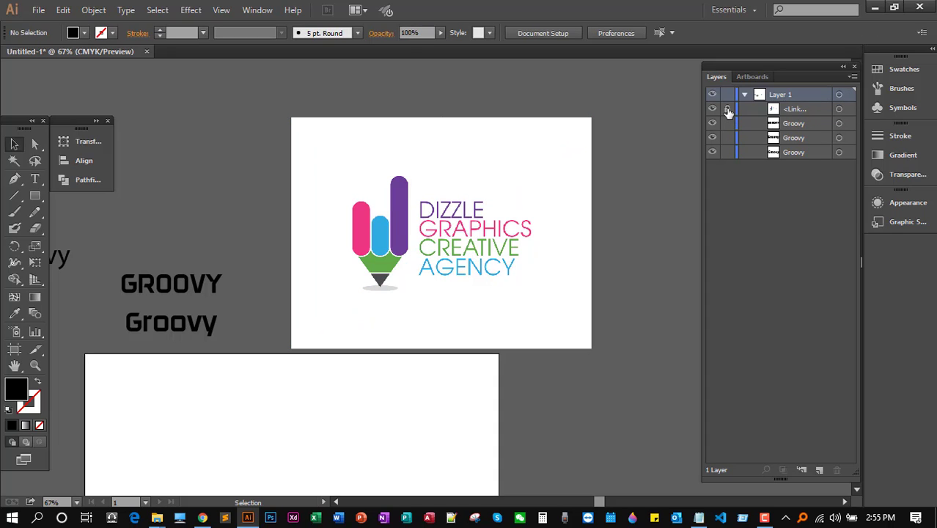
click(728, 110)
click(470, 167)
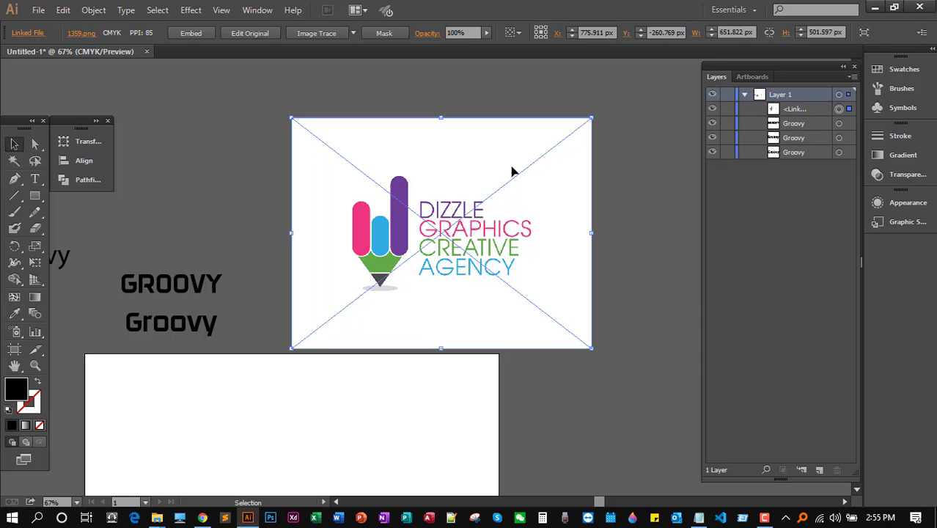
click(728, 109)
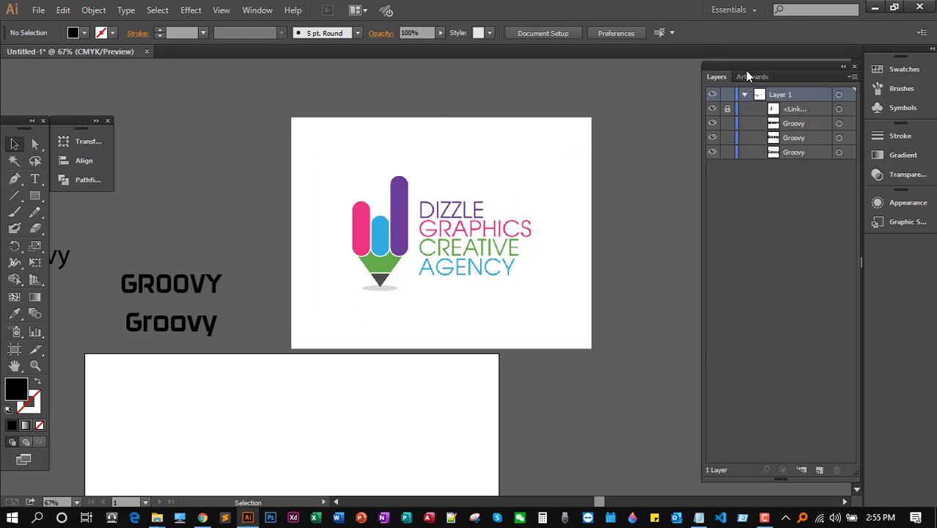
Close and reopen the Layers panel, and toggle the linked image's lock off and back on
click(853, 66)
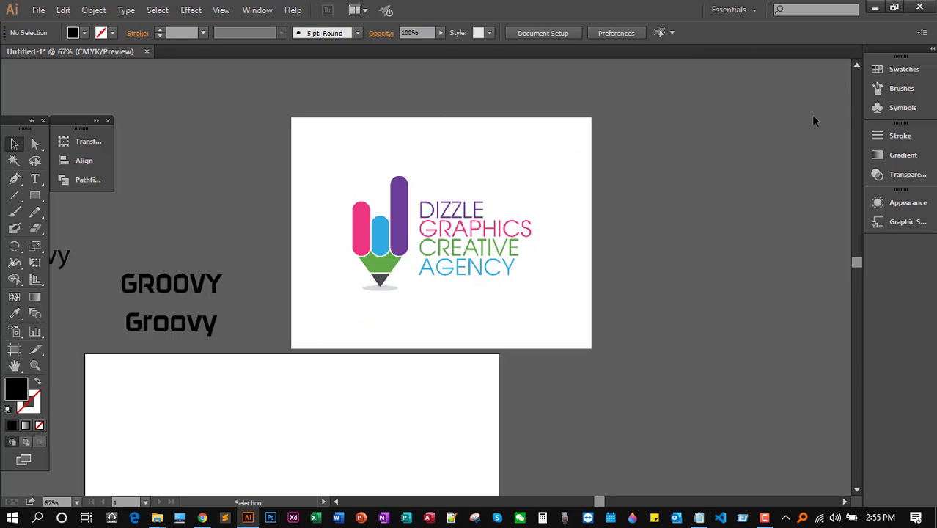
click(256, 12)
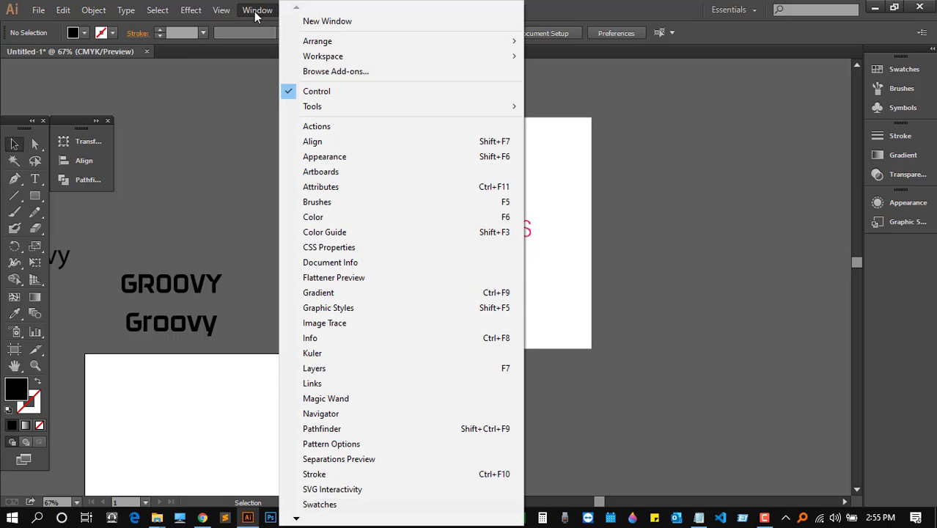
click(365, 368)
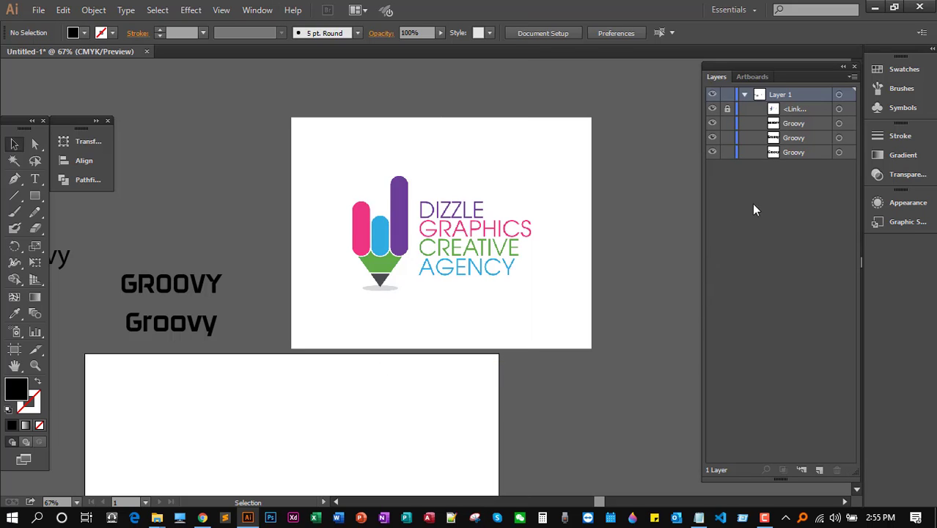
click(727, 113)
click(727, 109)
Draw a black rectangle about 37 × 175 px over the reference logo's purple bar and deselect it
key(ctrl)
key(ctrl+equal)
key(ctrl+equal)
key(ctrl+equal)
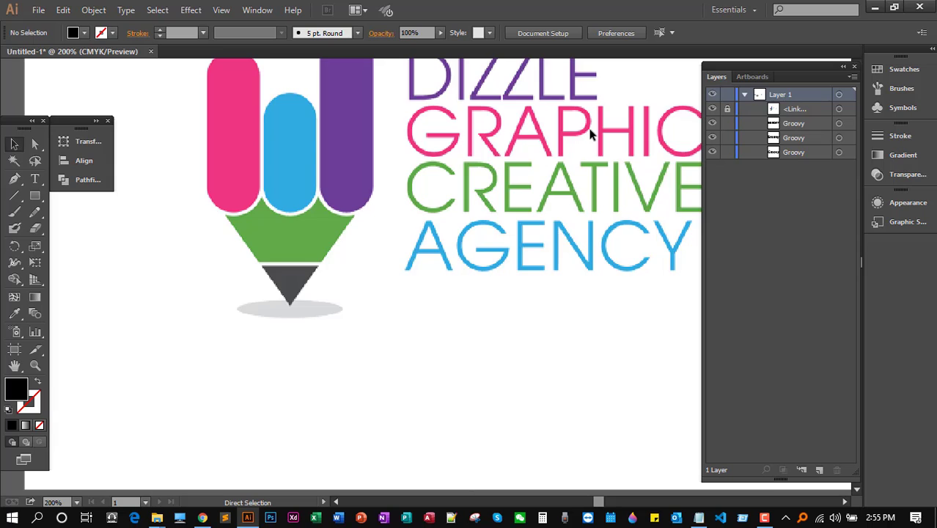
key(ctrl+minus)
key(ctrl+minus)
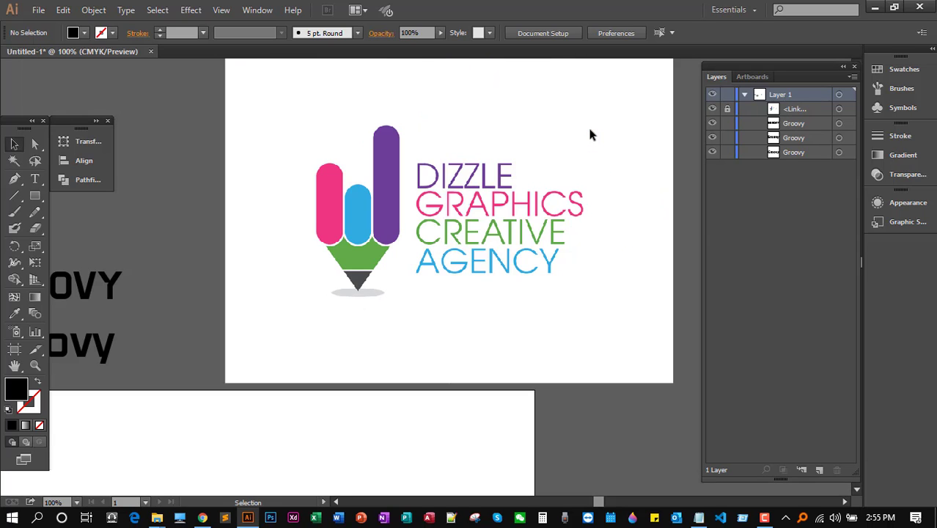
drag(516, 160, 472, 208)
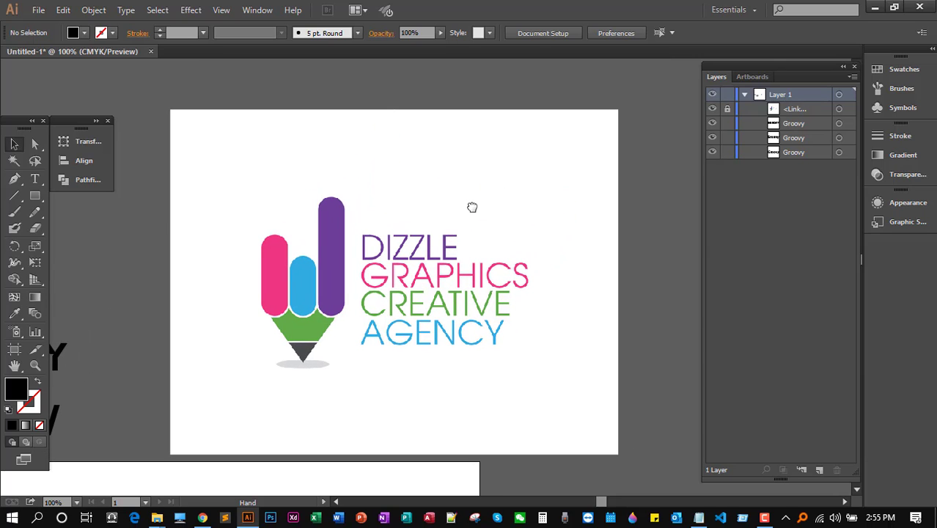
click(33, 197)
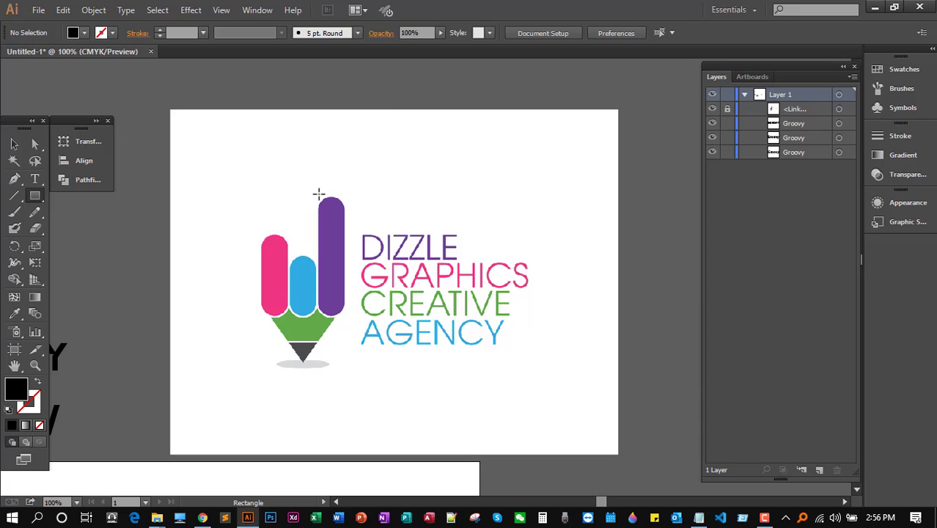
click(33, 202)
drag(319, 195, 343, 316)
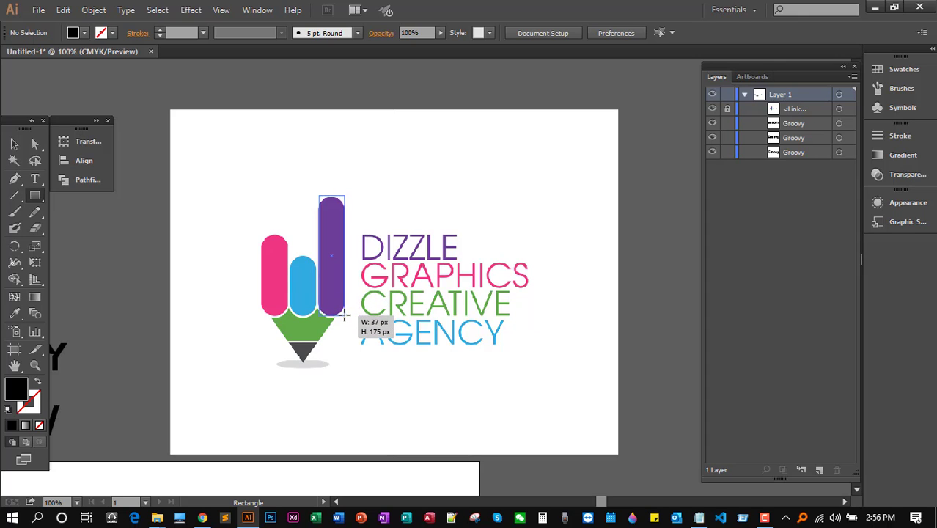
drag(344, 315, 344, 315)
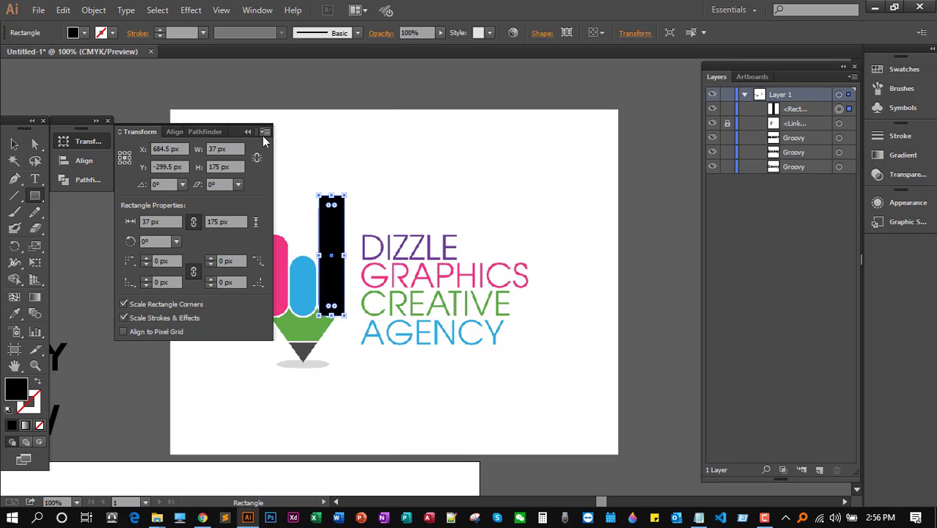
click(248, 132)
click(16, 149)
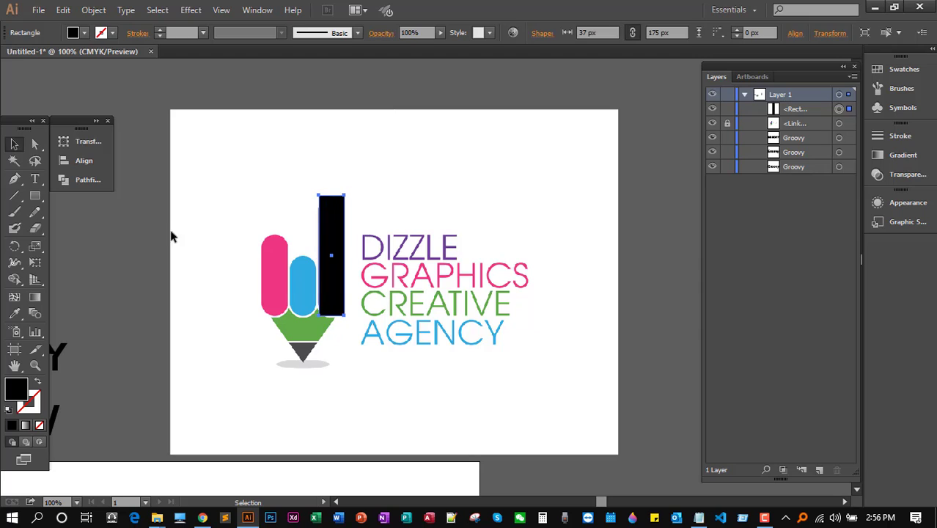
click(173, 233)
drag(334, 232, 501, 168)
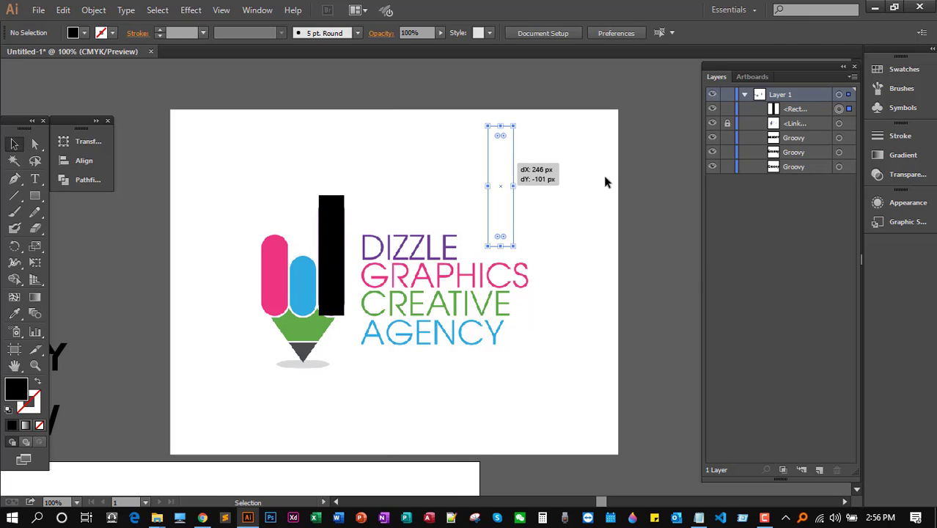
click(649, 207)
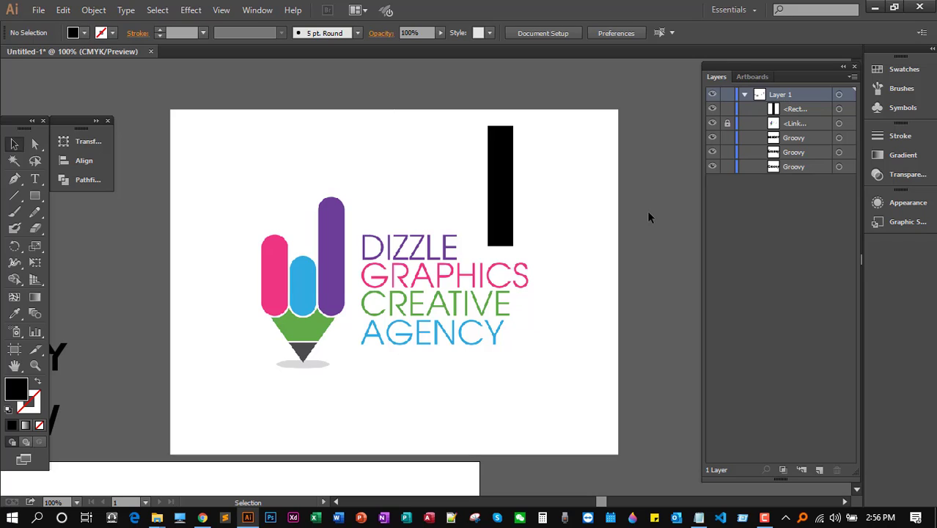
key(a)
key(v)
key(a)
key(ctrl+z)
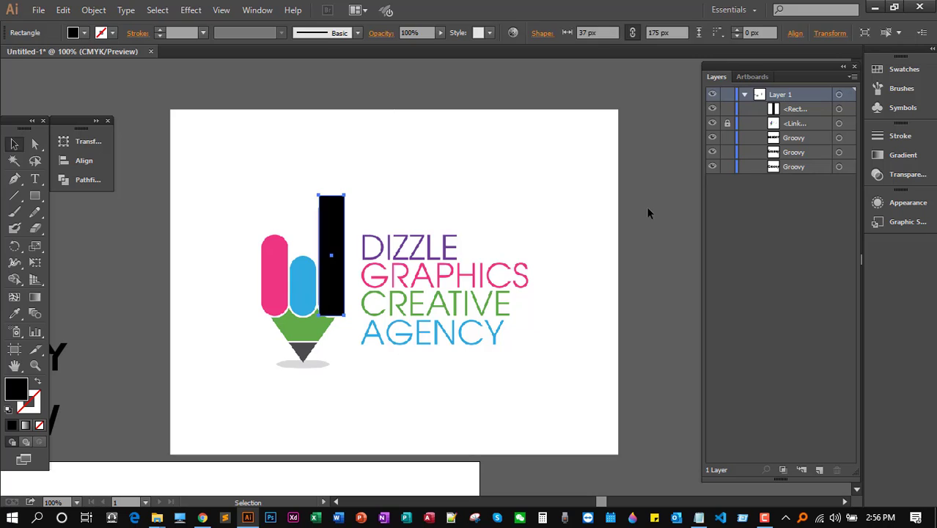
click(645, 207)
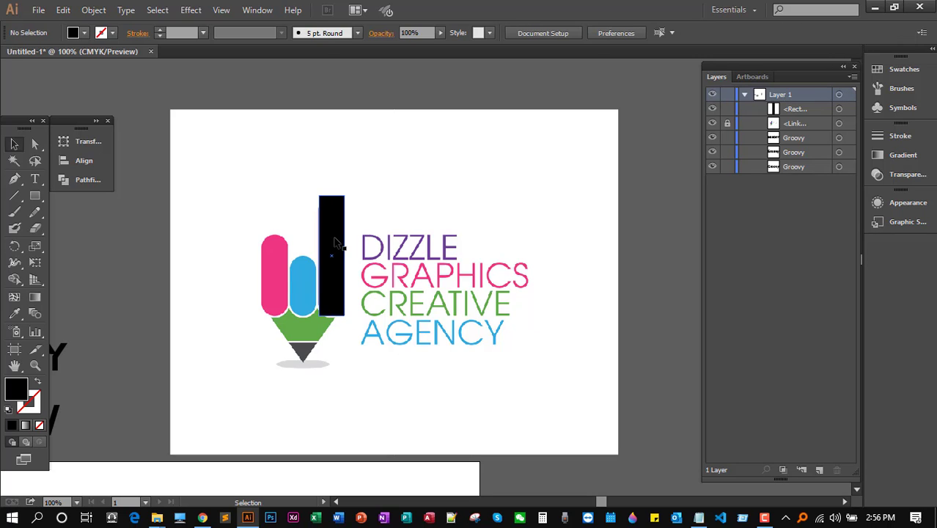
Round the corners of the black rectangle fully to an 18.5 px radius so it matches the purple bar's shape
click(334, 243)
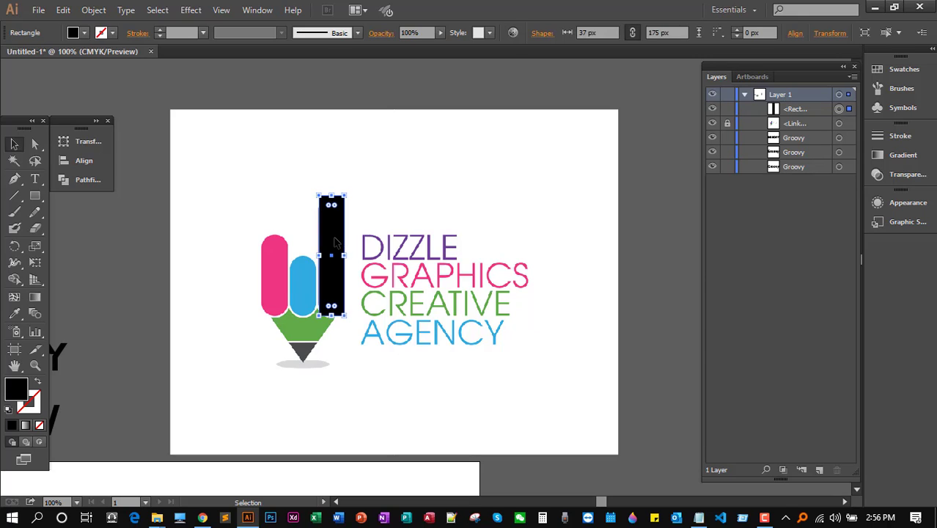
click(129, 238)
click(335, 228)
key(a)
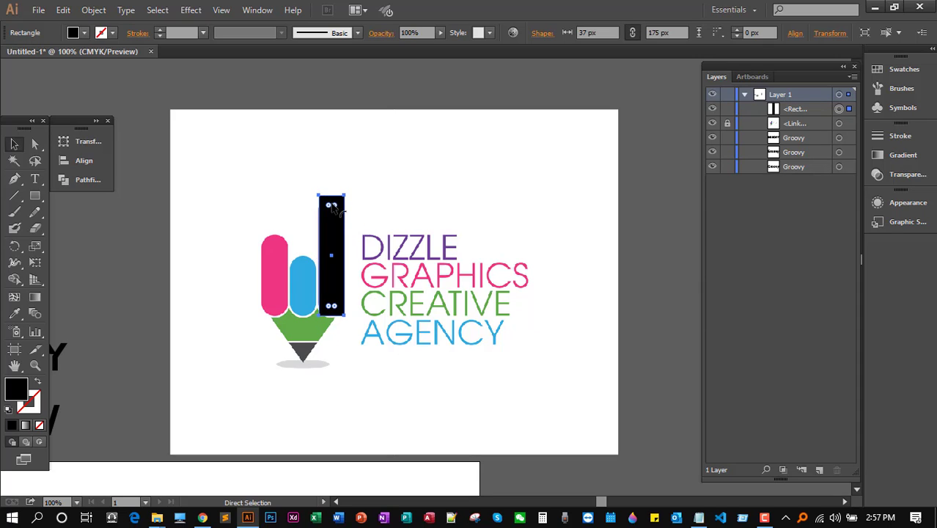
key(ctrl+plus)
key(v)
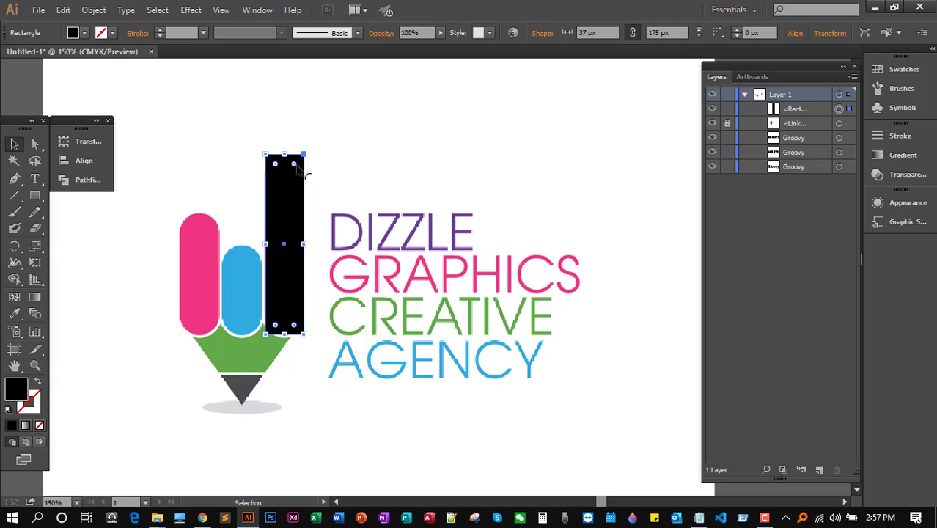
drag(293, 164, 293, 248)
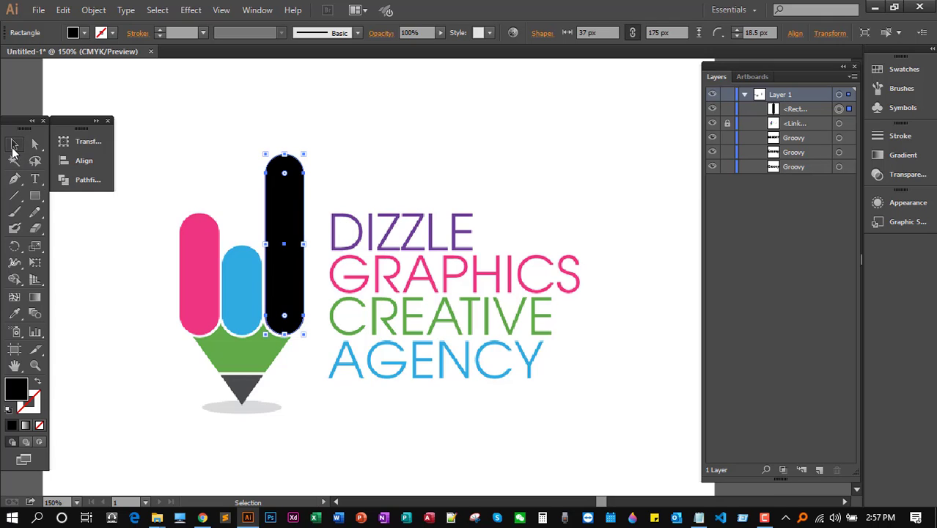
click(170, 162)
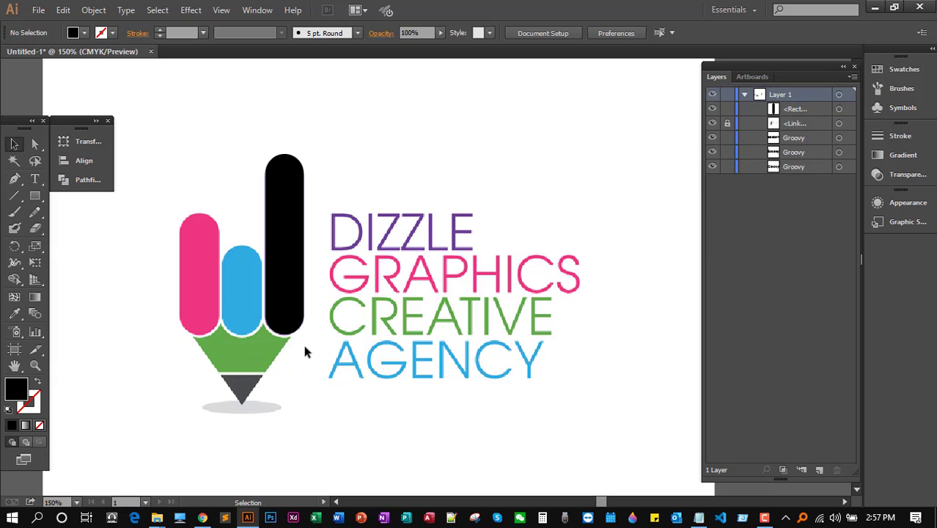
Duplicate the rounded bar over the logo text and shorten the copy from its upper end to about 83 px high
click(276, 195)
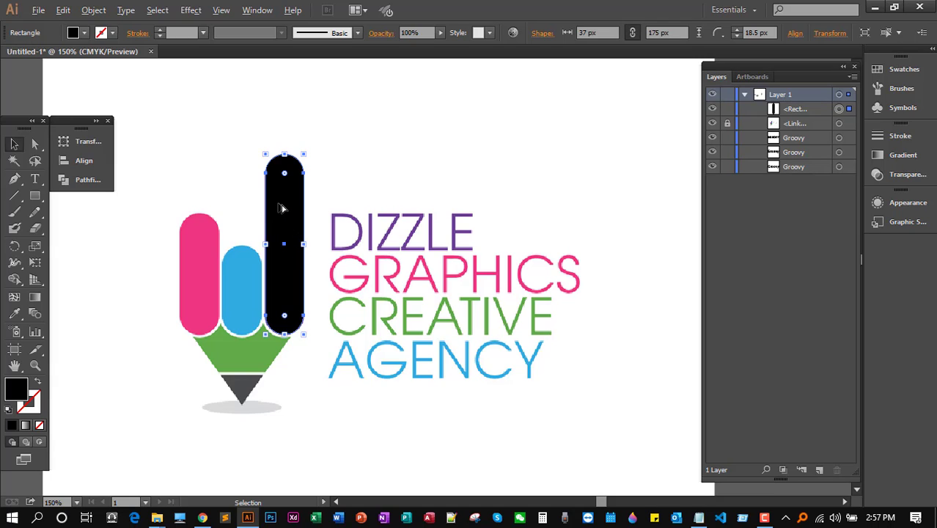
drag(281, 208, 414, 204)
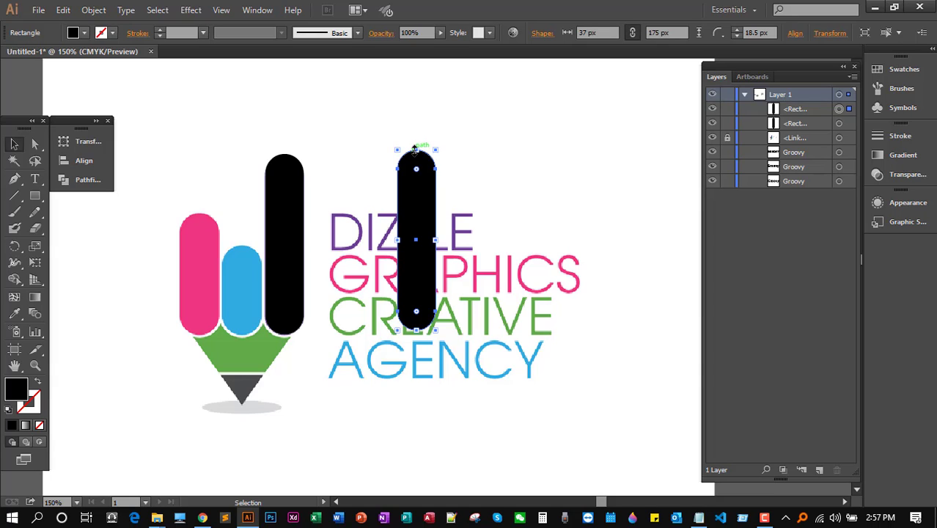
drag(415, 149, 422, 304)
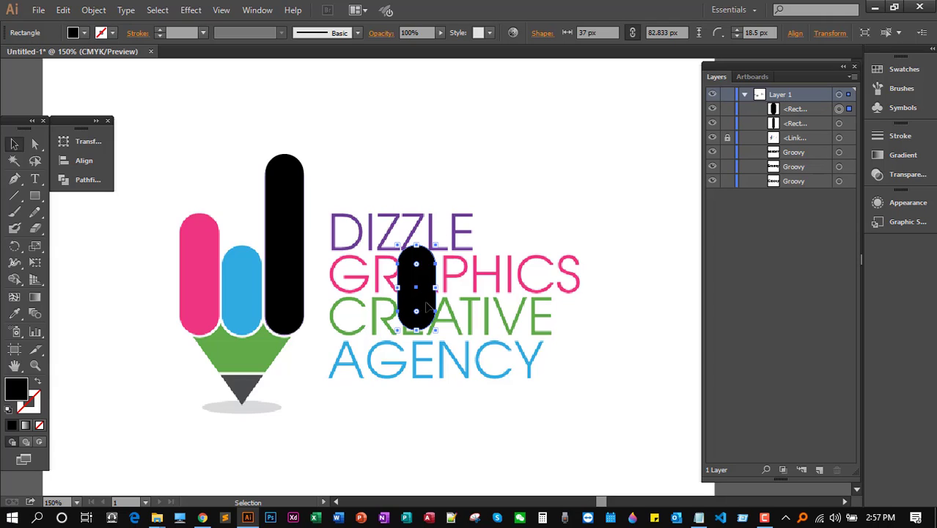
click(537, 179)
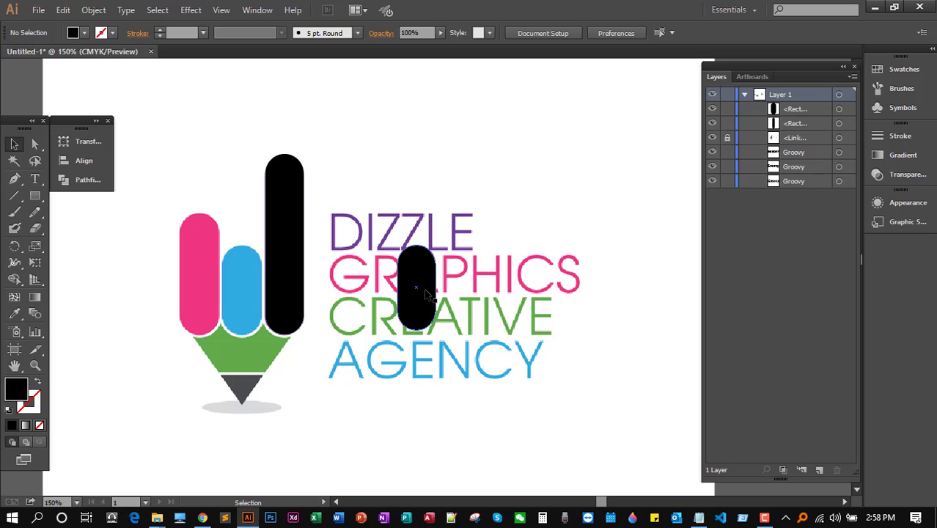
Move the short bar over the reference's blue bar, align its lower end and stretch it to about 87 px high
drag(425, 291, 250, 295)
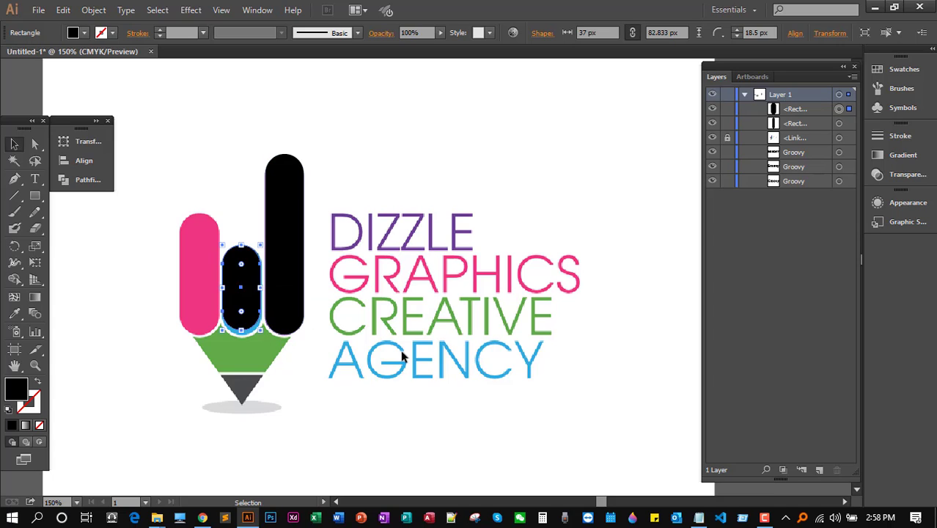
click(108, 337)
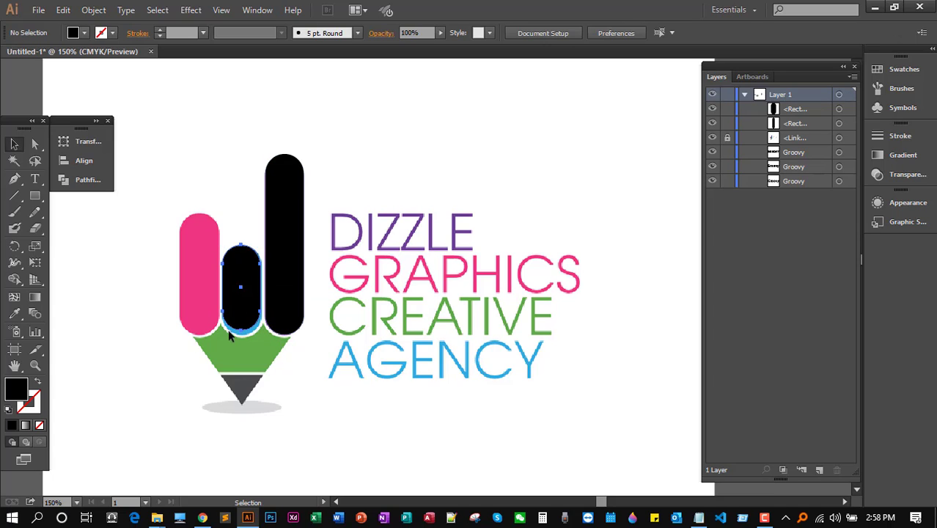
click(248, 320)
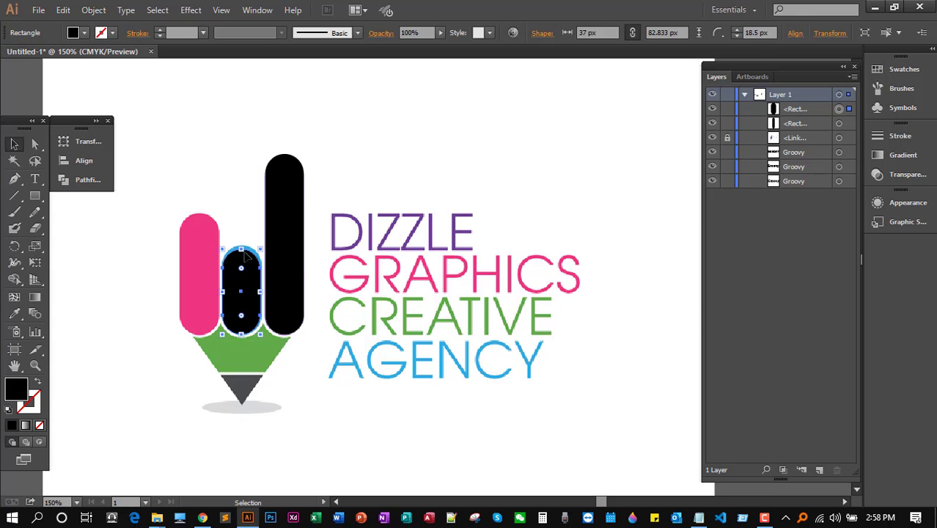
drag(242, 250, 243, 245)
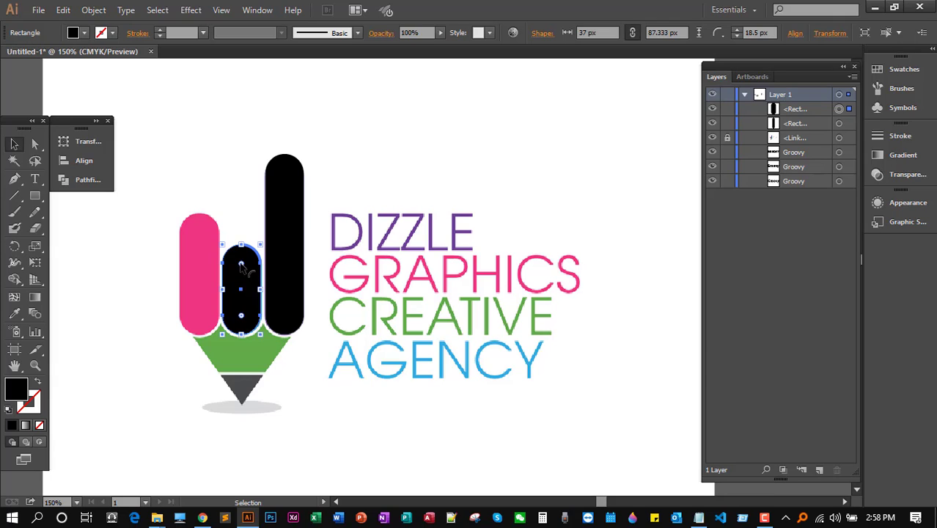
click(67, 327)
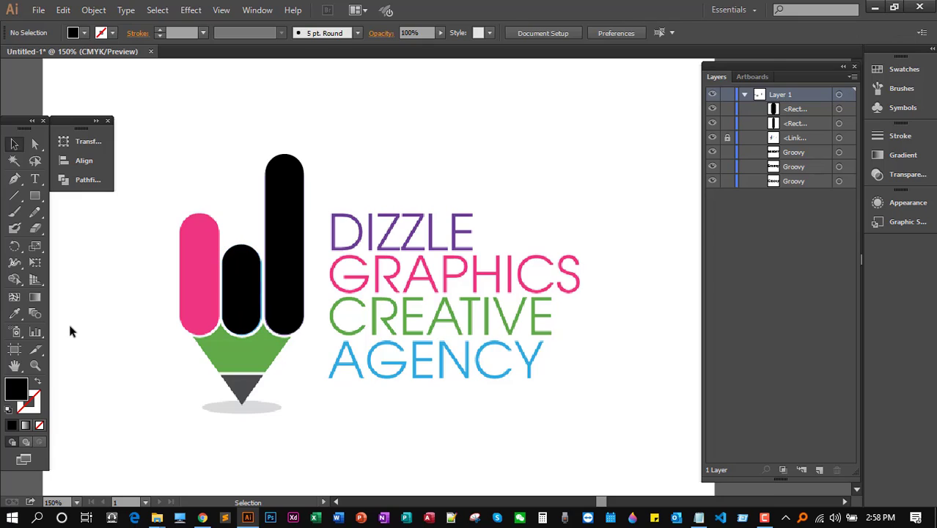
Duplicate the short bar, stretch the copy to about 117 px high and place it over the reference's pink bar
click(250, 265)
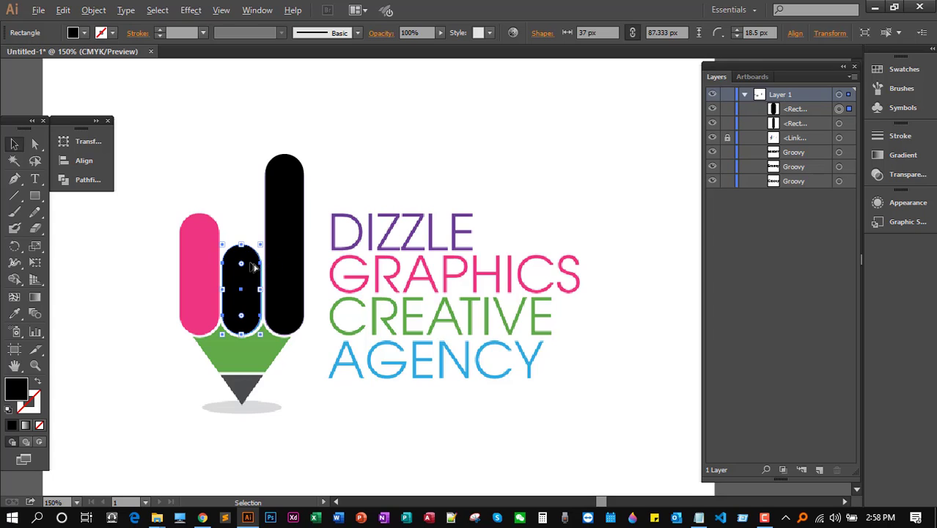
drag(245, 264, 124, 295)
click(72, 274)
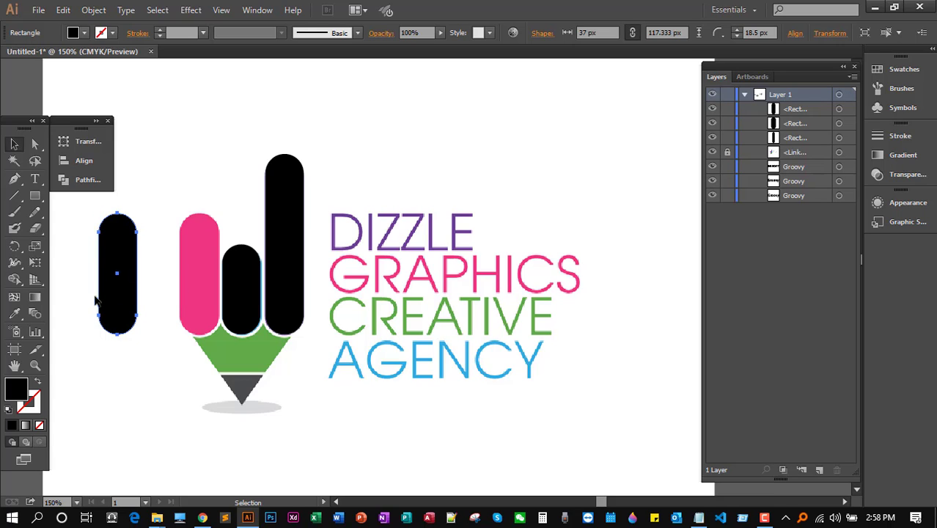
drag(107, 249, 189, 251)
Create a 3-sided polygon with a 50 px radius in the empty area above the pink bar
key(g)
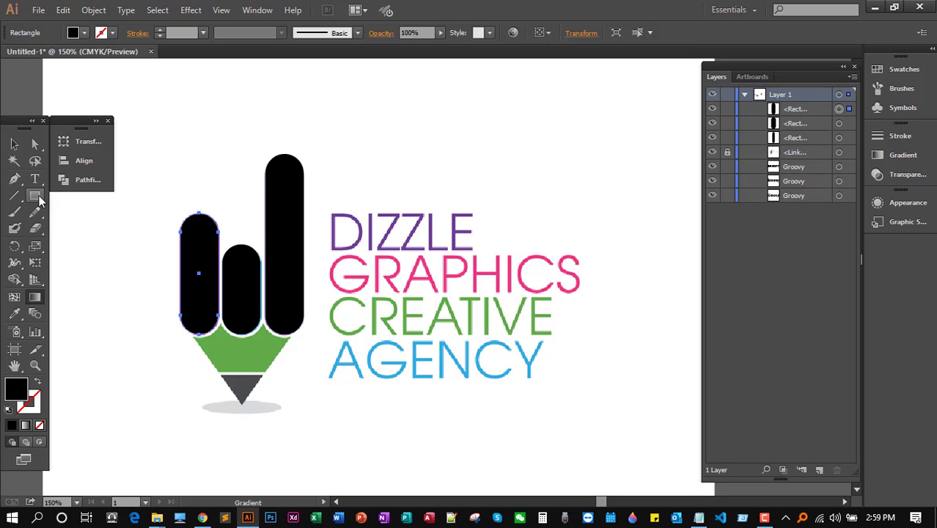
click(39, 200)
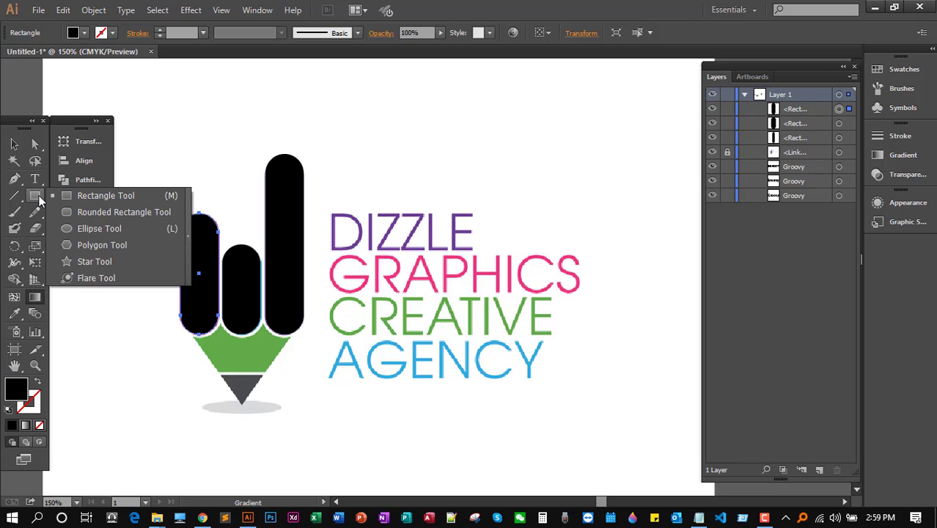
click(101, 245)
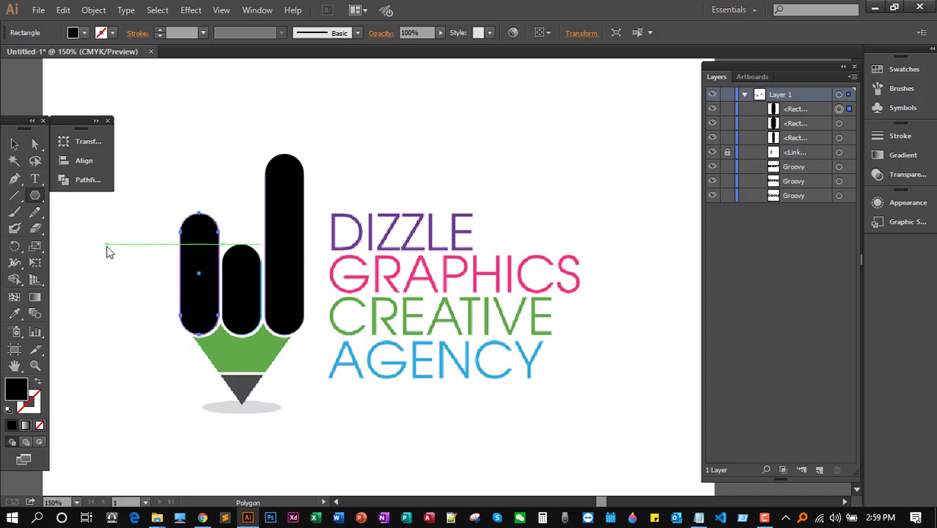
click(167, 131)
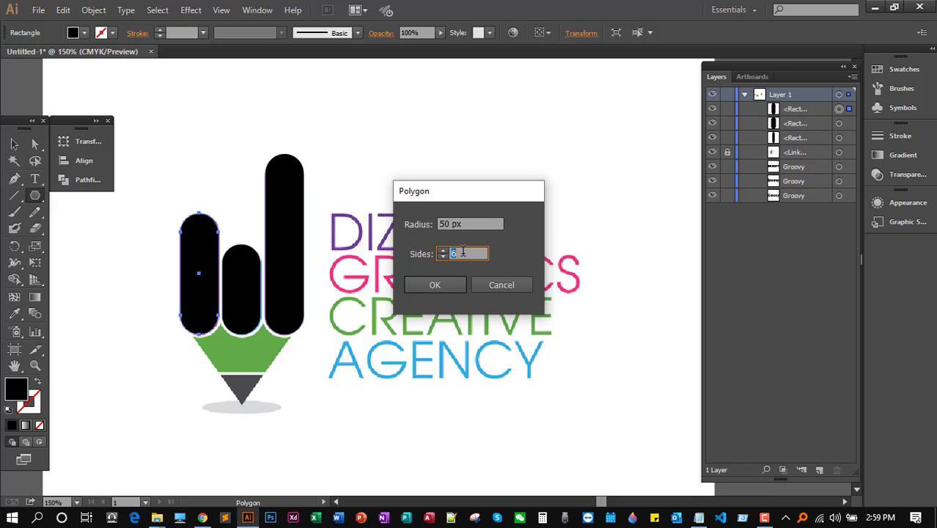
text(3)
click(445, 284)
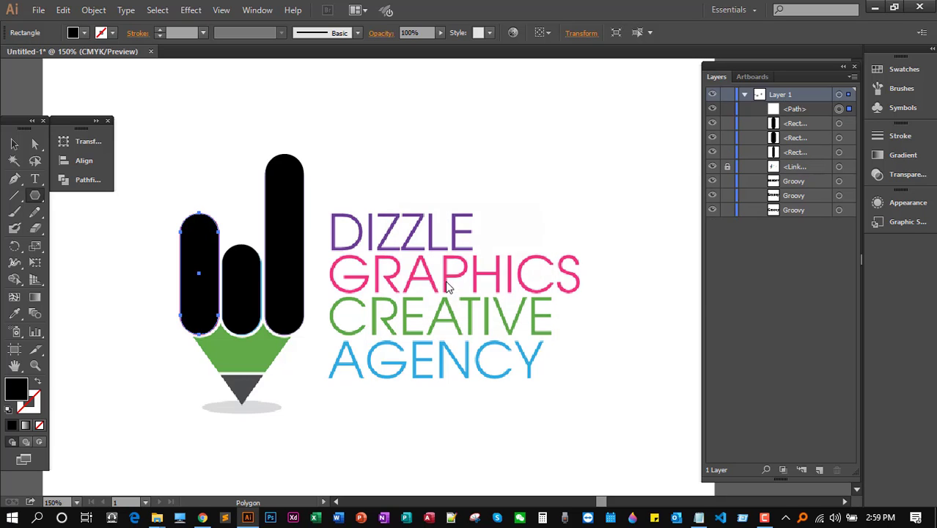
Rotate the triangle 180° so it points downward and move it beside the pencil tip, just below the word AGENCY
click(14, 143)
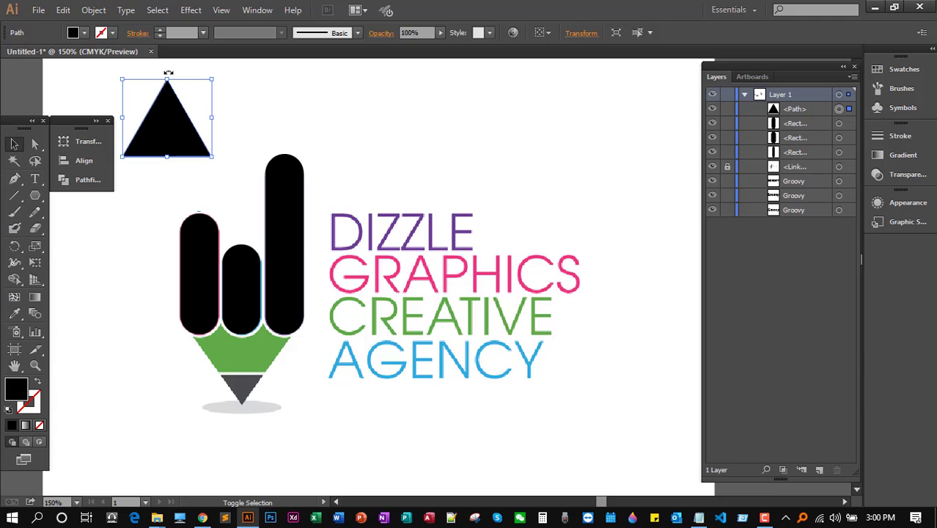
drag(169, 72, 187, 177)
click(287, 107)
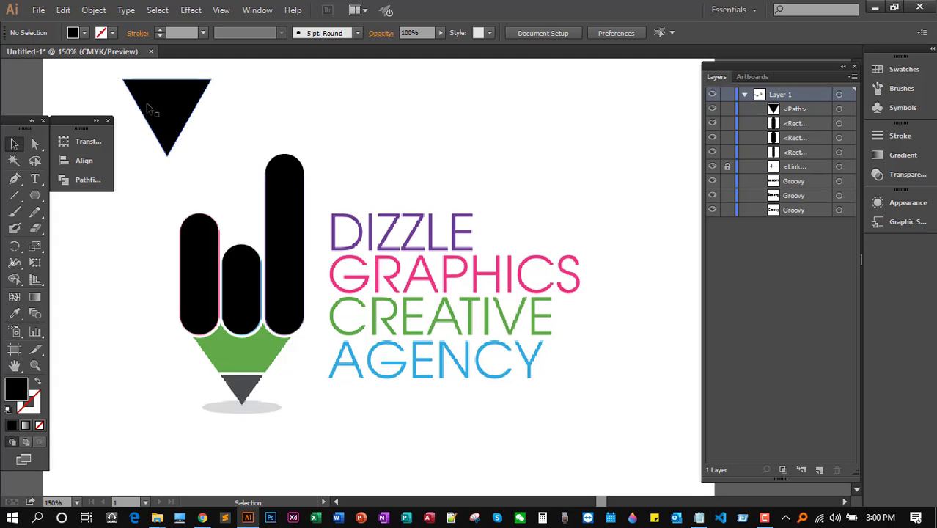
drag(153, 109, 323, 396)
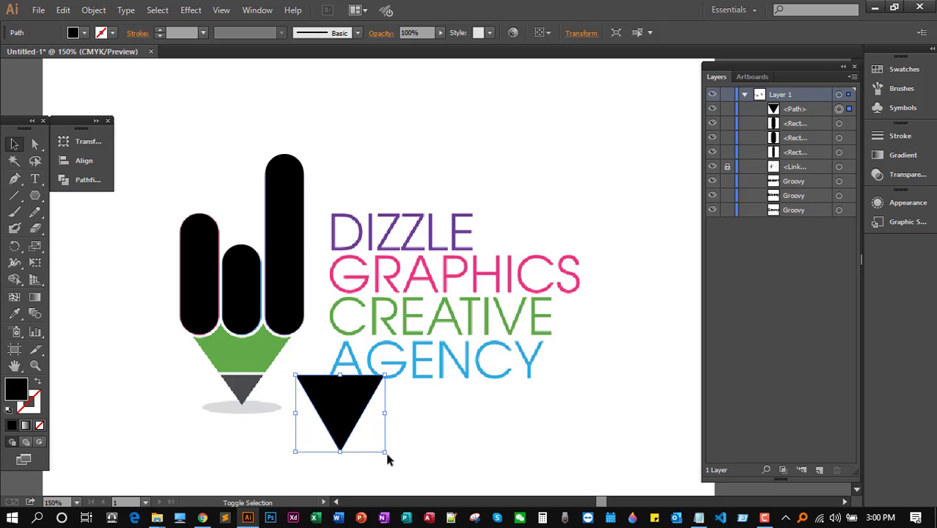
Shrink the downward-pointing triangle and fit it exactly over the reference pencil's dark grey tip
mouse_move(387, 455)
mouse_down()
mouse_move(359, 445)
mouse_move(365, 426)
mouse_move(337, 401)
mouse_move(249, 389)
mouse_move(238, 391)
mouse_move(265, 393)
mouse_move(244, 390)
mouse_move(247, 410)
mouse_up()
click(339, 414)
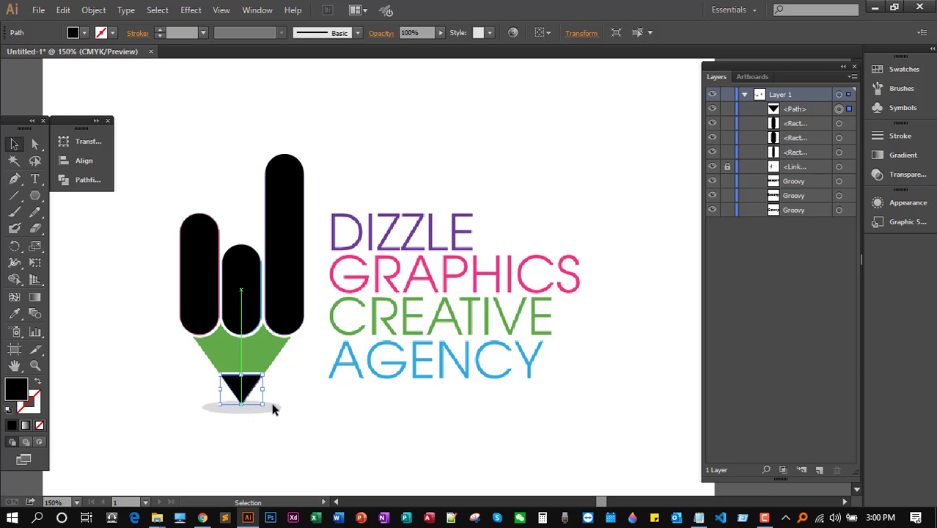
click(120, 399)
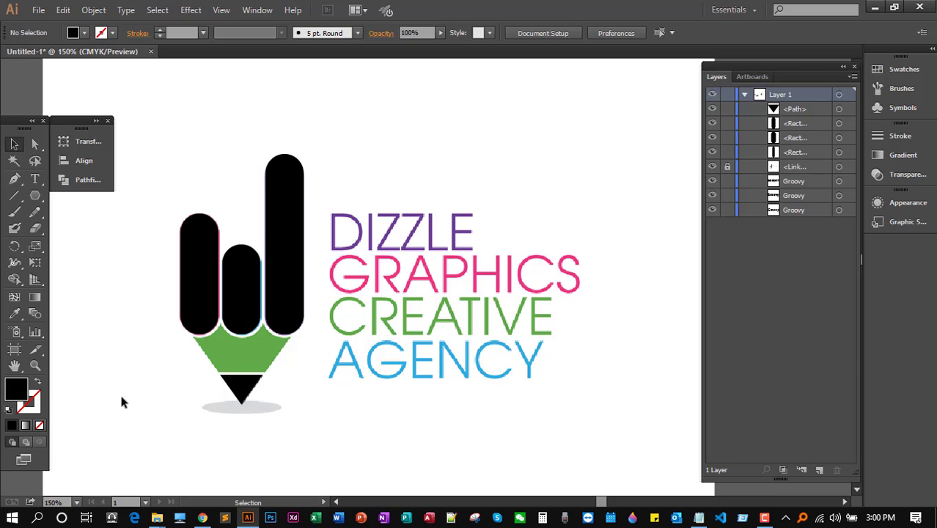
click(13, 178)
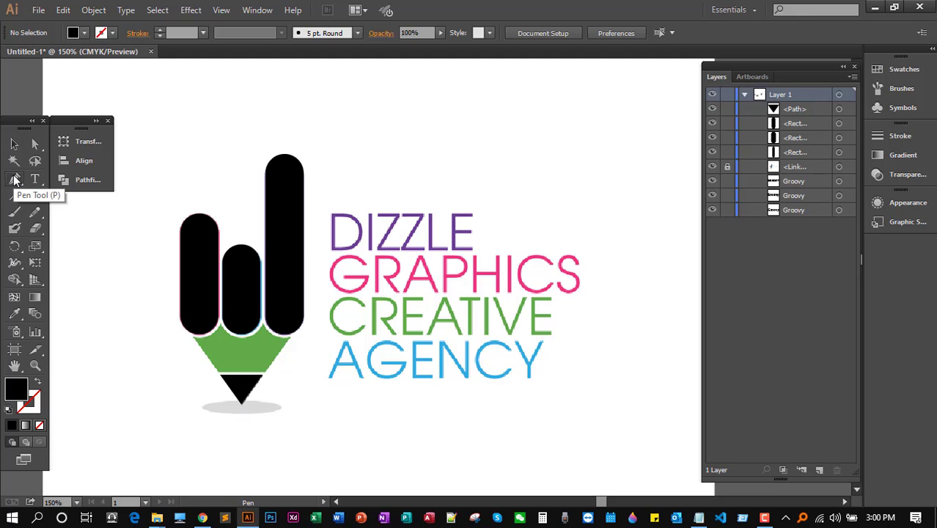
click(220, 377)
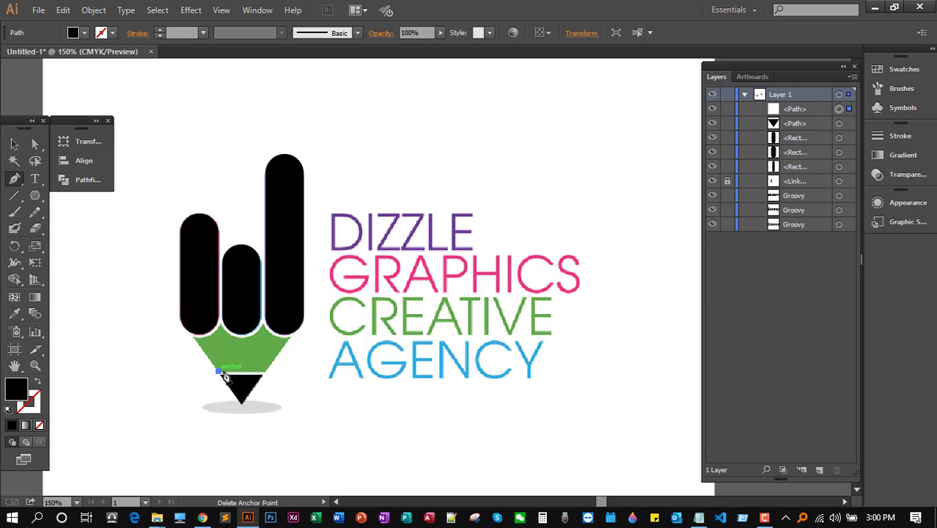
click(268, 376)
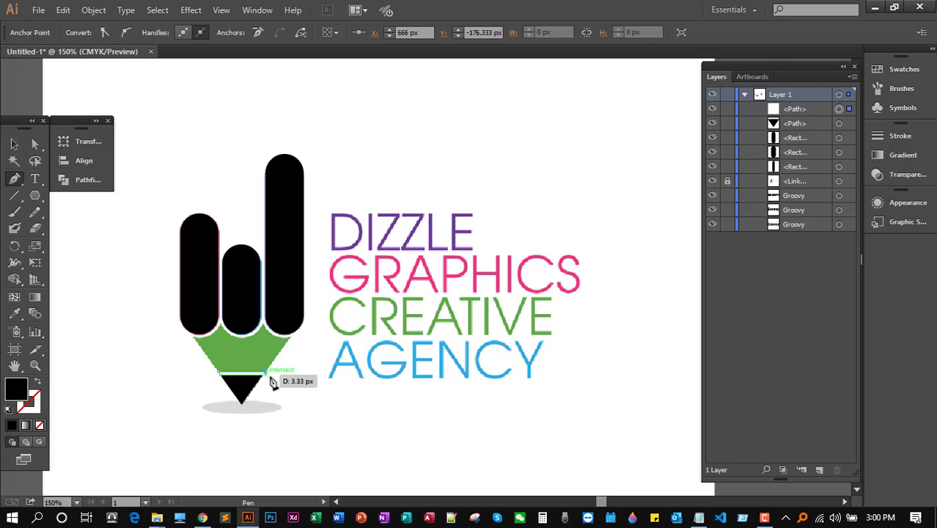
click(14, 145)
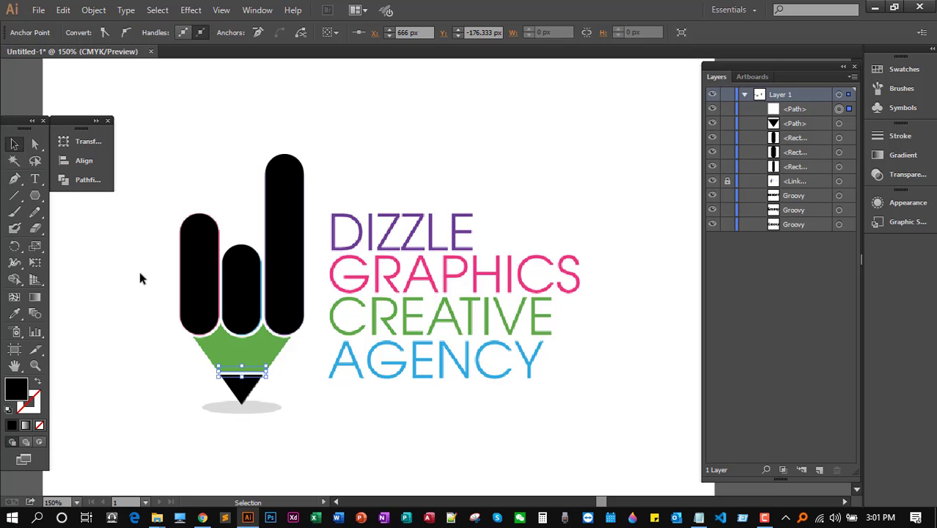
key(ctrl+z)
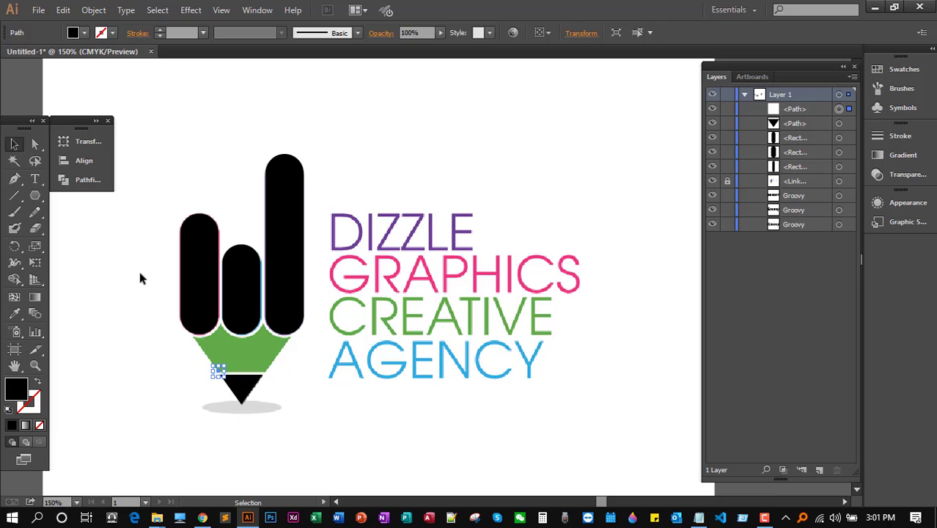
key(Delete)
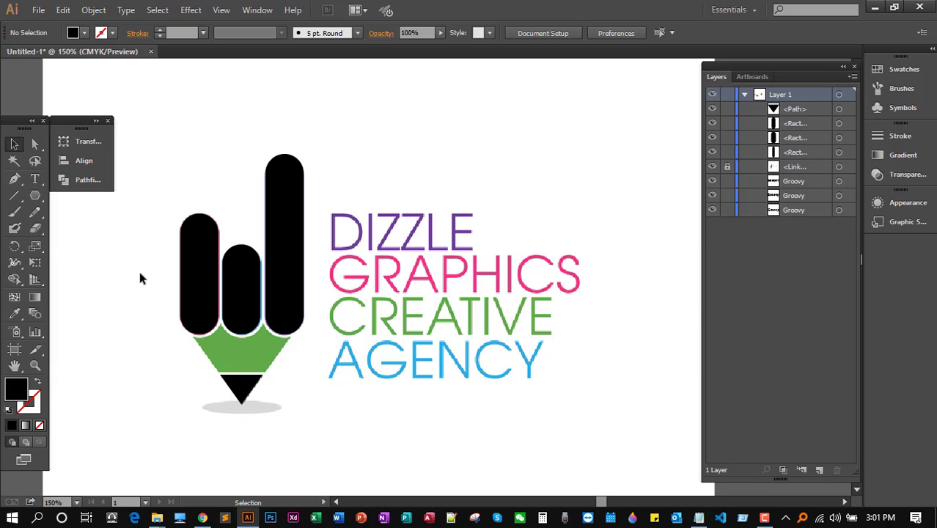
Trace the green section's lower edge, right side and the curve beneath the purple bar with the Pen tool, starting at its lower-left corner
click(15, 185)
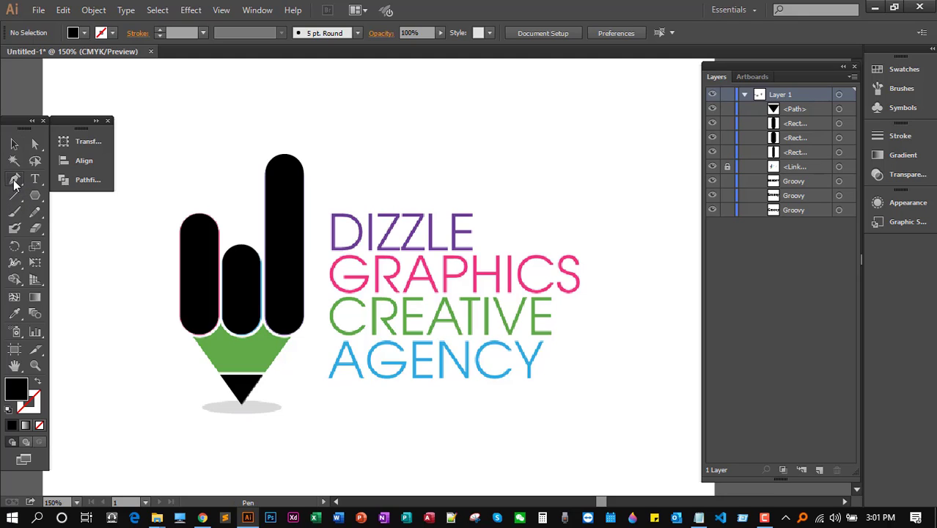
click(219, 378)
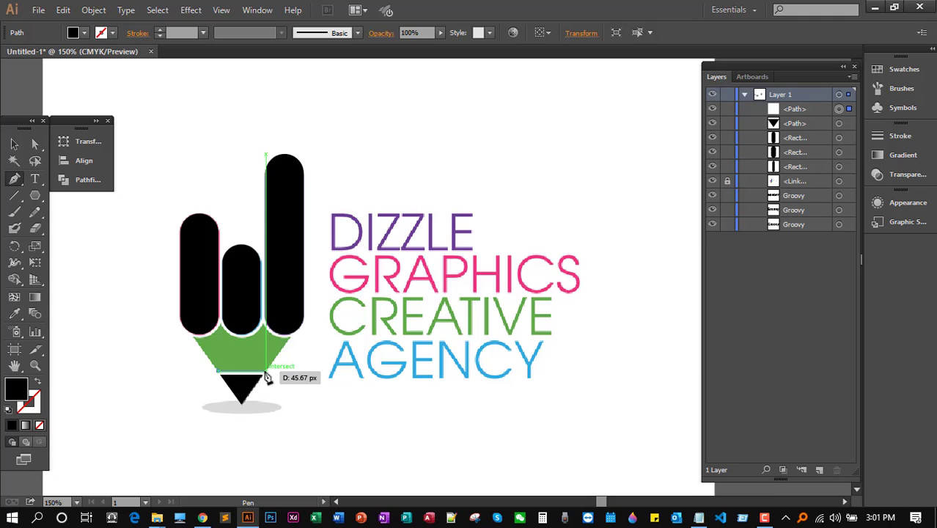
click(265, 377)
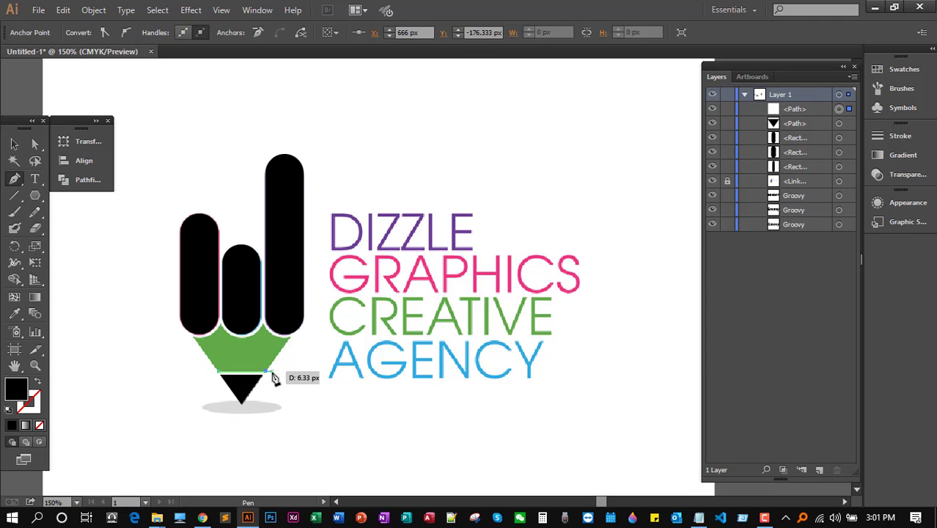
click(291, 339)
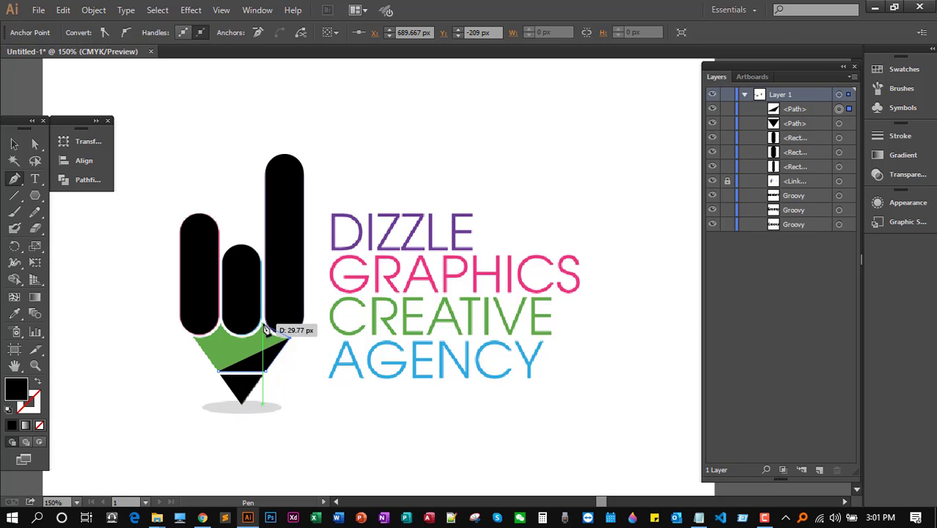
drag(264, 325, 254, 311)
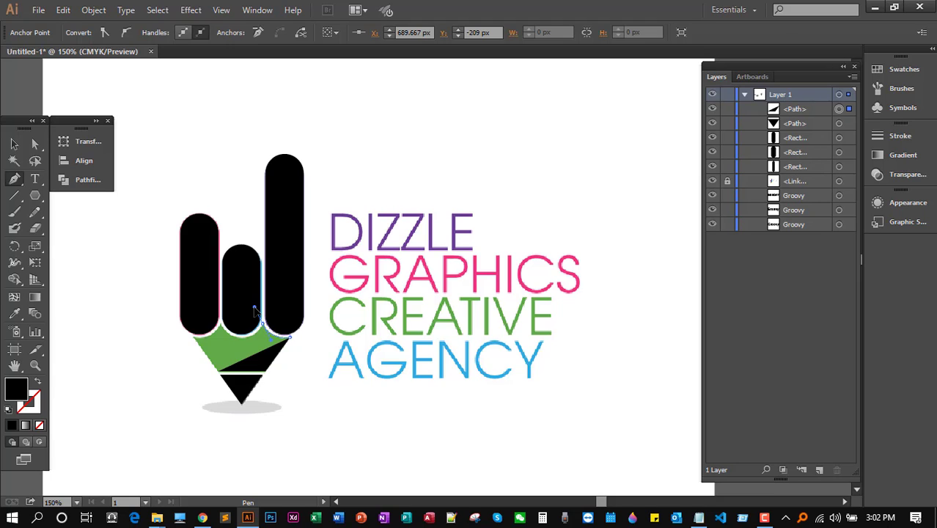
drag(254, 307, 255, 307)
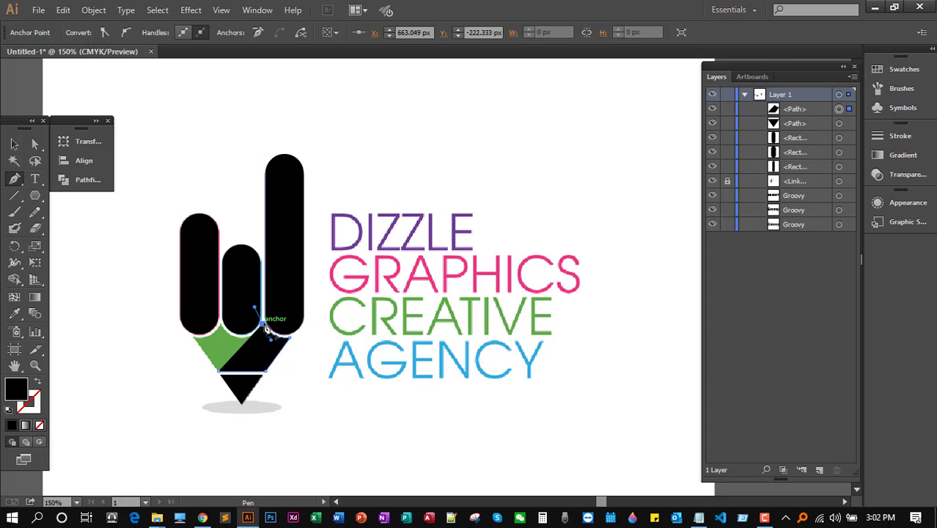
mouse_move(265, 324)
mouse_down()
mouse_move(293, 322)
mouse_move(258, 350)
mouse_move(223, 330)
mouse_up()
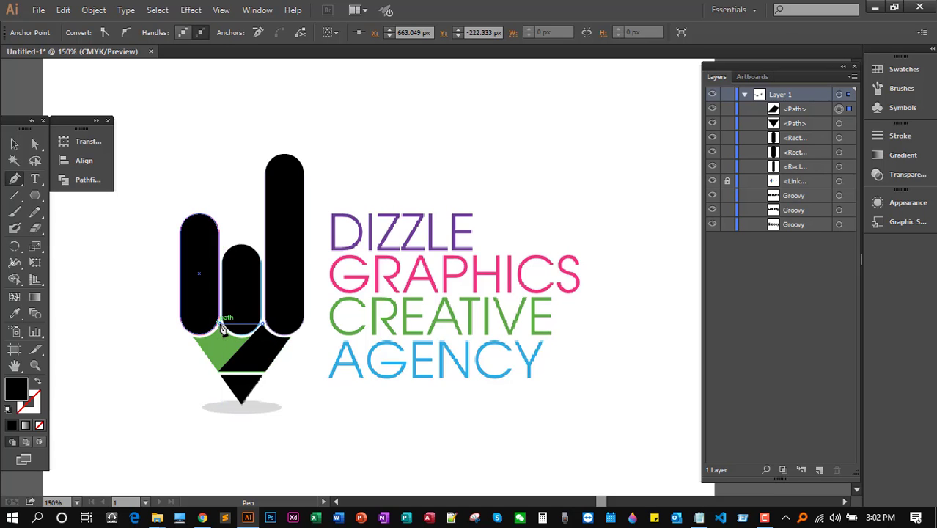
Continue the path along the curves beneath the blue and pink bars and close it at the green section's lower-left corner
drag(220, 324, 196, 290)
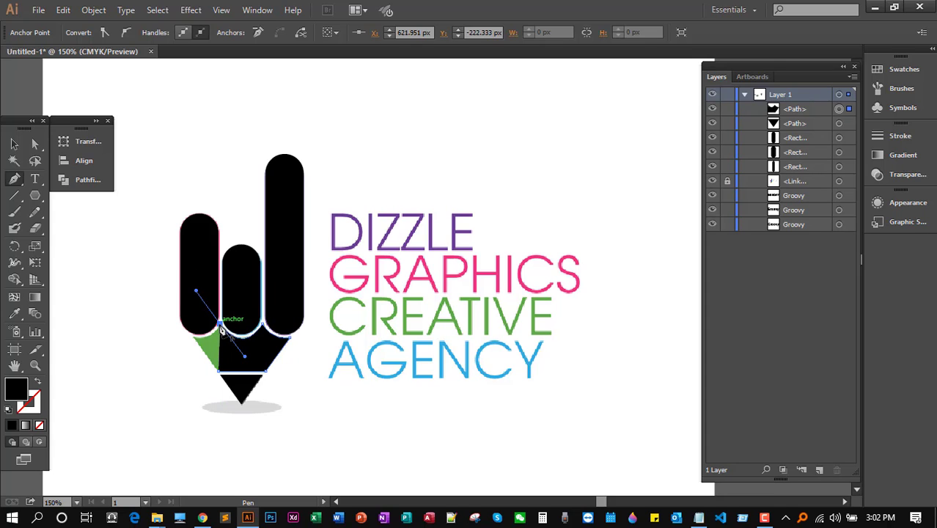
click(220, 328)
click(196, 342)
drag(185, 337, 175, 331)
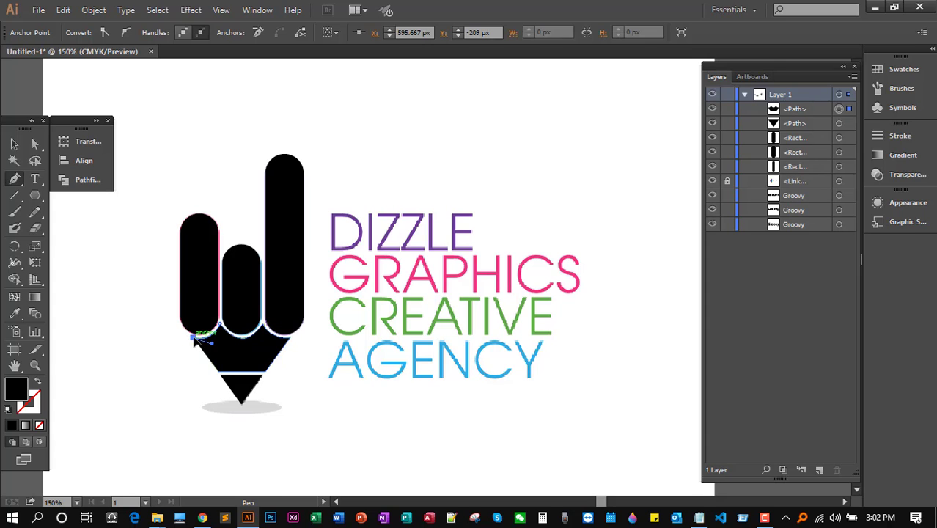
click(194, 339)
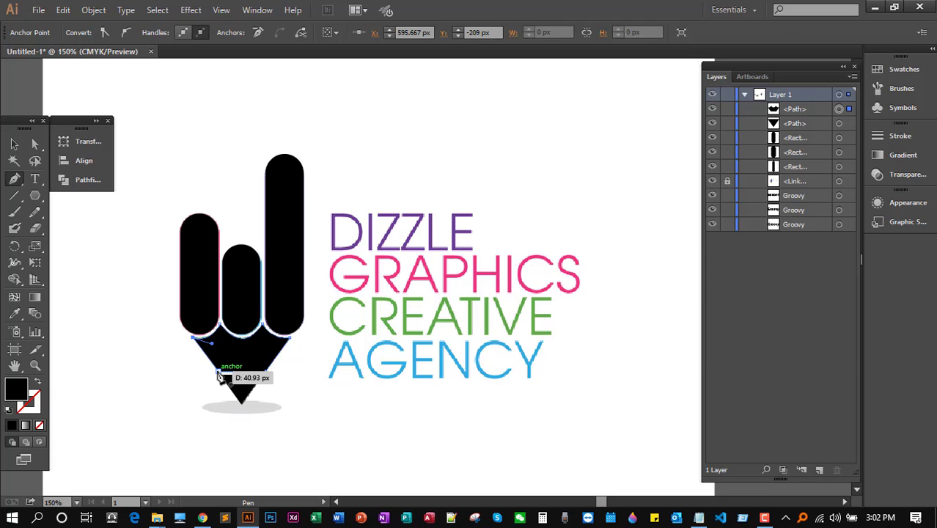
click(219, 372)
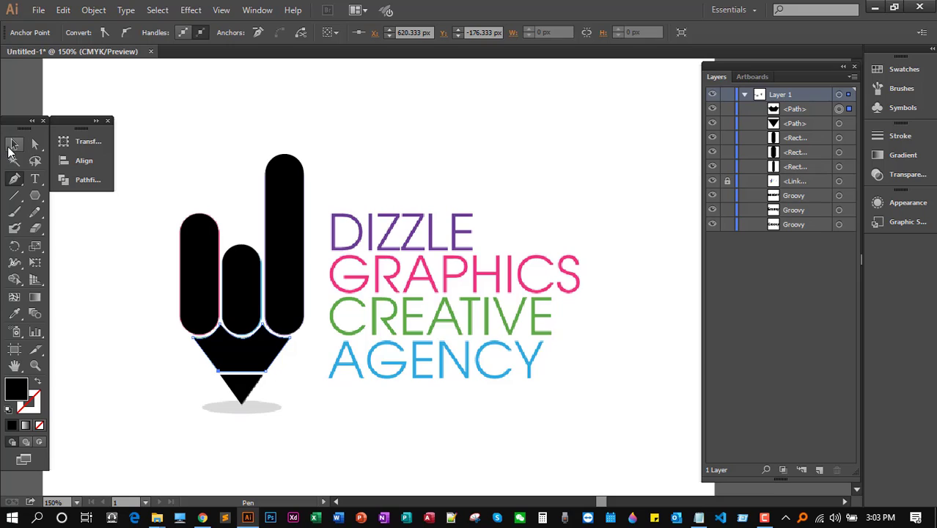
Select all five traced pencil shapes, move them off the reference over the right end of its lettering, and deselect them
click(11, 145)
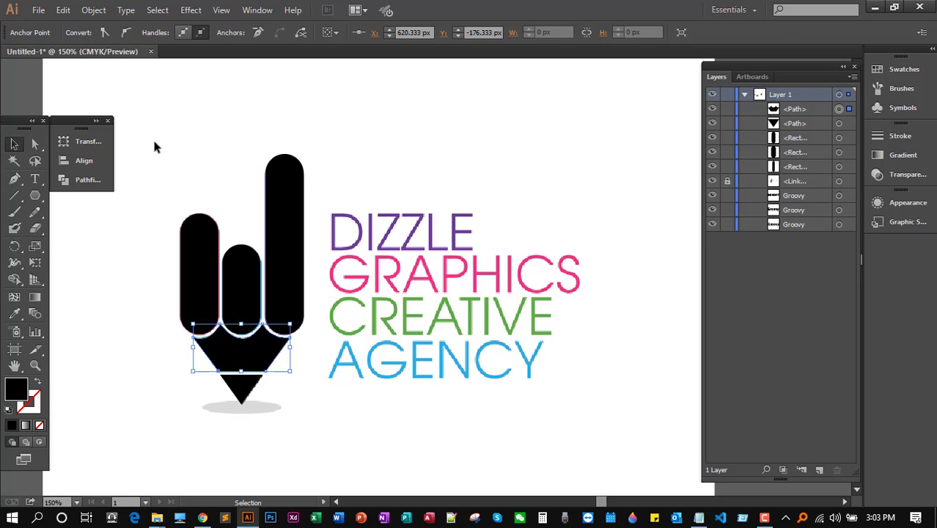
mouse_move(120, 107)
mouse_down()
mouse_move(250, 299)
mouse_move(348, 402)
mouse_up()
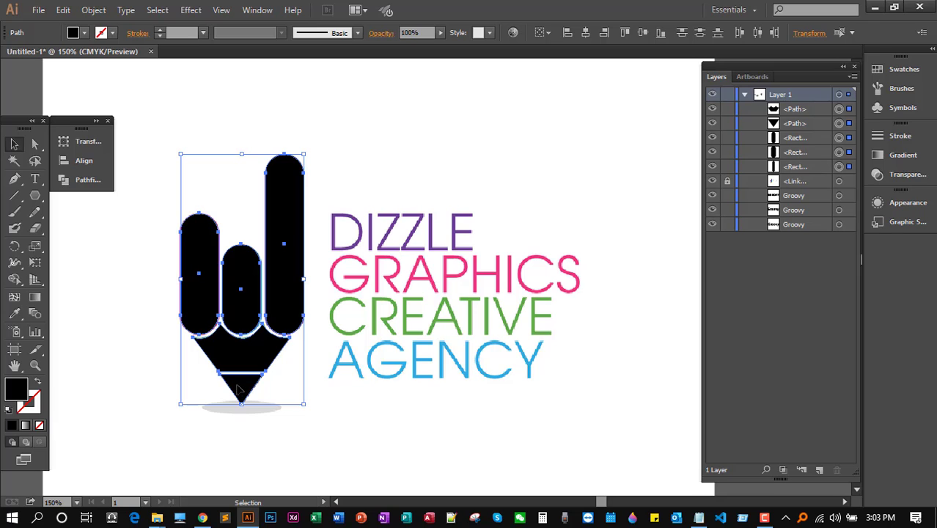
mouse_move(236, 387)
mouse_down()
mouse_move(315, 344)
mouse_move(528, 377)
mouse_move(595, 376)
mouse_up()
click(406, 132)
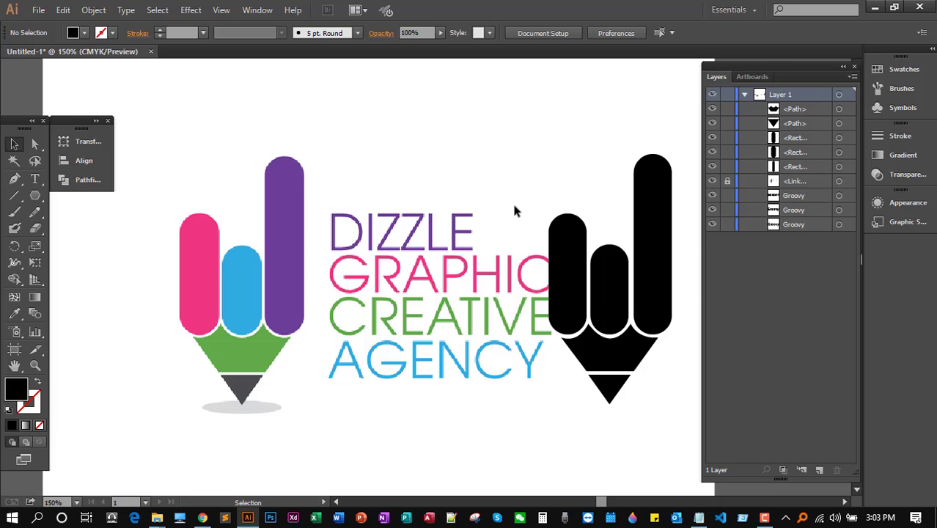
Fill the shorter outer bar of the black pencil-hand copy with the red-orange swatch
click(566, 233)
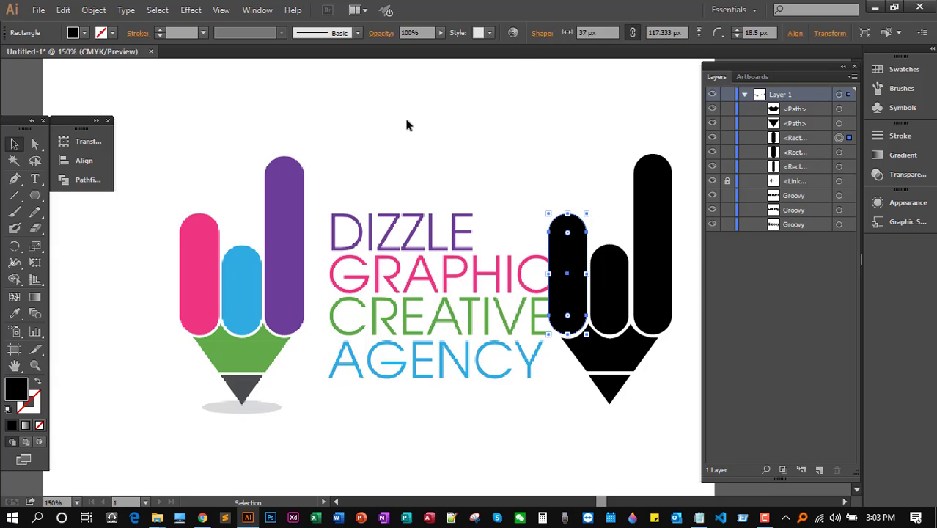
click(84, 33)
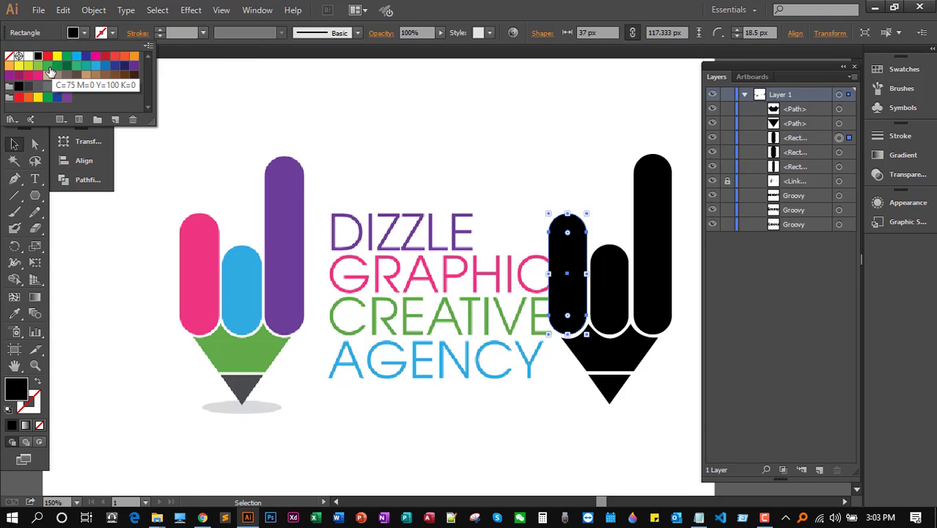
click(48, 67)
click(95, 66)
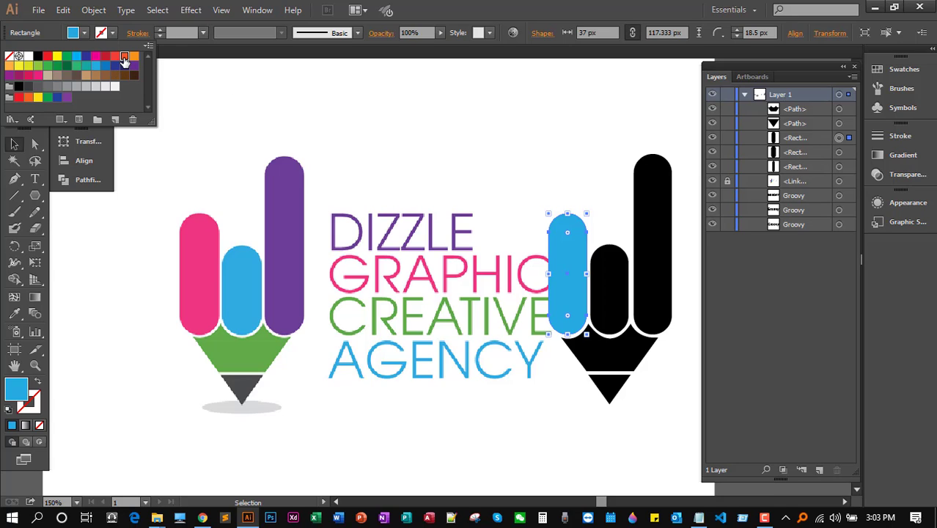
click(123, 57)
click(210, 117)
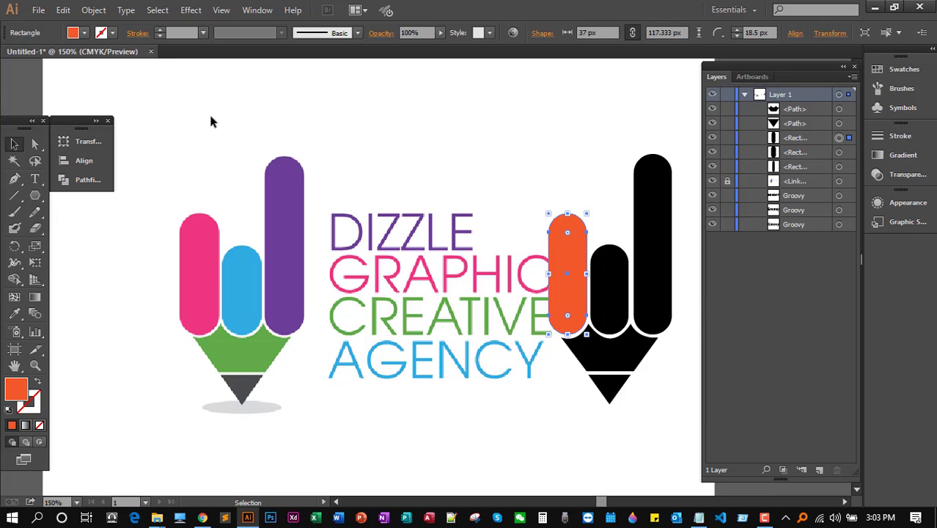
click(211, 117)
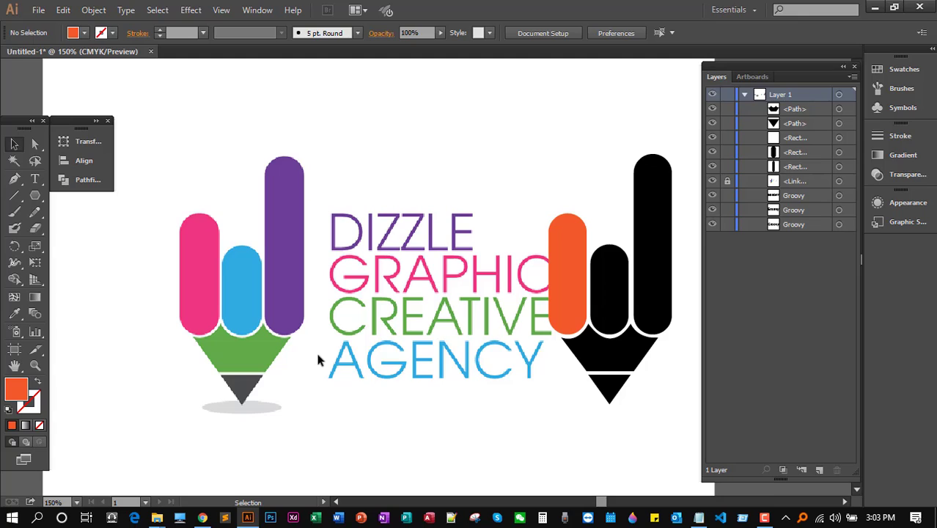
Use the Eyedropper to fill the copy's shorter outer bar with the pink of the reference logo
click(568, 240)
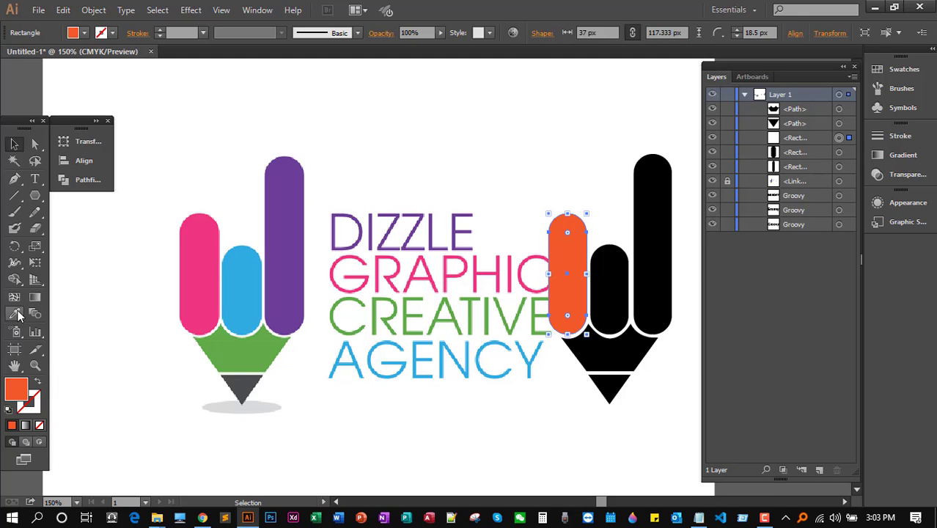
click(18, 315)
click(192, 249)
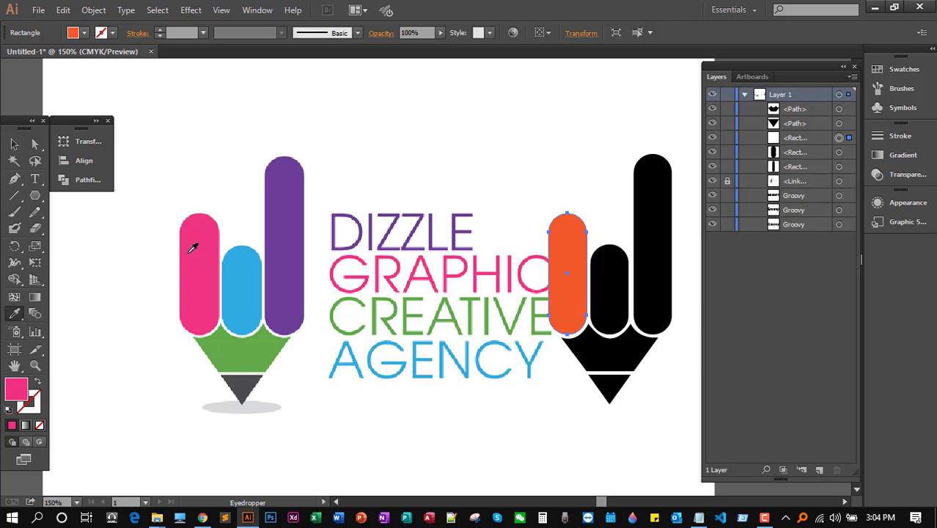
click(14, 145)
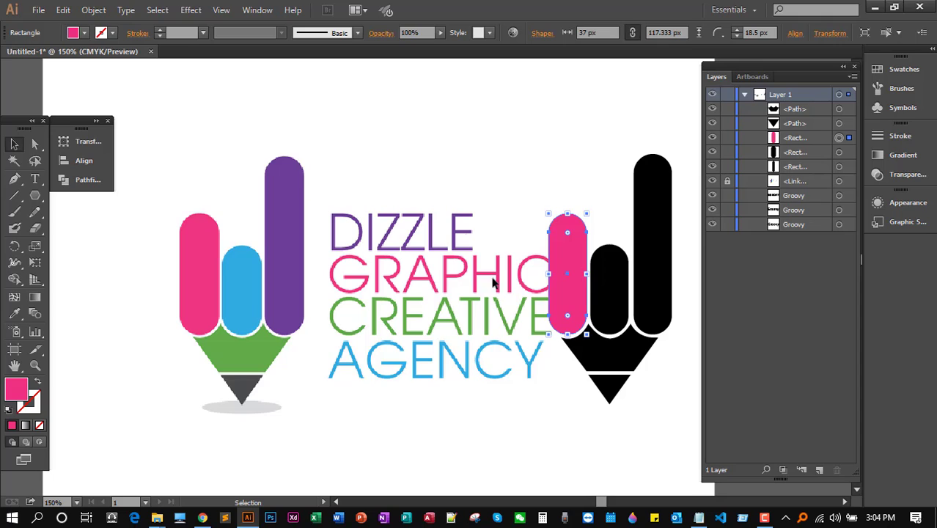
Sample the reference logo's blue with the Eyedropper to fill the copy's black middle bar
click(610, 292)
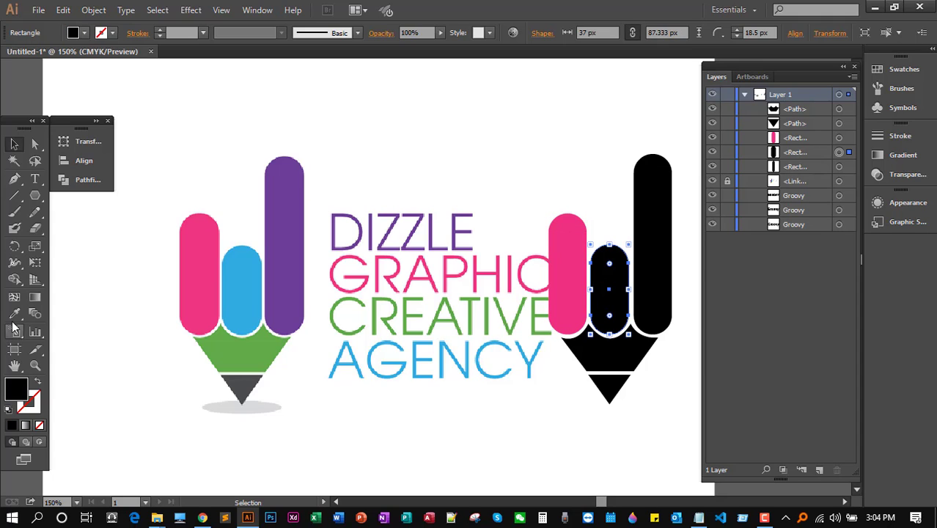
click(15, 314)
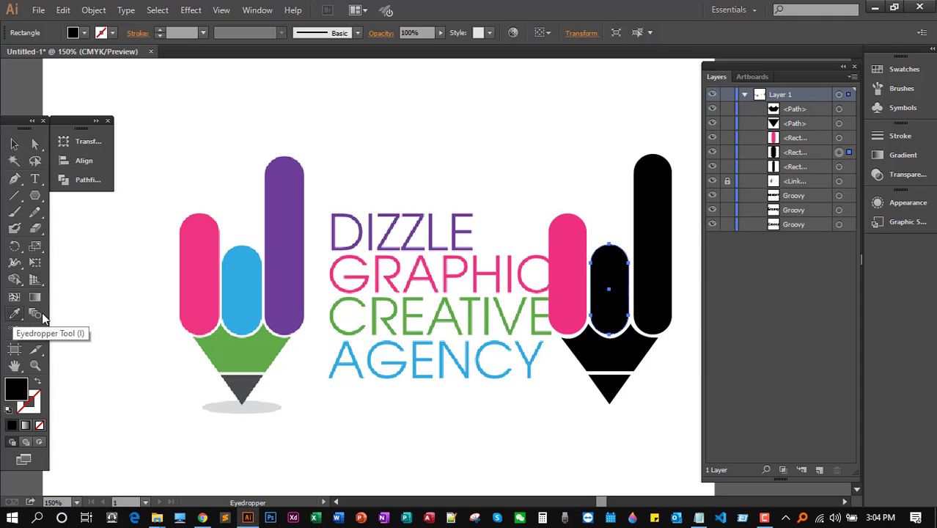
click(249, 286)
click(13, 144)
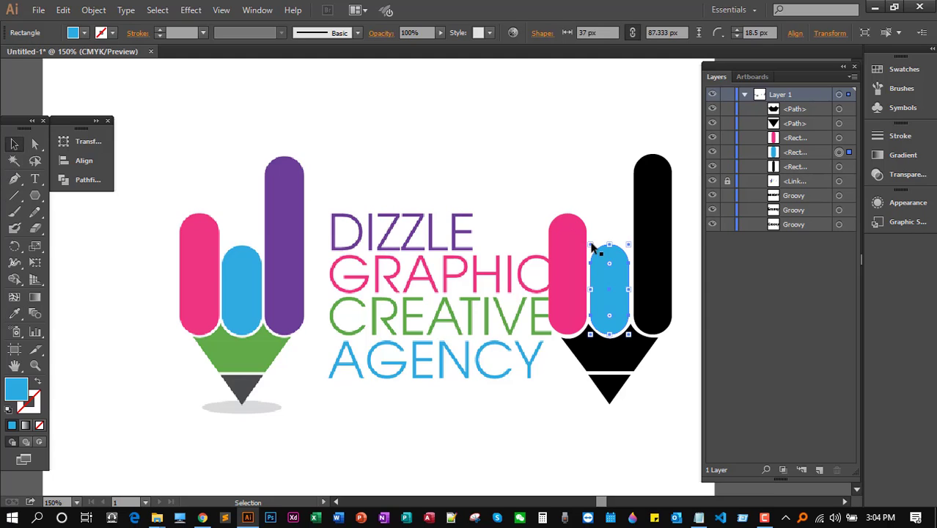
Sample the reference logo's purple with the Eyedropper to fill the copy's tallest bar
click(654, 261)
click(14, 314)
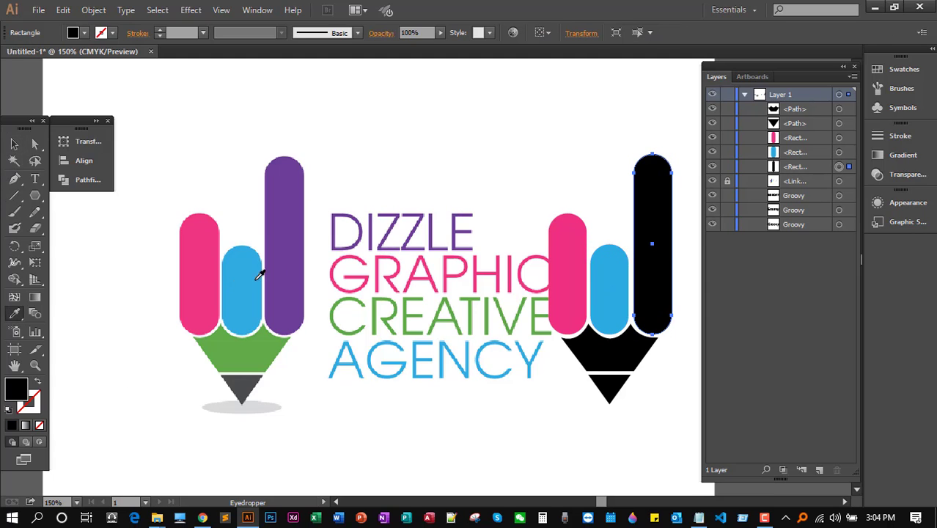
click(279, 245)
click(15, 143)
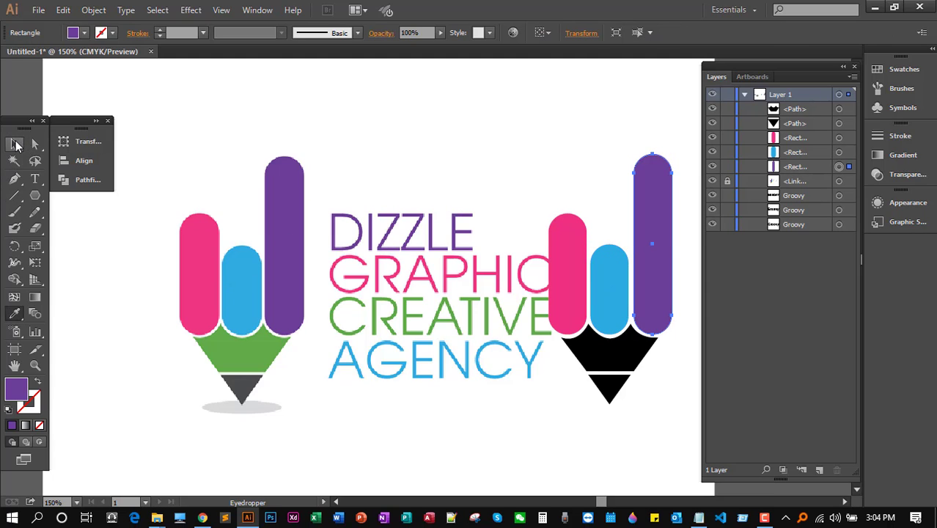
click(226, 168)
Sample the reference logo's green with the Eyedropper to fill the copy's scalloped pencil section below the bars
click(603, 355)
key(i)
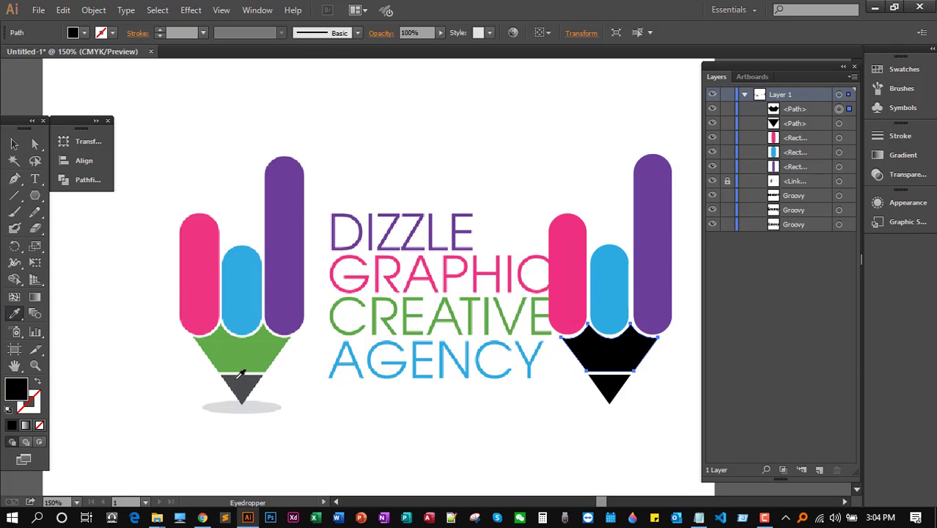
click(234, 348)
click(14, 147)
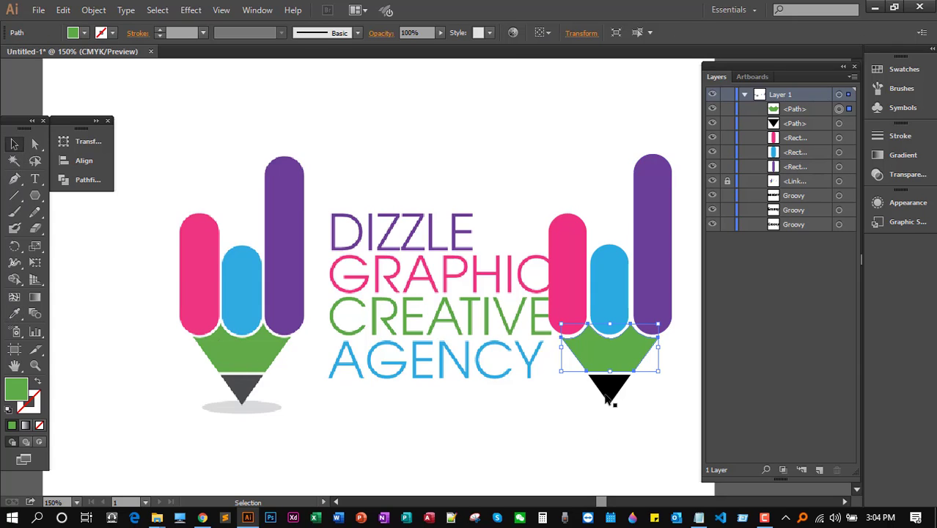
Sample the reference logo's dark grey with the Eyedropper to fill the copy's triangular pencil tip, and deselect it
click(609, 394)
click(14, 313)
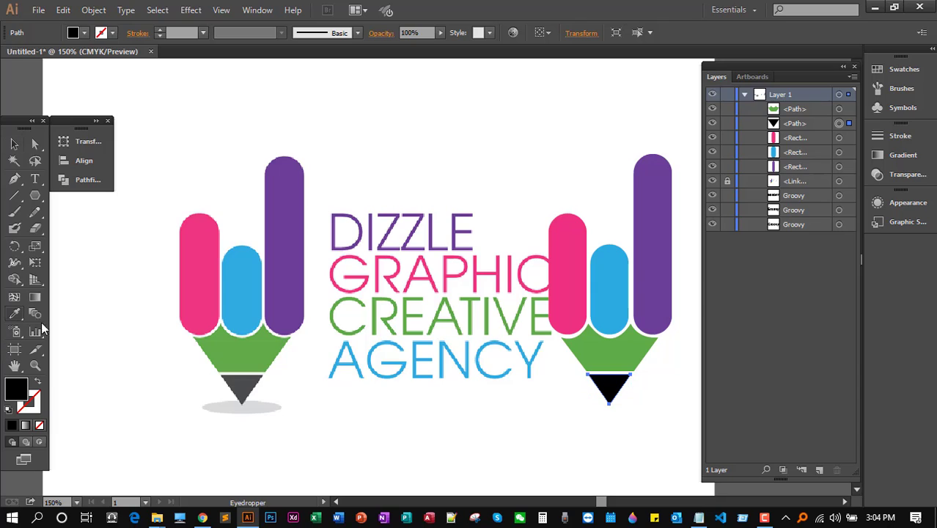
click(248, 374)
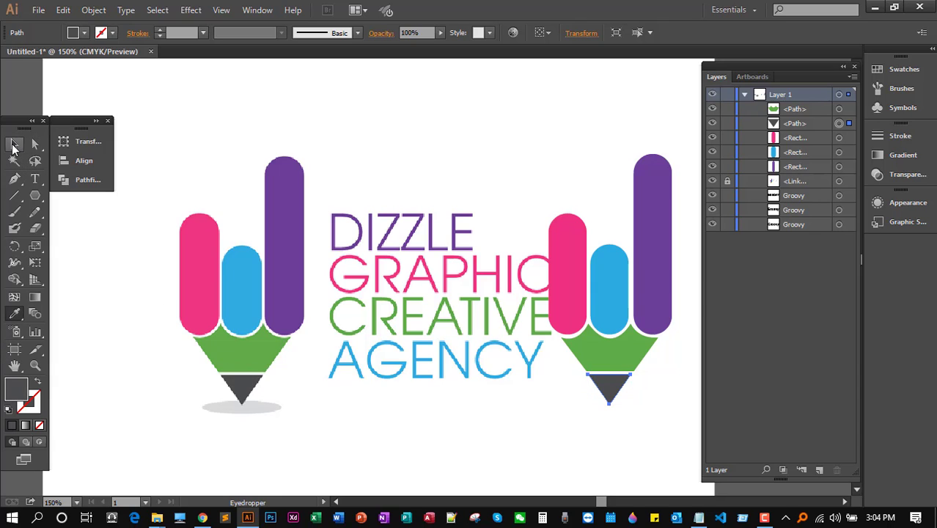
click(14, 144)
click(155, 136)
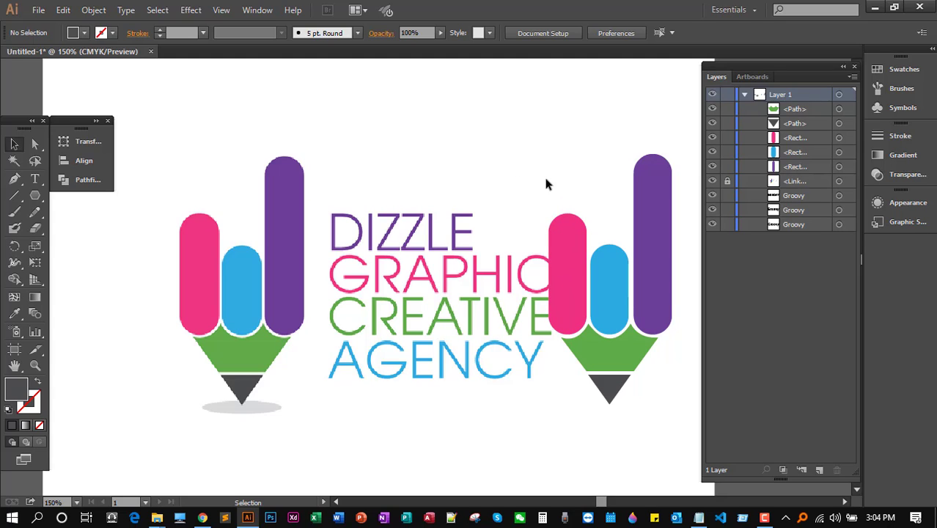
Recolour the copy's pink bar with the green swatch C=75 M=0 Y=75 K=0
click(566, 243)
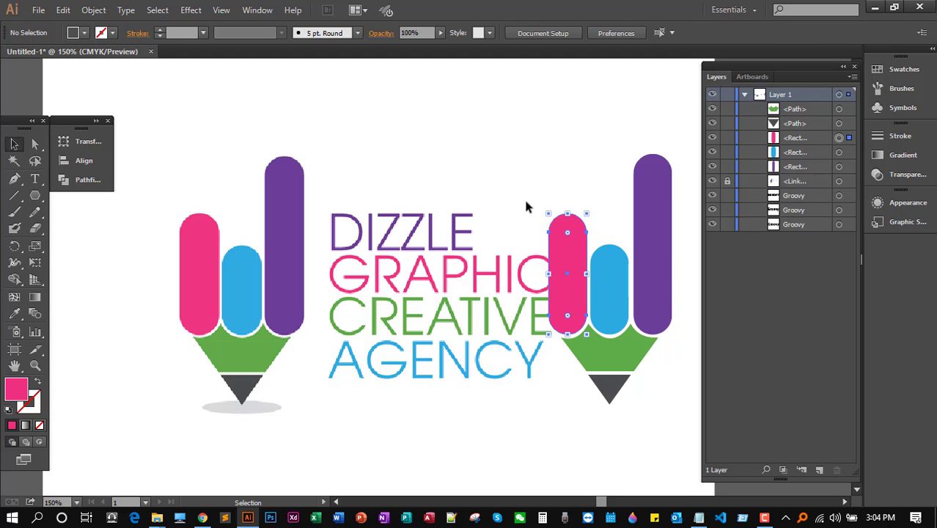
click(84, 34)
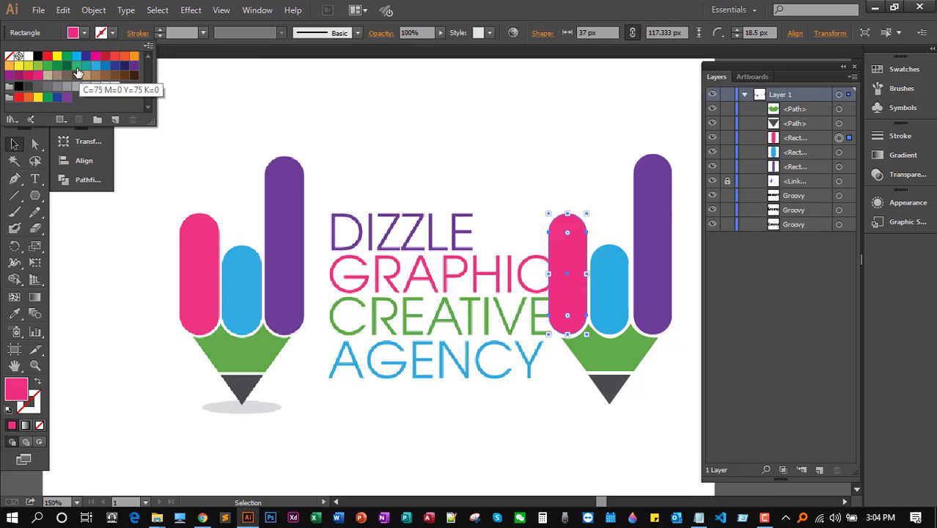
click(76, 66)
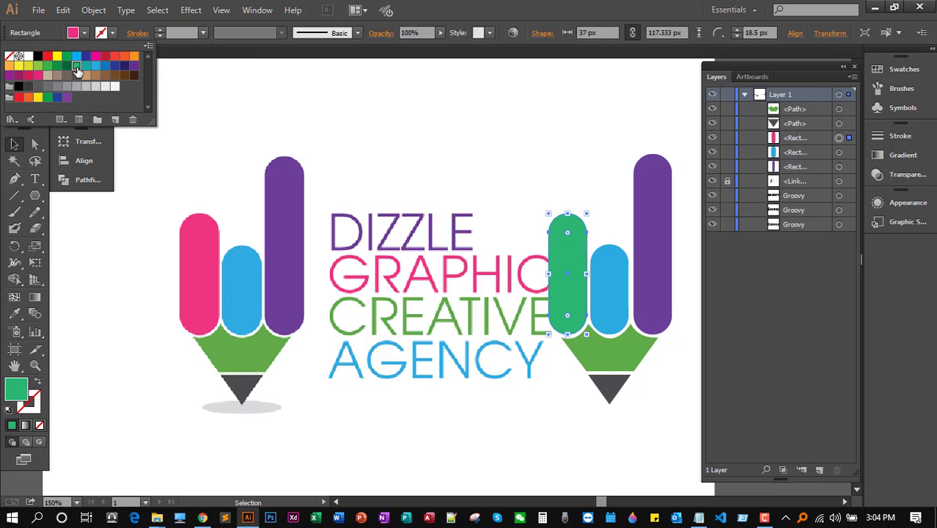
click(263, 113)
Recolour the copy's short middle bar with the light orange swatch
click(617, 292)
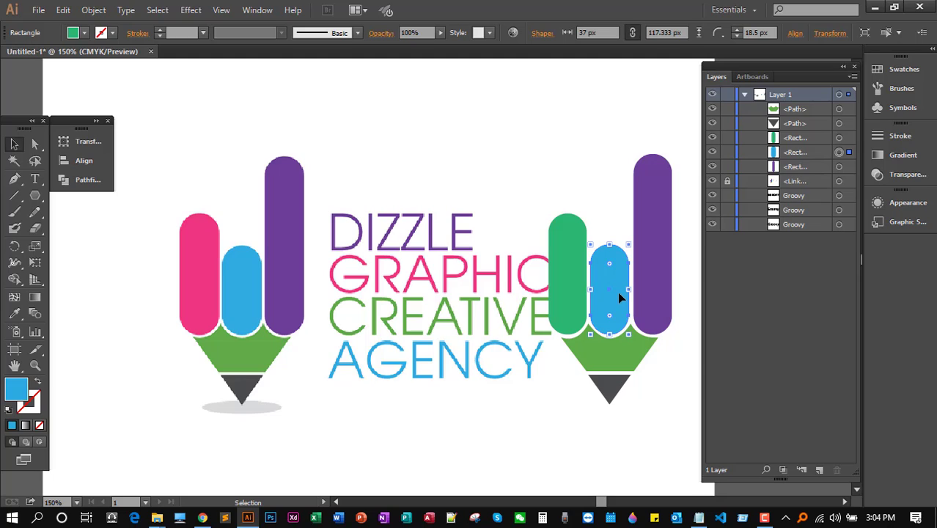
click(84, 33)
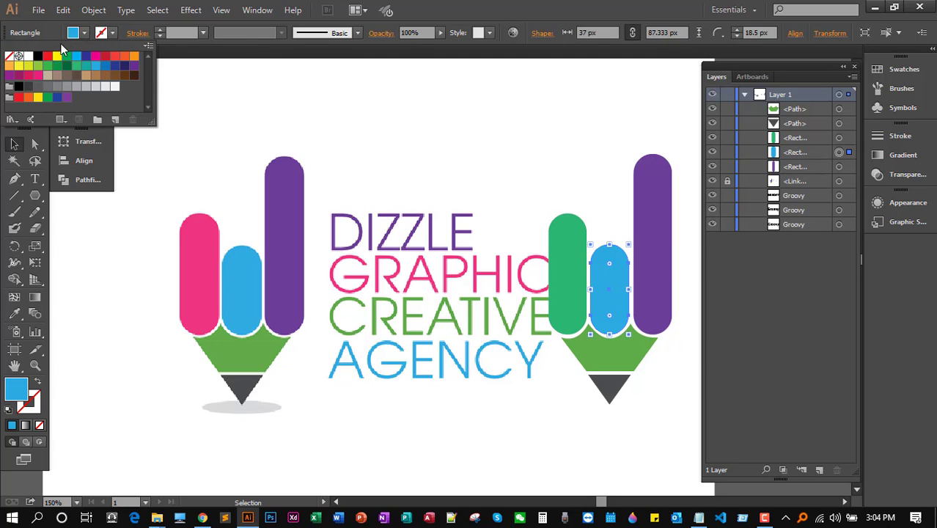
click(133, 57)
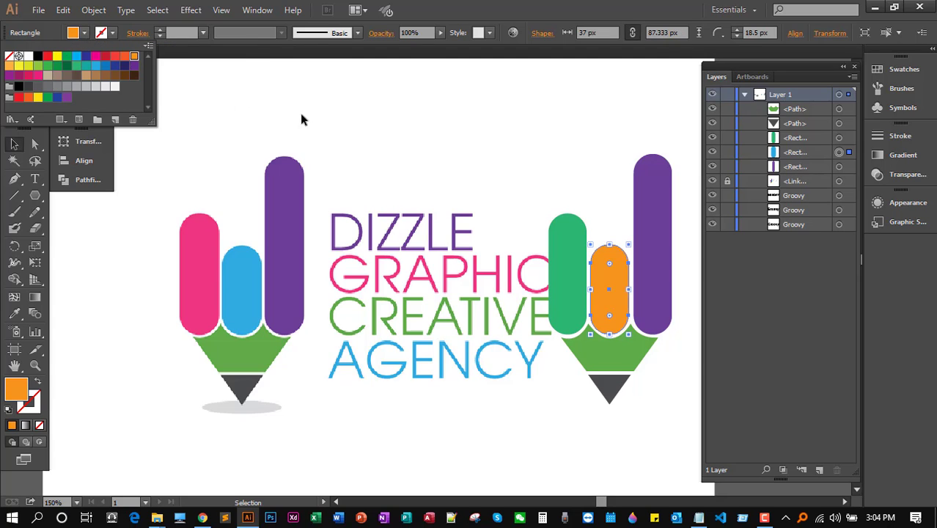
click(312, 115)
Recolour the copy's tallest bar with the light blue swatch
click(661, 201)
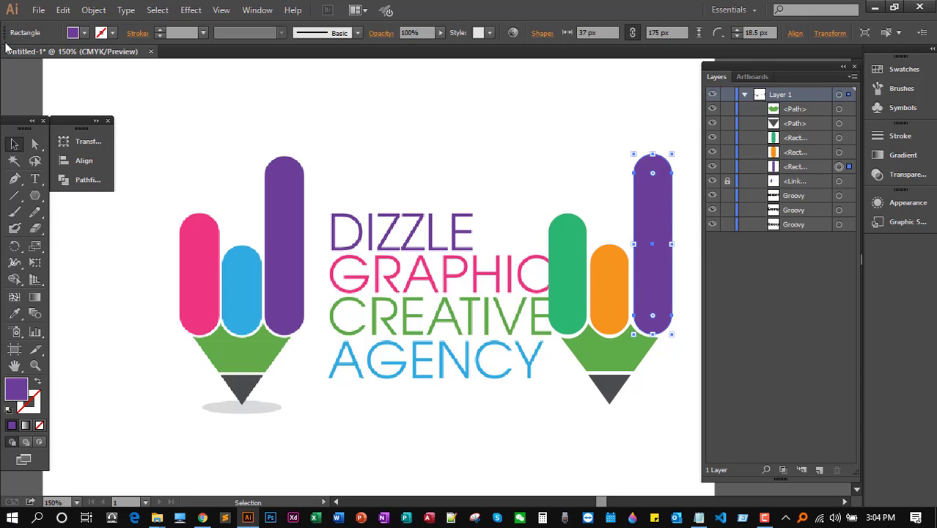
click(85, 34)
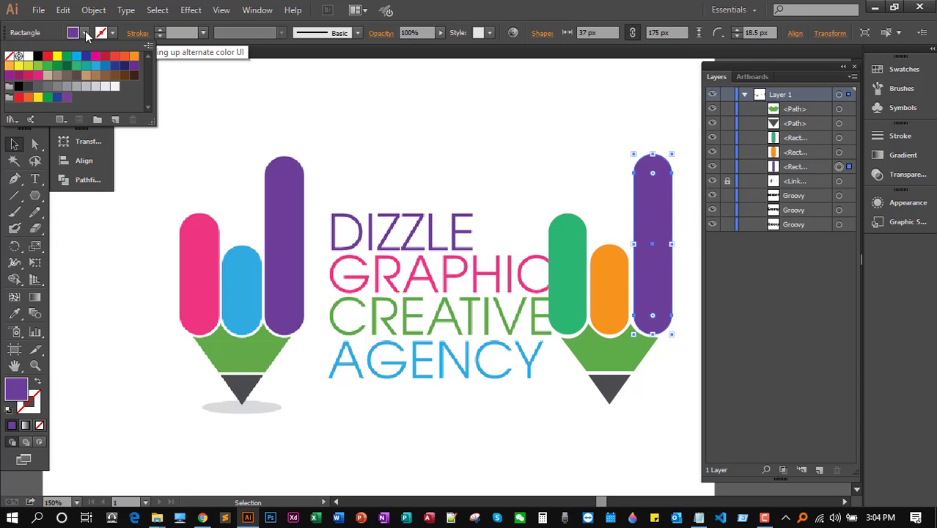
click(98, 70)
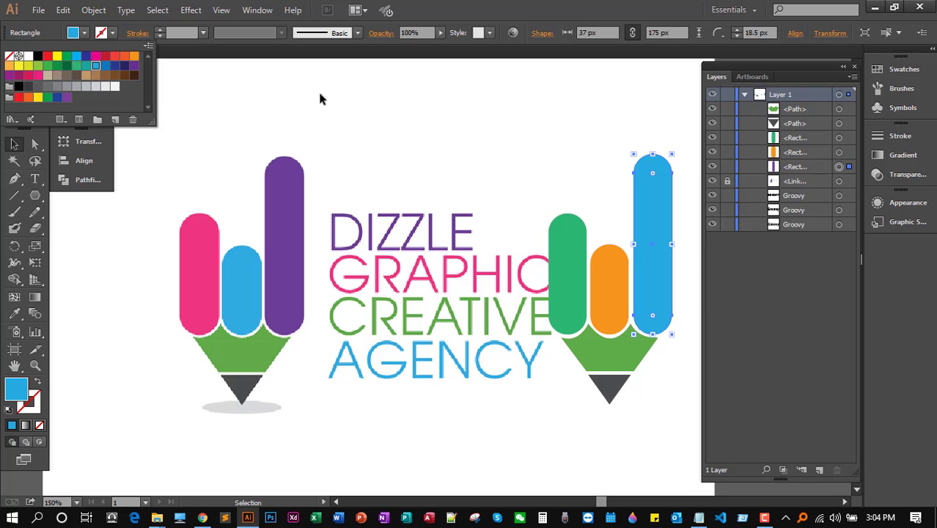
click(538, 257)
Try brown and lime green on the copy's scalloped pencil section, and fill it with the red swatch C=0 M=90 Y=85 K=0
click(615, 357)
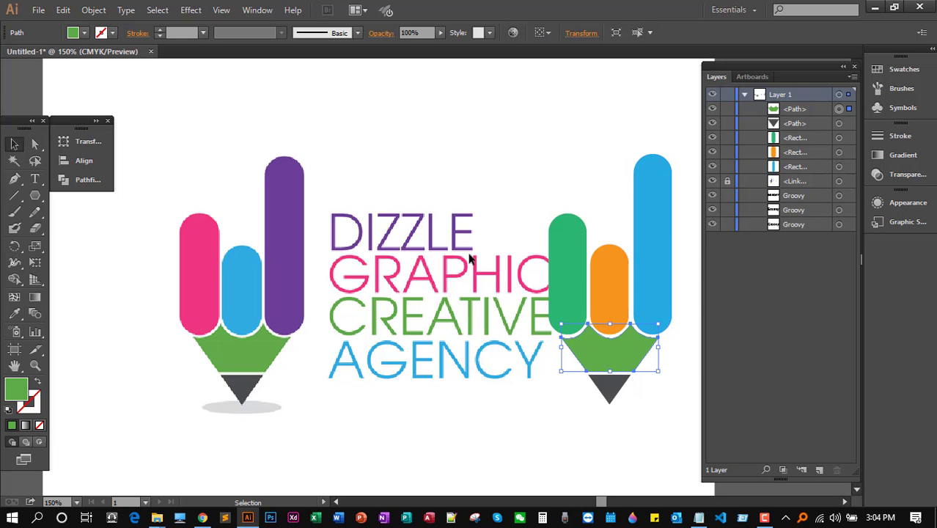
click(84, 33)
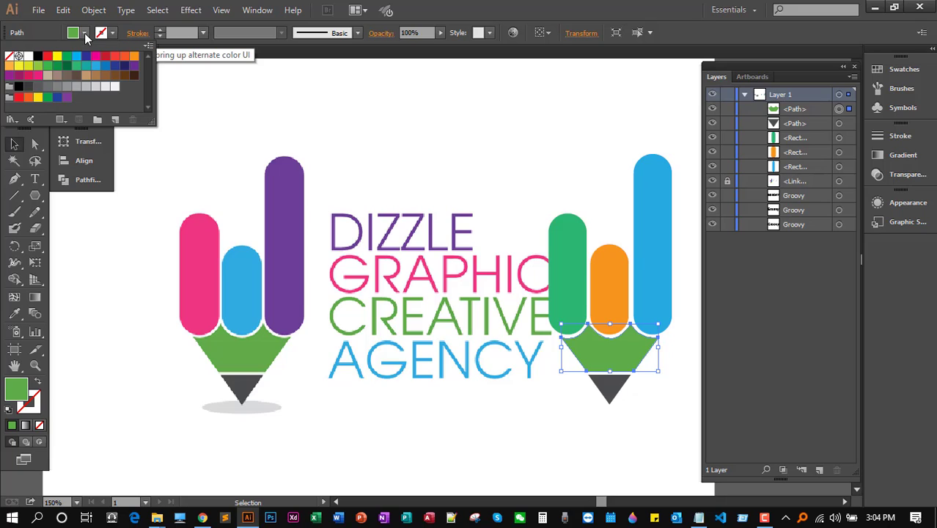
click(114, 75)
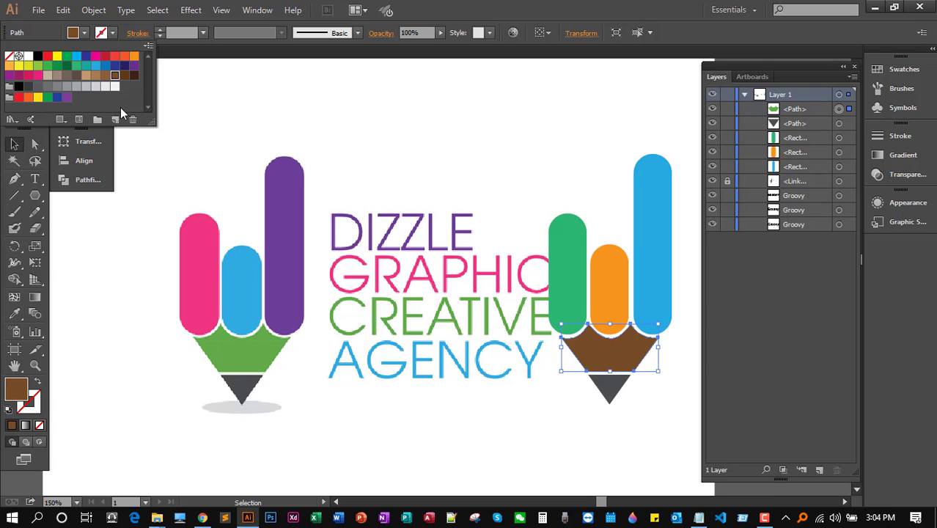
click(37, 66)
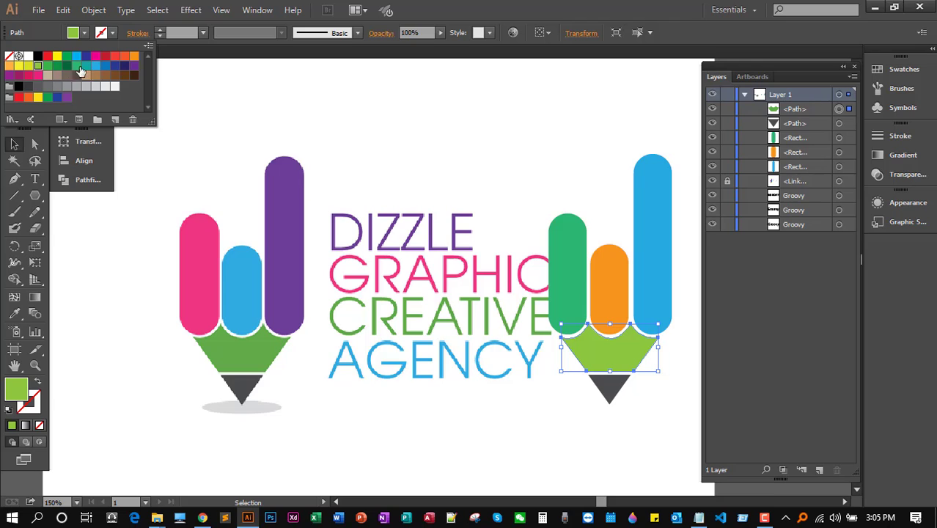
click(114, 57)
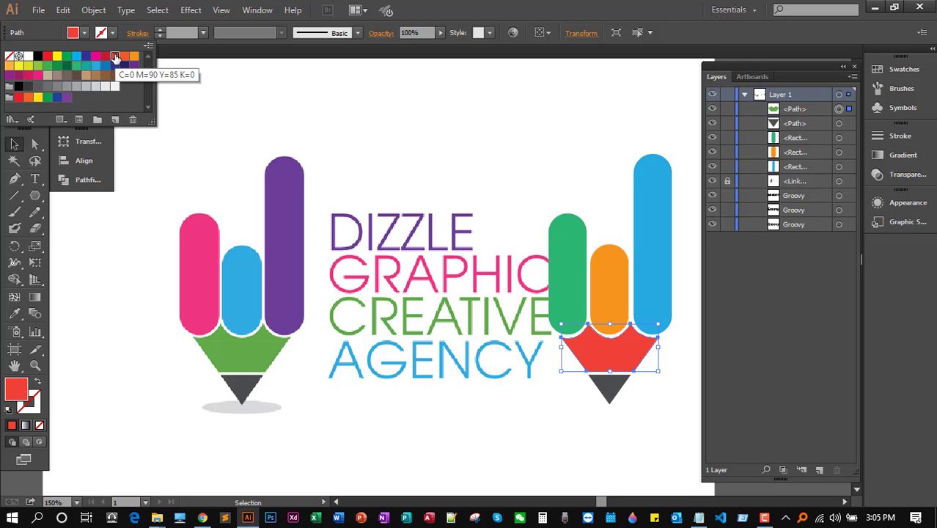
click(361, 90)
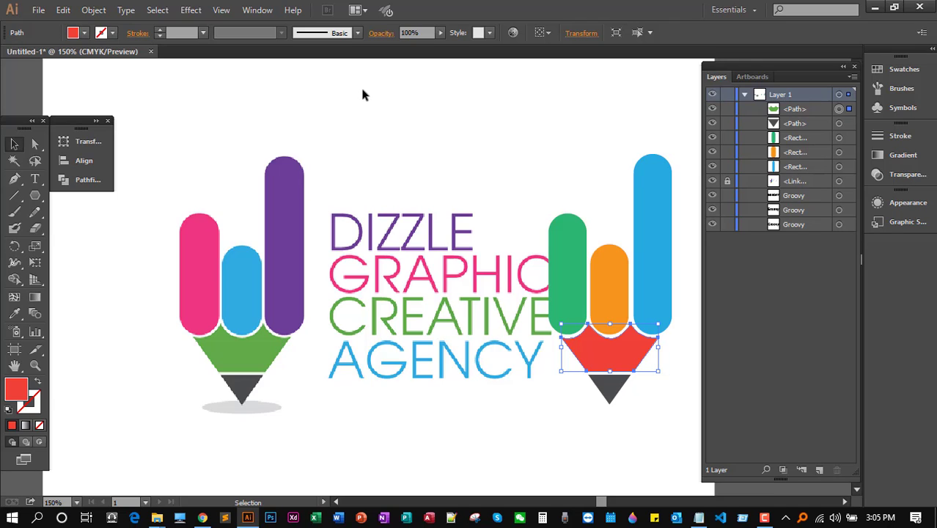
Group the five shapes of the recoloured pencil hand, from the three bars down to the dark tip
click(609, 389)
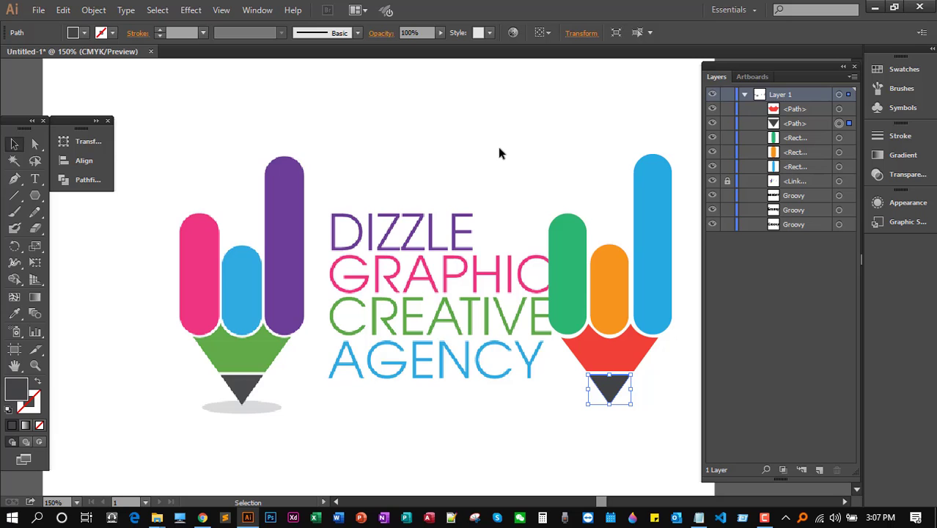
mouse_move(505, 148)
mouse_down()
mouse_move(362, 130)
mouse_move(434, 162)
mouse_move(618, 426)
mouse_up()
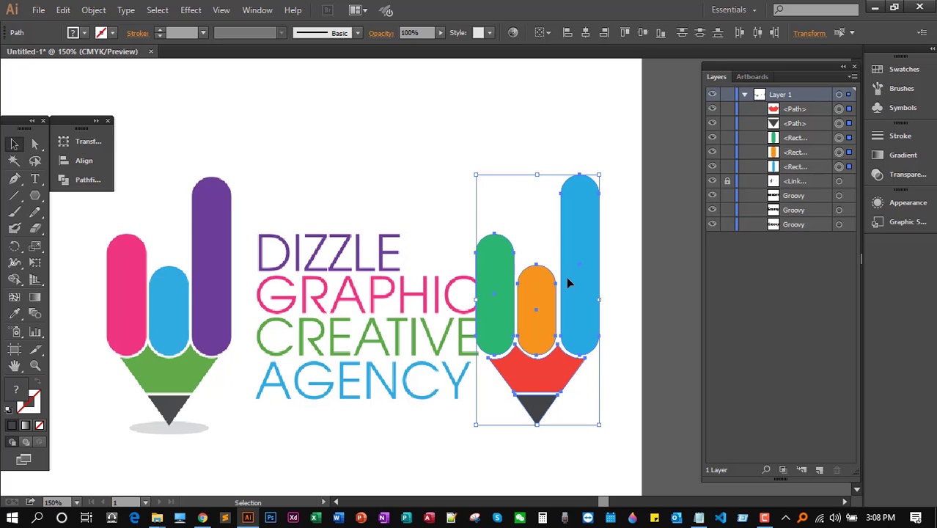
right_click(572, 217)
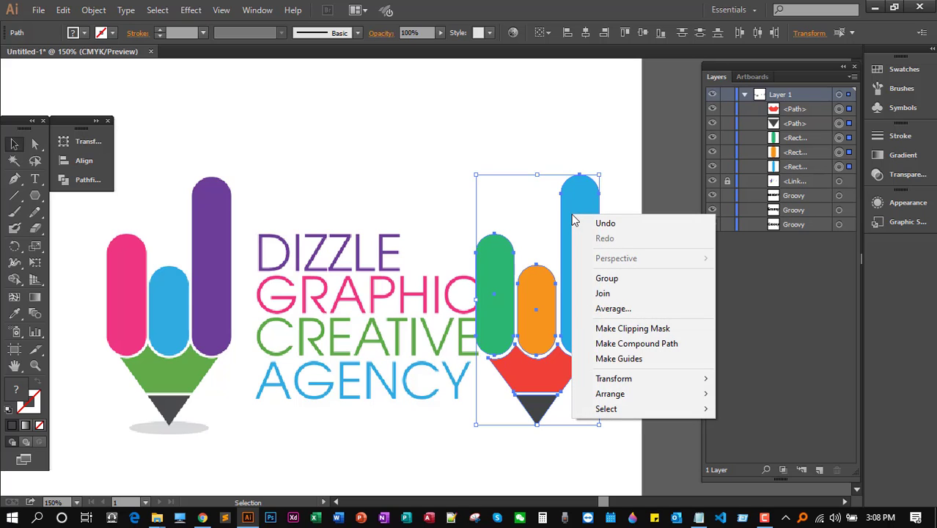
click(639, 277)
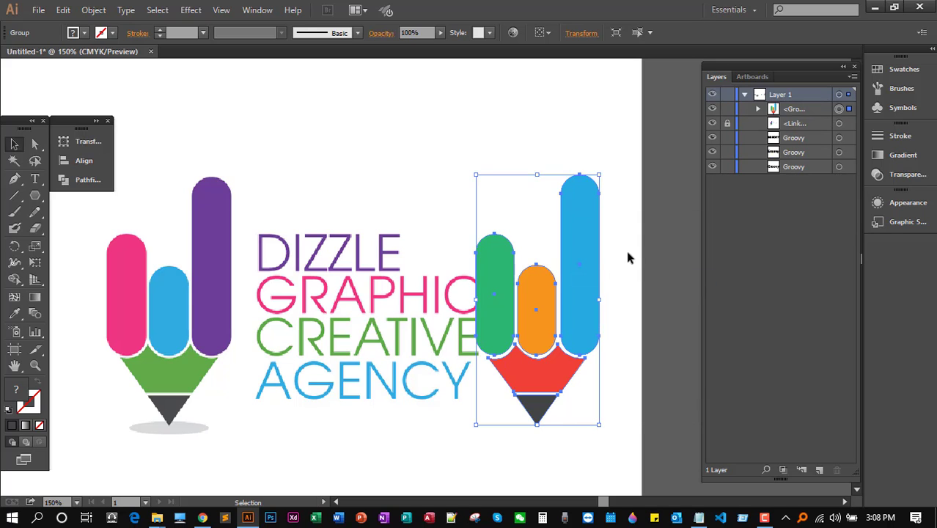
click(612, 293)
click(574, 285)
click(643, 278)
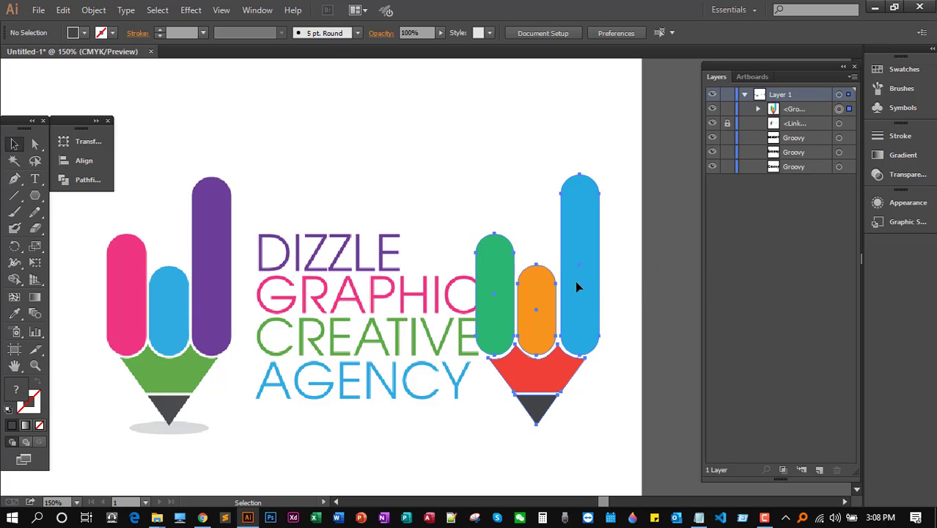
click(576, 283)
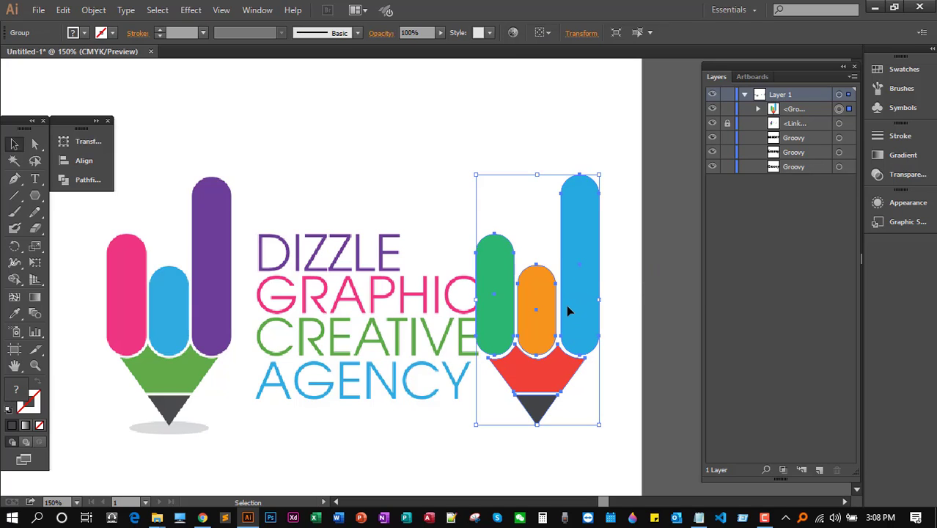
right_click(578, 257)
click(617, 233)
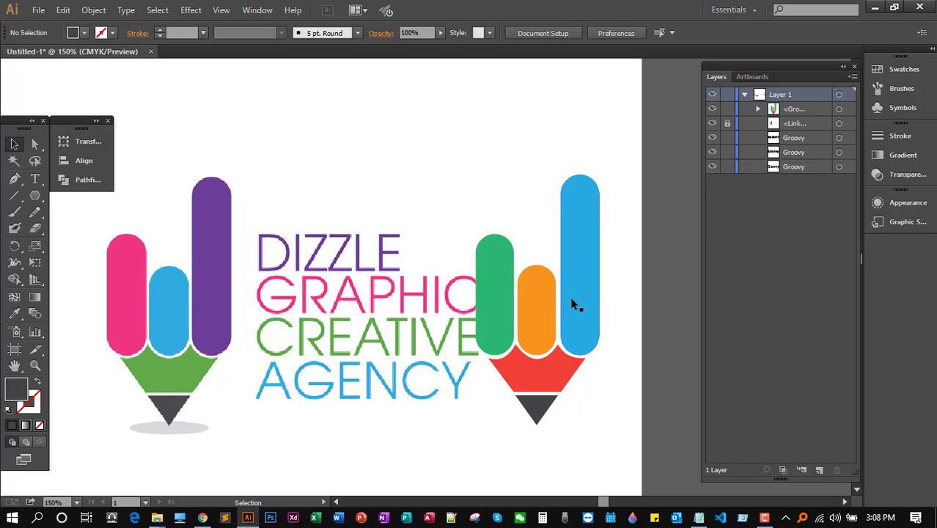
Move the grouped pencil hand off the artboard onto the empty canvas above the uppercase GROOVY text
key(ctrl+minus)
key(ctrl+minus)
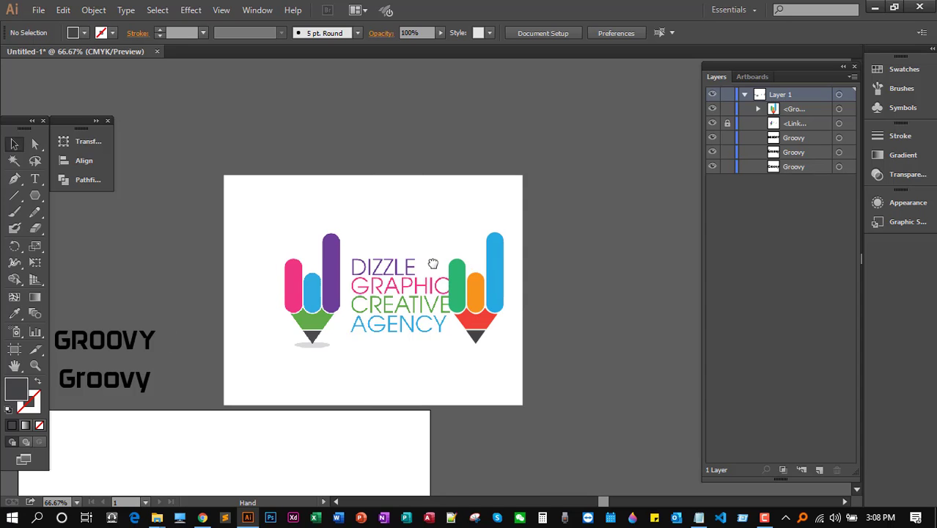
scroll(440, 260, left, 2)
drag(493, 229, 572, 344)
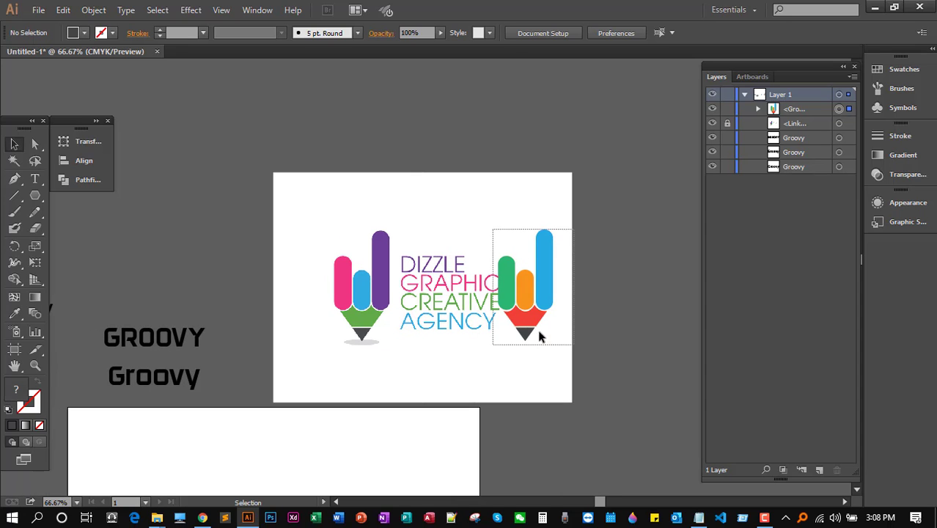
mouse_move(532, 313)
mouse_down()
mouse_move(403, 249)
mouse_move(188, 193)
mouse_move(184, 161)
mouse_move(261, 151)
mouse_move(305, 163)
mouse_up()
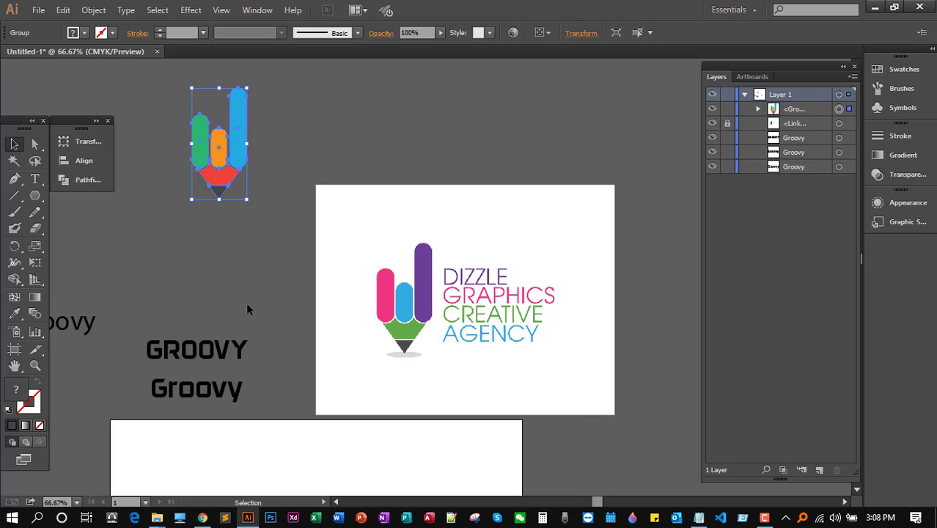
Place the uppercase GROOVY text directly beneath the recoloured pencil hand
click(200, 359)
drag(201, 359, 402, 170)
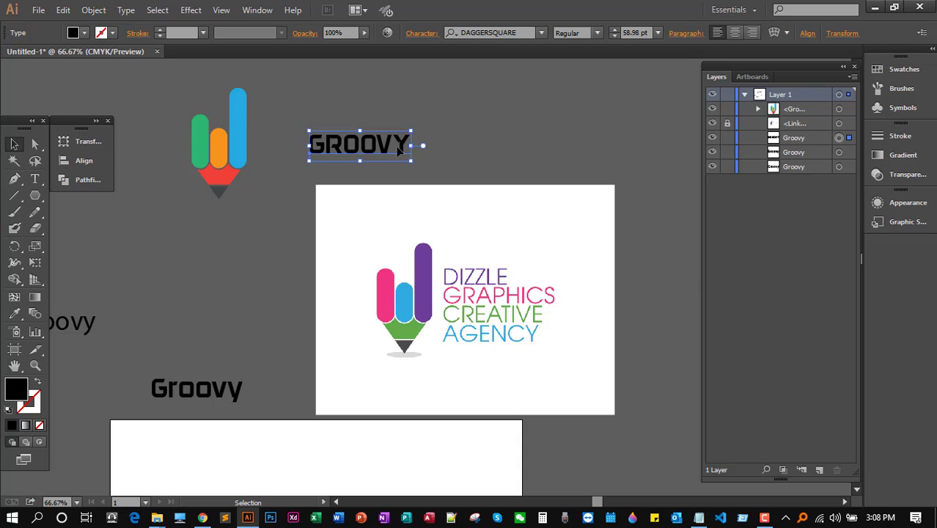
drag(395, 148, 232, 234)
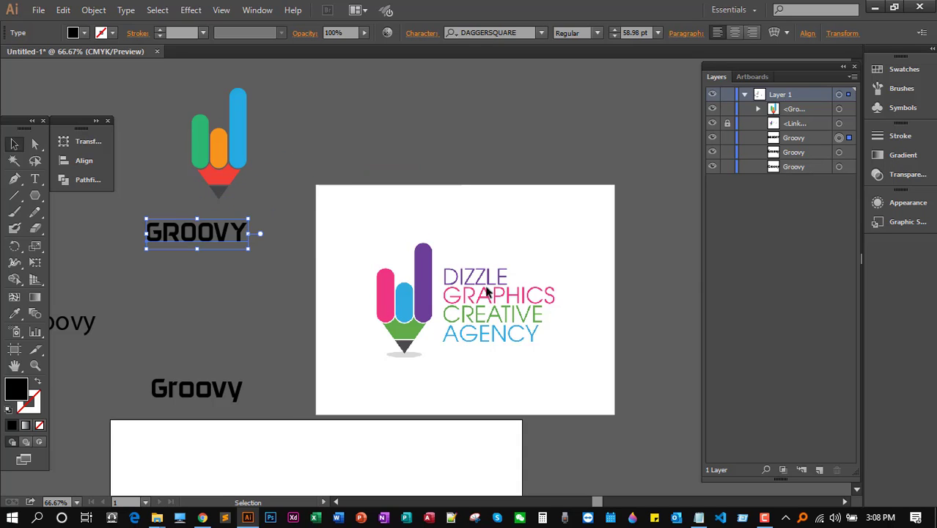
Change the GROOVY text's font to Lato with the Regular style
click(543, 33)
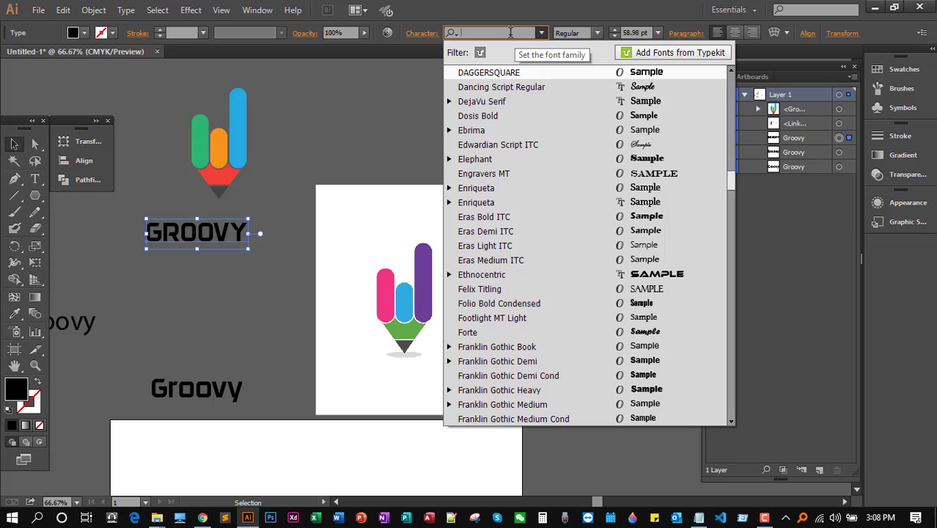
text(lato)
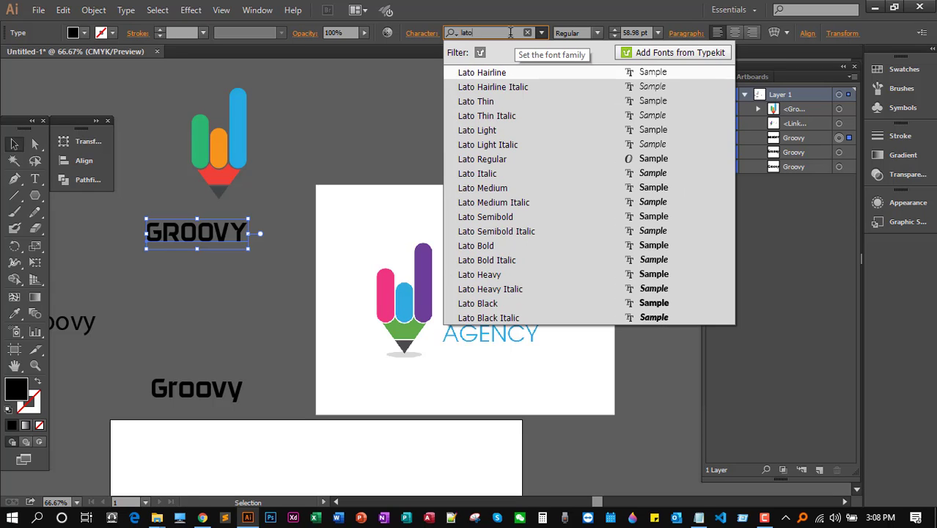
click(510, 188)
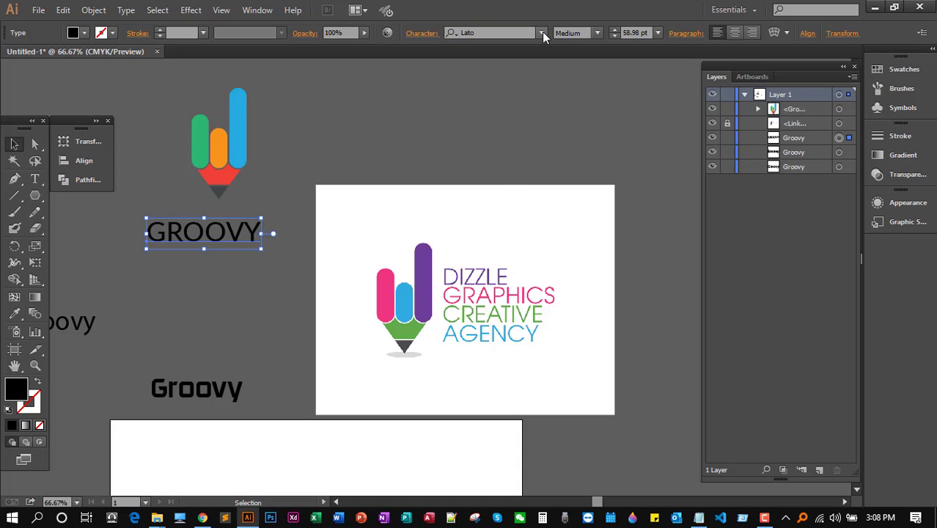
click(597, 34)
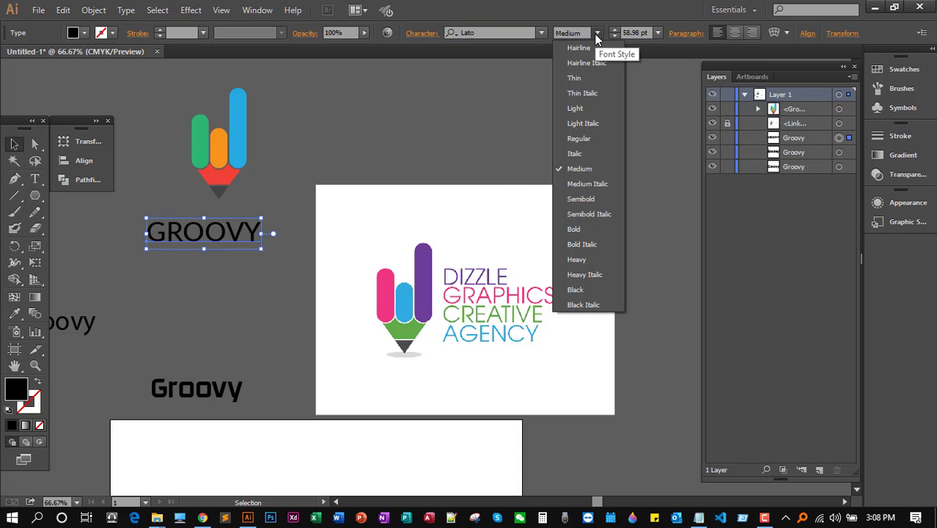
click(606, 141)
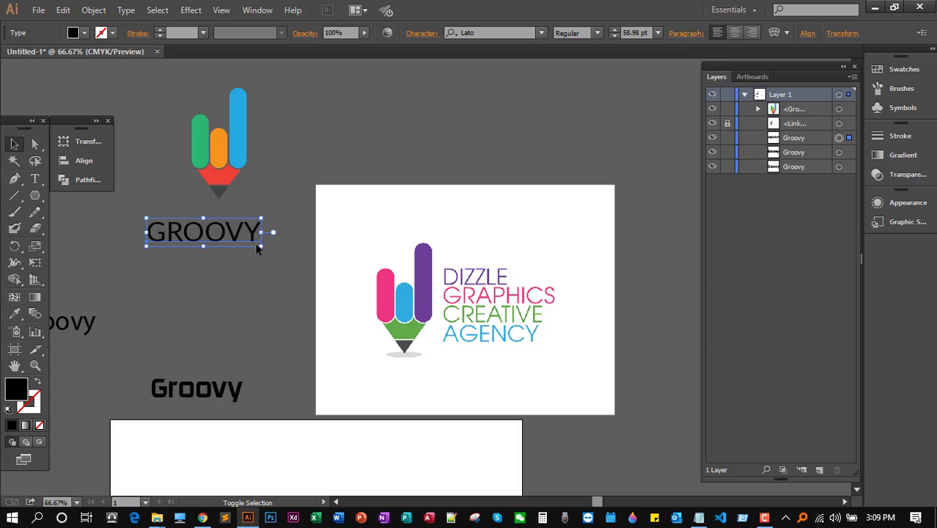
Enlarge the GROOVY text to about 76 pt, centred under the pencil hand, and change its style to Light
mouse_move(261, 247)
mouse_down()
mouse_move(268, 239)
mouse_move(294, 273)
mouse_move(266, 256)
mouse_move(261, 228)
mouse_up()
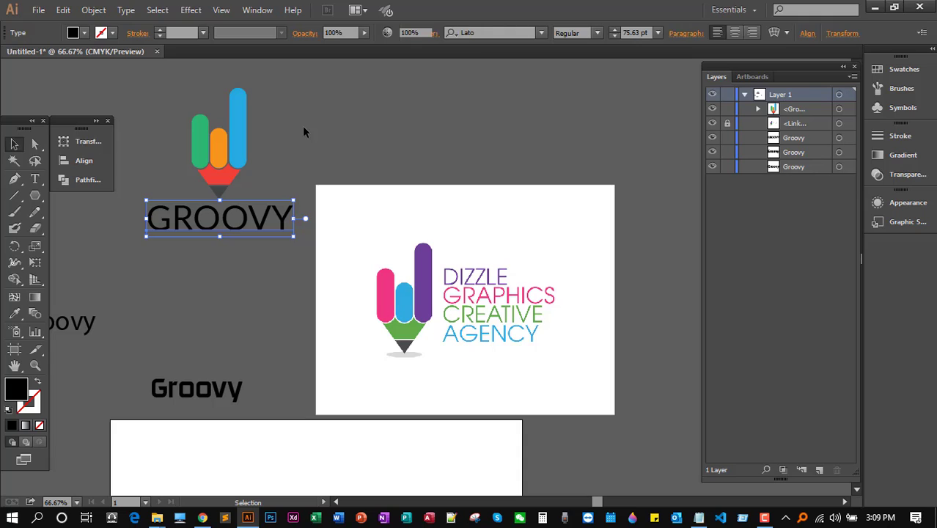
click(303, 127)
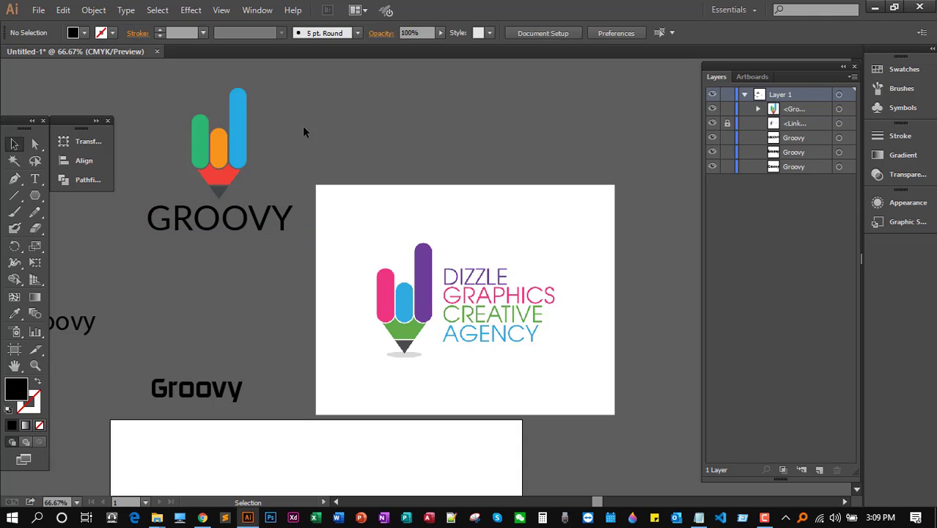
click(261, 229)
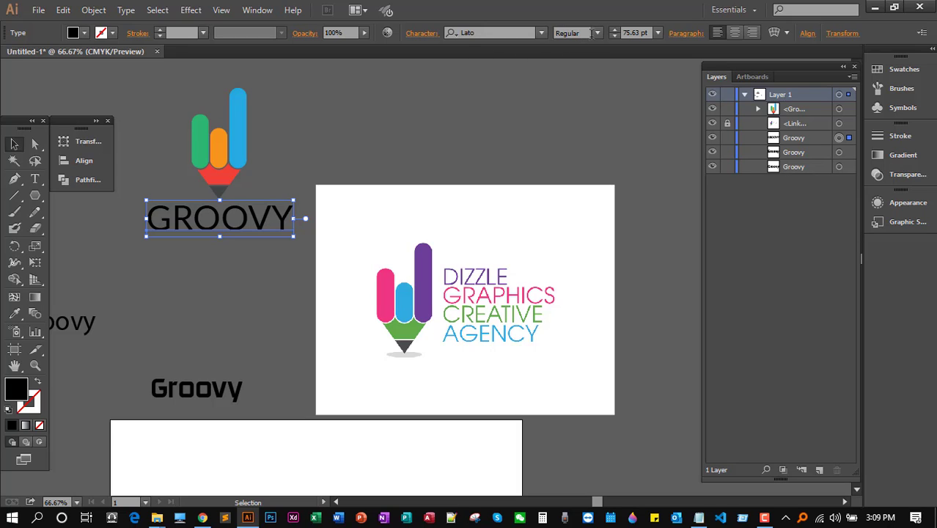
click(597, 33)
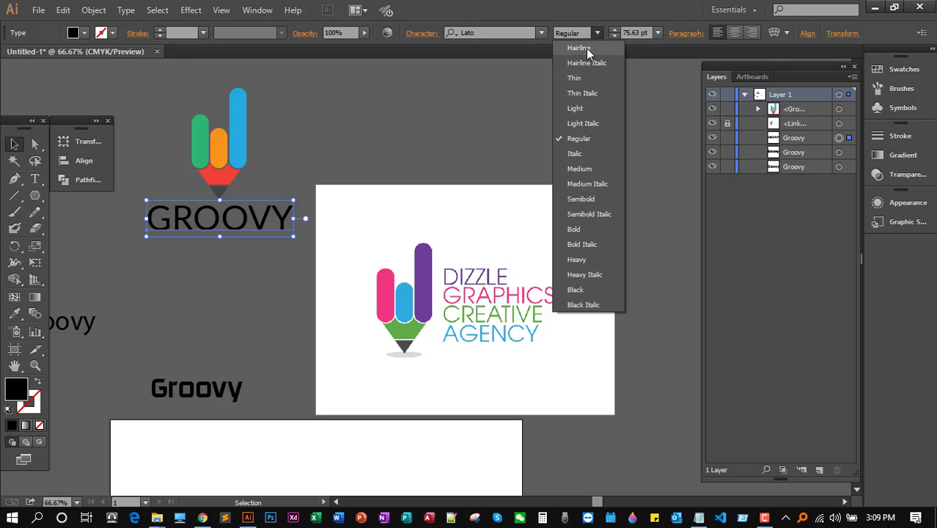
click(576, 104)
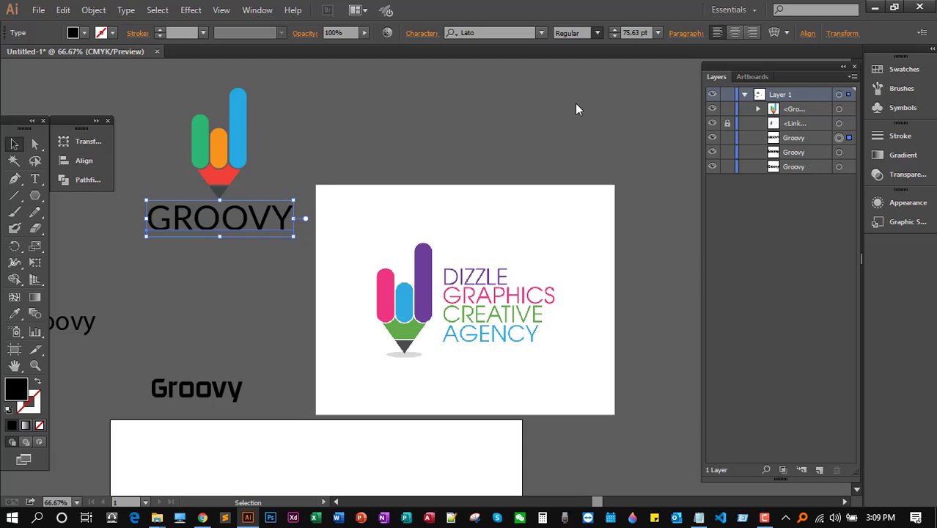
click(482, 113)
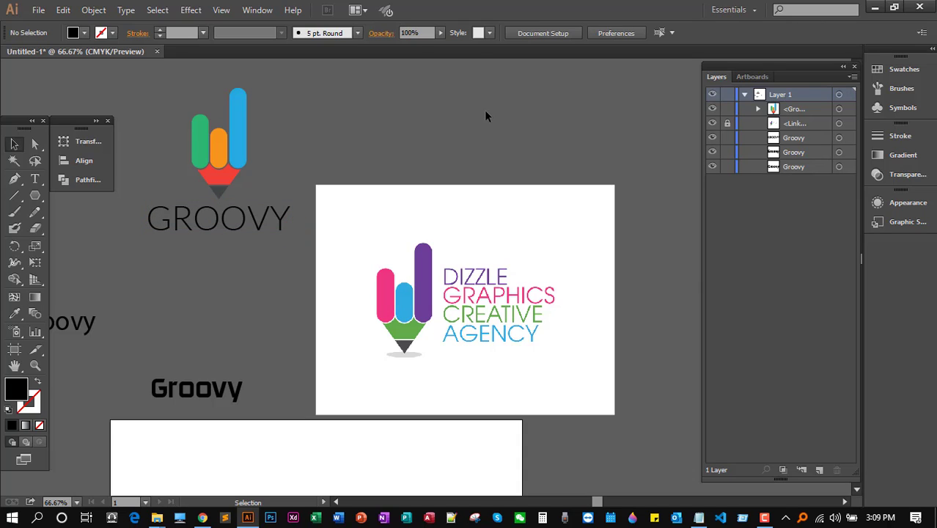
Try a tracking of 25 on the GROOVY text, and undo it
click(252, 224)
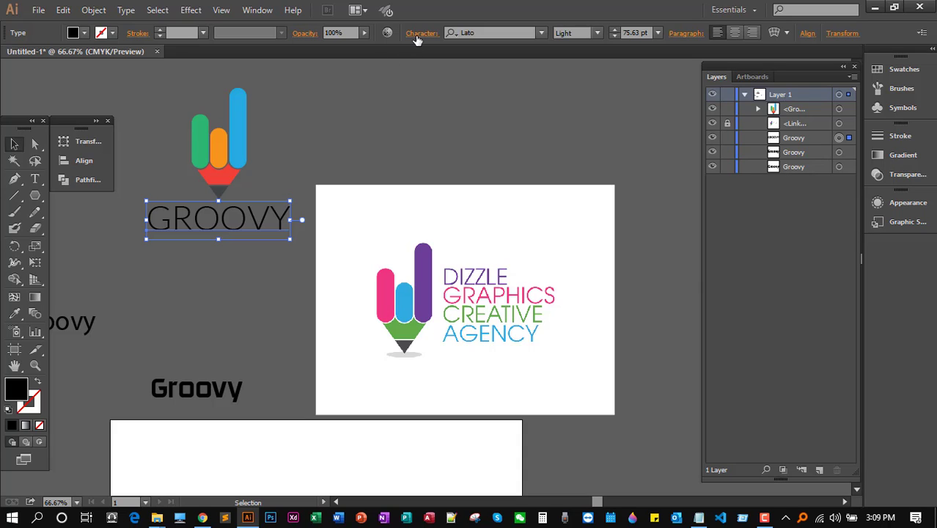
click(419, 34)
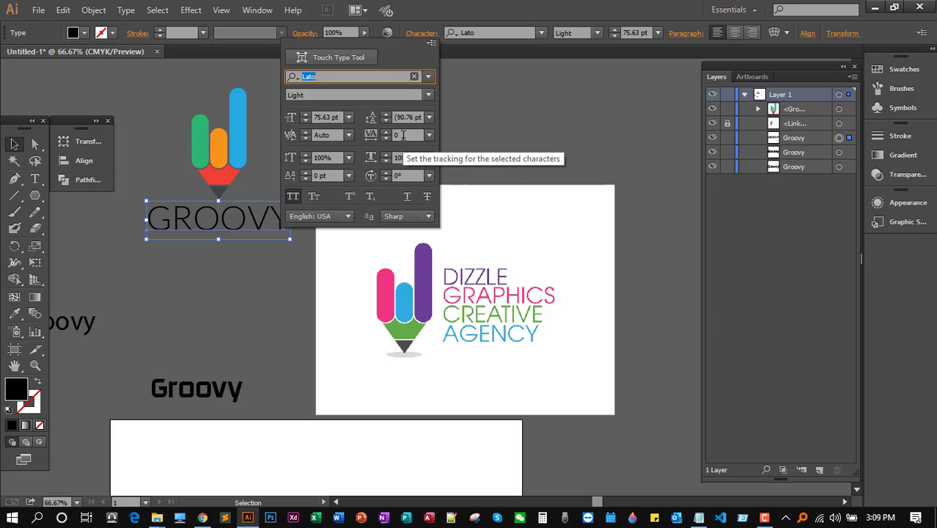
drag(403, 135, 384, 136)
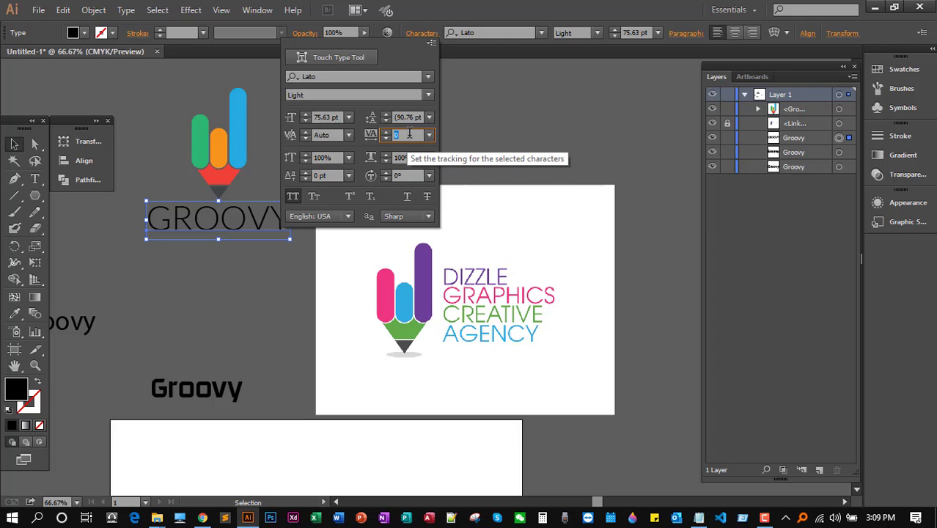
text(20)
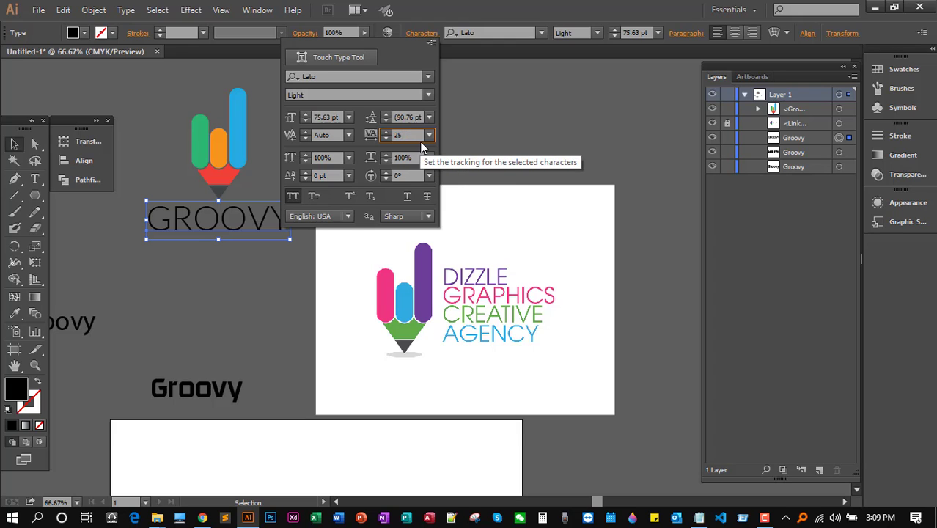
key(Return)
click(409, 136)
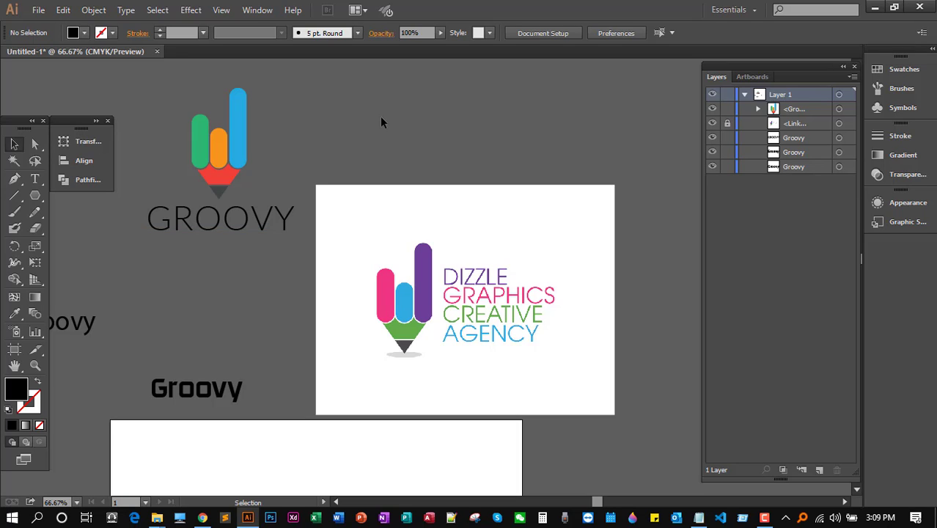
key(a)
key(ctrl+z)
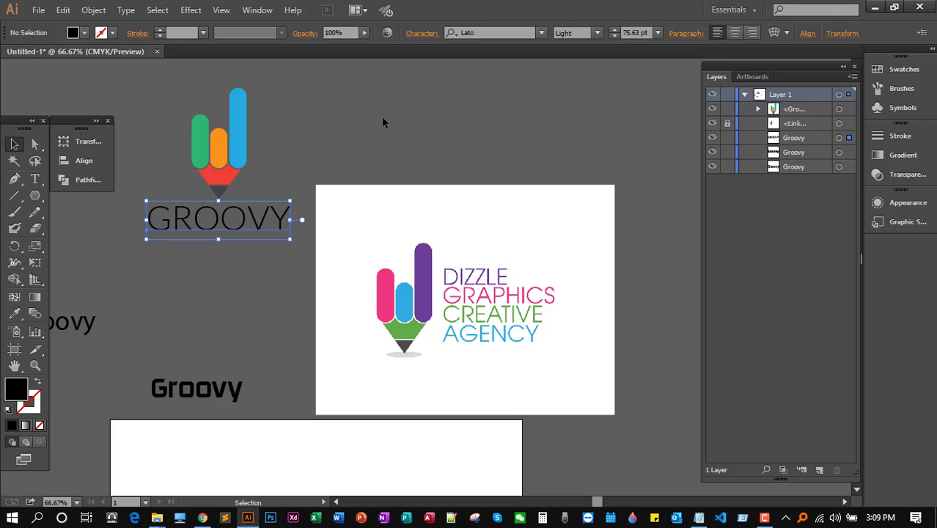
click(373, 132)
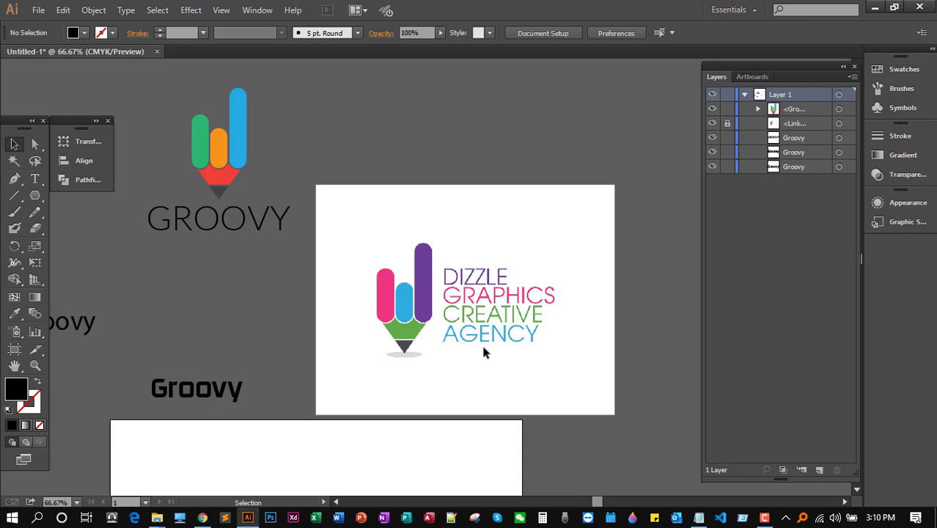
Recolour the letter G of GROOVY with the green sampled from the pencil hand's green bar
click(261, 233)
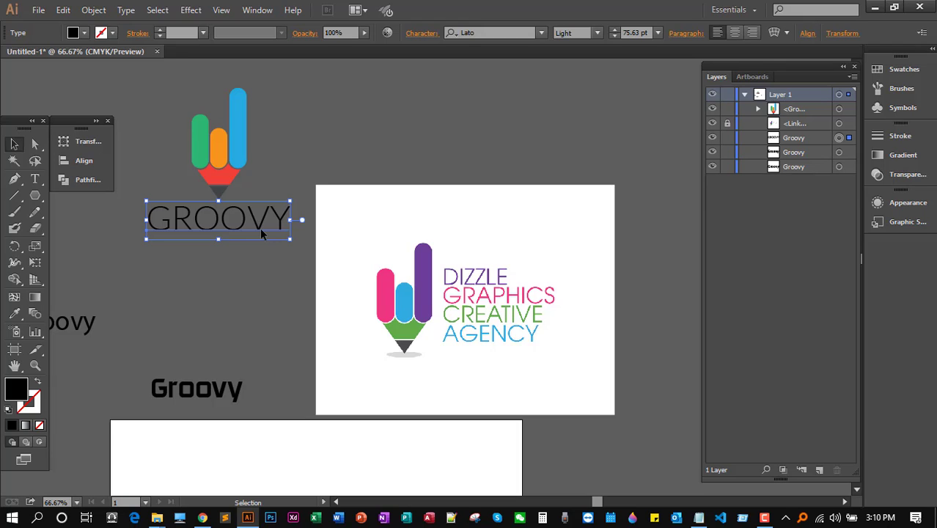
click(35, 178)
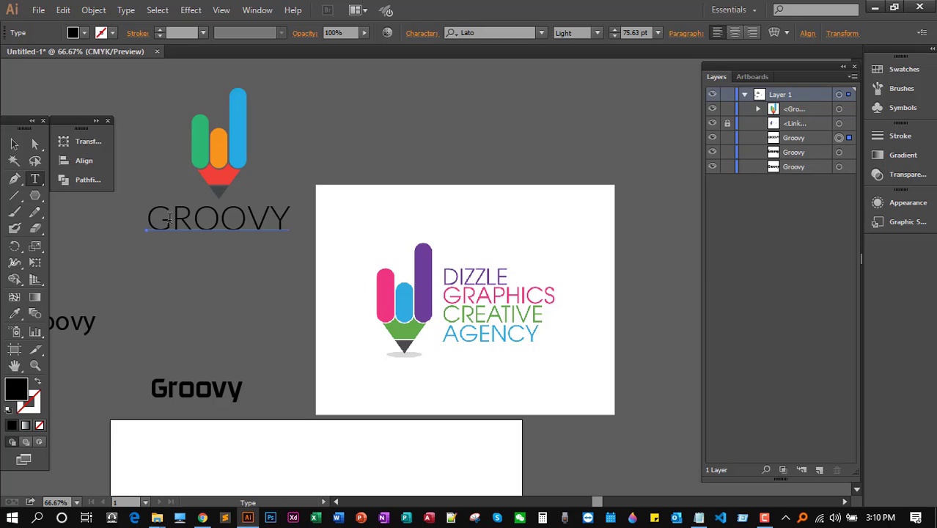
drag(172, 219, 123, 208)
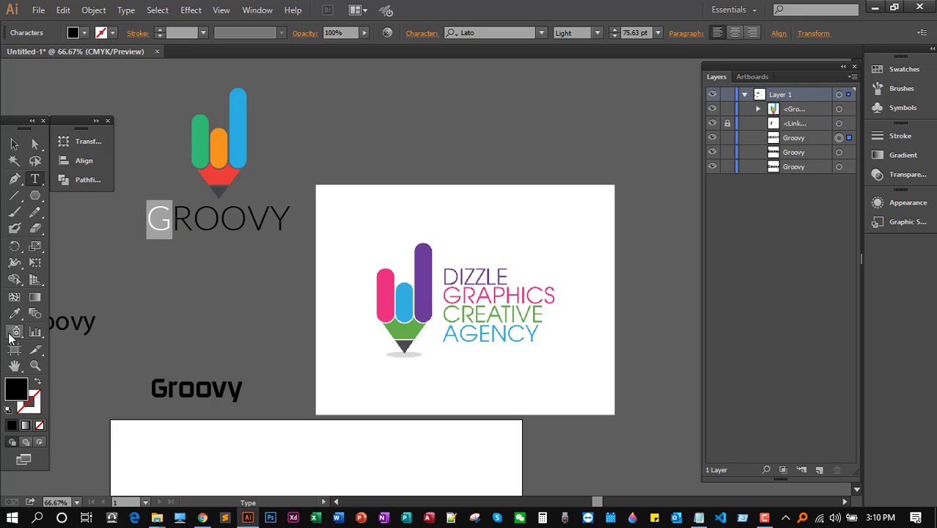
click(14, 313)
click(198, 132)
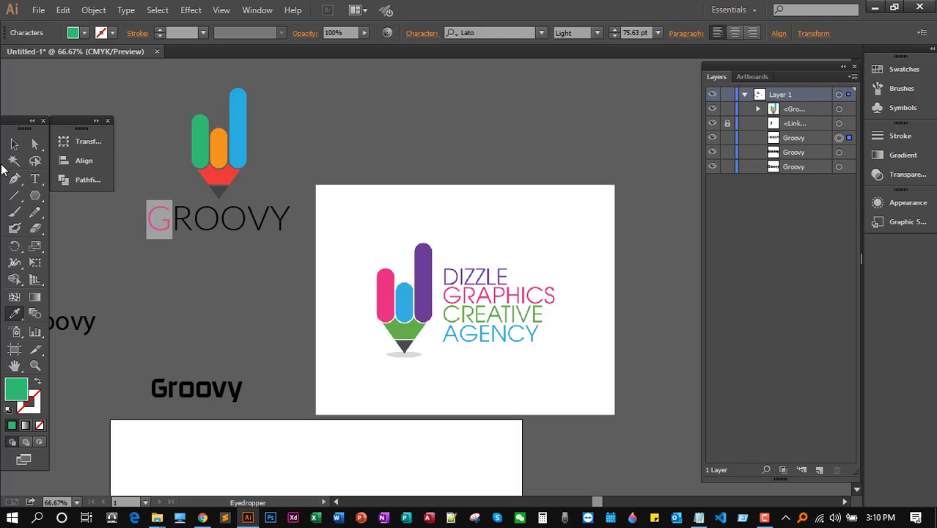
Recolour the letter R of GROOVY with the orange sampled from the pencil hand's middle bar
click(36, 178)
drag(173, 219, 193, 219)
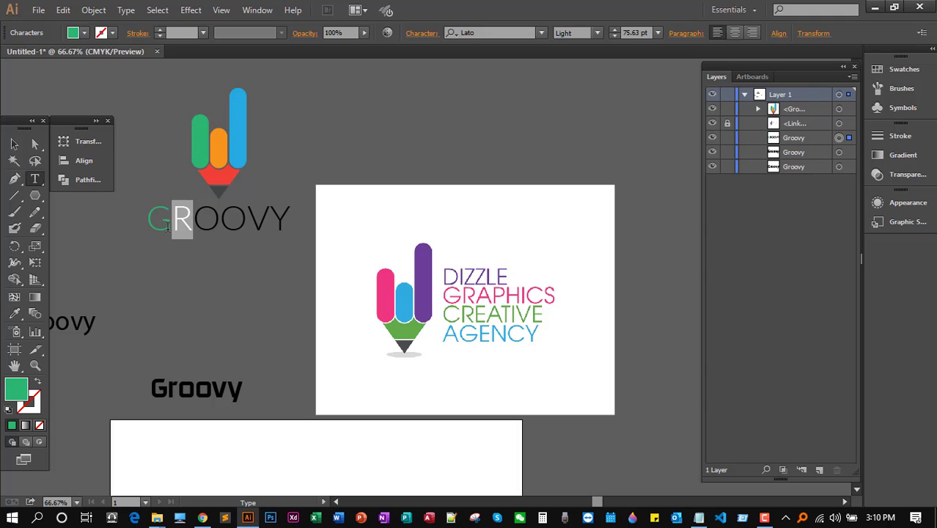
click(14, 313)
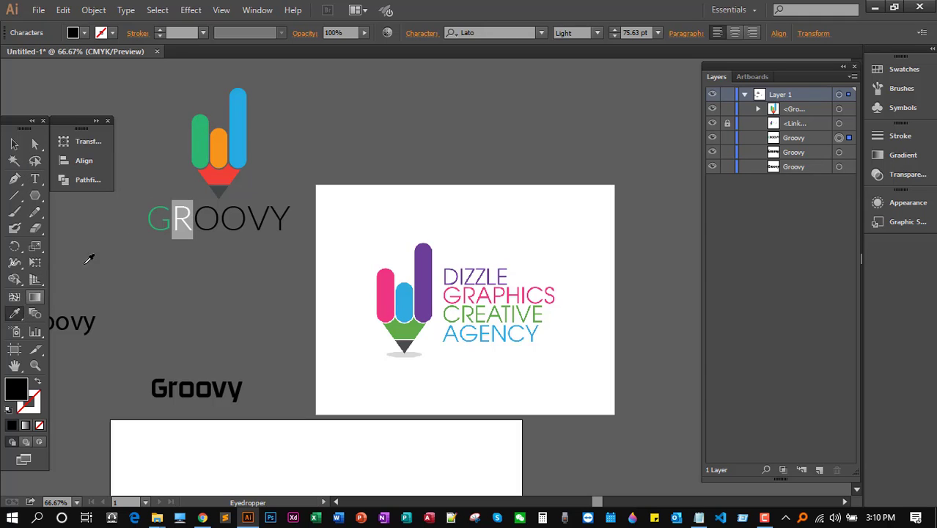
click(221, 131)
Recolour the first O of GROOVY with the red sampled from the pencil hand's tapered section
click(39, 182)
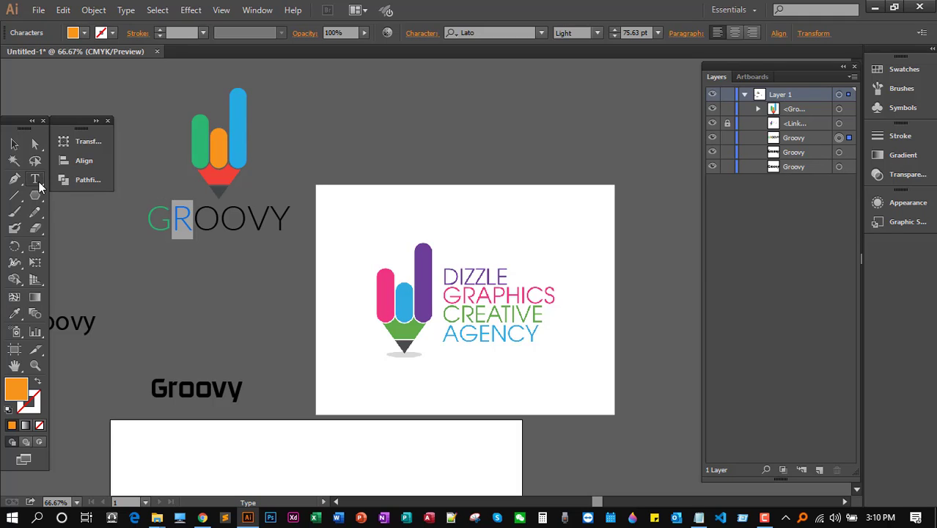
click(215, 220)
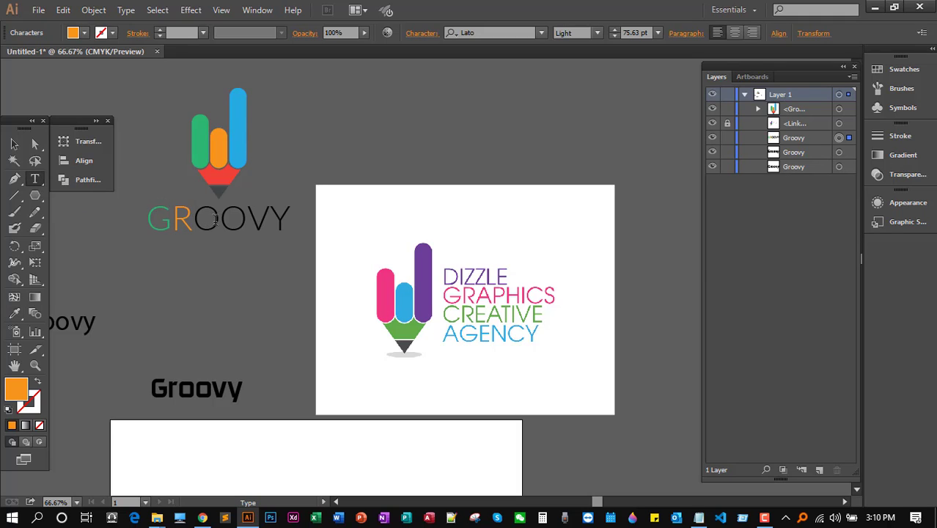
drag(193, 219, 220, 219)
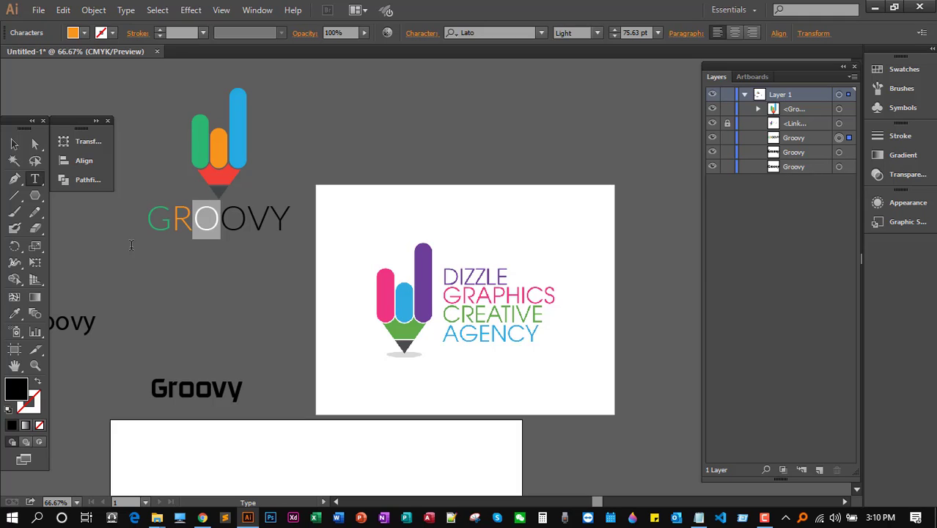
click(14, 314)
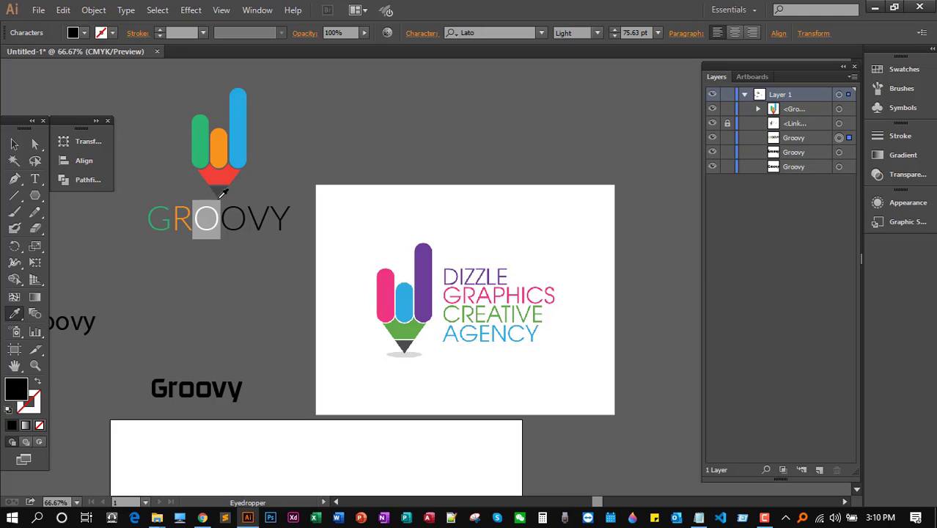
click(228, 172)
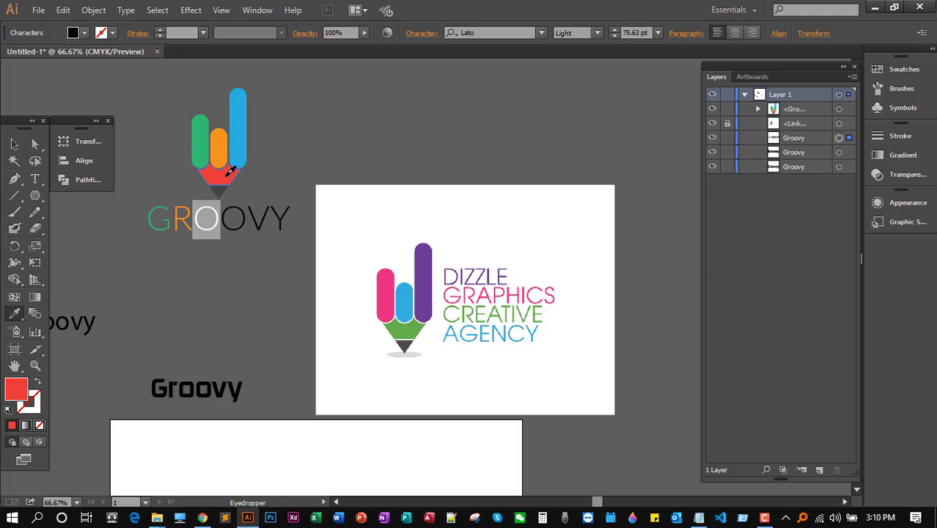
Recolour the second O of GROOVY with the green sampled from the pencil hand's green bar
click(34, 179)
click(241, 222)
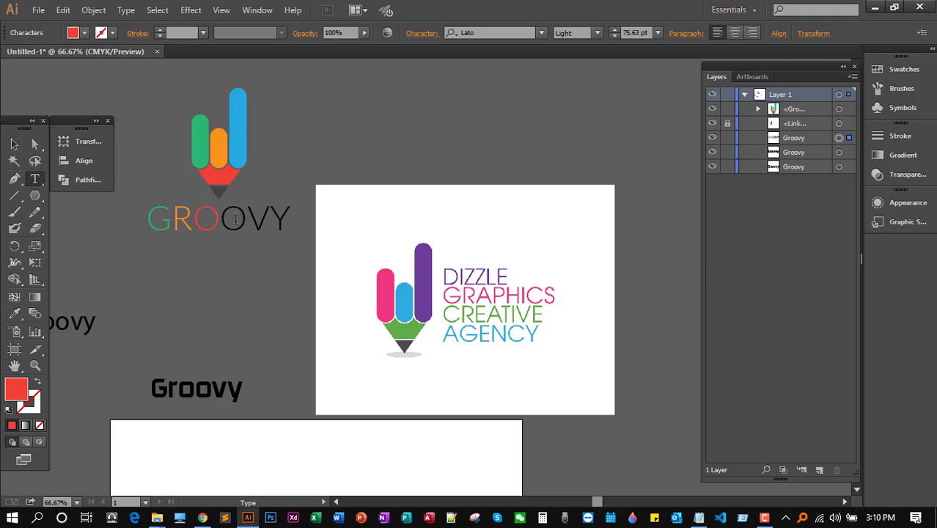
drag(246, 219, 220, 220)
click(15, 315)
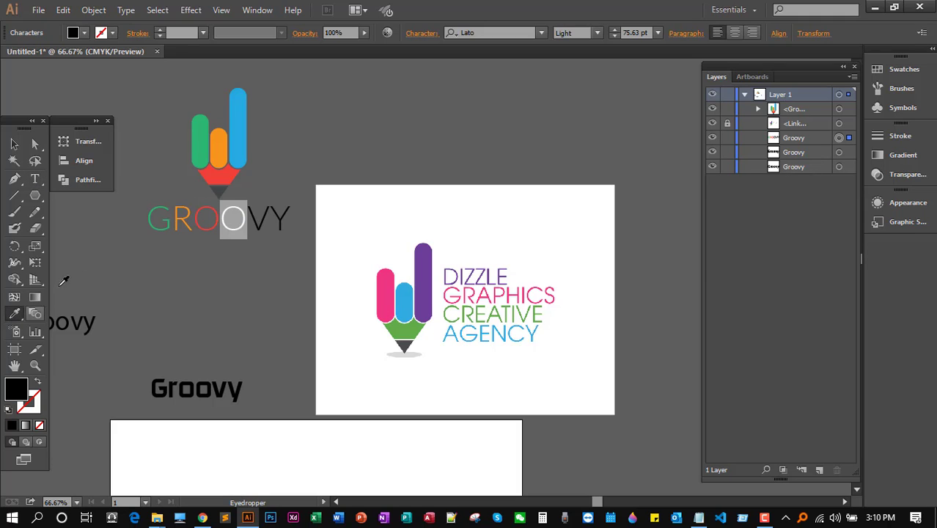
click(198, 136)
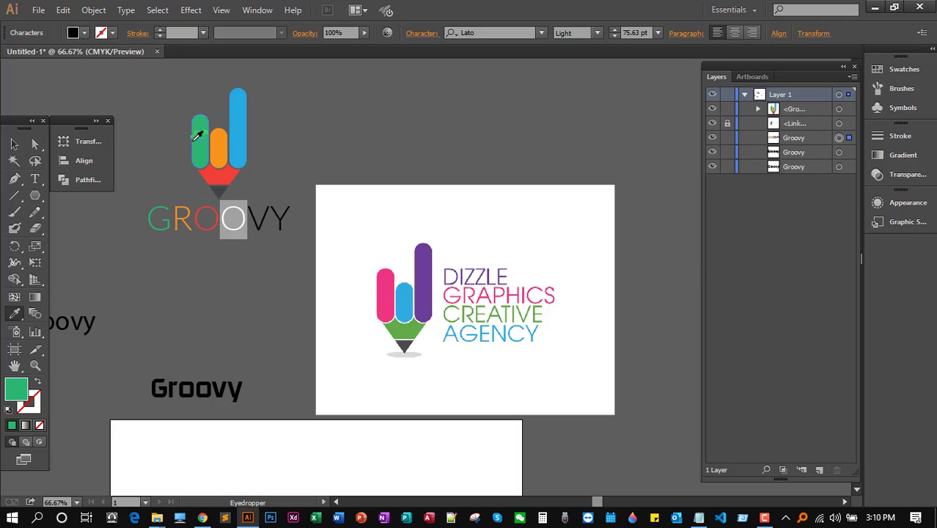
Recolour the letter V of GROOVY with the orange sampled from the pencil hand's middle bar
click(35, 179)
click(257, 217)
drag(270, 218, 247, 218)
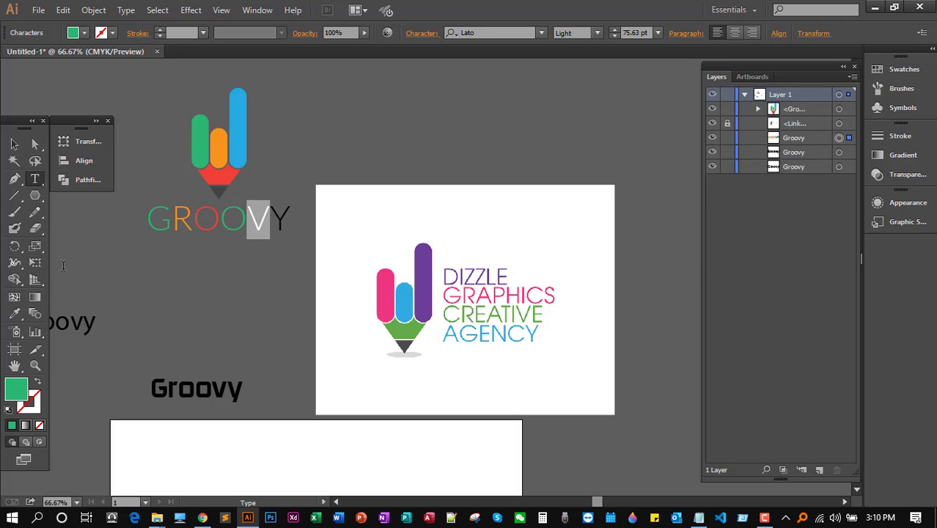
click(14, 314)
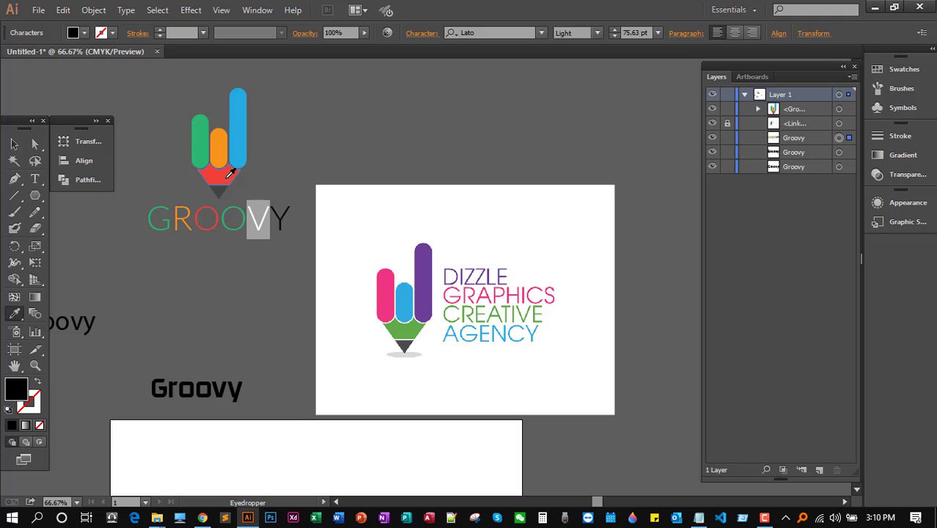
click(220, 152)
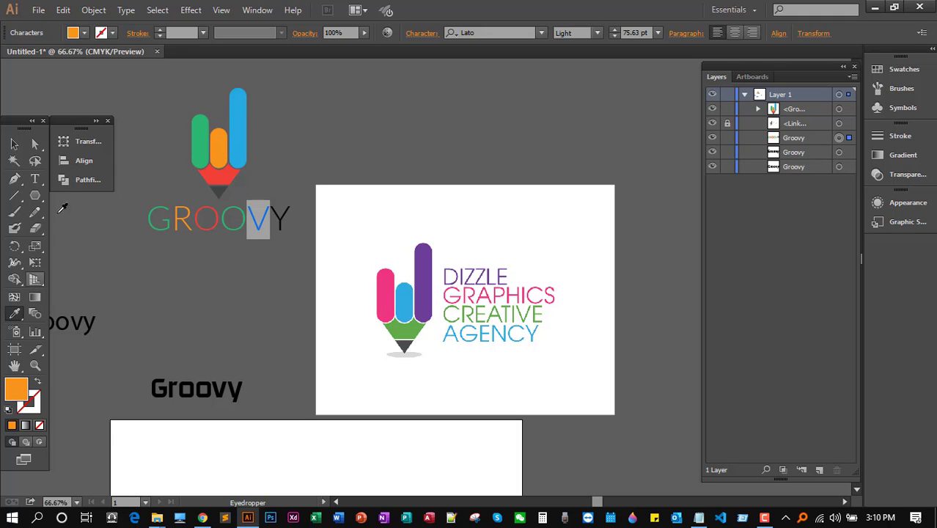
Recolour the letter Y of GROOVY with the blue sampled from the pencil hand's tallest bar, and deselect the text
click(35, 179)
click(287, 219)
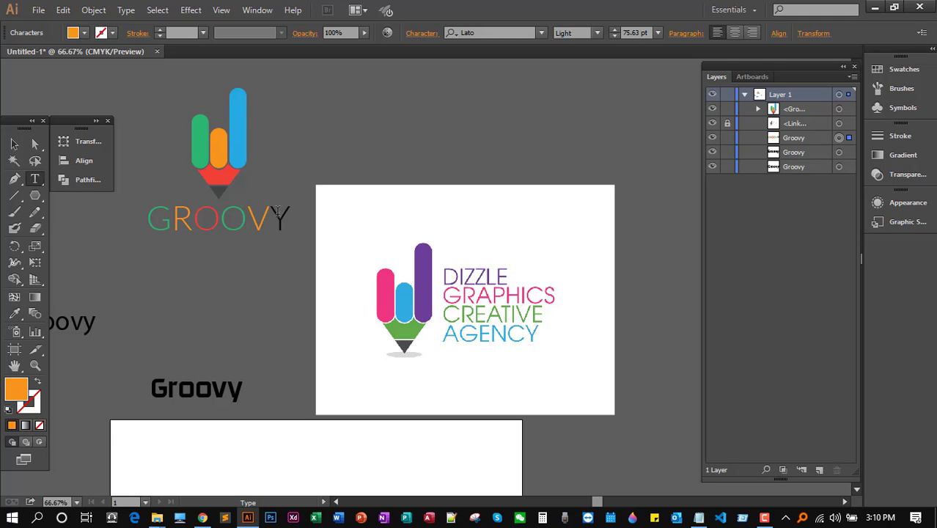
drag(290, 218, 269, 218)
click(15, 314)
click(15, 314)
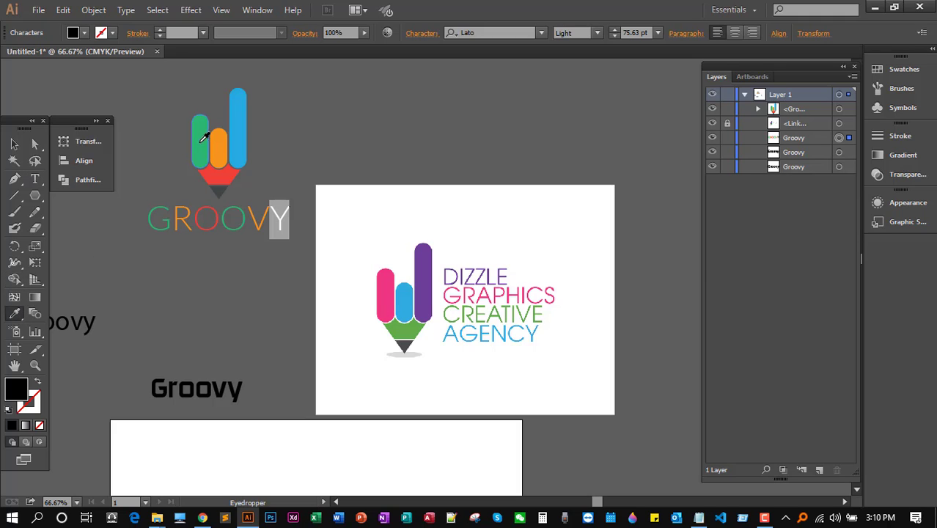
click(239, 140)
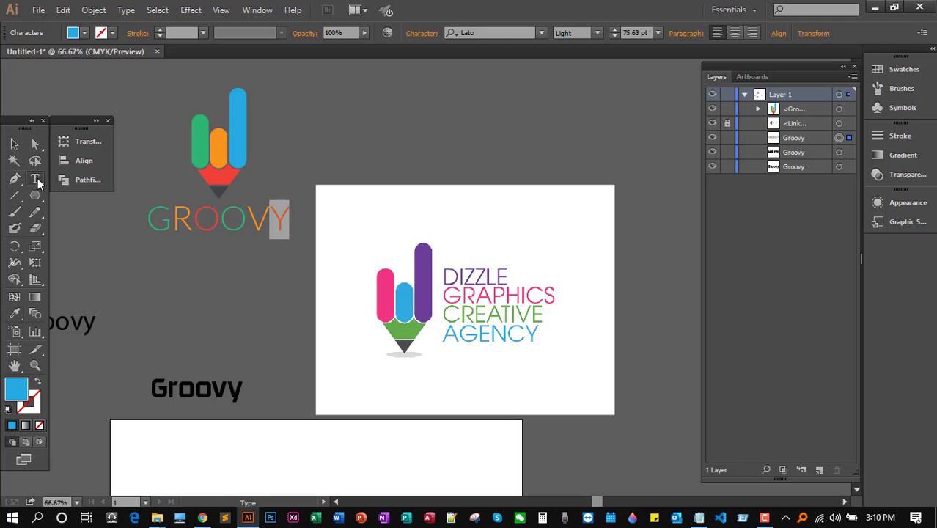
click(14, 144)
click(134, 185)
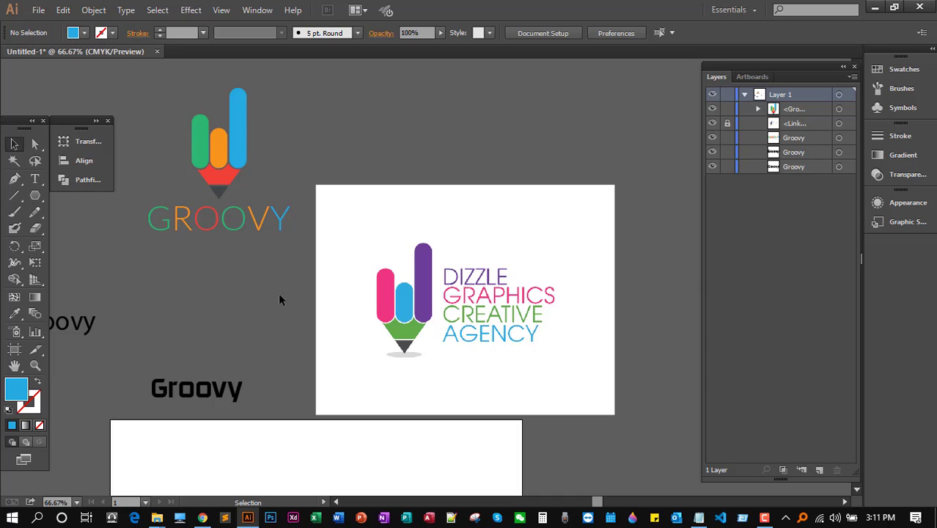
Unlock the linked Dizzle Graphics reference image and delete it
key(space)
drag(333, 115, 379, 140)
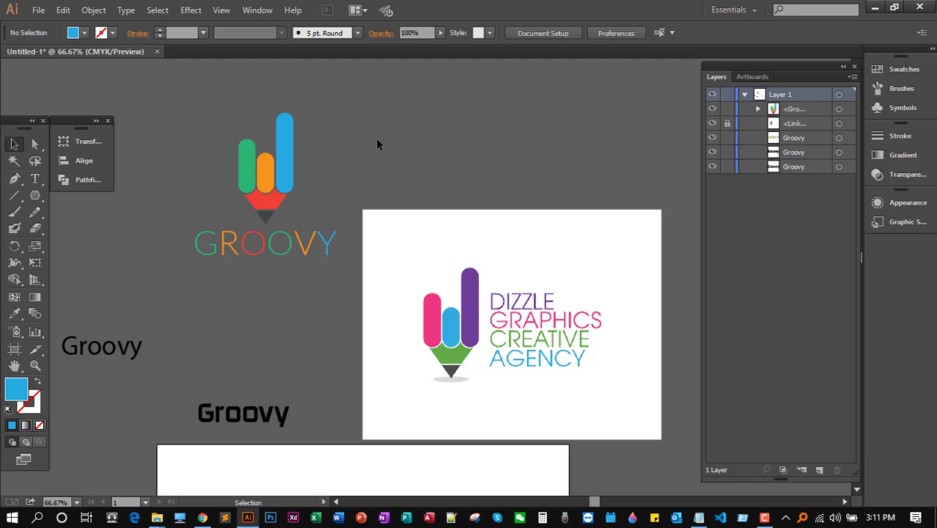
key(space)
drag(397, 160, 383, 105)
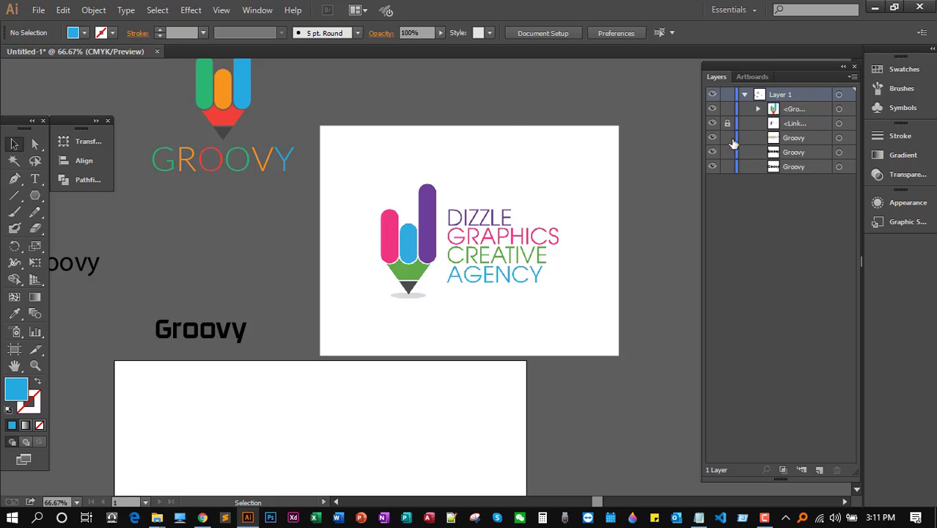
click(451, 210)
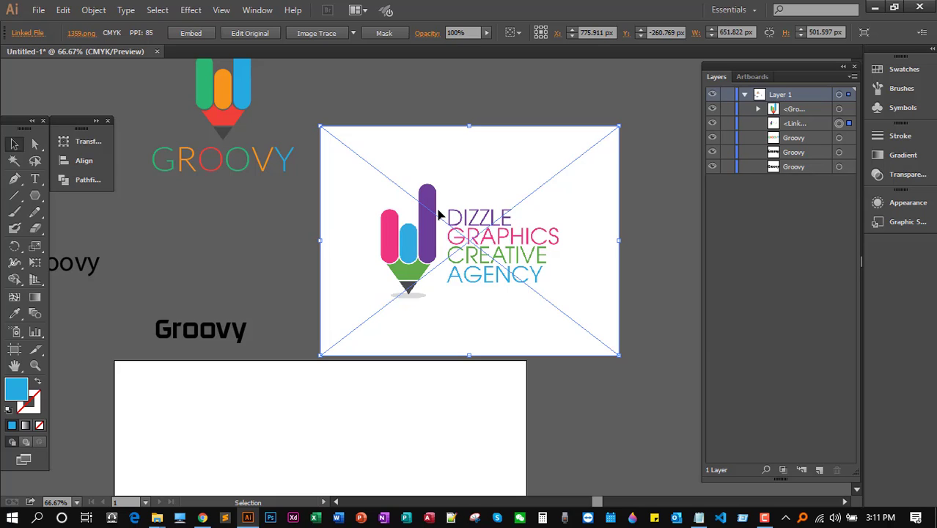
key(Delete)
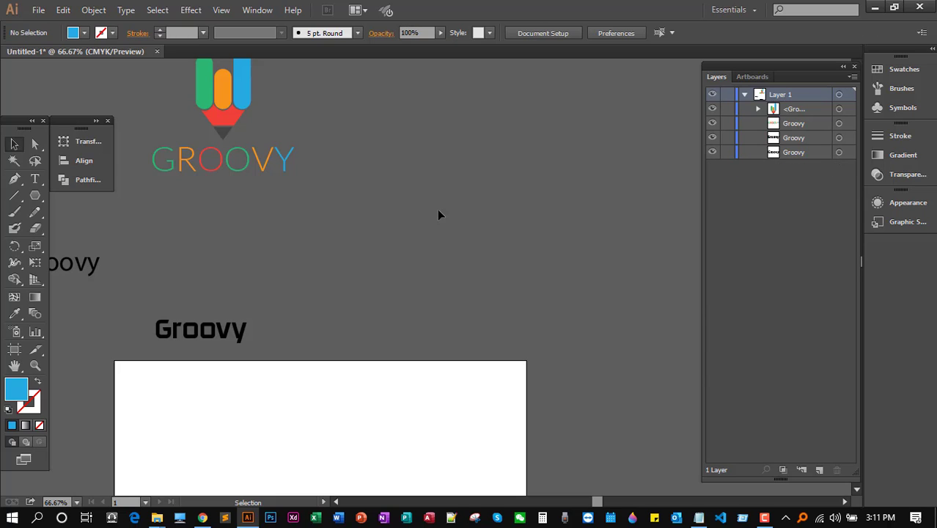
Delete the two spare black Groovy texts above the artboard
drag(459, 238, 548, 201)
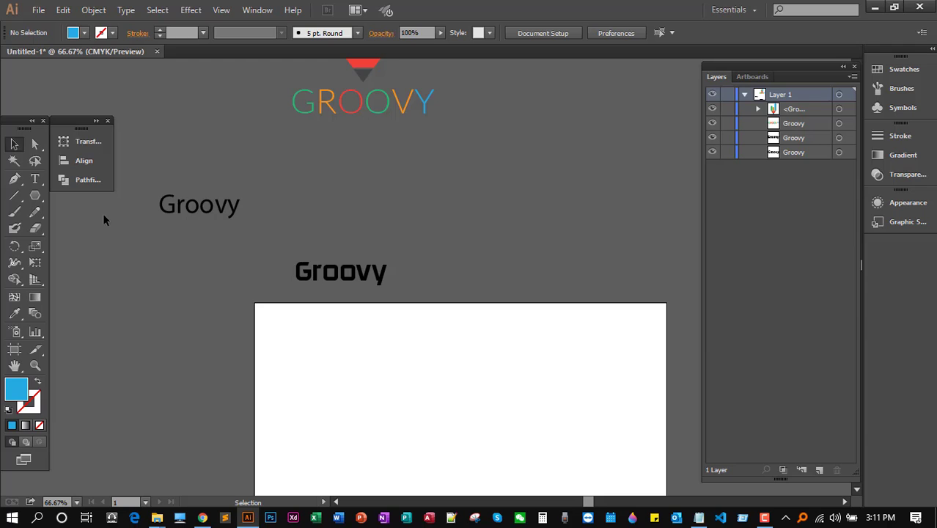
drag(134, 185, 285, 251)
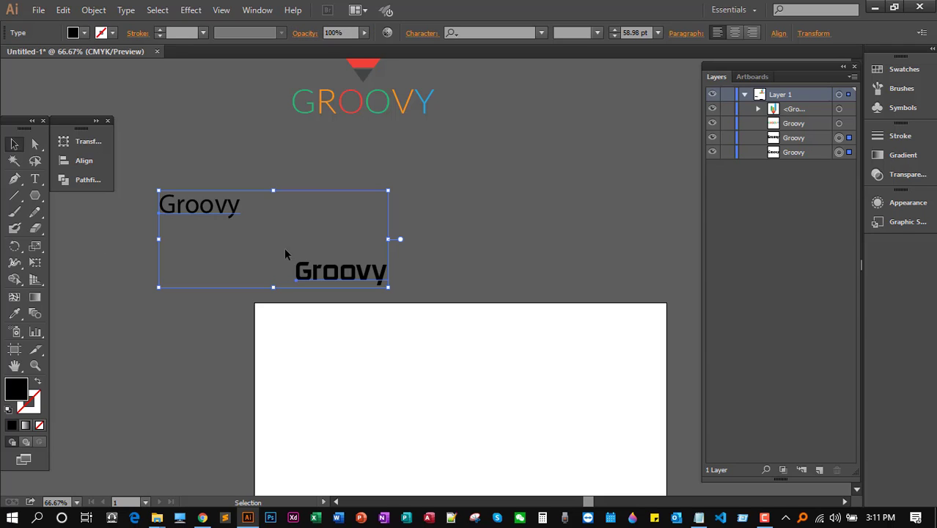
key(Delete)
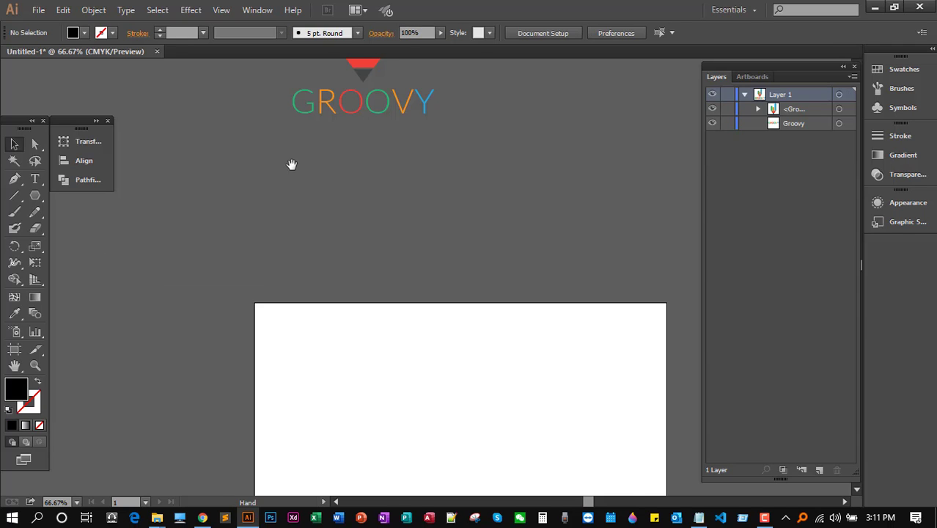
Draw a rectangle with a white fill and no stroke covering the whole artboard, and deselect it
drag(290, 162, 183, 219)
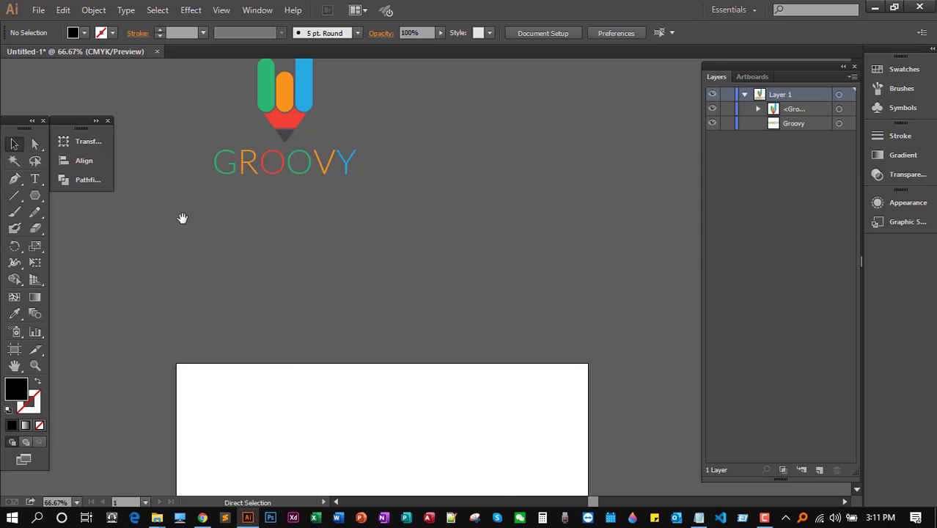
key(ctrl+minus)
key(ctrl+minus)
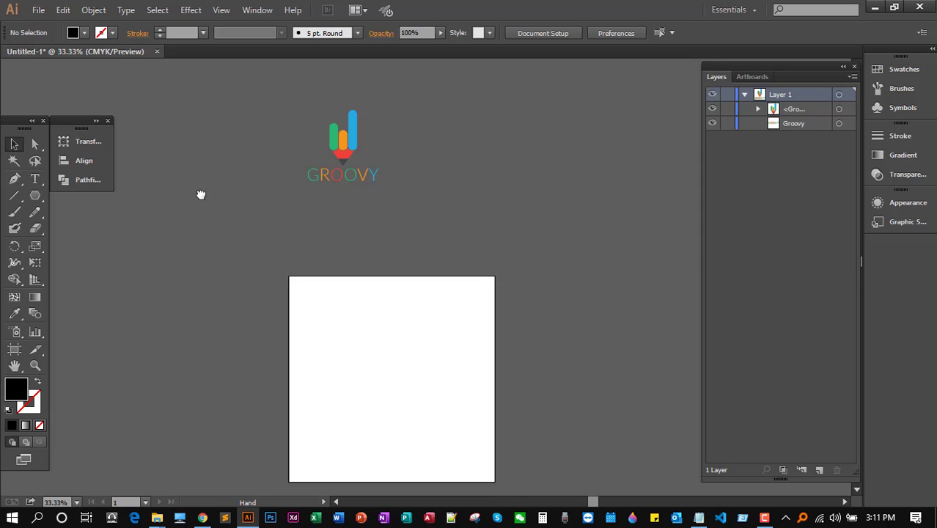
drag(307, 317, 265, 216)
drag(217, 152, 242, 185)
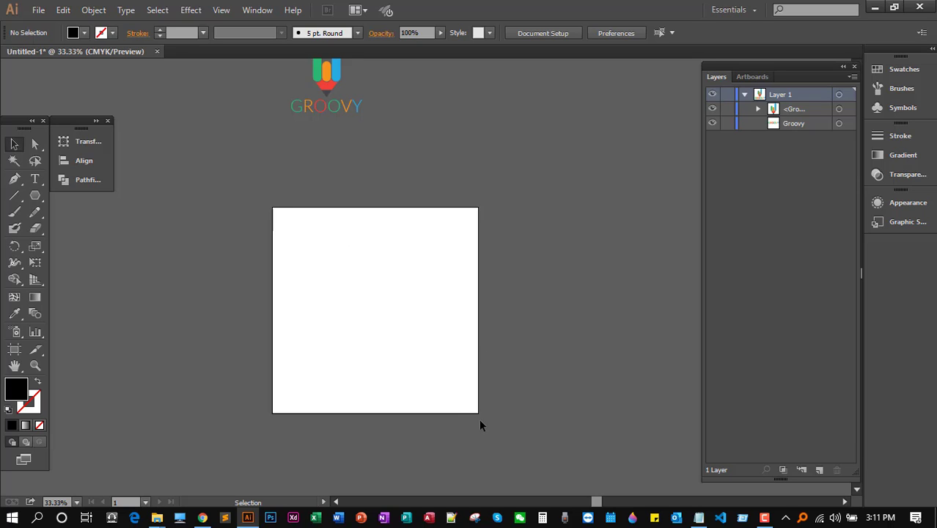
click(84, 32)
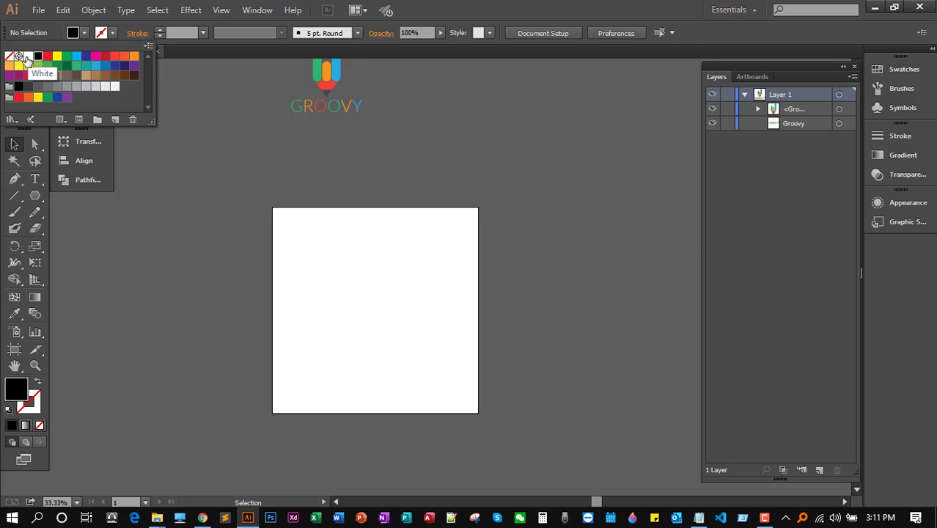
click(27, 57)
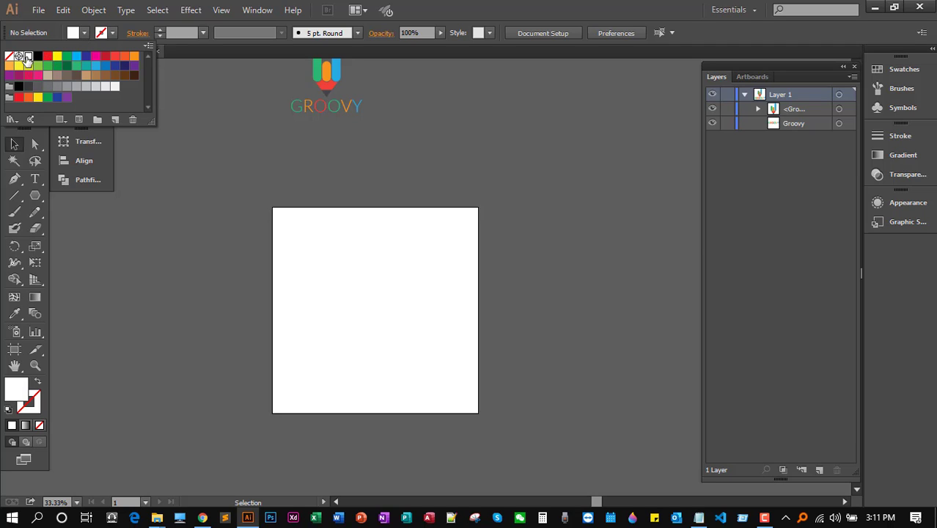
click(34, 198)
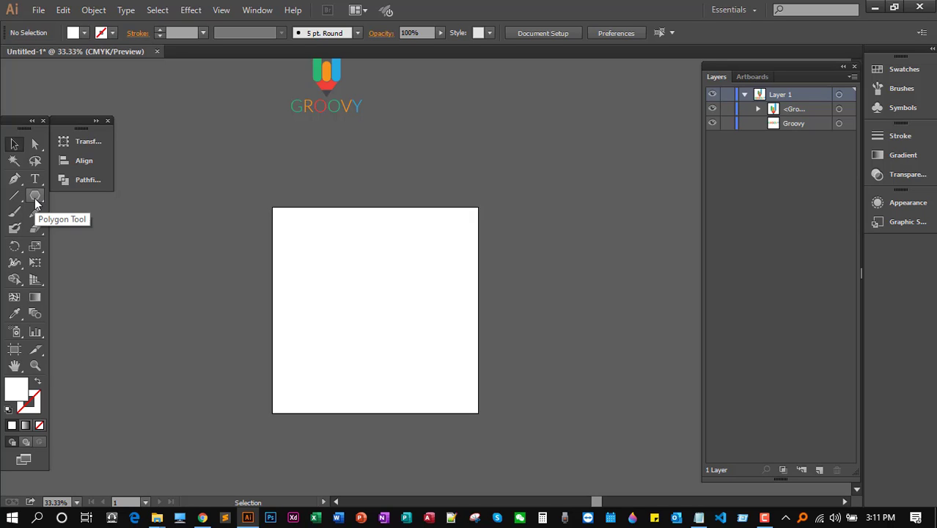
right_click(36, 198)
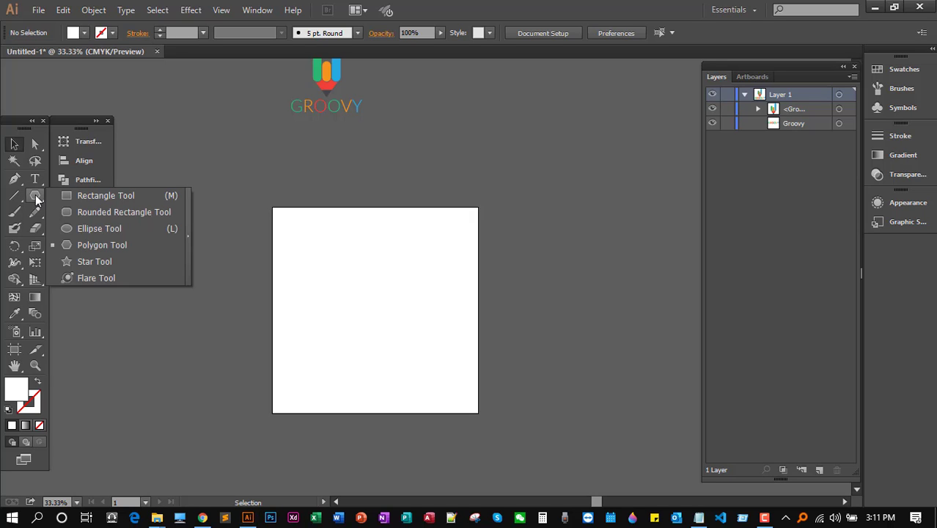
click(114, 197)
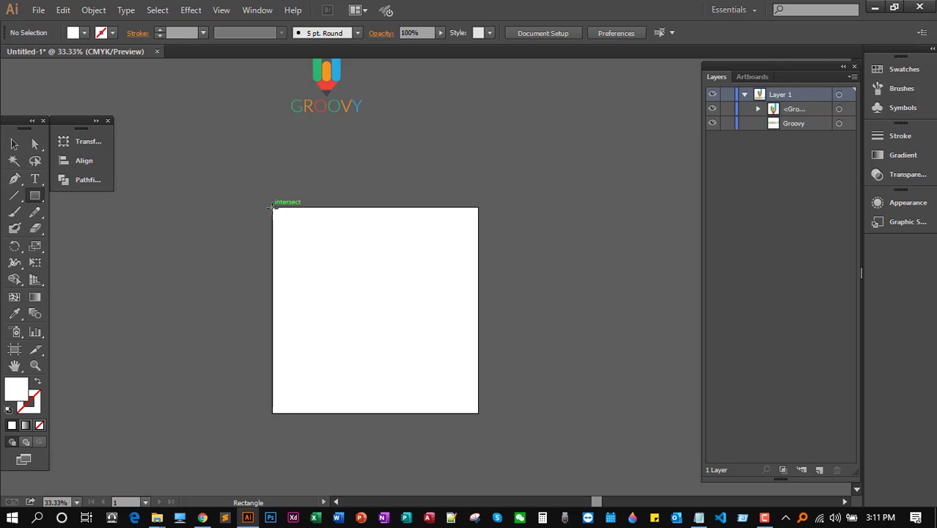
drag(272, 208, 477, 406)
click(248, 132)
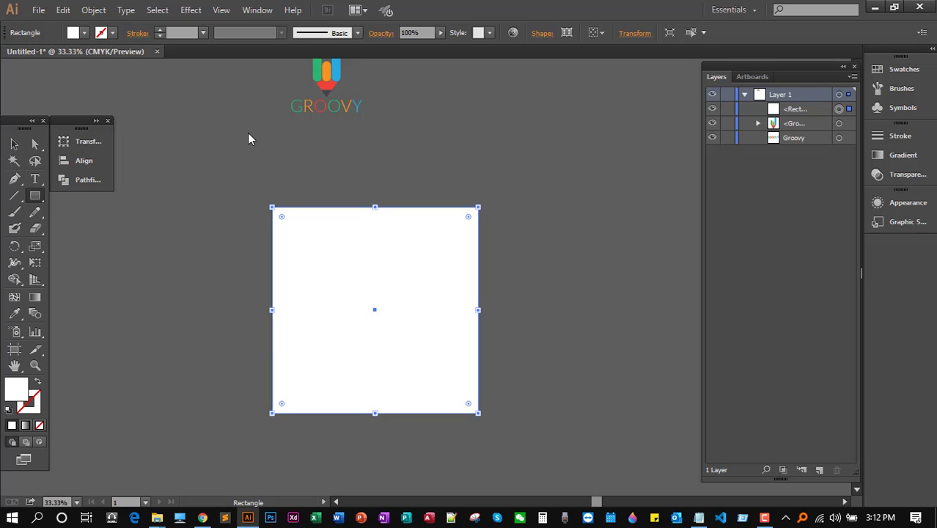
click(14, 144)
click(219, 171)
scroll(217, 171, up, 1)
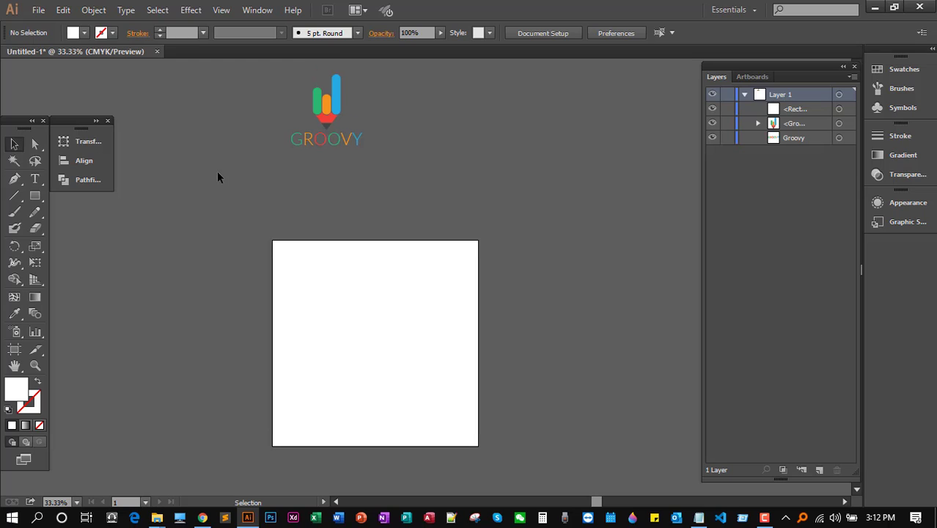
scroll(216, 174, up, 1)
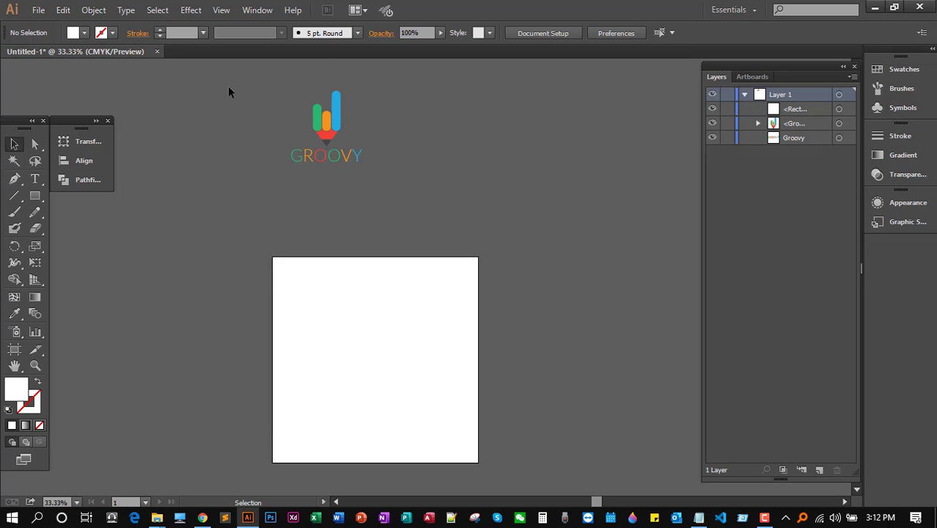
Group the pencil-hand icon with the GROOVY text into one logo
click(328, 116)
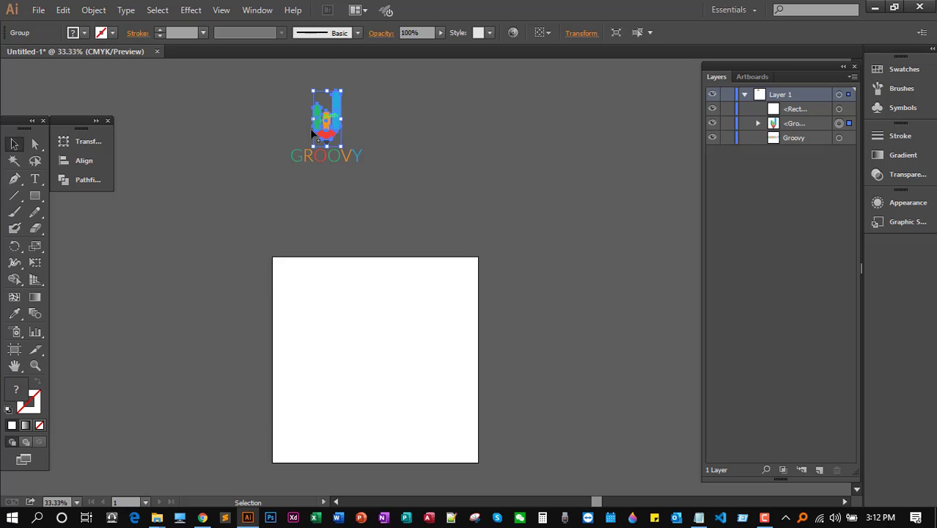
click(306, 162)
click(313, 126)
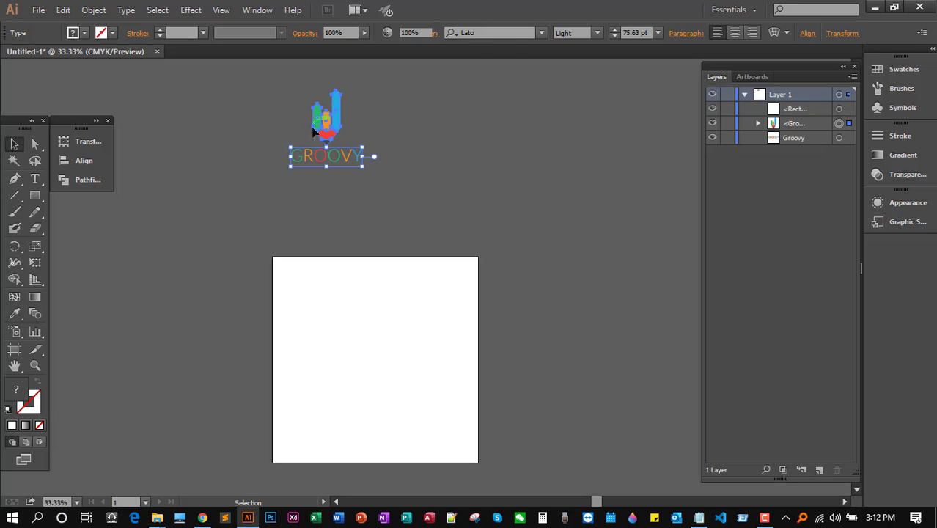
drag(251, 80, 386, 192)
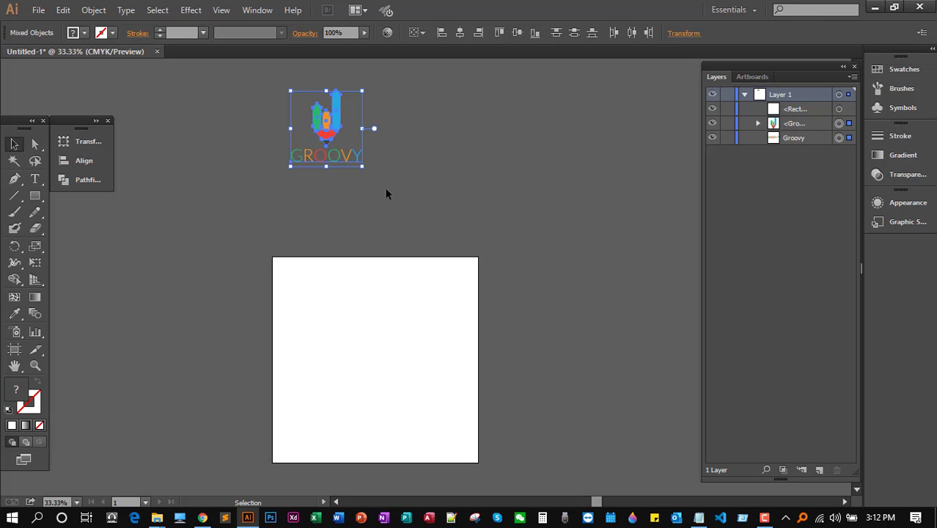
right_click(321, 117)
click(355, 181)
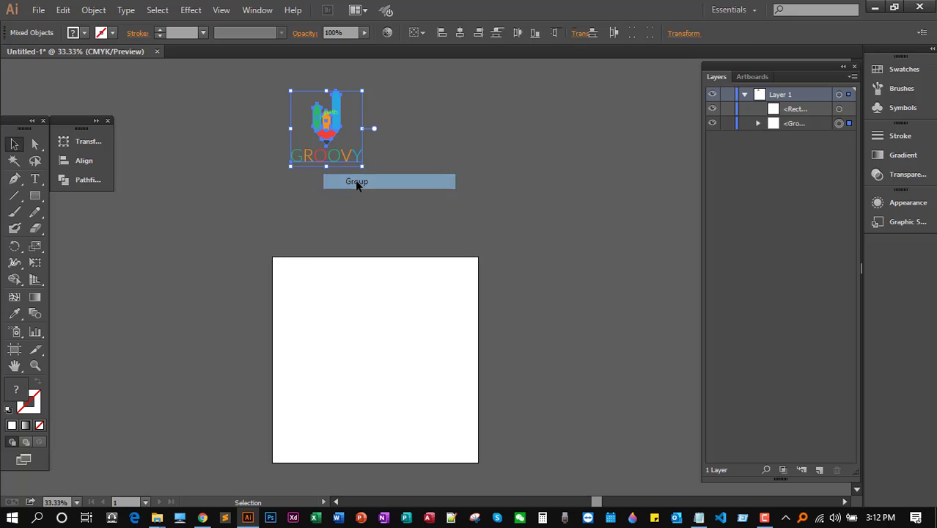
Move the grouped logo onto the artboard and stack it above the white rectangle
mouse_move(326, 126)
mouse_down()
mouse_move(366, 249)
mouse_move(366, 239)
mouse_up()
click(454, 228)
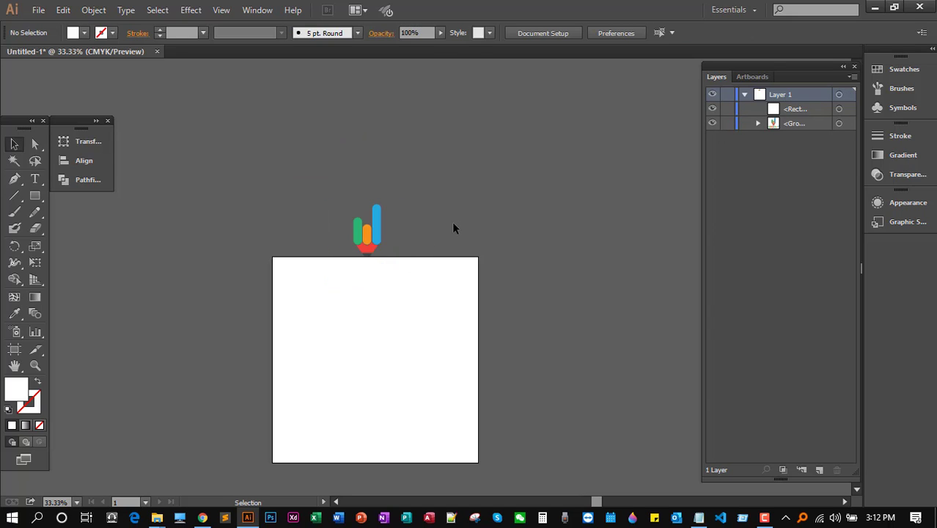
click(376, 233)
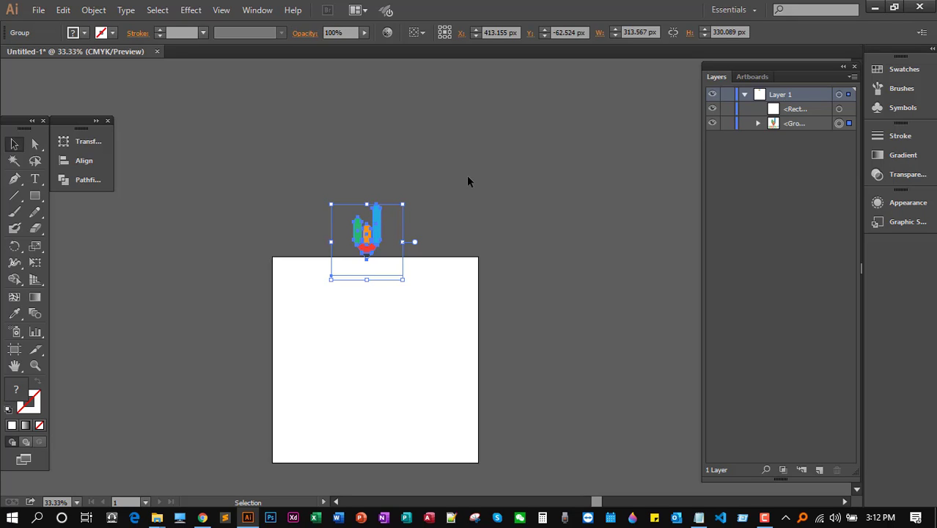
mouse_move(370, 251)
mouse_down()
mouse_move(373, 229)
mouse_move(375, 303)
mouse_up()
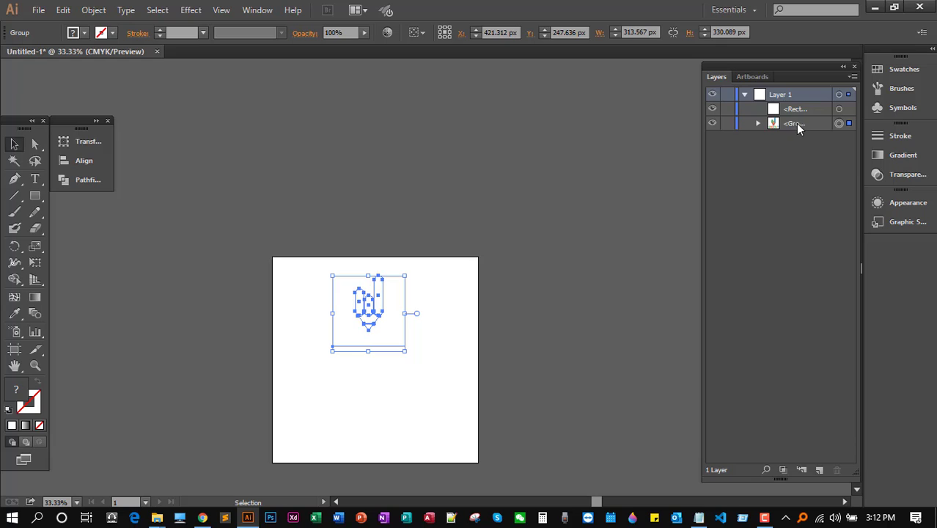
drag(793, 126, 792, 103)
key(ctrl+shift+a)
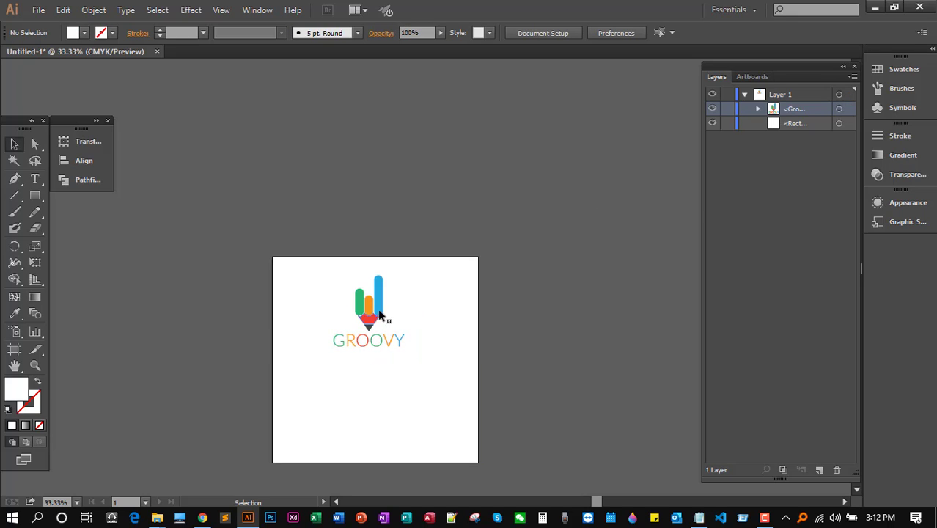
Enlarge the logo proportionally to about 439 by 462 px and position it near the artboard's centre
scroll(411, 212, down, 1)
scroll(406, 209, down, 1)
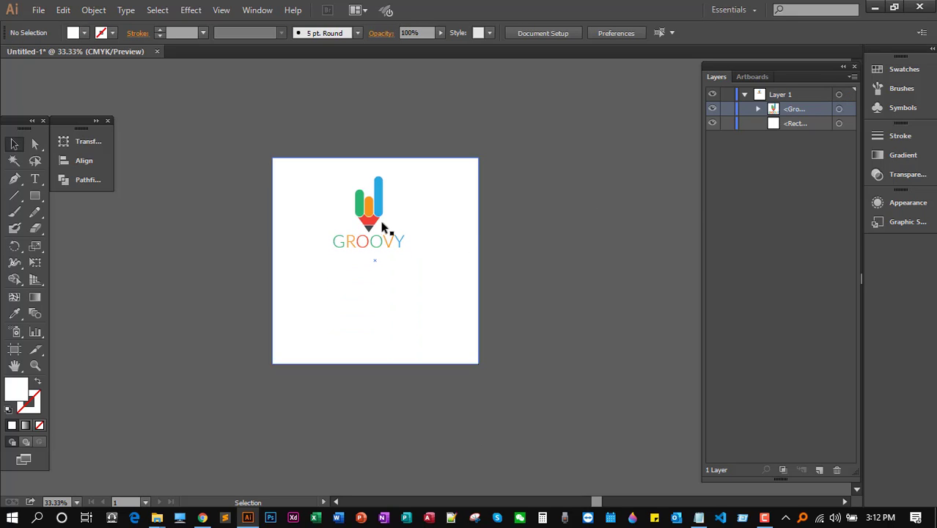
click(373, 222)
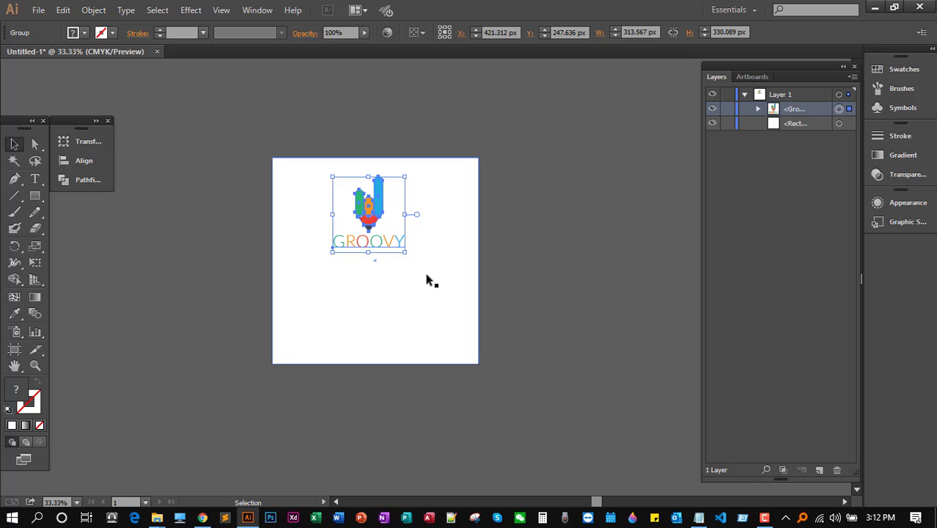
drag(405, 252, 386, 255)
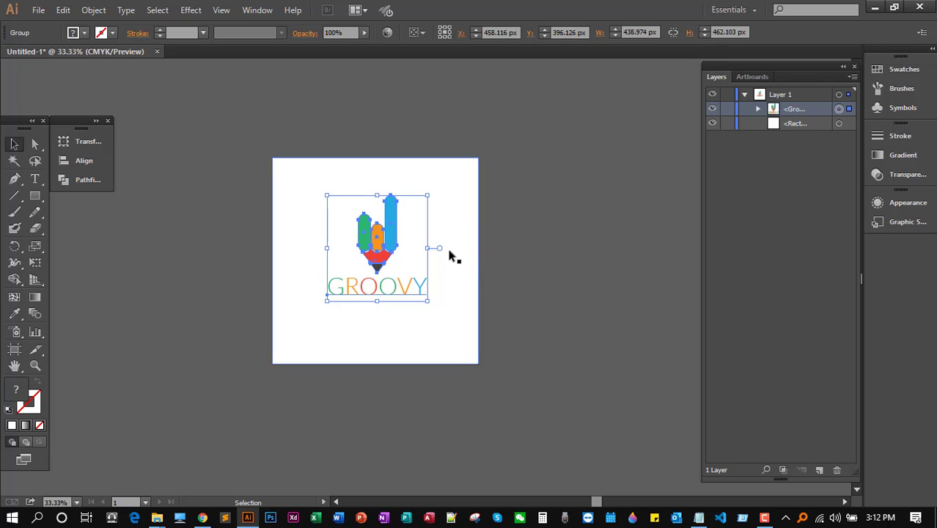
drag(380, 248, 379, 254)
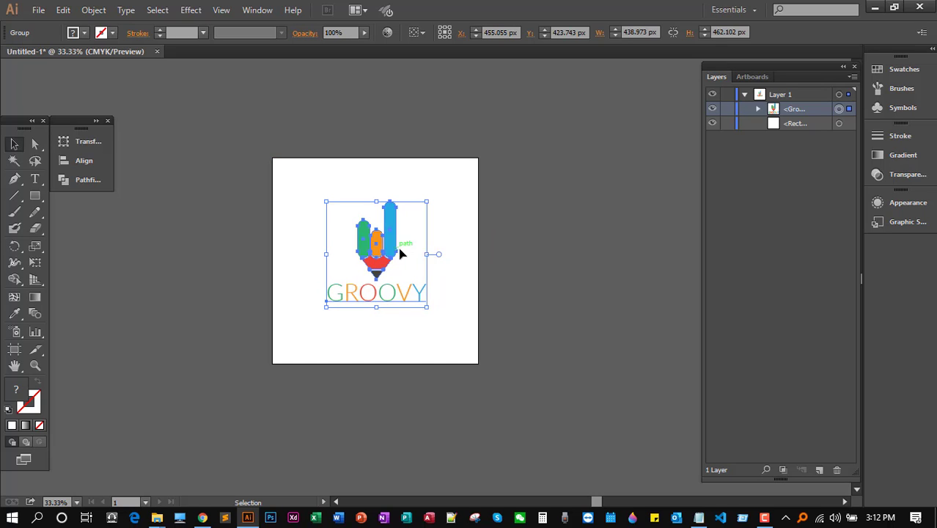
click(579, 246)
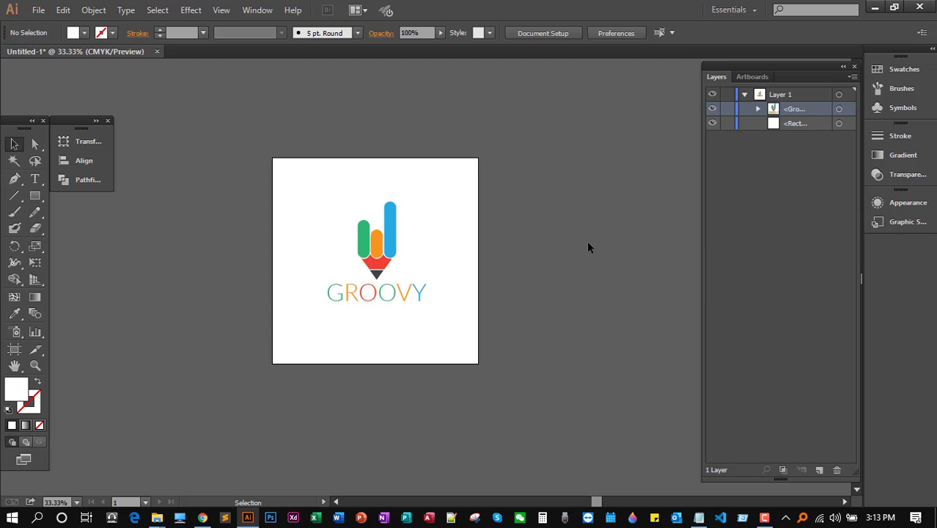
Place a copy of the logo on the canvas beside the artboard and ungroup it
click(391, 262)
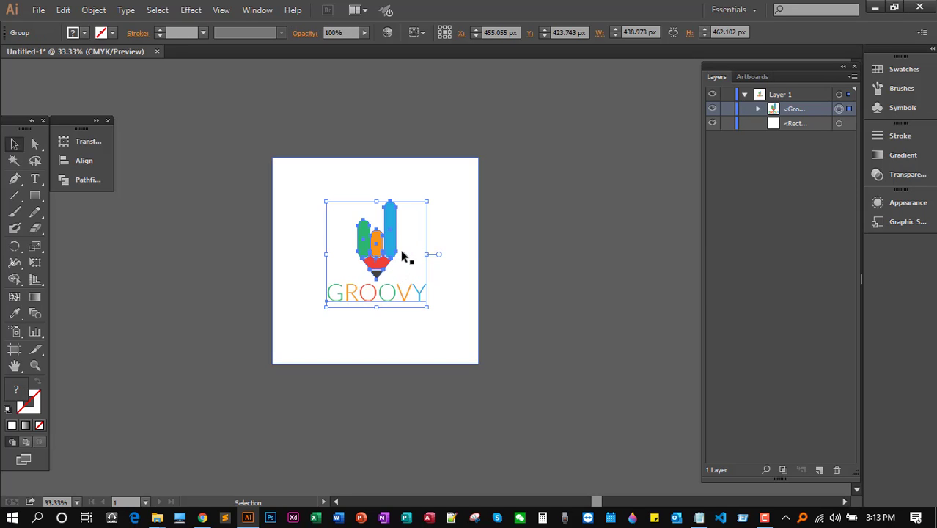
drag(402, 256, 200, 234)
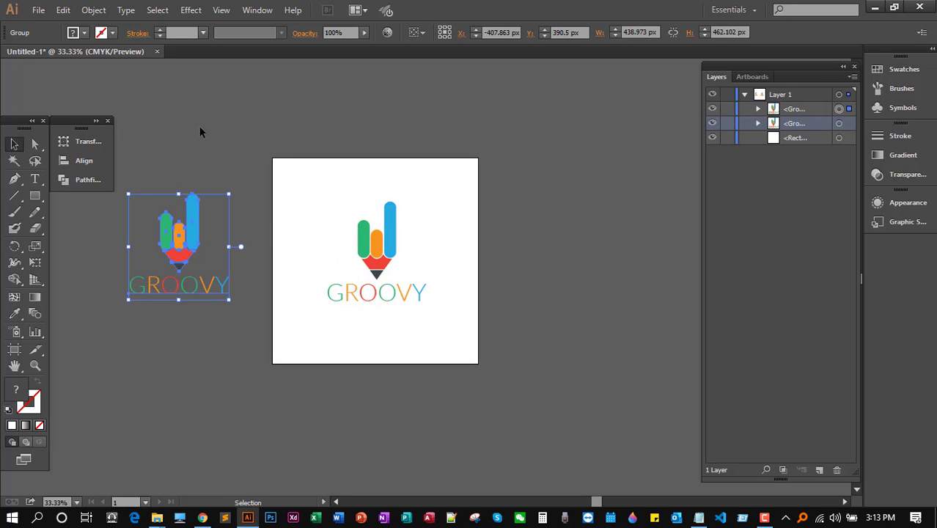
right_click(192, 252)
click(234, 331)
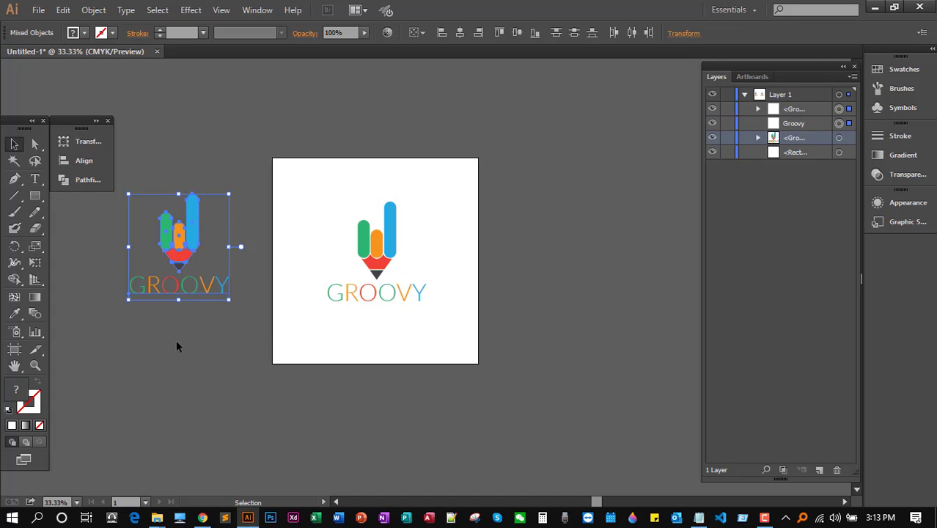
Delete the GROOVY text from the ungrouped logo copy
click(221, 305)
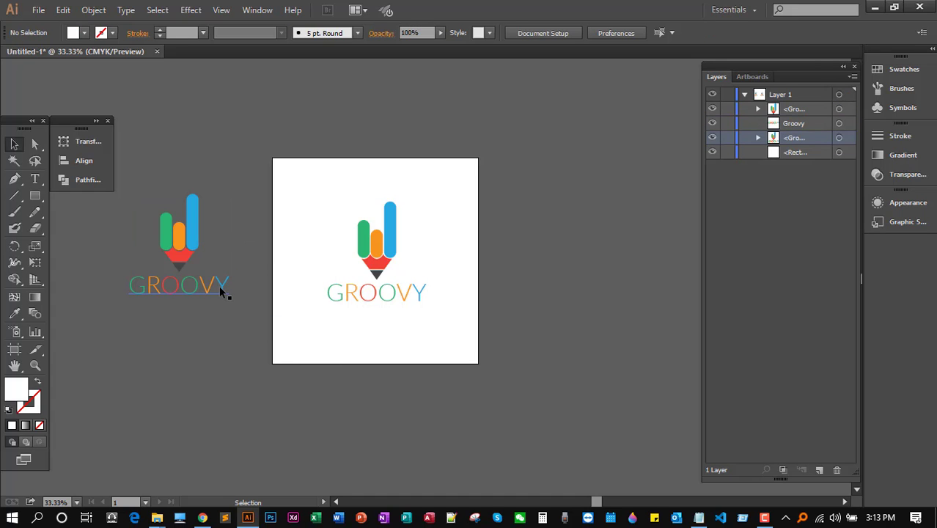
click(219, 287)
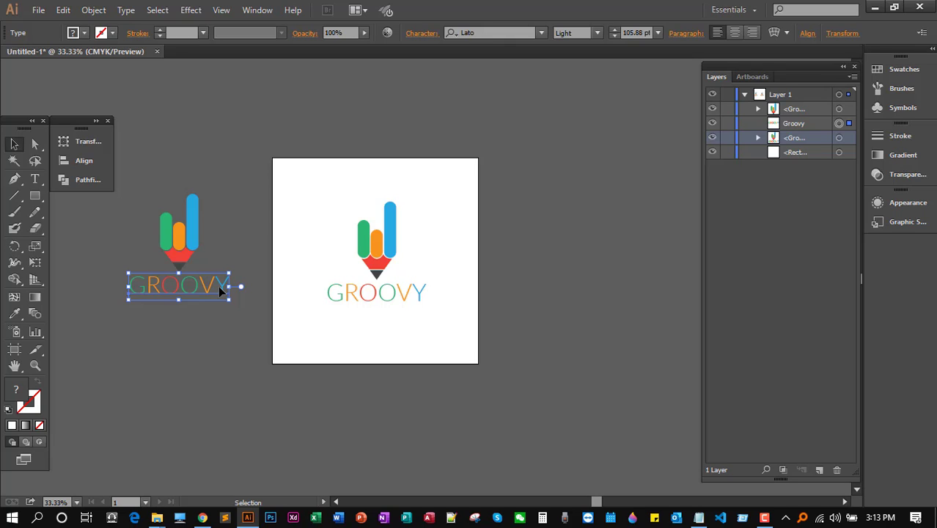
key(Delete)
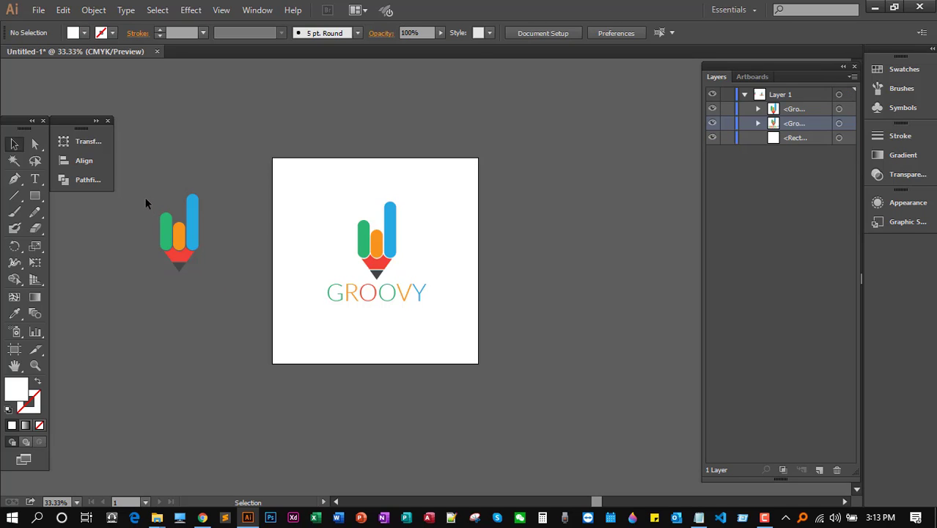
Reorder the copied pencil hand so it sits beneath the logo group but above the white rectangle
click(178, 234)
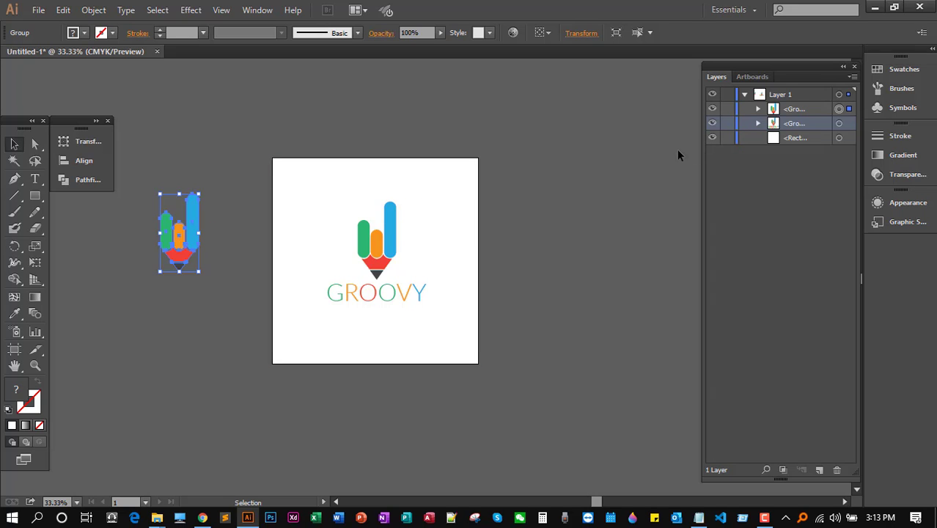
click(389, 265)
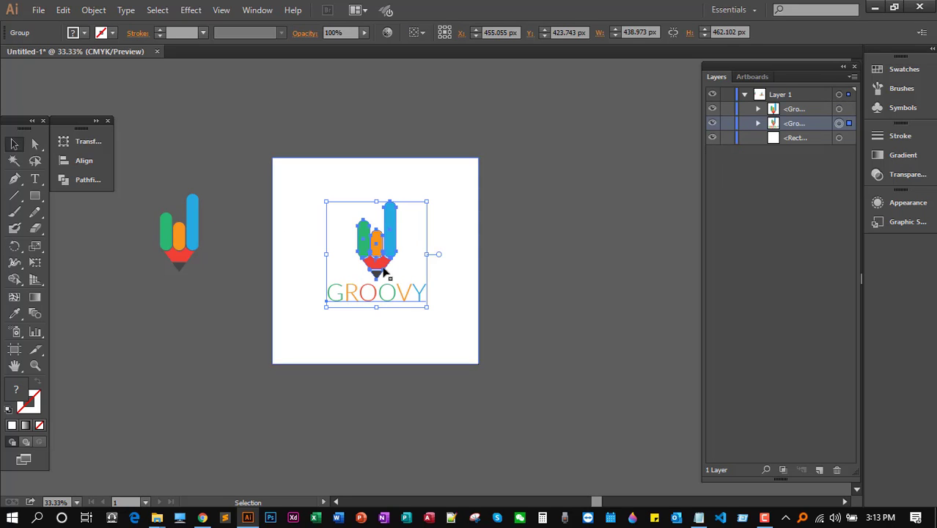
click(189, 252)
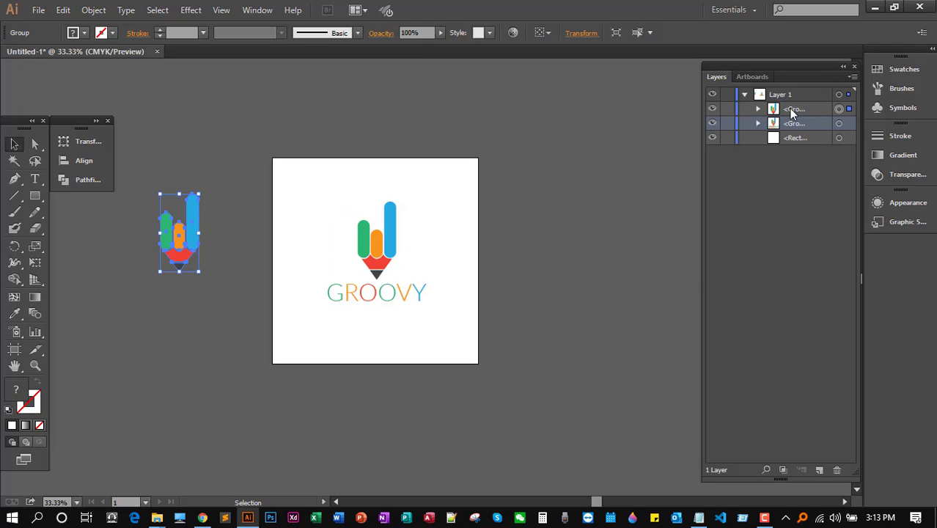
drag(791, 110, 796, 129)
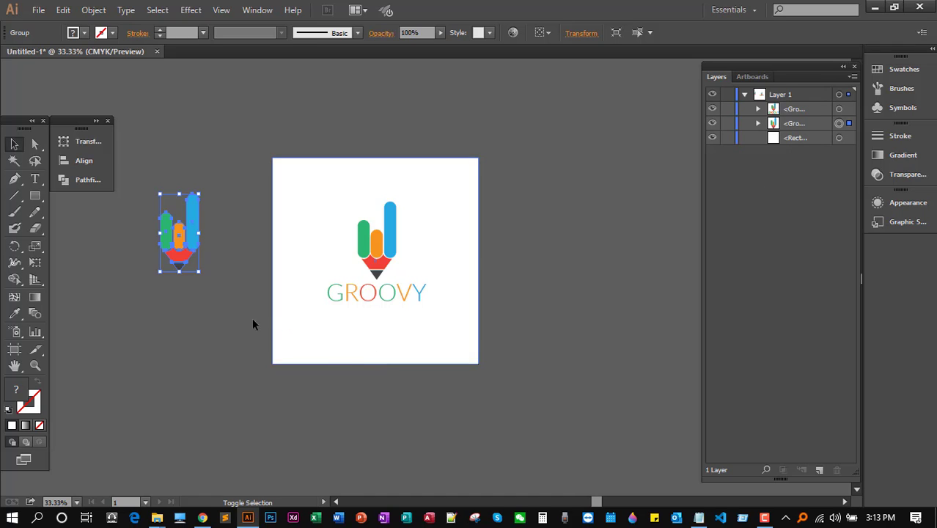
Enlarge the copied pencil hand to about twice its size and centre it on the artboard behind the logo
drag(198, 271, 232, 318)
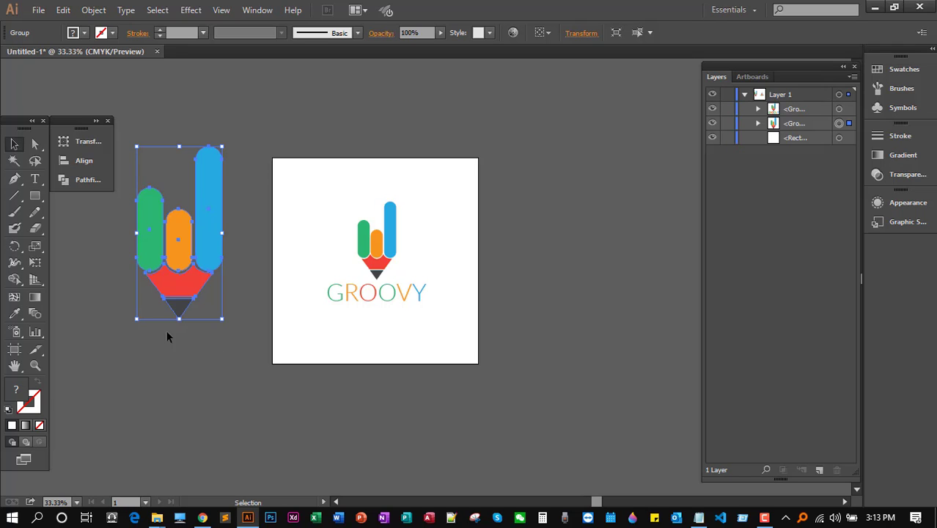
mouse_move(175, 290)
mouse_down()
mouse_move(365, 307)
mouse_move(366, 319)
mouse_up()
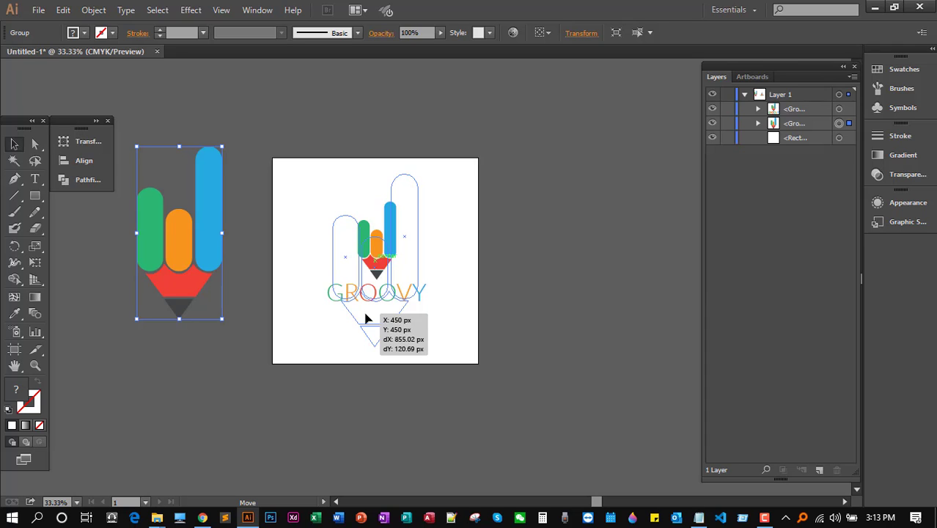
drag(365, 318, 366, 318)
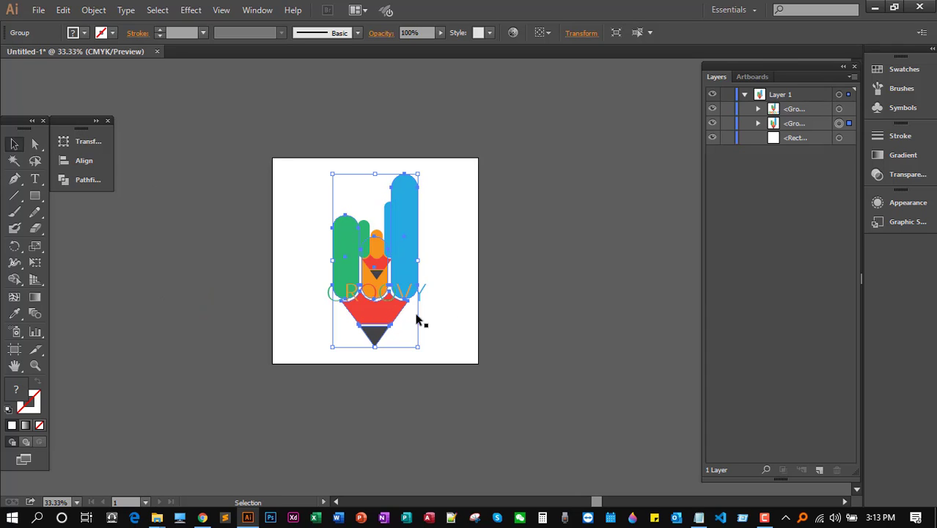
click(583, 299)
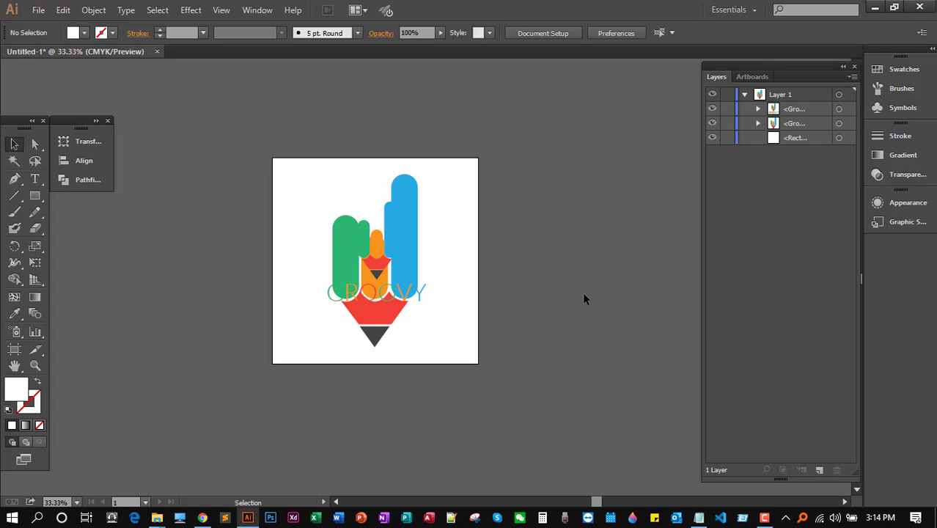
Set the opacity of the large background pencil hand to 15%
click(840, 125)
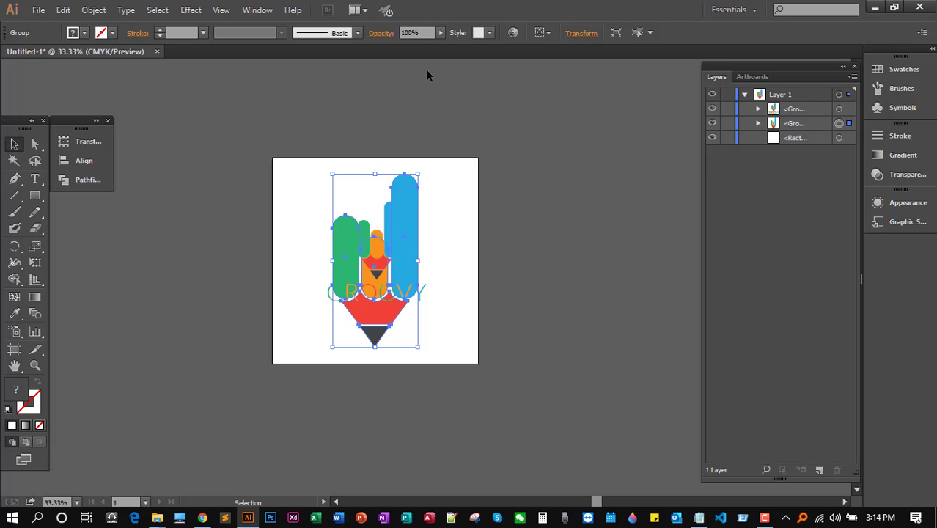
drag(440, 34, 405, 47)
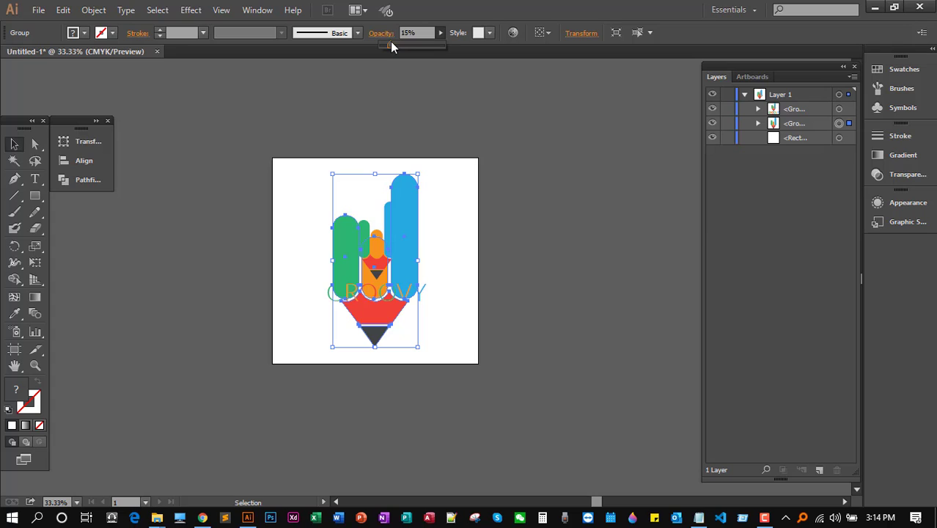
drag(390, 41, 390, 40)
click(617, 147)
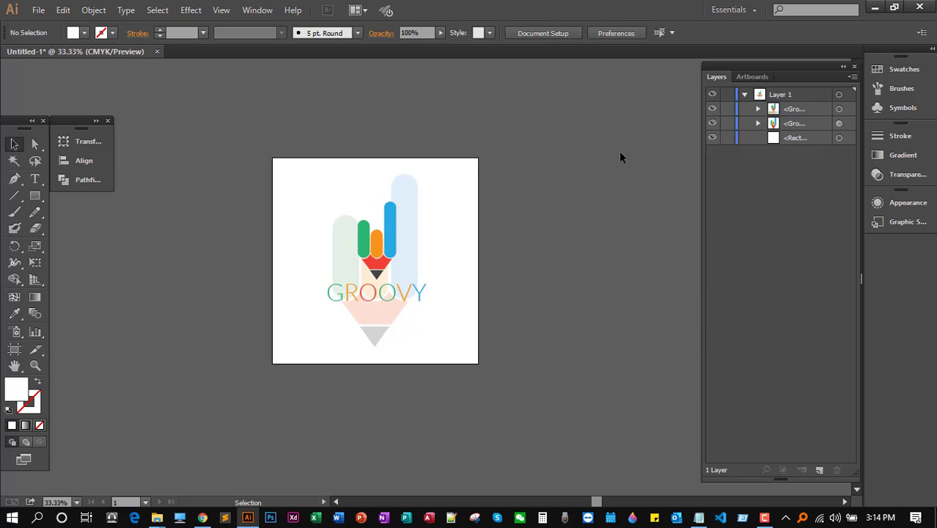
Lower the opacity of the large background pencil hand further for a fainter watermark
click(839, 124)
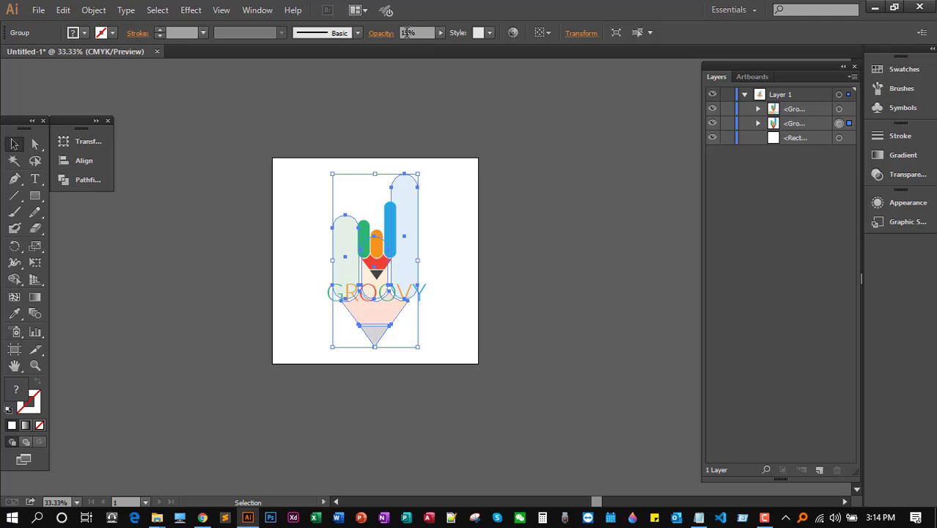
drag(408, 33, 389, 34)
text(1)
click(532, 131)
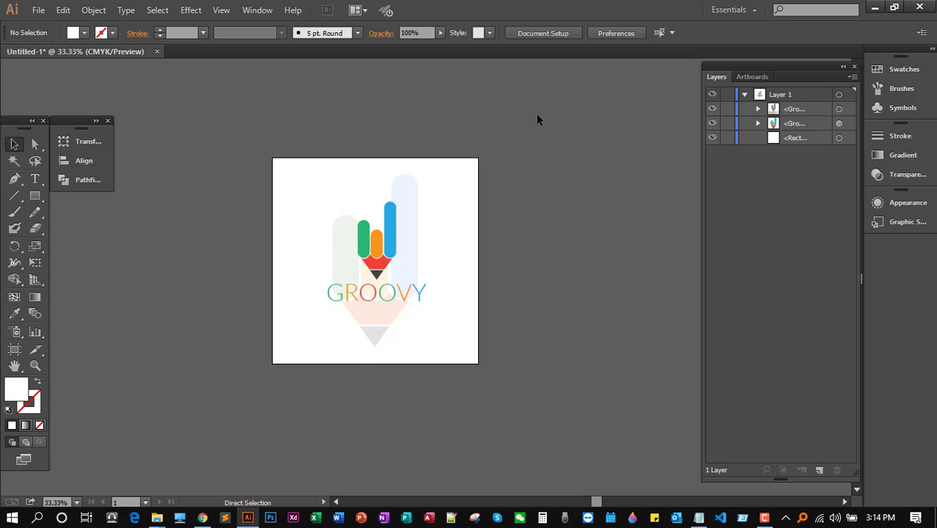
Shift the small logo group slightly down over the faint pencil hand, and deselect it
key(ctrl+plus)
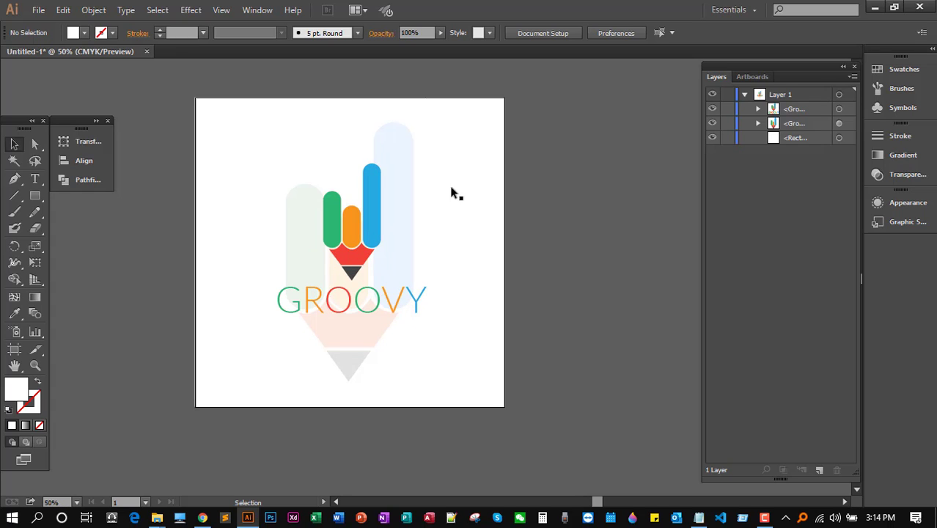
click(353, 261)
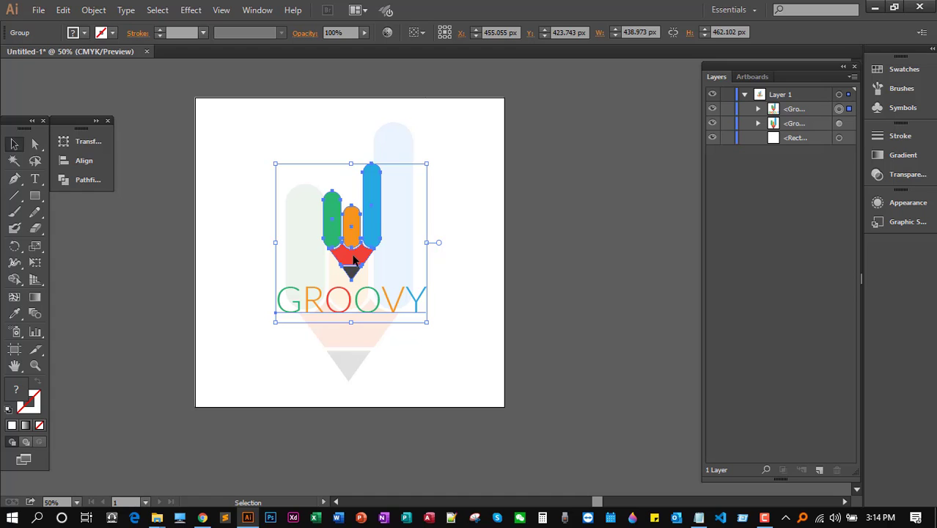
drag(353, 261, 353, 270)
click(622, 227)
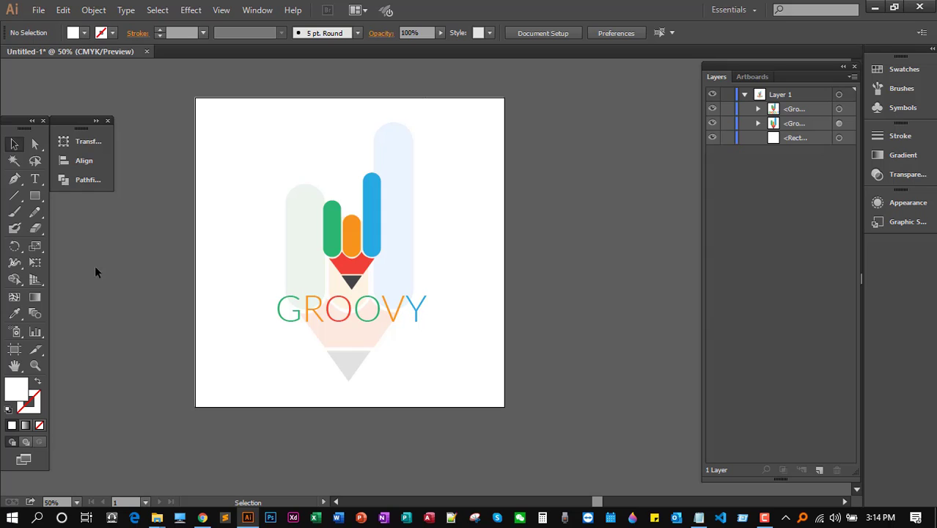
Start saving the document and choose the groovycreative folder on the Materials (D:) drive as its location
click(38, 11)
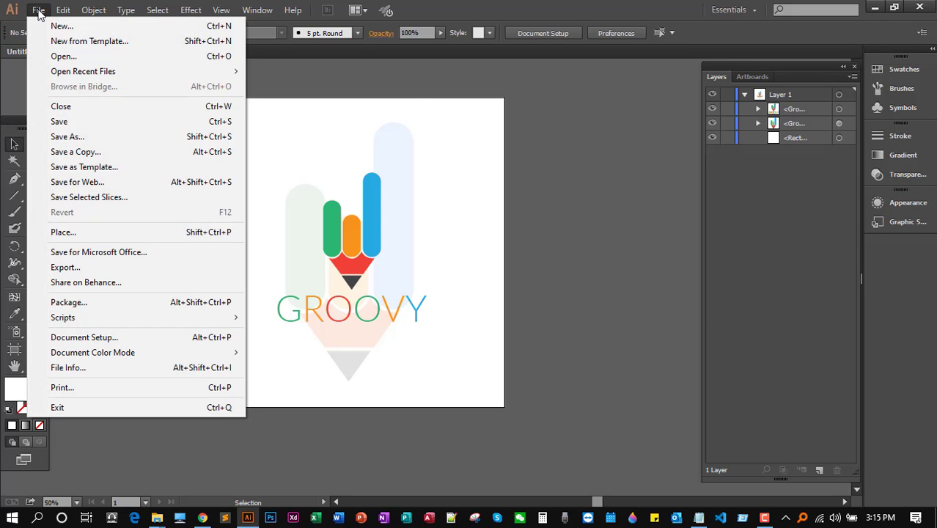
click(90, 134)
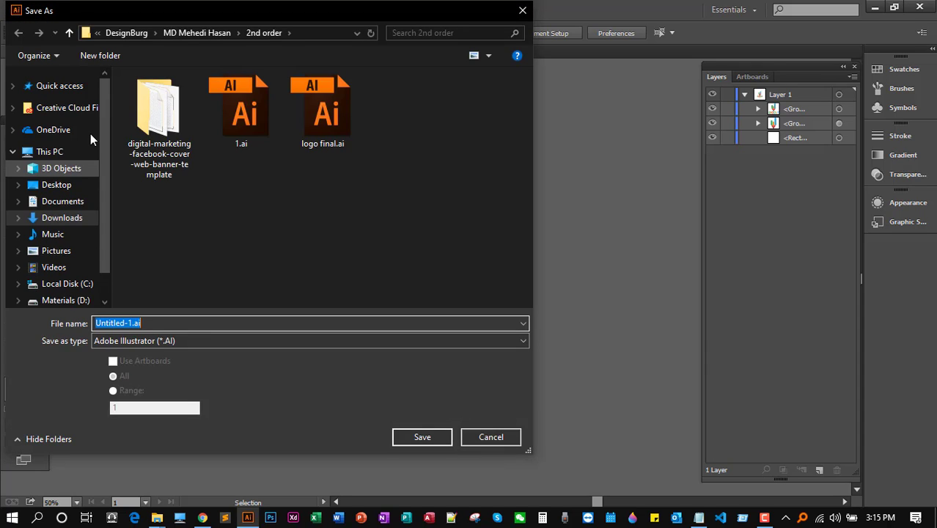
drag(104, 191, 111, 250)
click(81, 252)
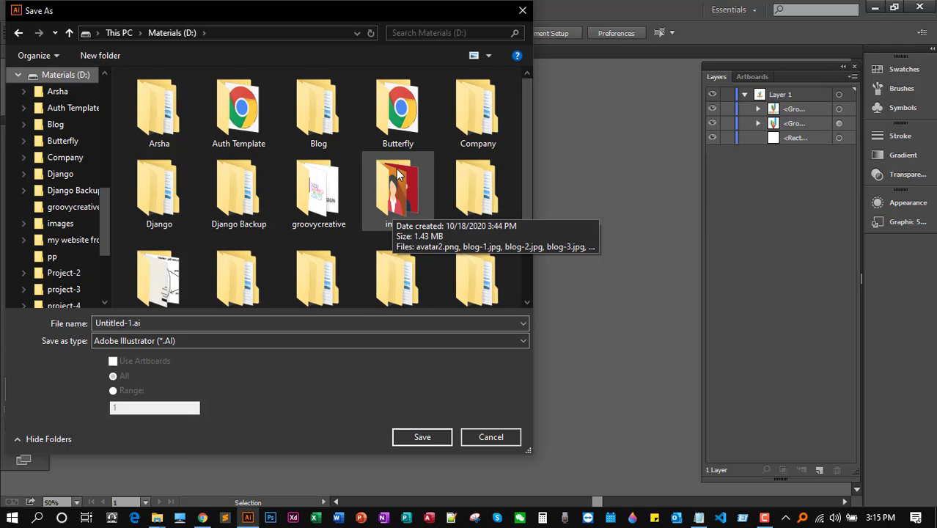
scroll(396, 205, down, 1)
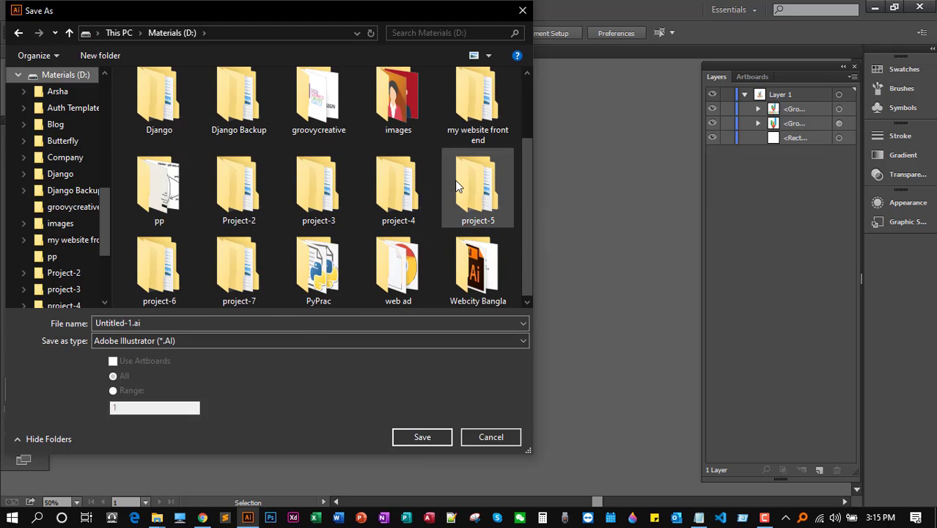
scroll(522, 195, up, 1)
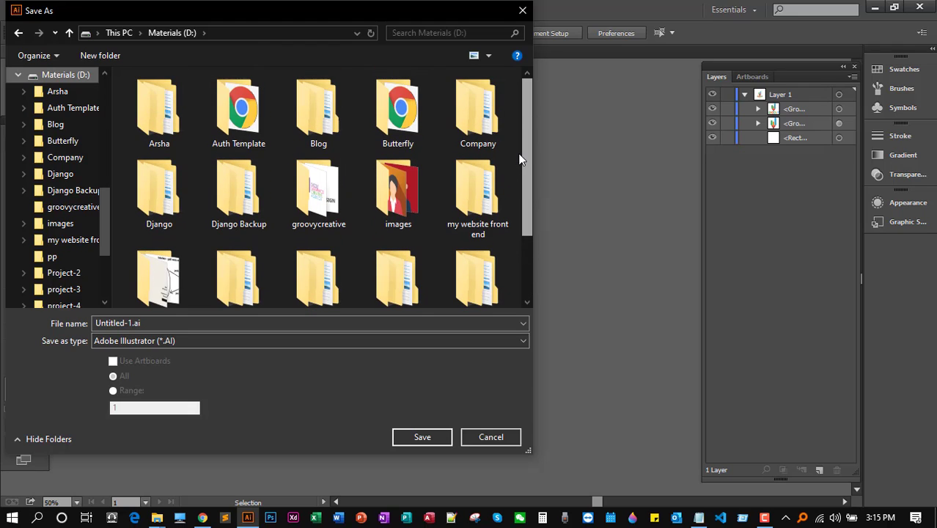
double_click(325, 200)
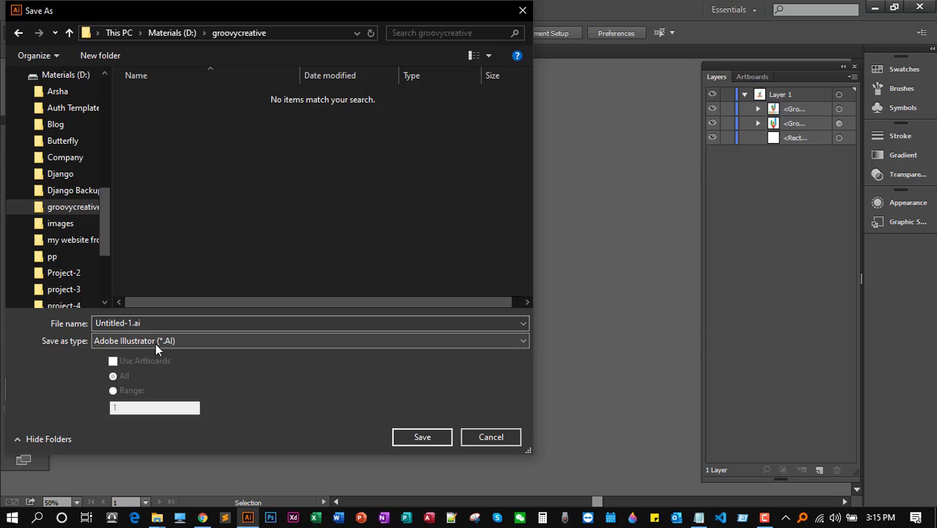
Name the file design-1 and save it in Adobe Illustrator format with the Illustrator CC version options
click(154, 324)
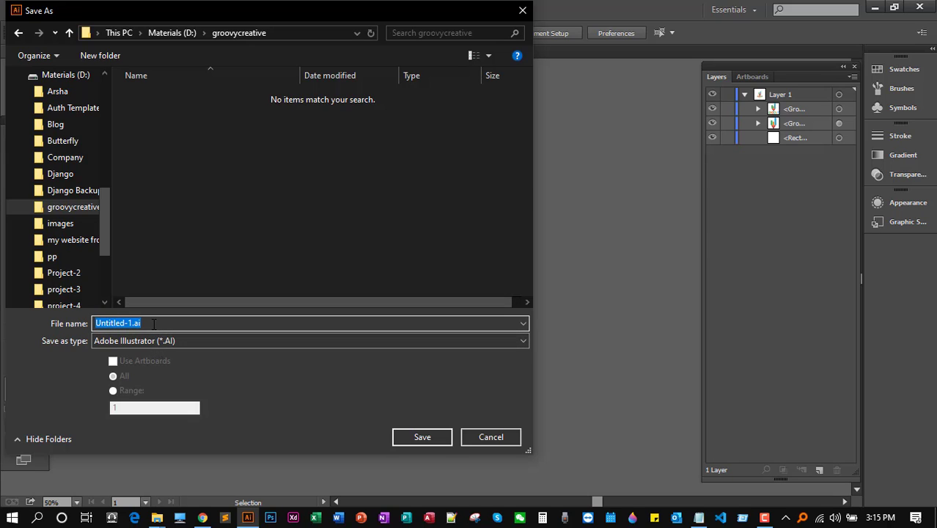
text(design-1)
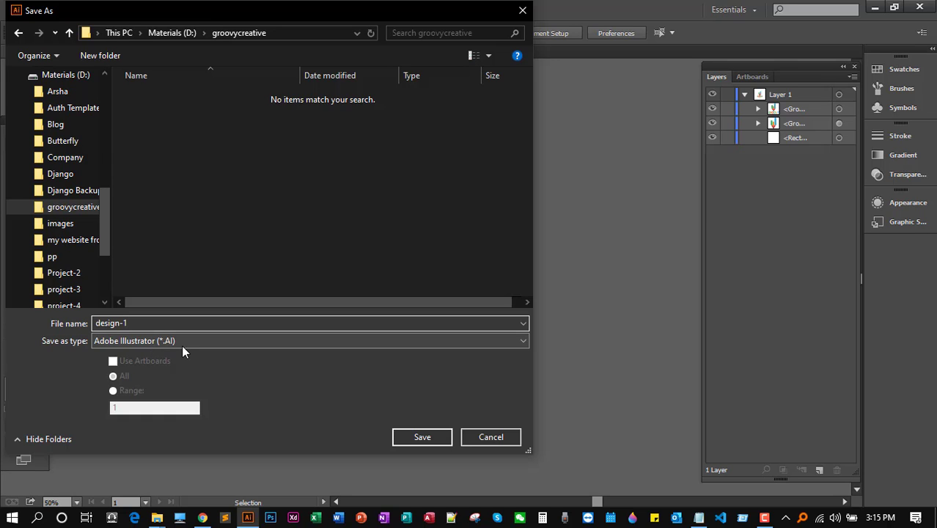
click(418, 434)
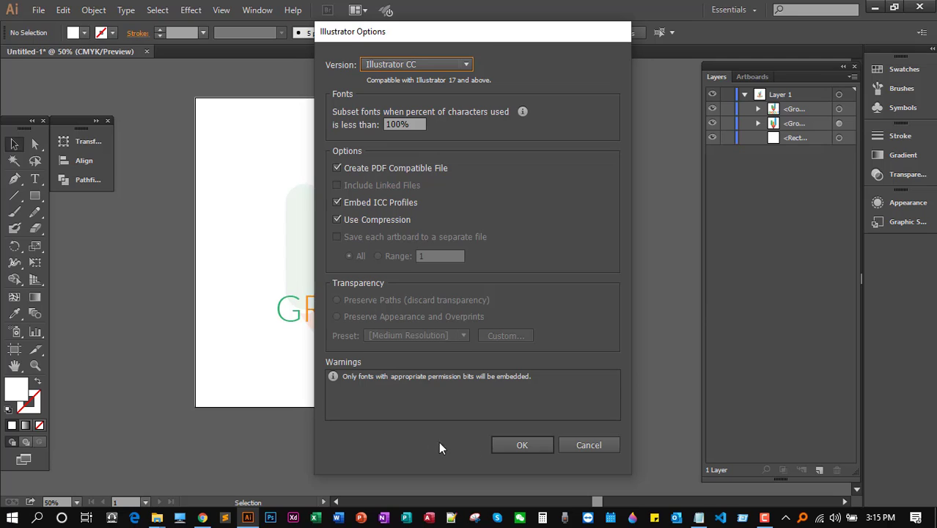
click(521, 446)
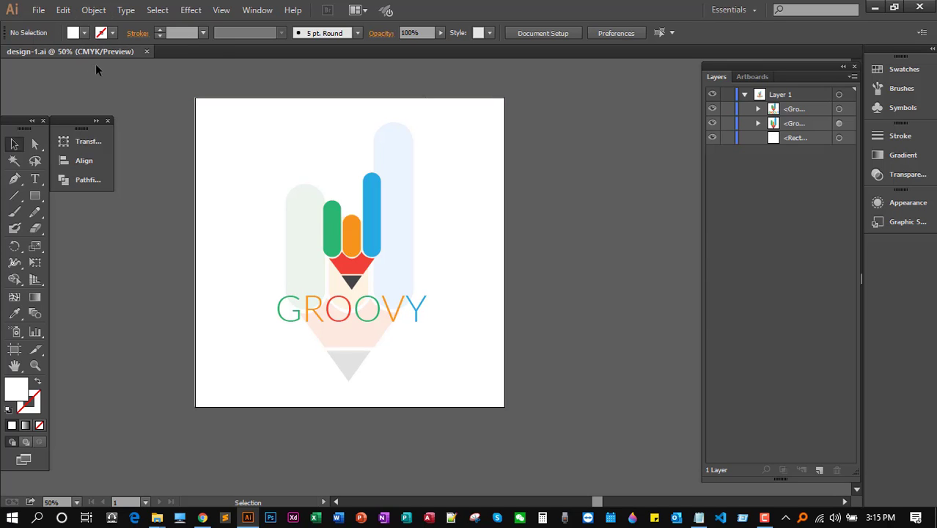
Export the logo artwork to the groovycreative folder as the JPEG design-1.jpg, using the RGB color model
click(36, 11)
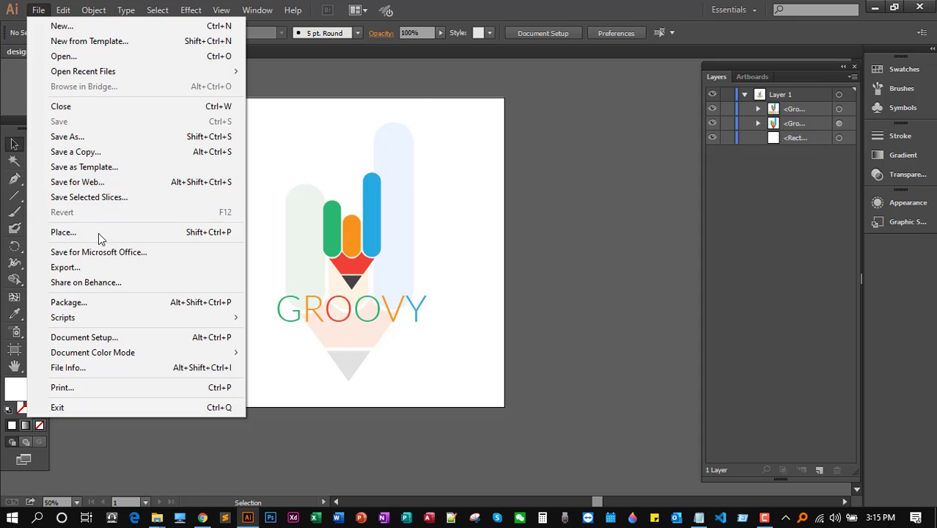
click(86, 268)
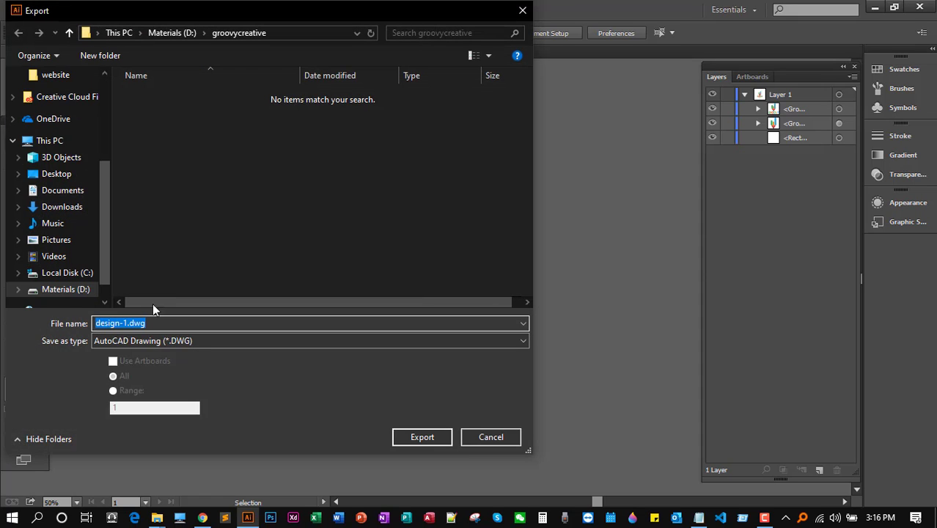
click(188, 342)
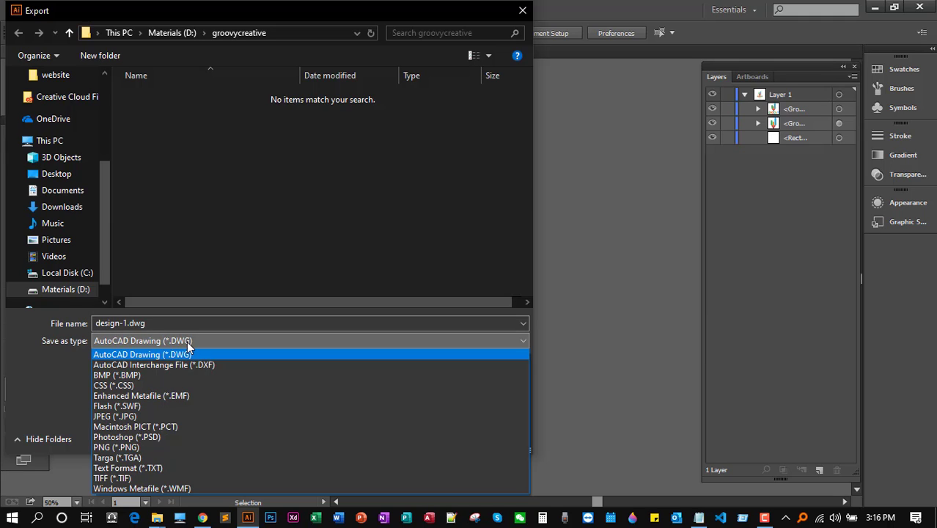
click(144, 415)
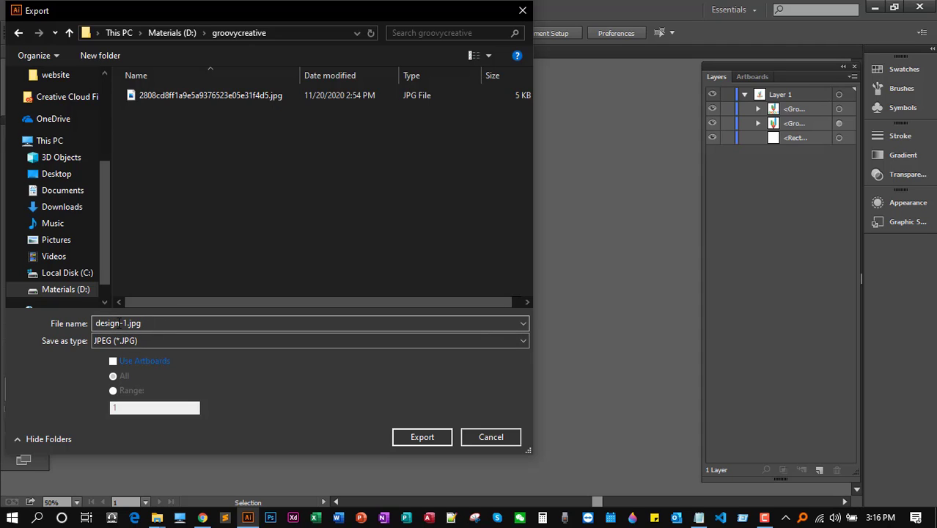
click(427, 436)
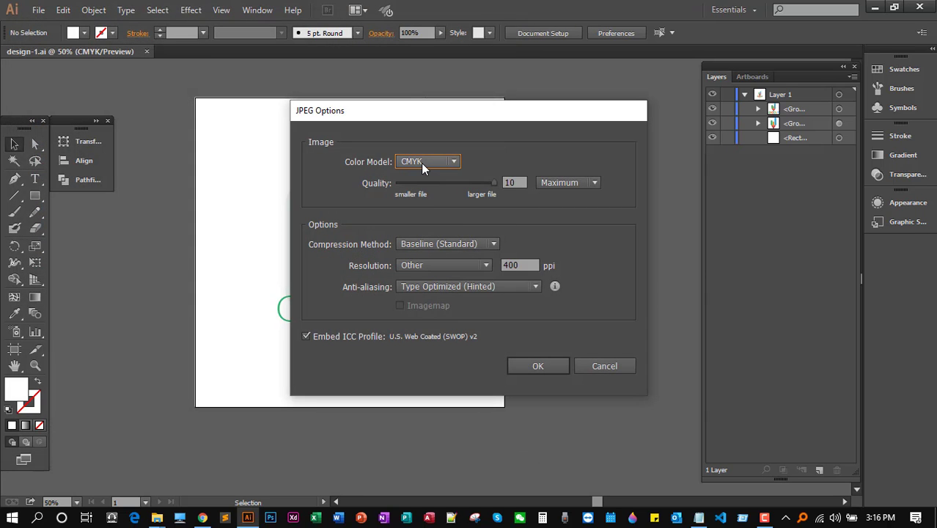
click(422, 166)
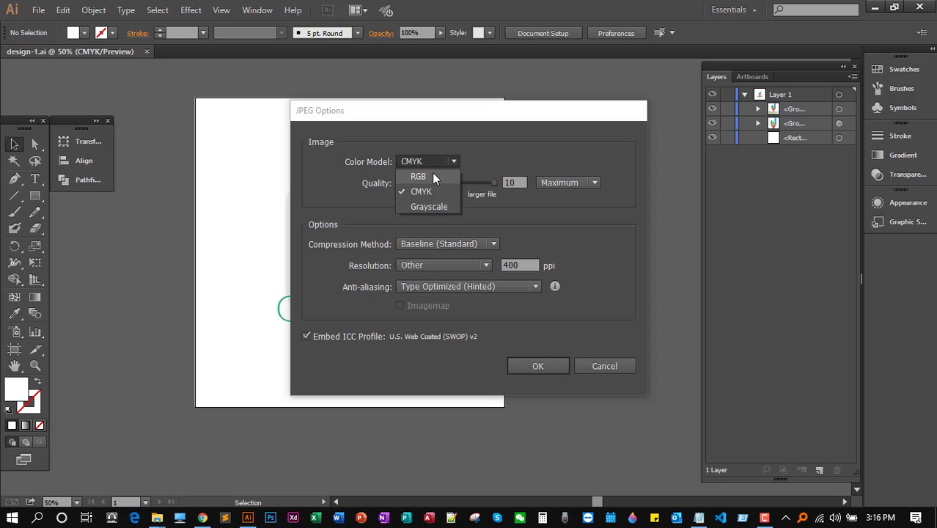
click(432, 177)
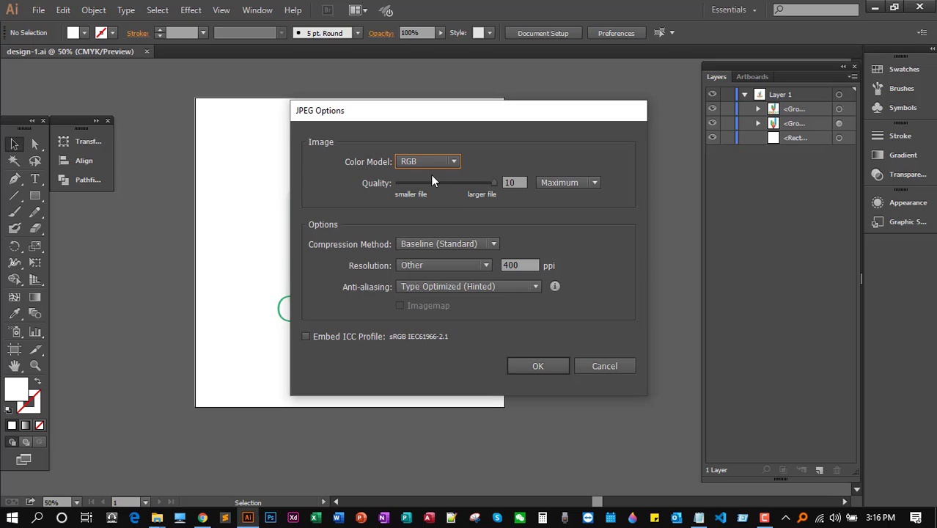
click(546, 362)
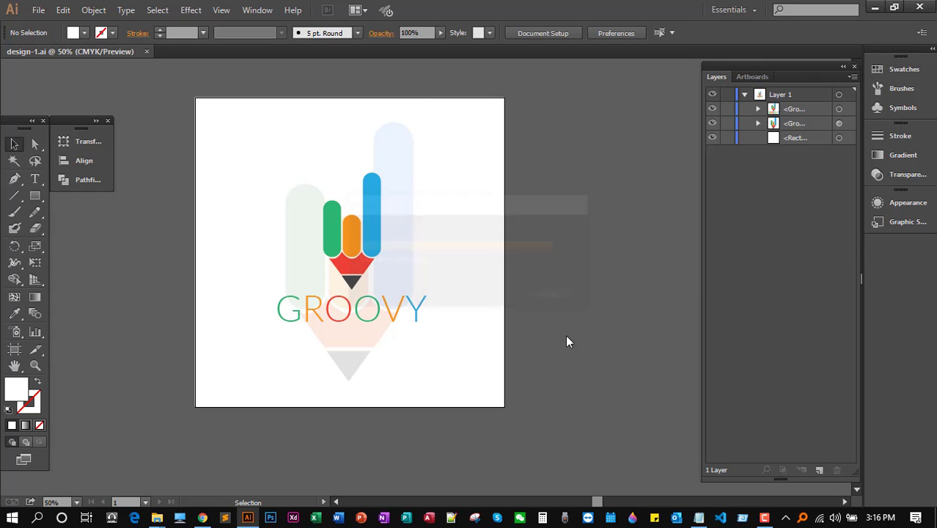
Switch to Chrome and open the design submission page of the 99designs contest "Fun logo for a creative agancy"
scroll(593, 292, down, 2)
scroll(594, 296, up, 3)
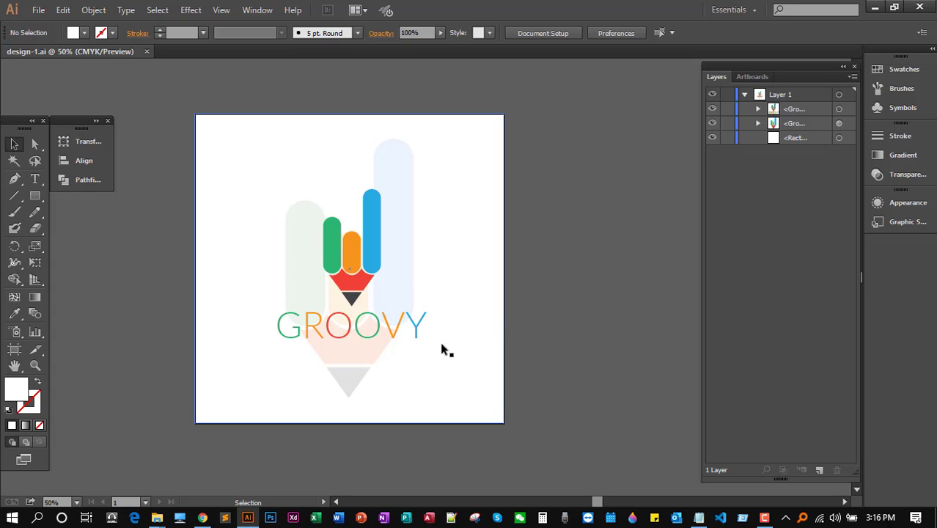
click(203, 517)
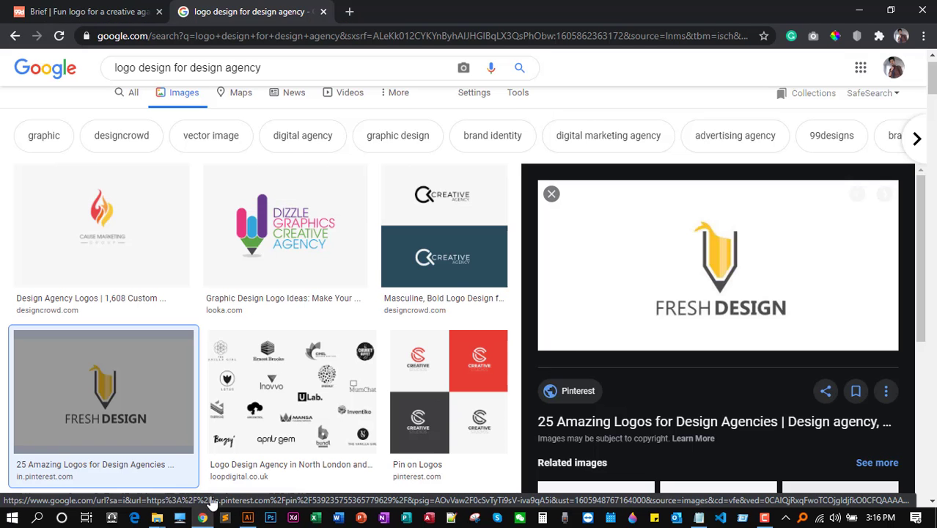
click(76, 9)
scroll(356, 190, up, 10)
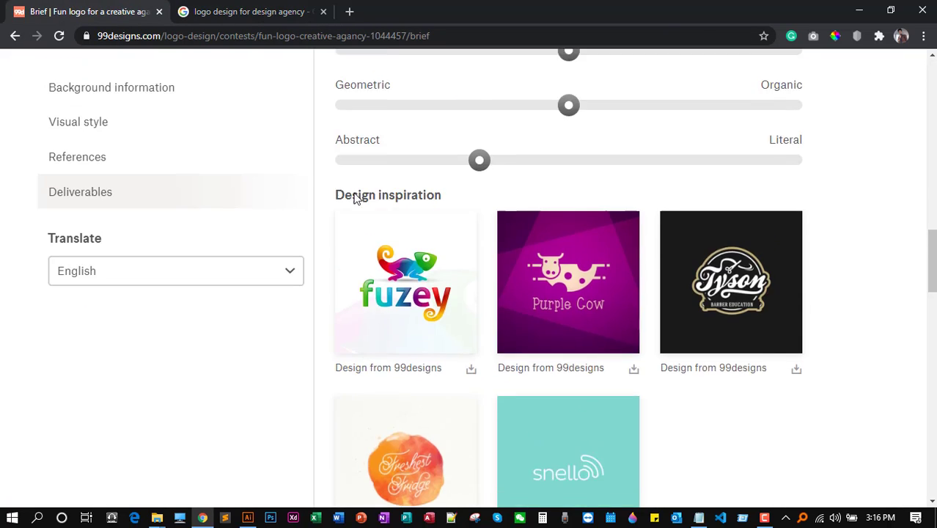
scroll(365, 190, up, 3)
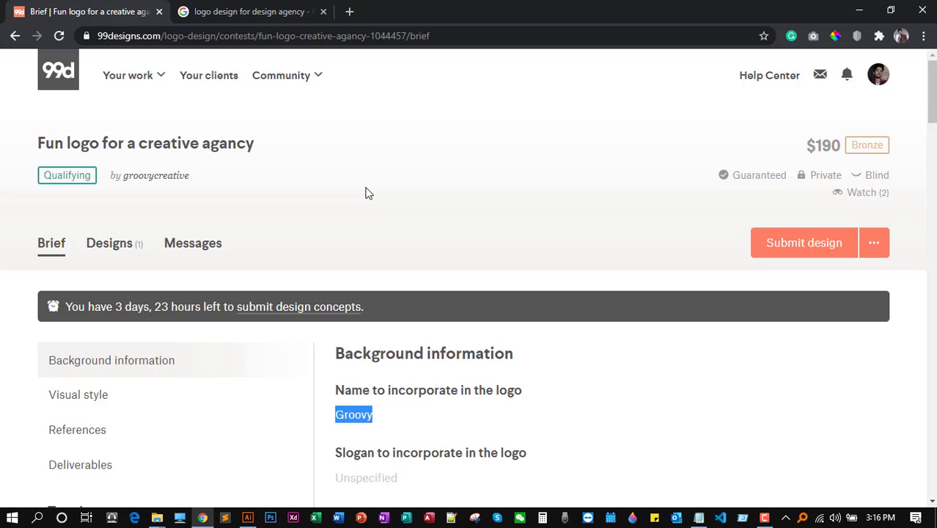
click(802, 253)
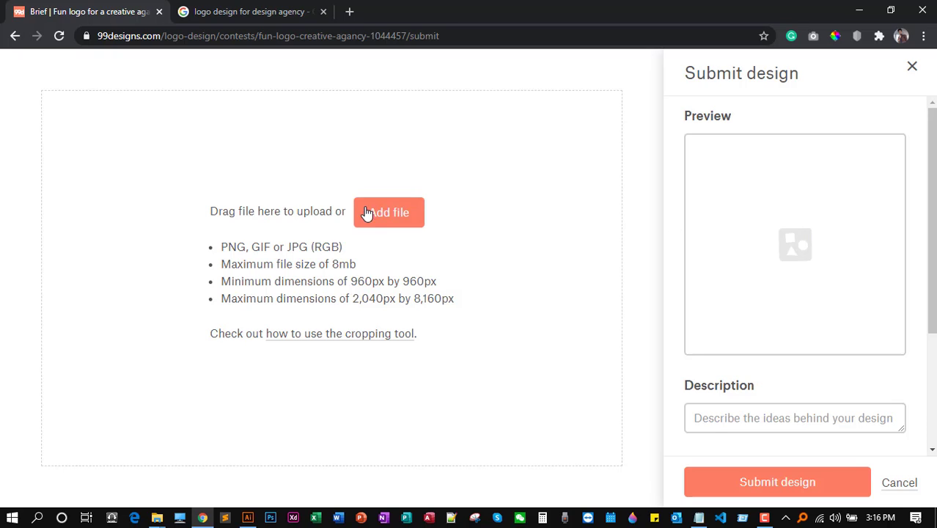
Try to upload design-1.jpg from the groovycreative folder on Materials (D:) as the contest entry
click(408, 215)
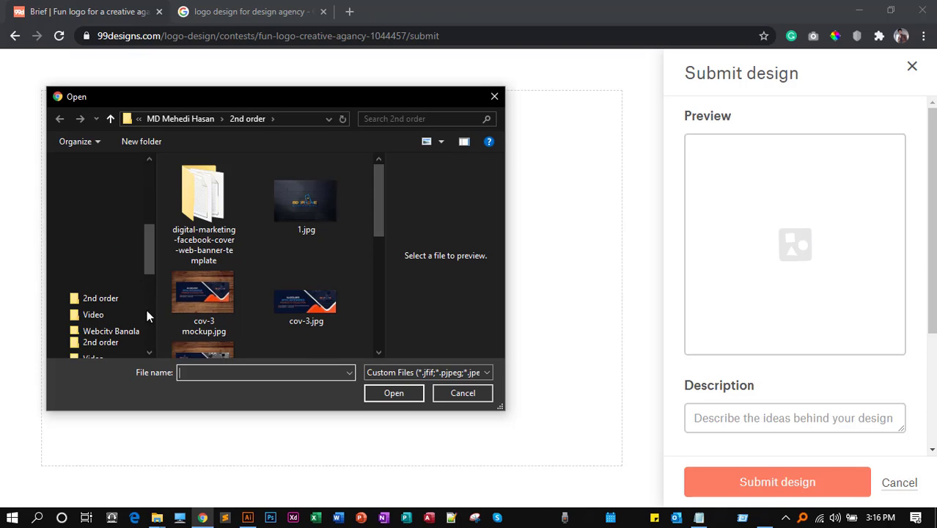
drag(148, 239, 156, 322)
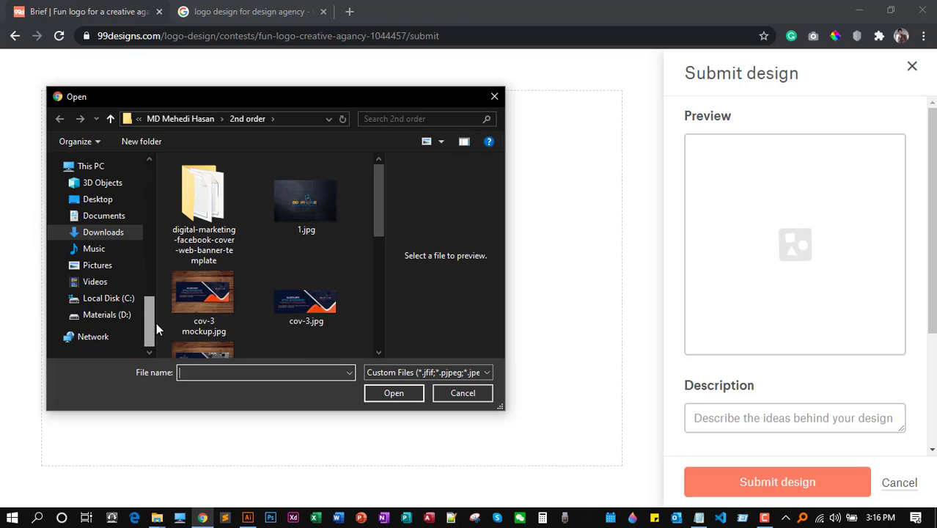
click(120, 317)
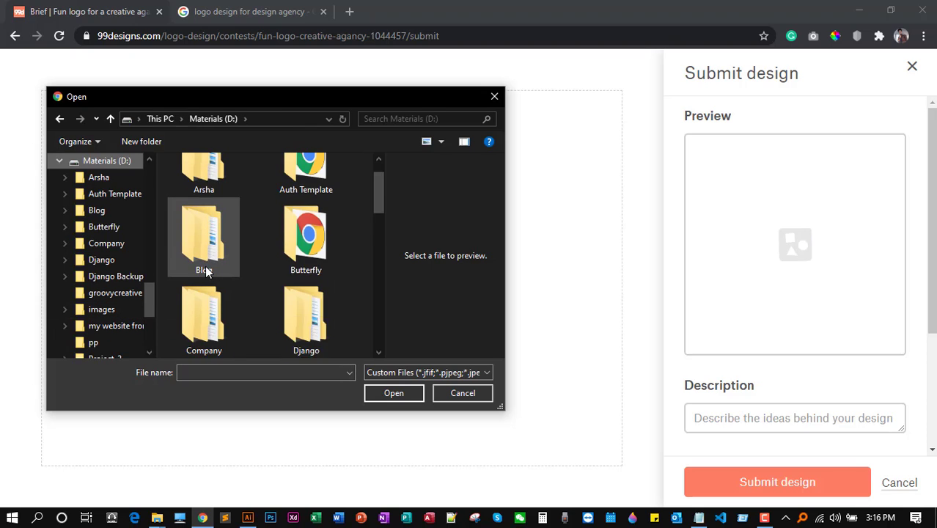
scroll(206, 272, down, 1)
click(295, 316)
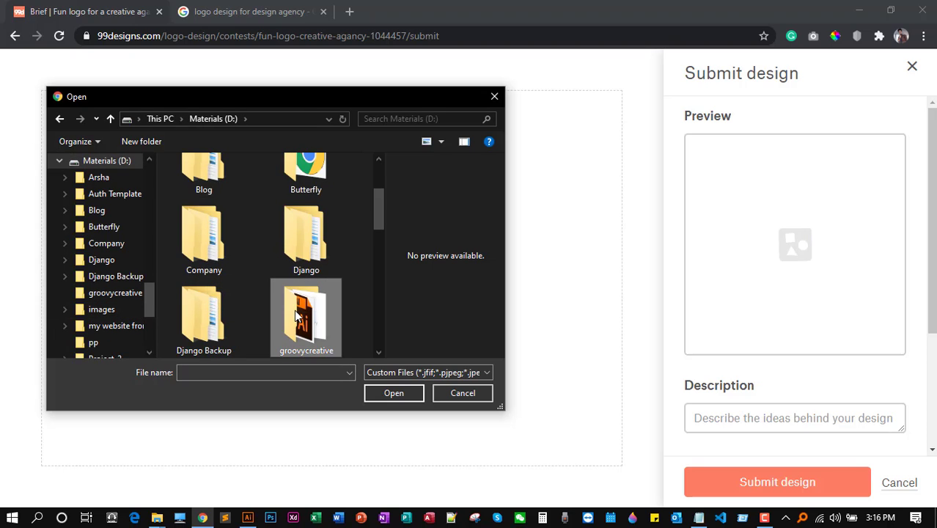
double_click(295, 316)
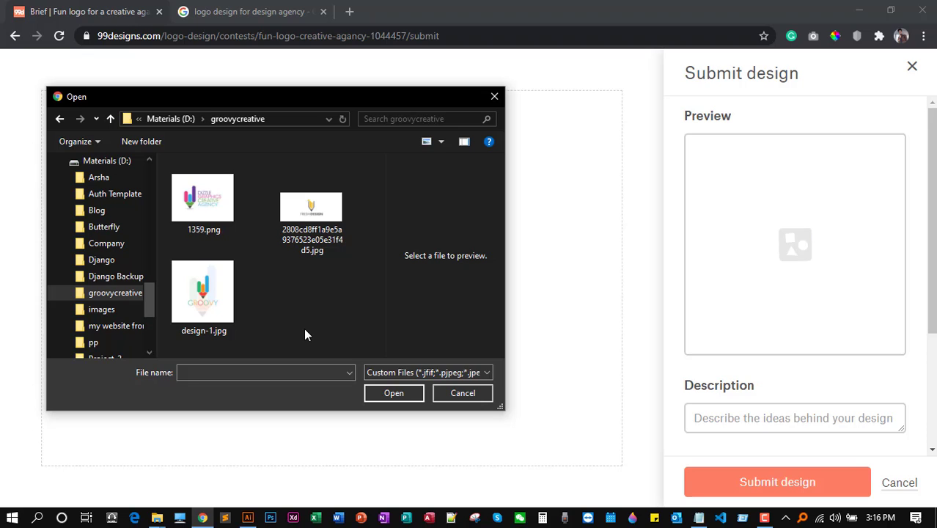
click(207, 297)
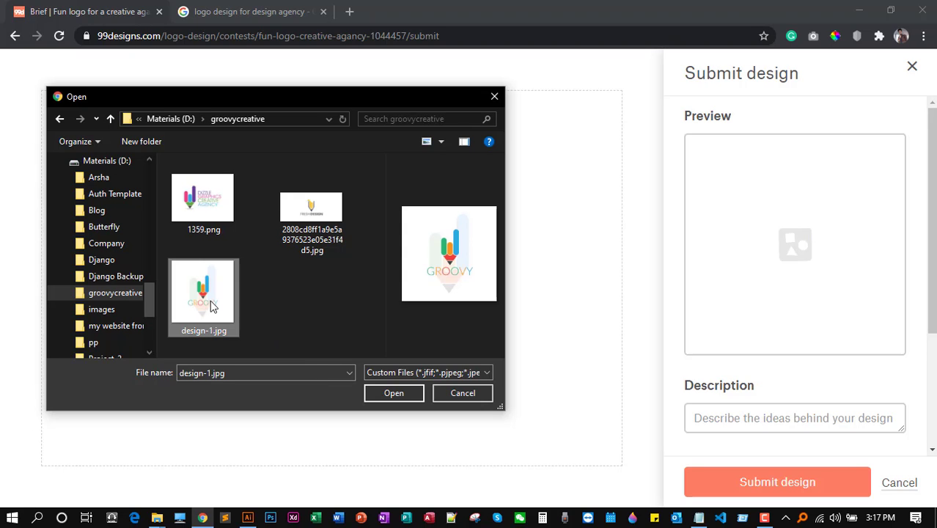
click(394, 393)
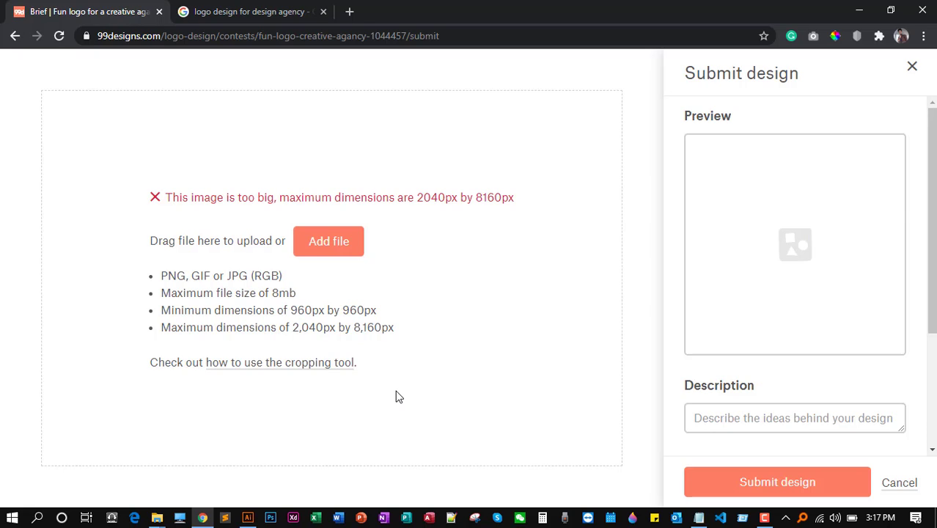
Switch to Photoshop and create a new RGB document 900 pixels wide and 900 pixels high with a white background
click(271, 517)
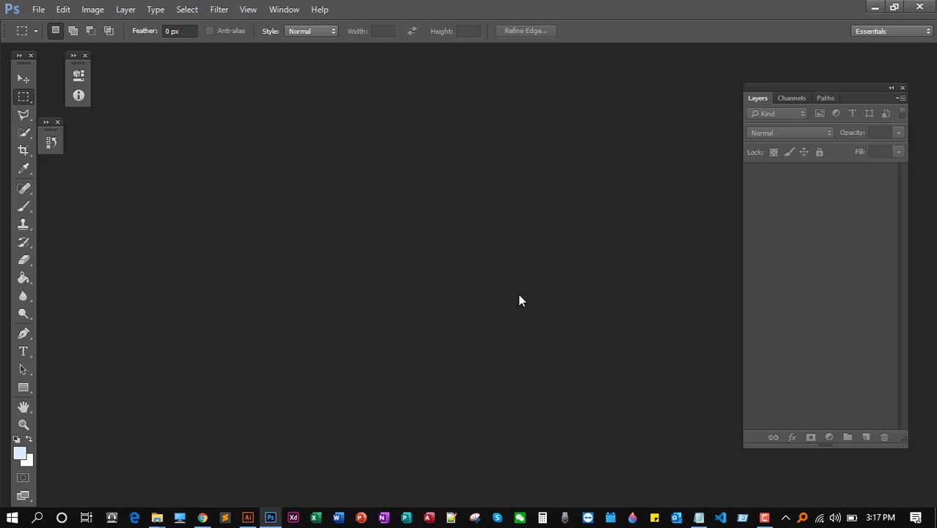
click(37, 12)
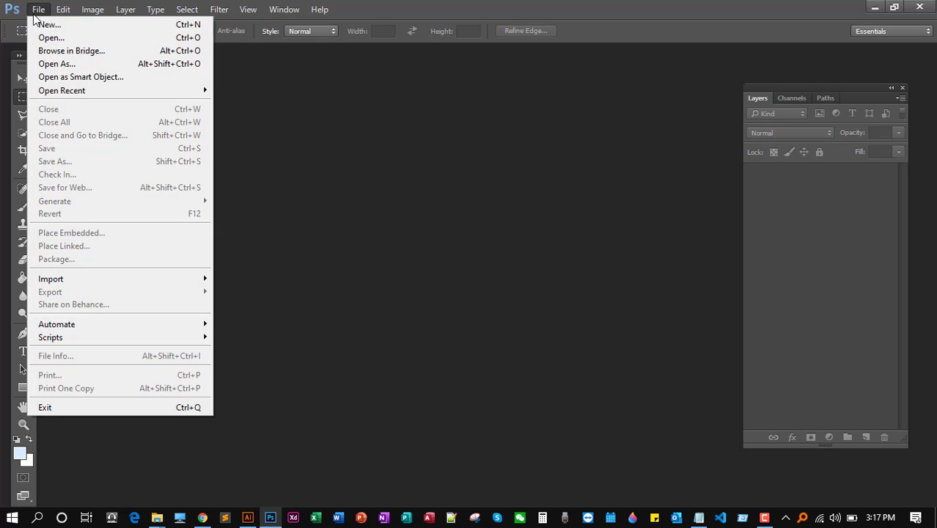
click(44, 25)
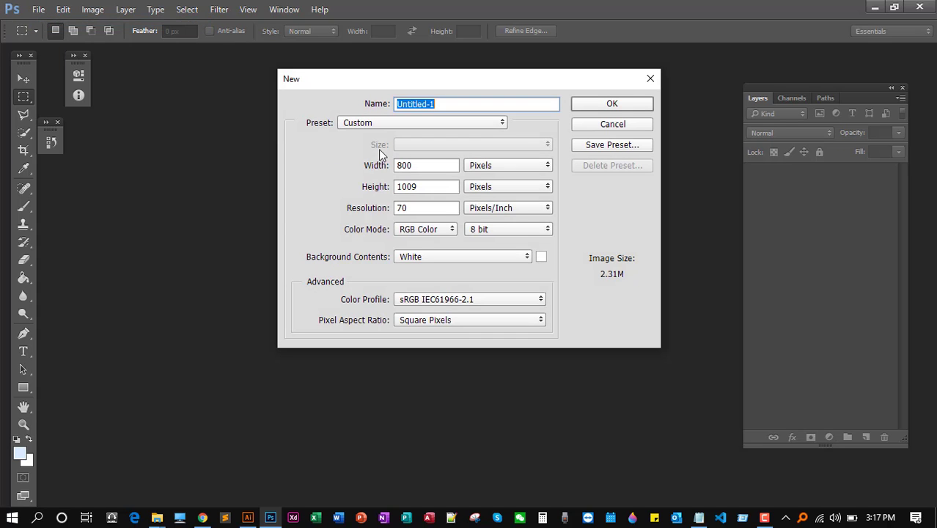
click(431, 165)
drag(431, 165, 328, 171)
text(900)
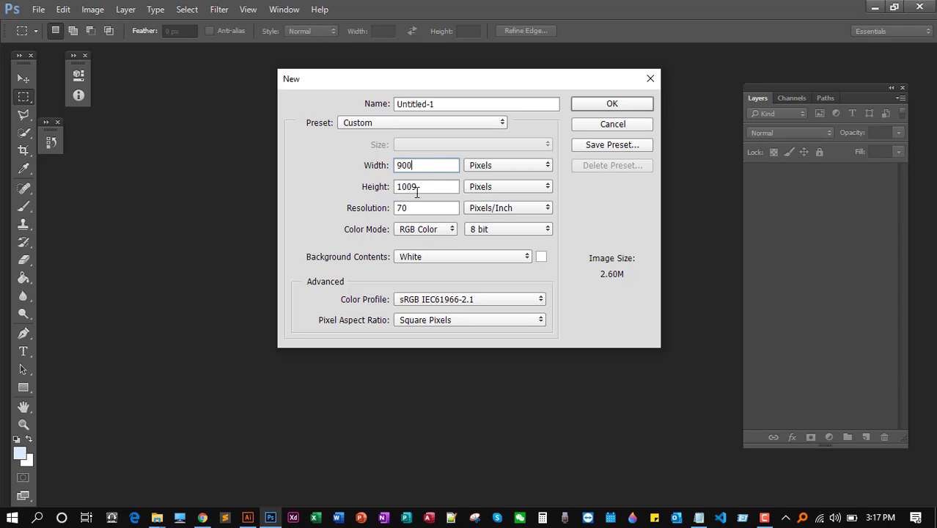
drag(417, 191, 342, 188)
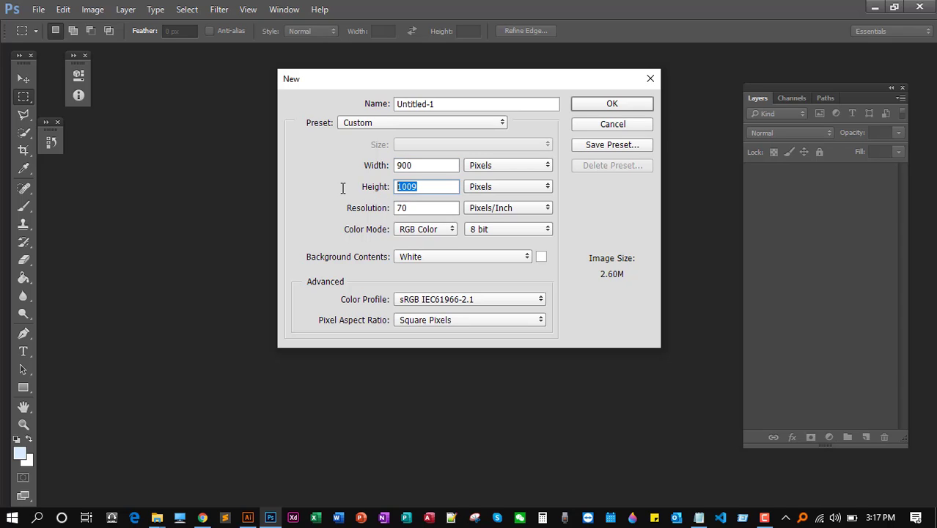
text(900)
click(632, 106)
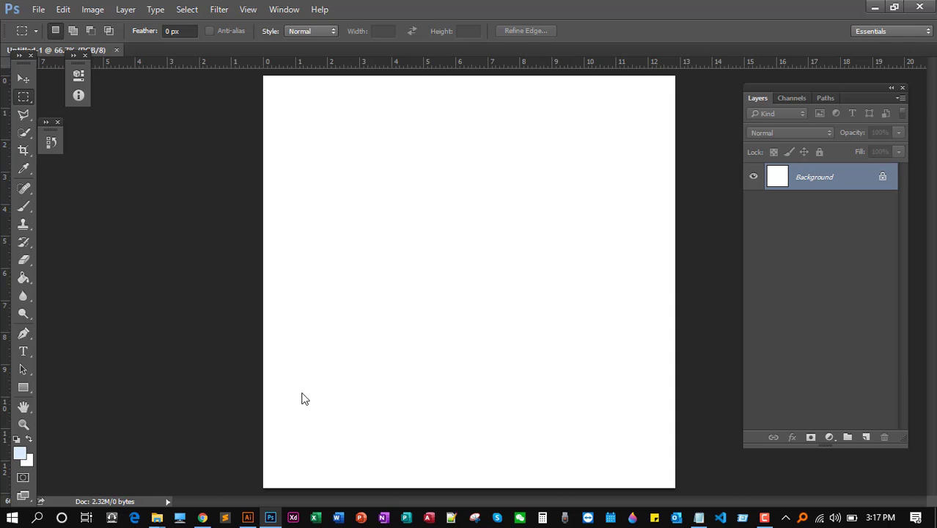
Place design-1.jpg from the groovycreative folder into the new document and scale it to about 103% so it fills the canvas
mouse_move(156, 518)
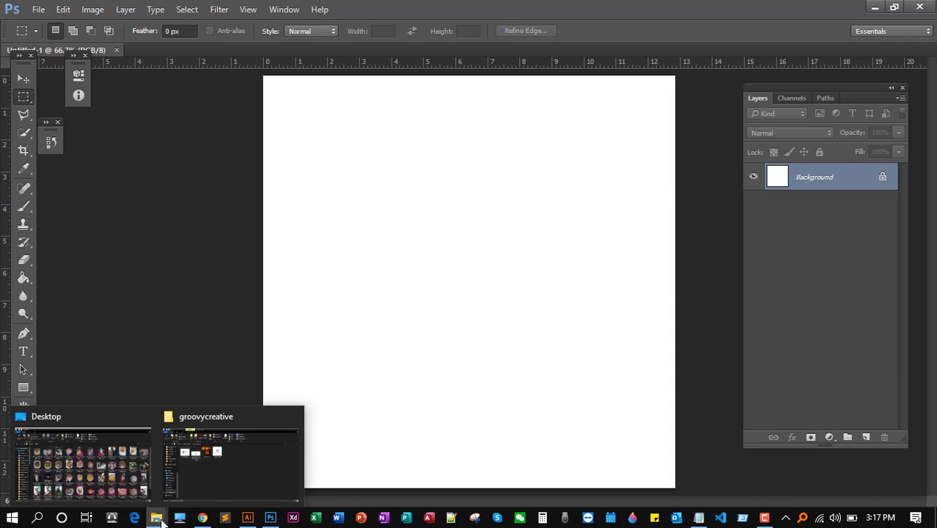
click(257, 464)
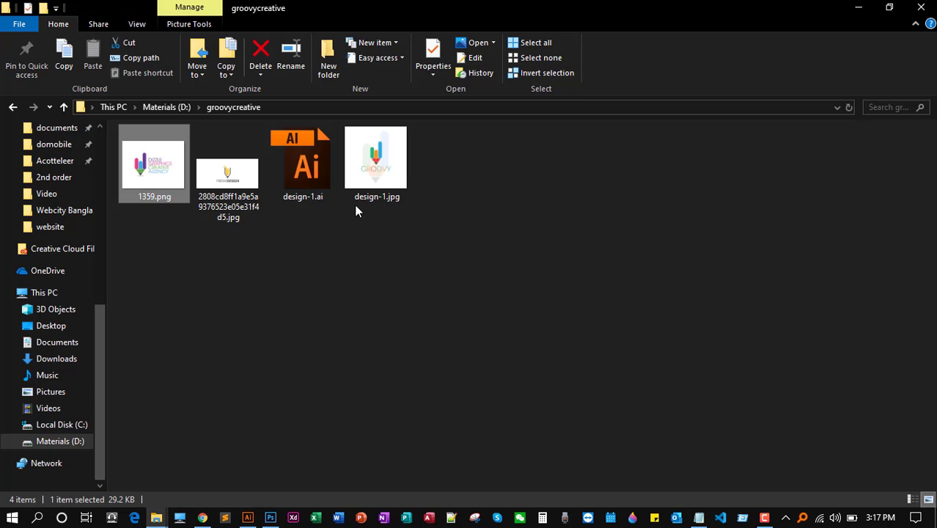
drag(366, 187, 492, 274)
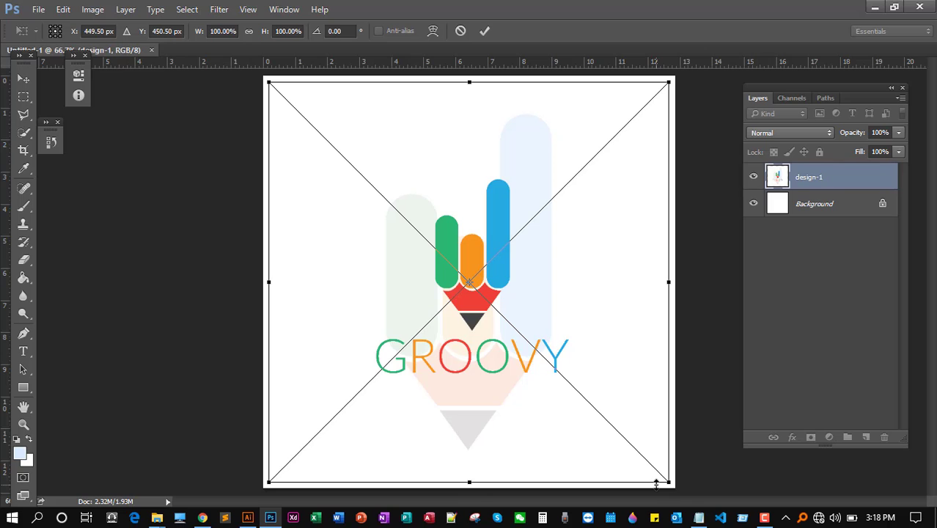
drag(667, 481, 673, 492)
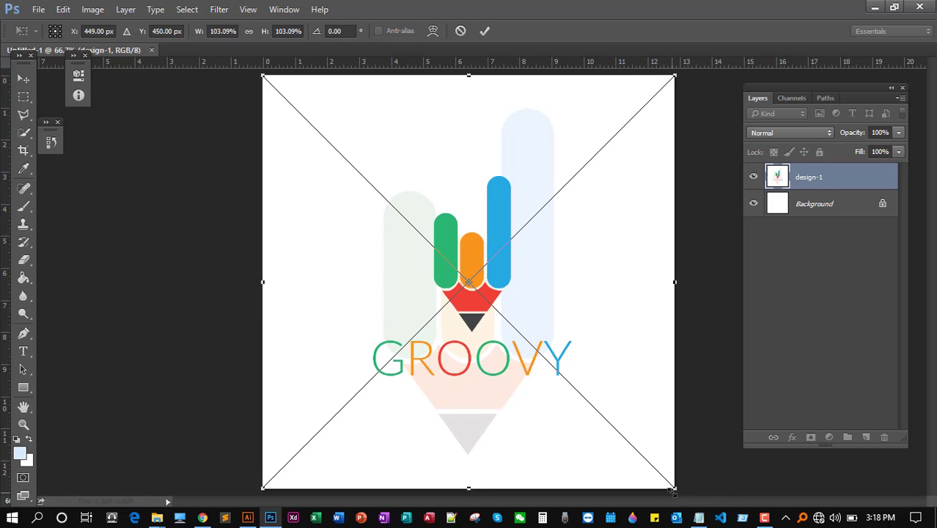
click(484, 30)
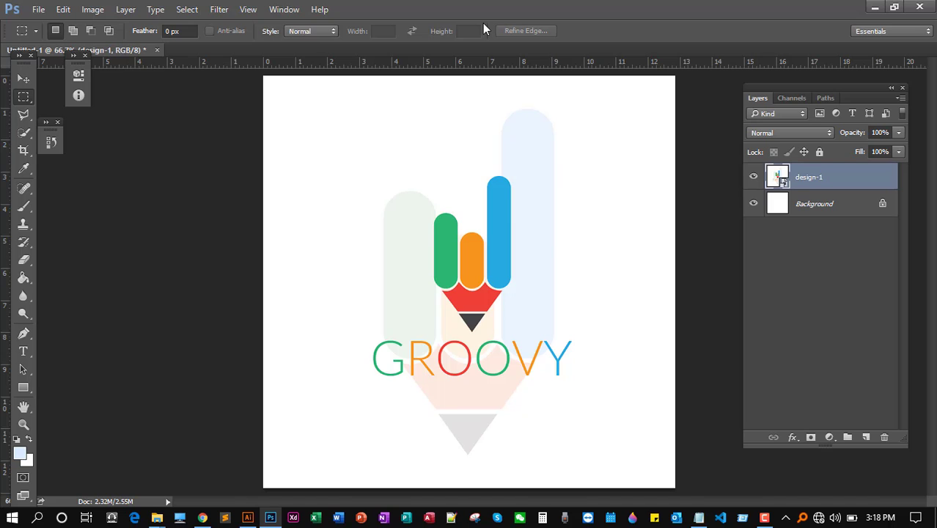
Start saving the document under a new name, with the groovycreative folder on Materials (D:) as the destination
click(38, 9)
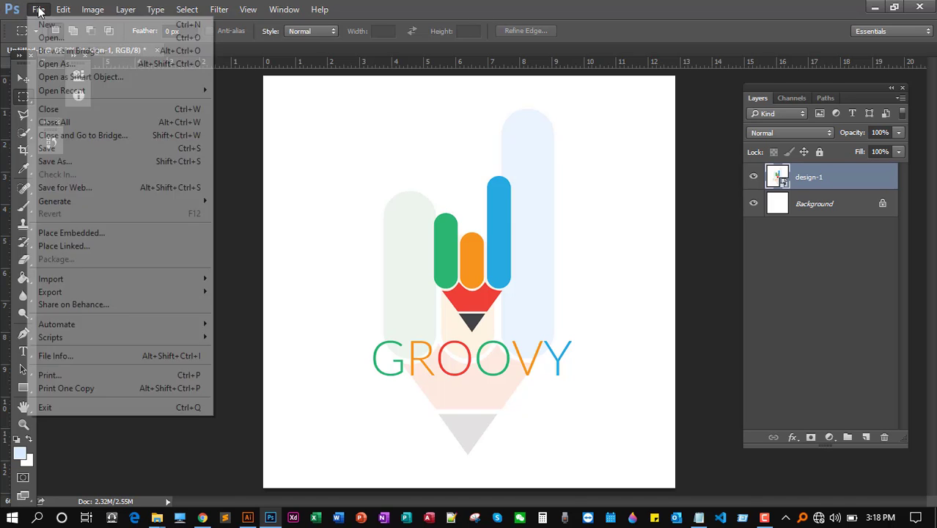
click(50, 165)
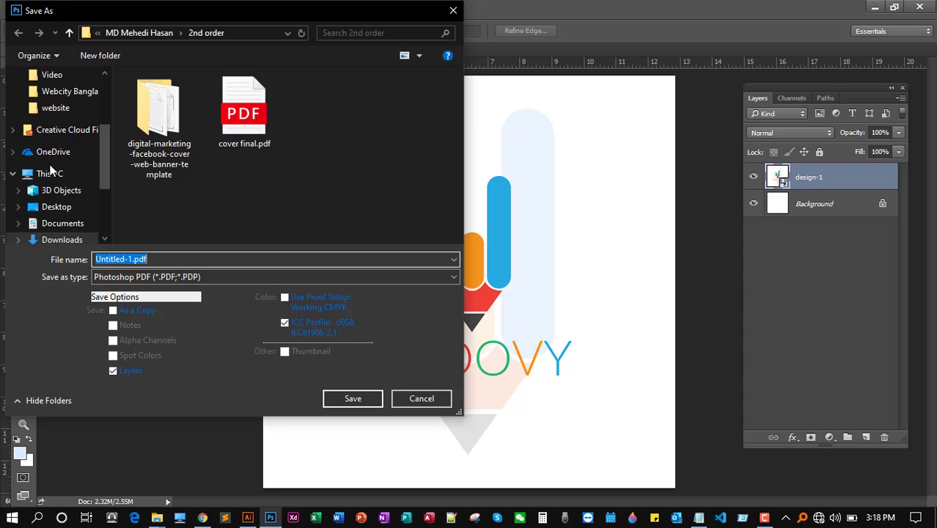
drag(104, 157, 110, 212)
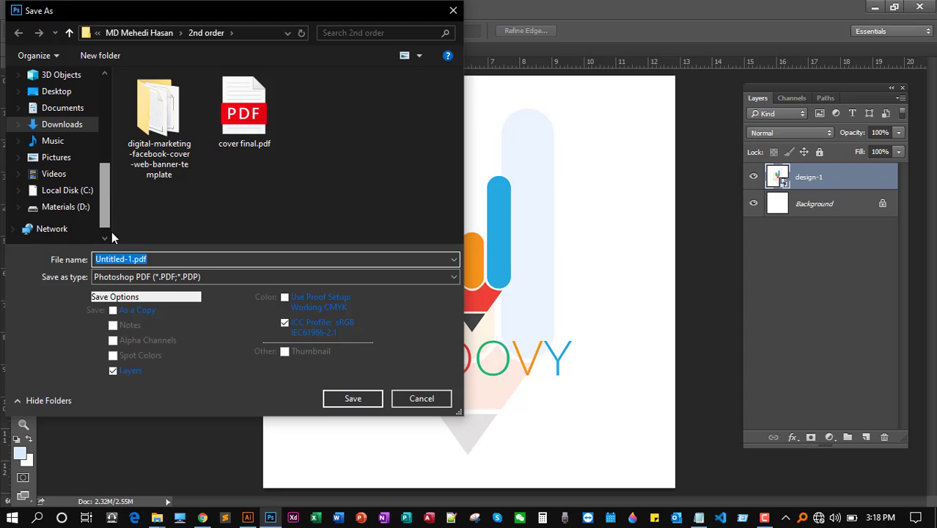
click(66, 206)
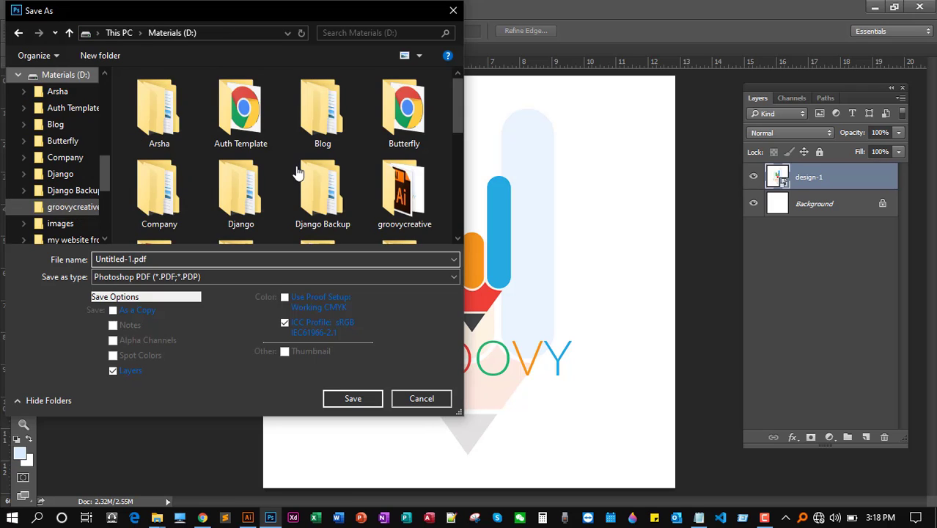
scroll(396, 184, down, 1)
double_click(396, 182)
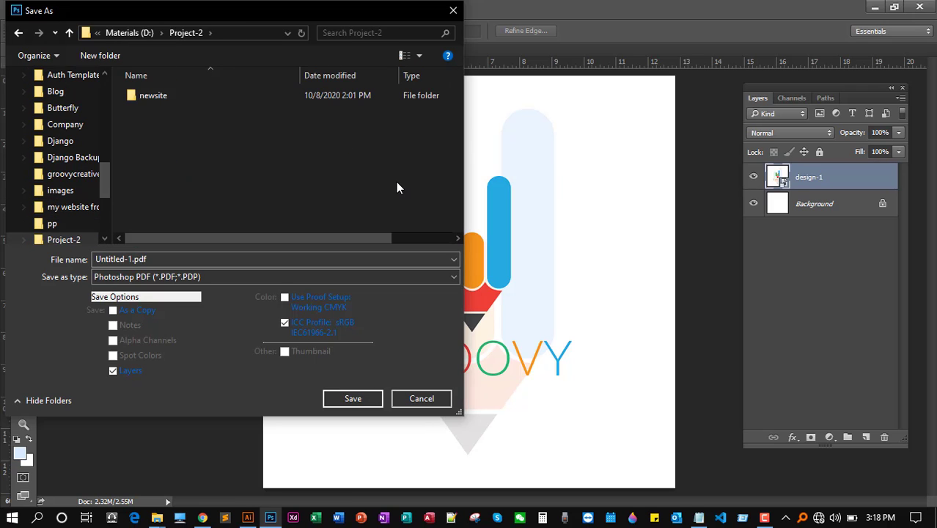
click(18, 33)
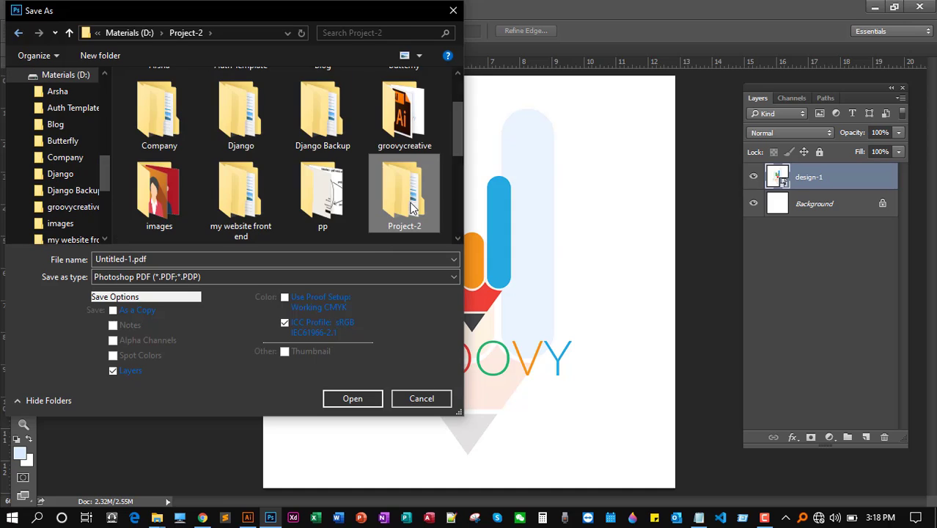
double_click(385, 138)
Save the image as the JPEG design-1.jpg at Maximum quality 12 with the Progressive format, replacing the existing file of that name
click(156, 278)
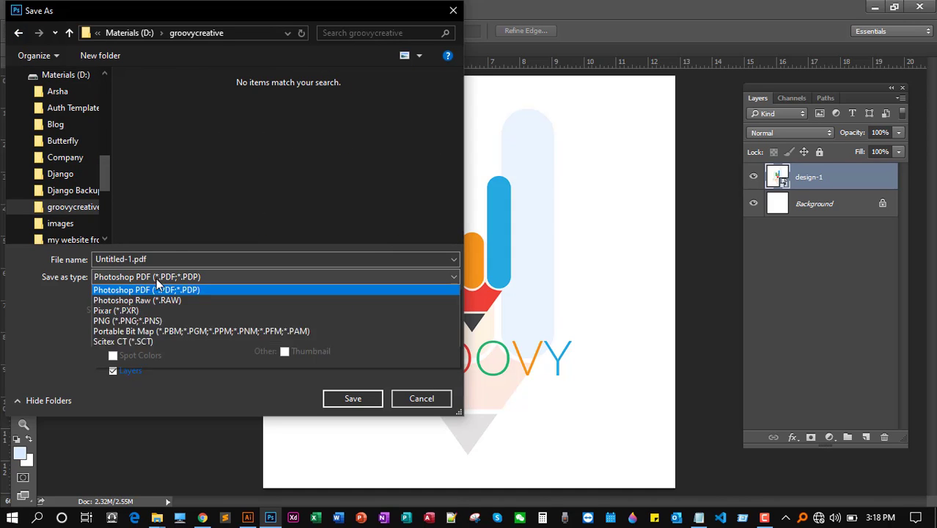
click(118, 373)
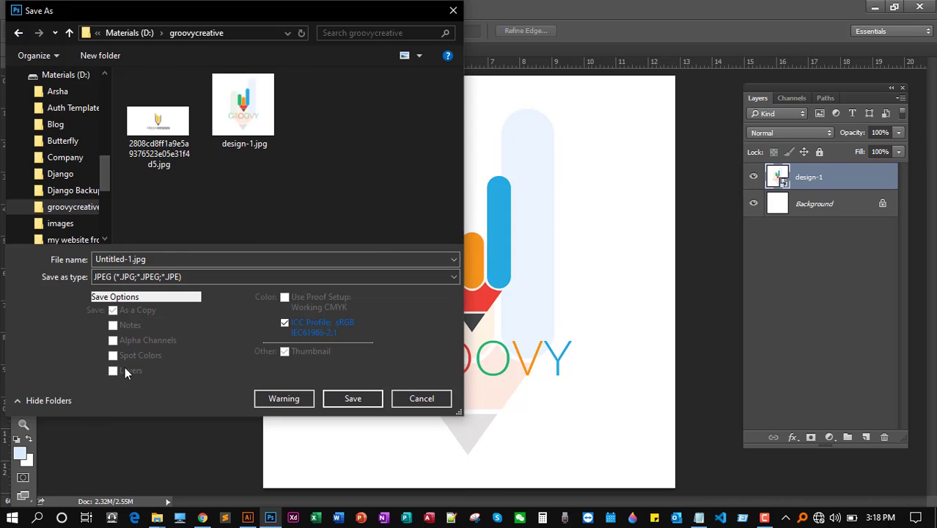
click(241, 139)
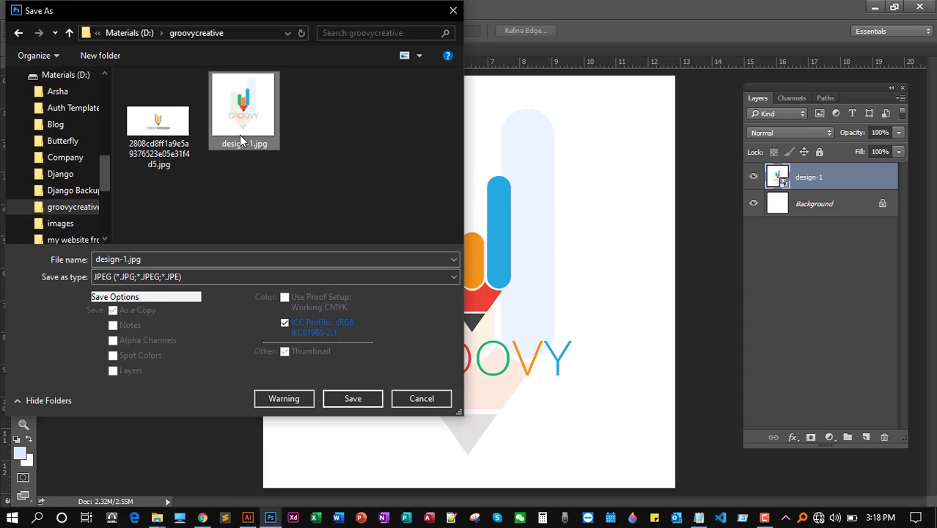
key(Delete)
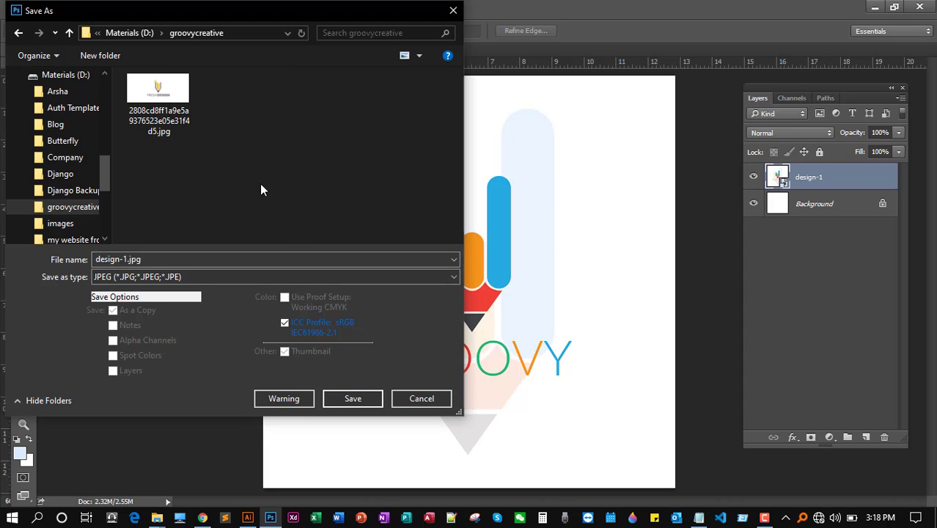
click(352, 396)
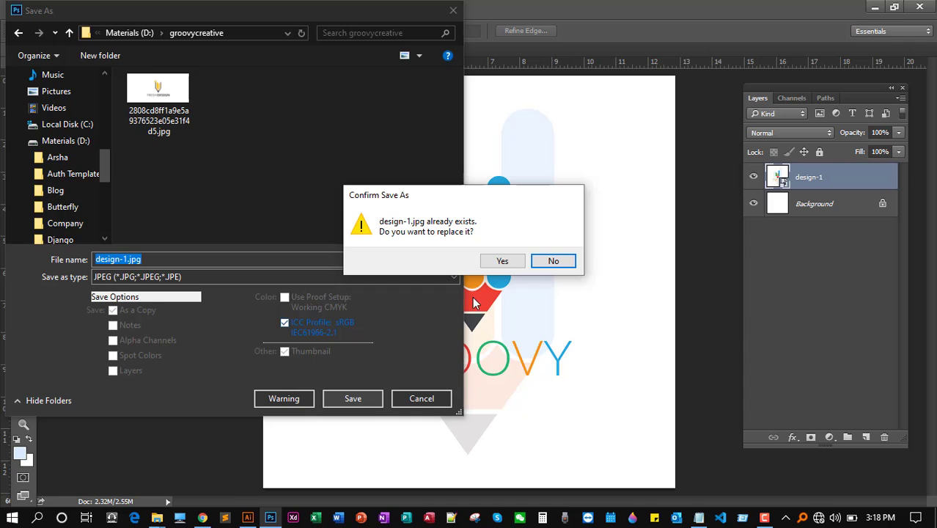
click(502, 261)
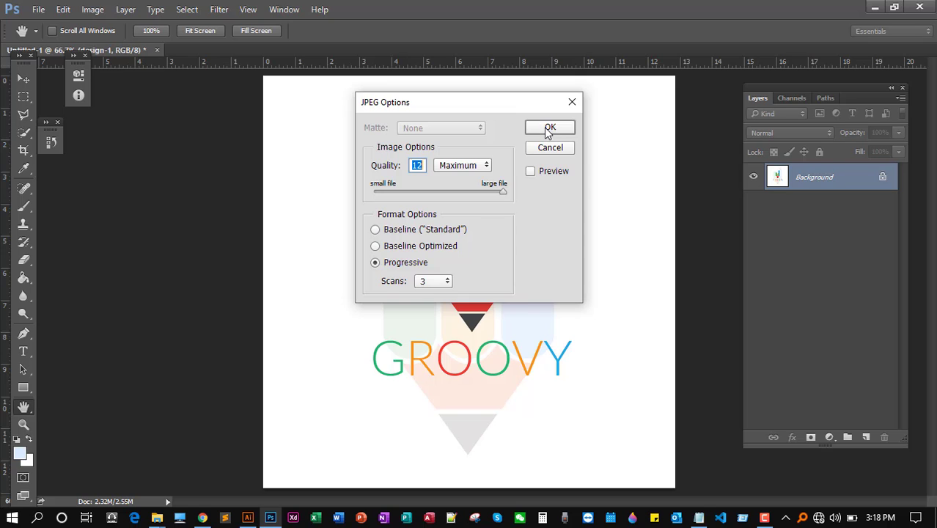
click(548, 128)
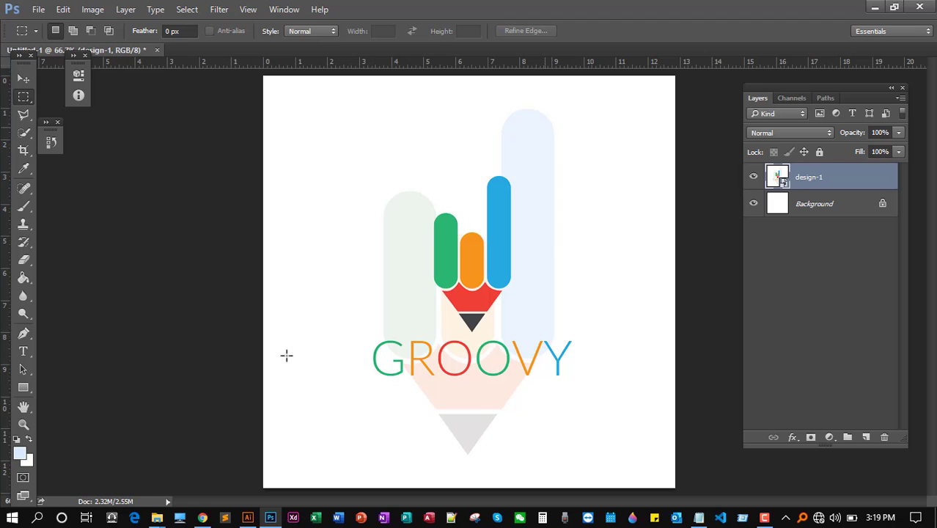
Switch to Chrome and try to upload the replaced design-1.jpg as the 99designs contest entry
click(202, 519)
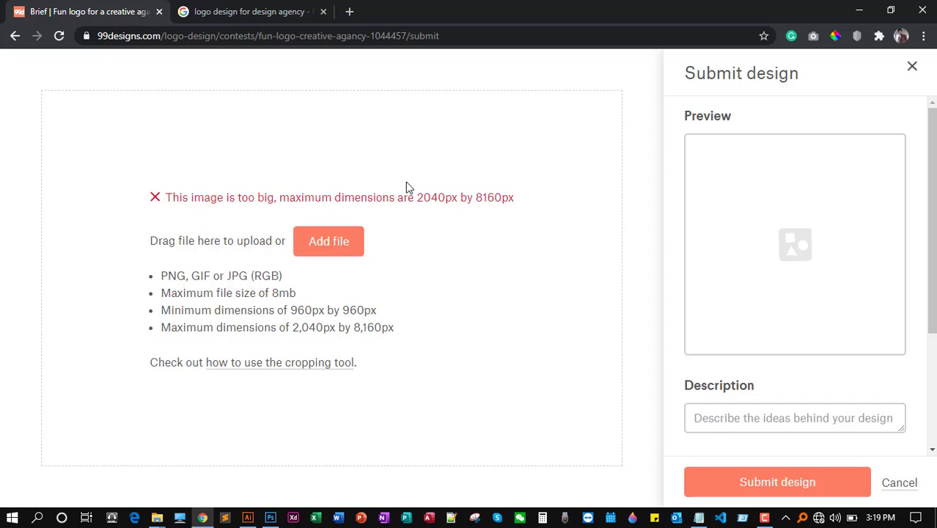
scroll(778, 345, down, 2)
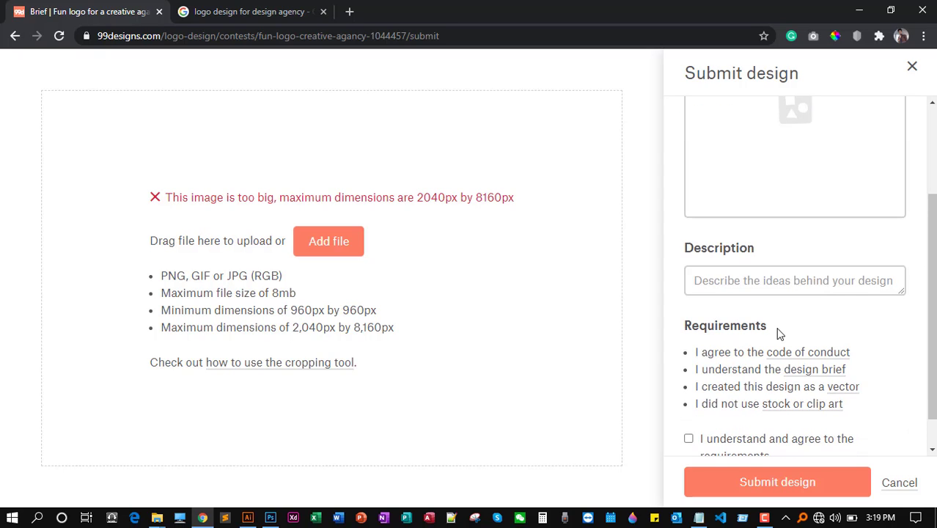
scroll(779, 331, down, 1)
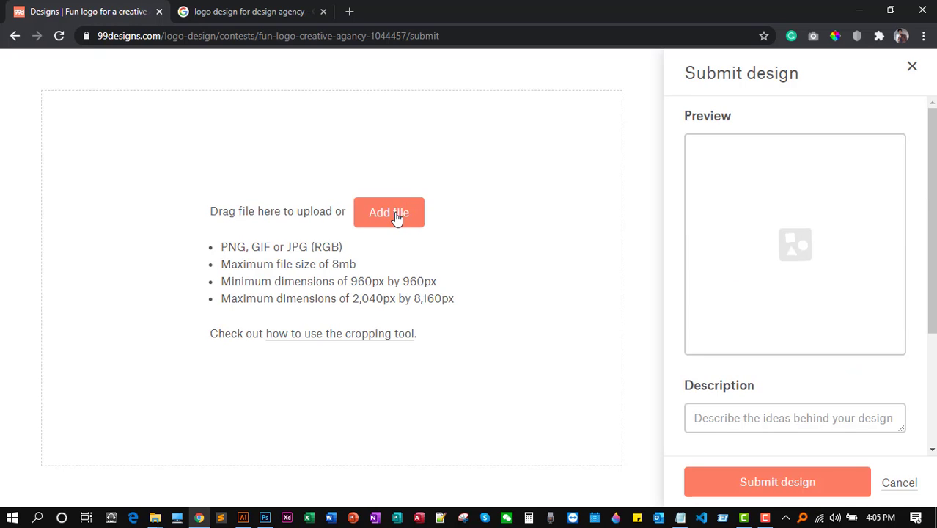
click(395, 215)
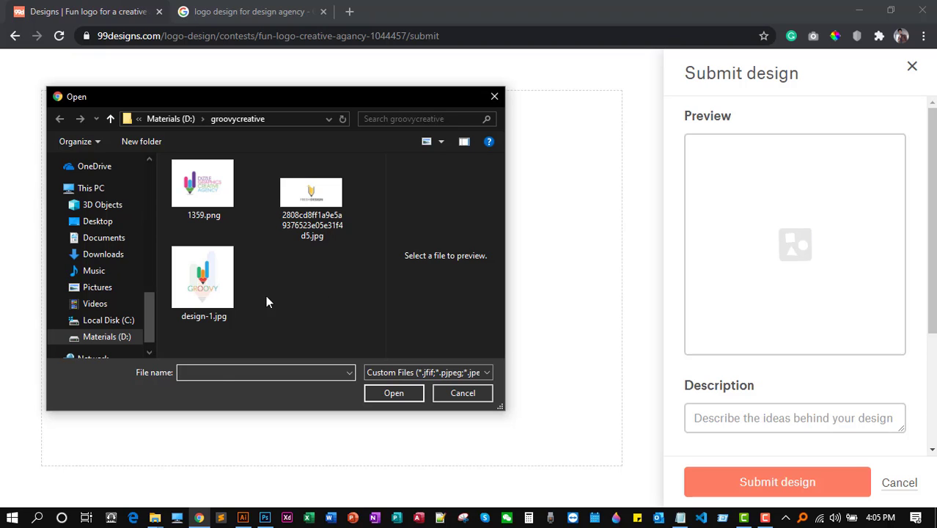
click(207, 282)
click(391, 396)
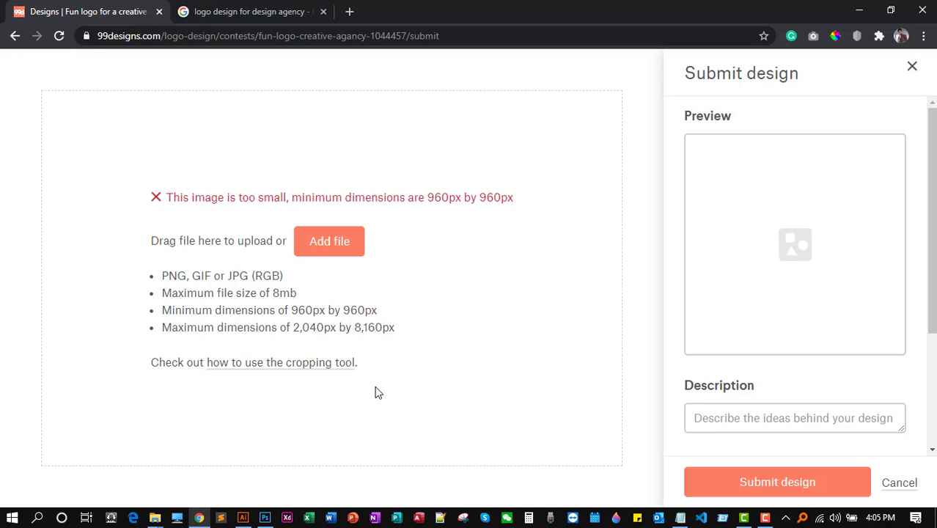
Switch to Photoshop and resize the logo image to 960 by 960 pixels
click(266, 515)
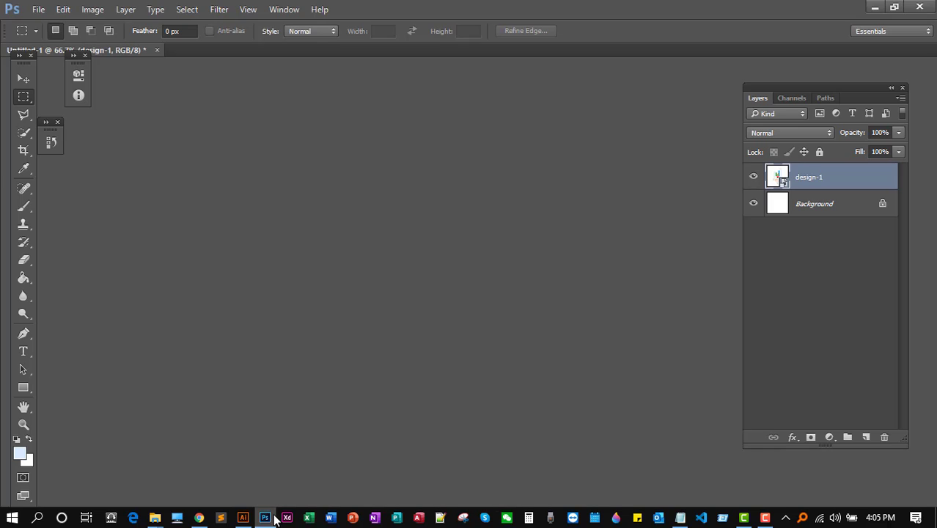
click(100, 10)
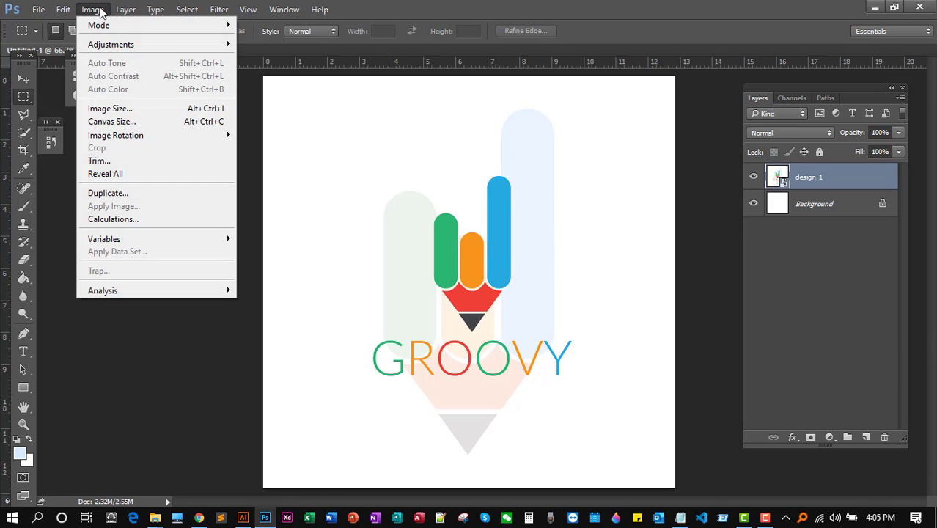
click(143, 108)
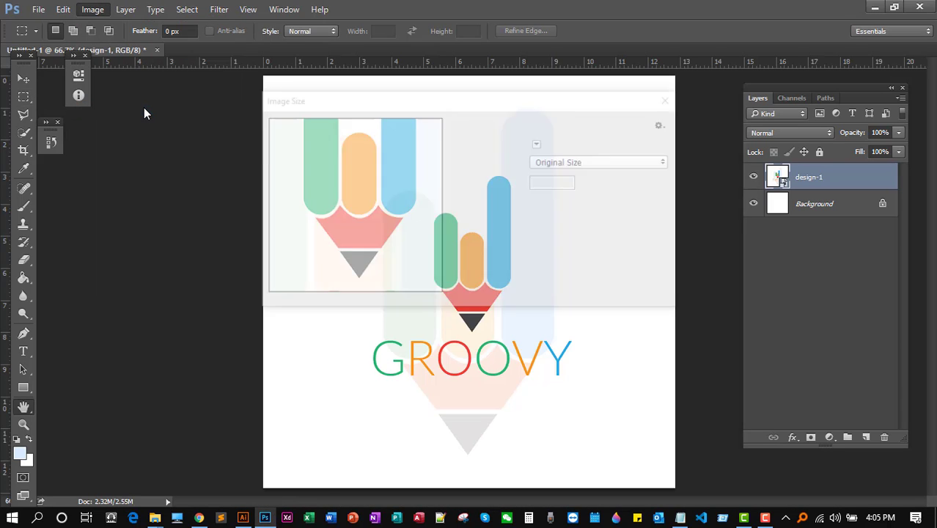
click(544, 183)
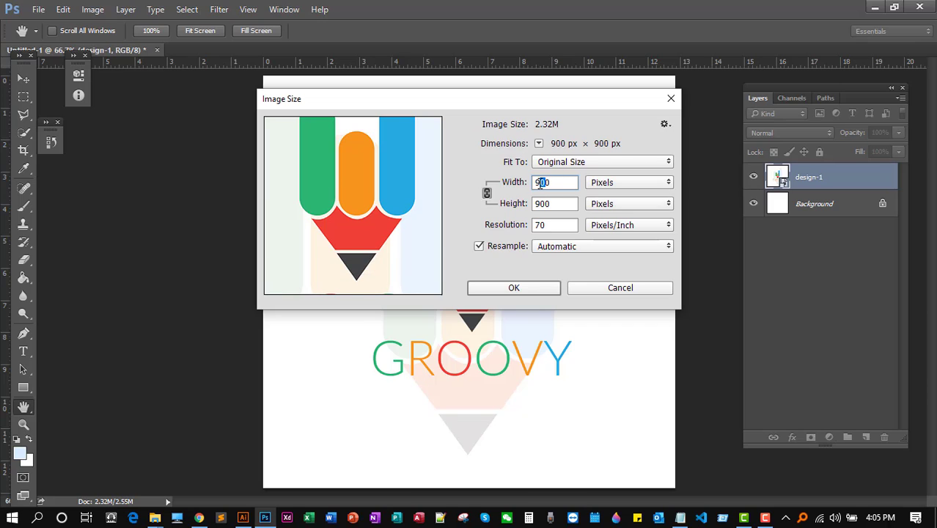
text(6)
click(545, 204)
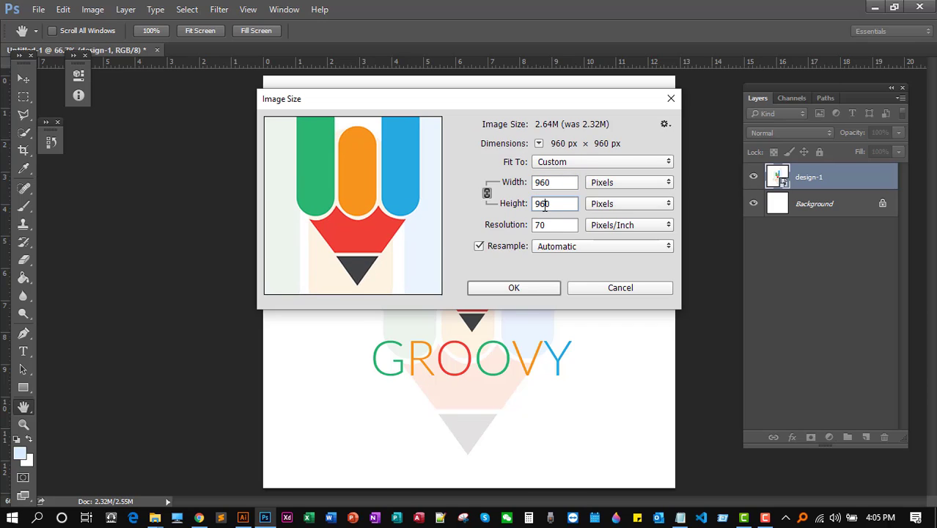
click(538, 286)
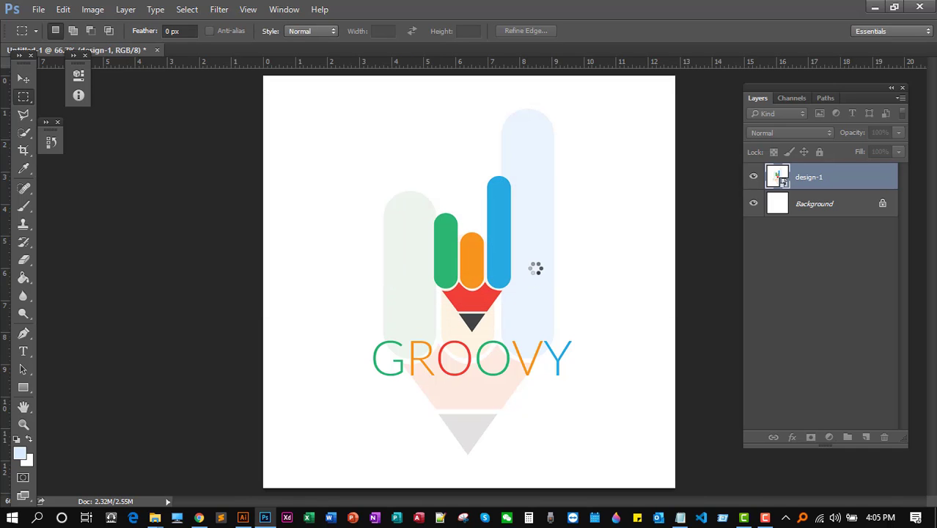
Save the resized image without layers as the JPEG design-1.jpg at Maximum quality 12, replacing the existing file in the groovycreative folder
click(33, 11)
click(75, 147)
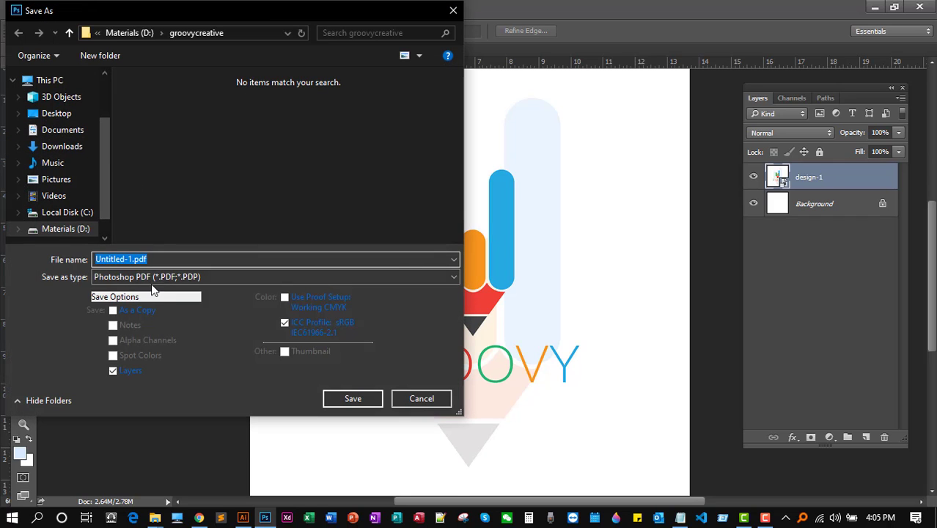
click(153, 277)
click(152, 375)
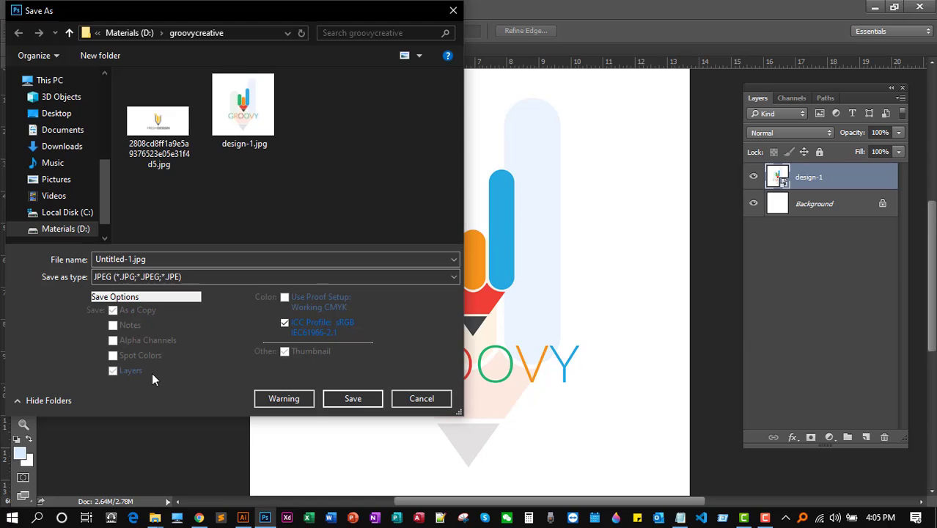
click(151, 372)
click(246, 122)
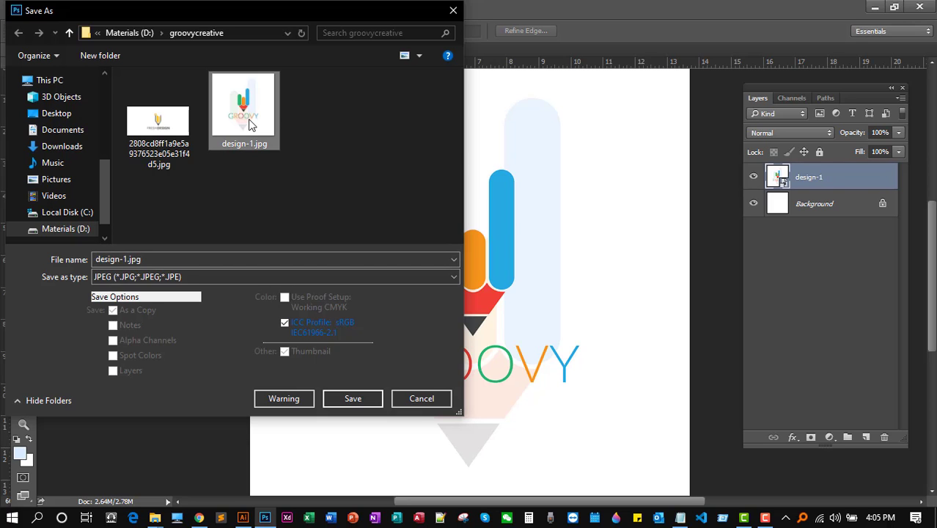
click(354, 400)
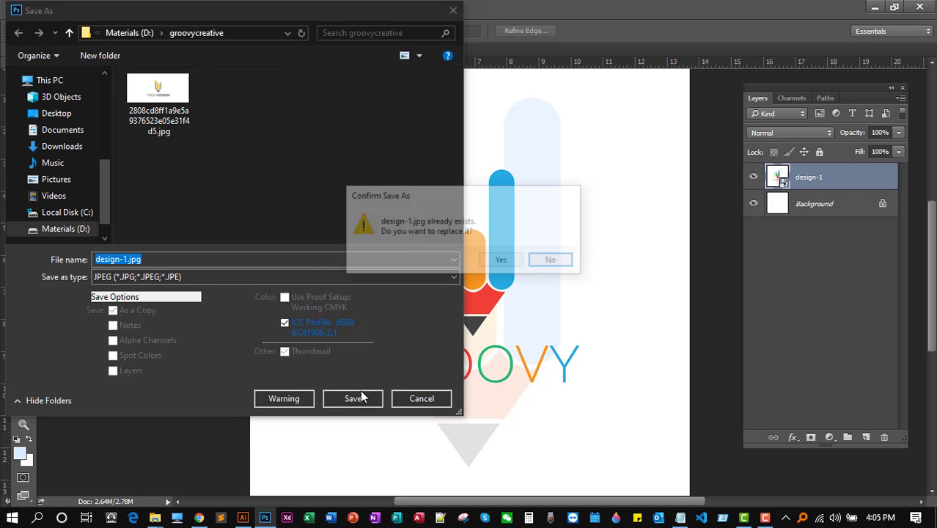
click(496, 260)
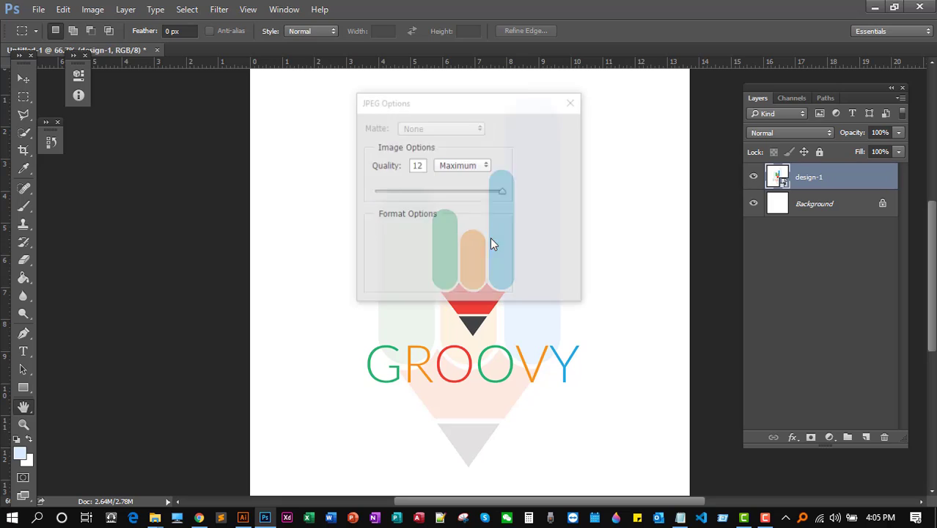
click(548, 128)
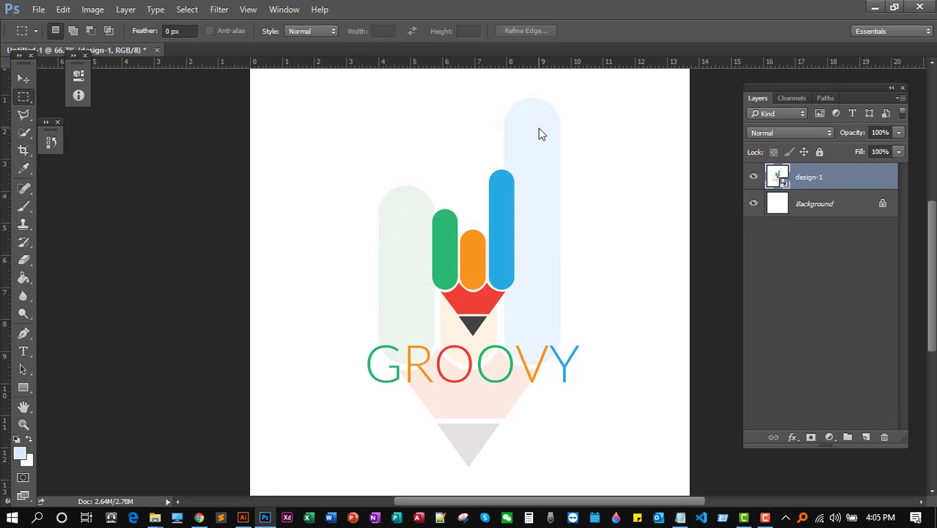
Switch to Chrome, upload the resized design-1.jpg as the contest entry and agree to the submission requirements
click(198, 517)
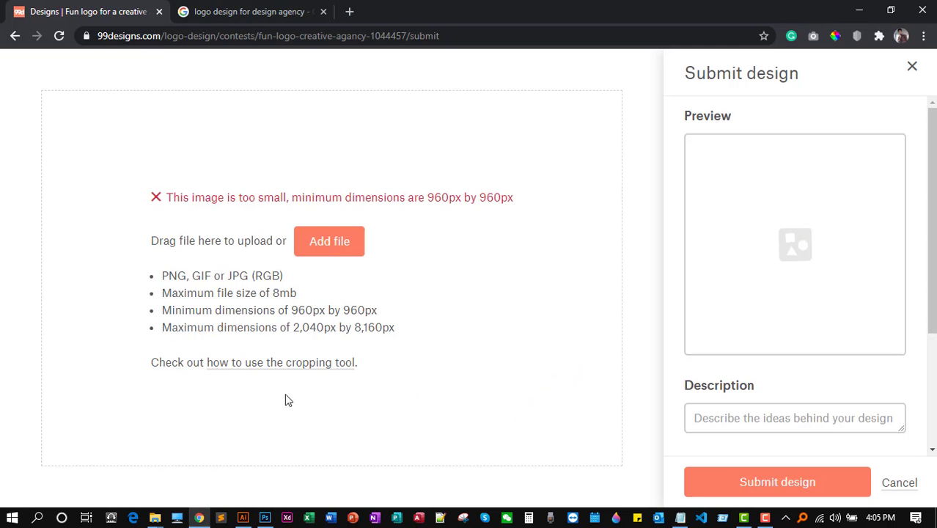
click(341, 250)
click(203, 316)
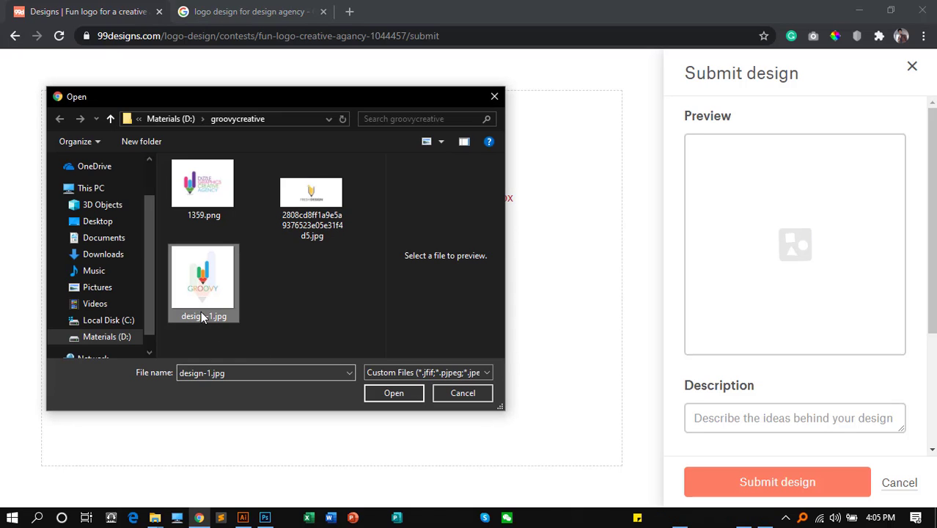
click(383, 392)
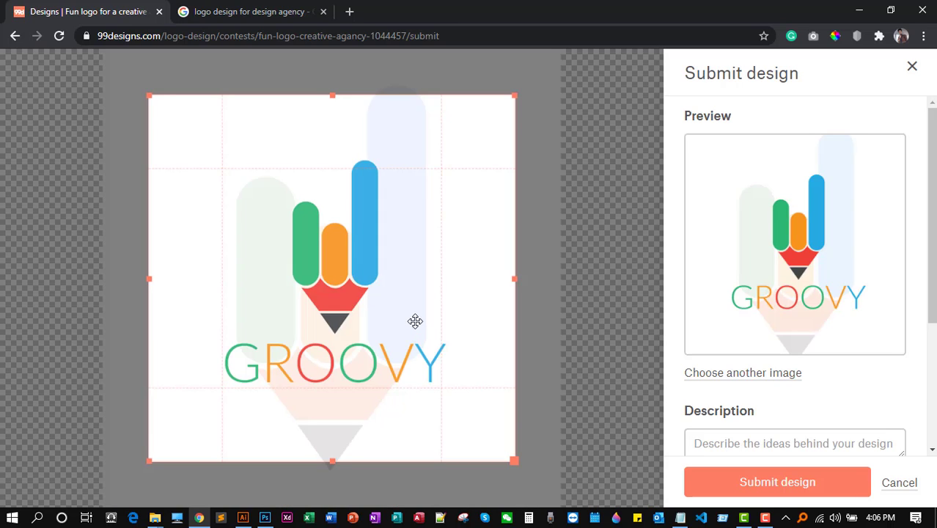
scroll(707, 302, down, 3)
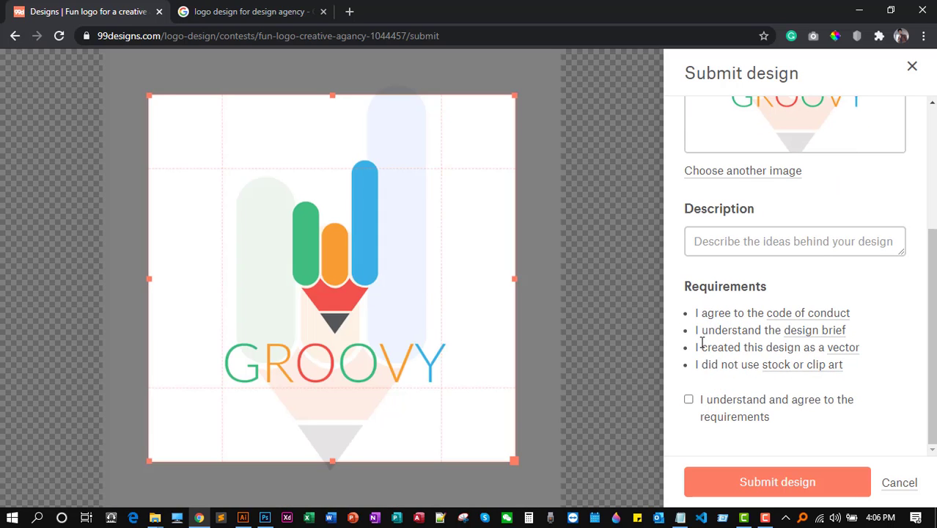
click(689, 400)
Describe the entry as "This is my first design for this contest. I will do more. You will get all the files with designs." and submit it
click(760, 235)
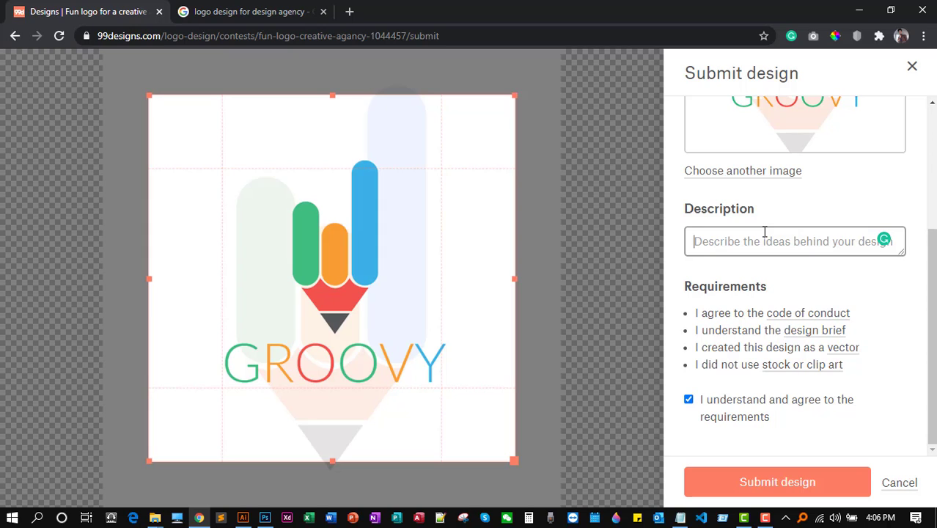
text(Thi)
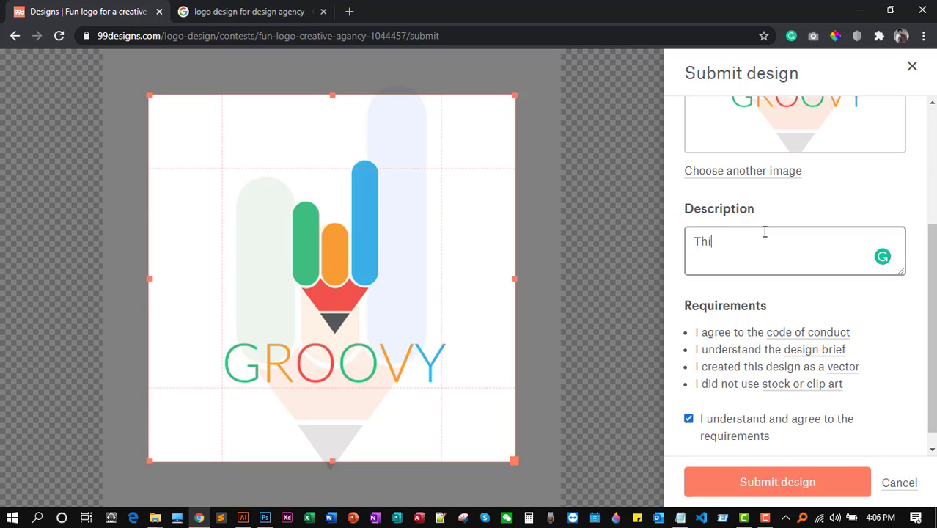
text(s is my first design for)
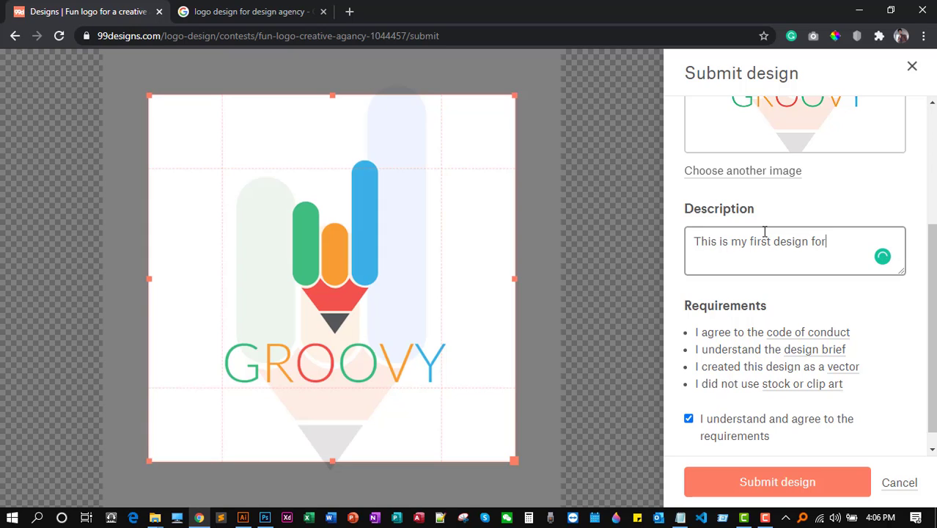
text( this contest)
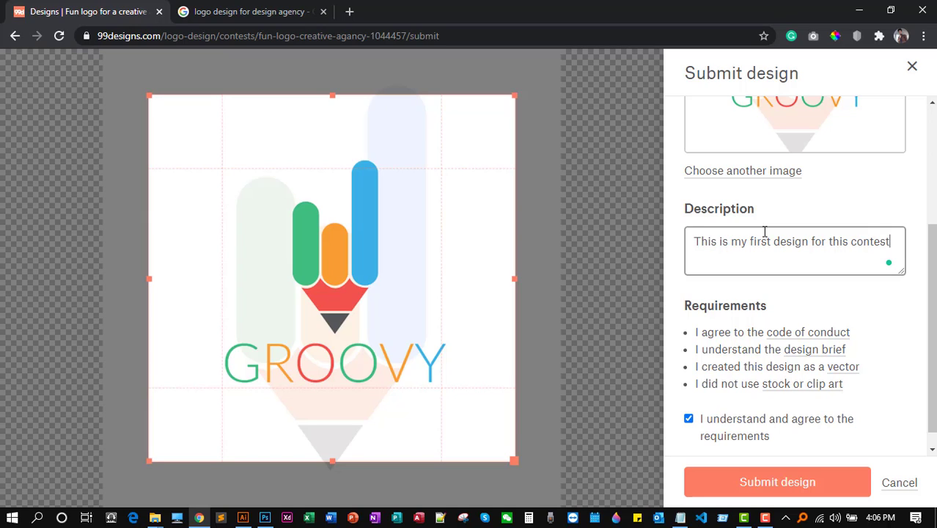
text(. I will do more. )
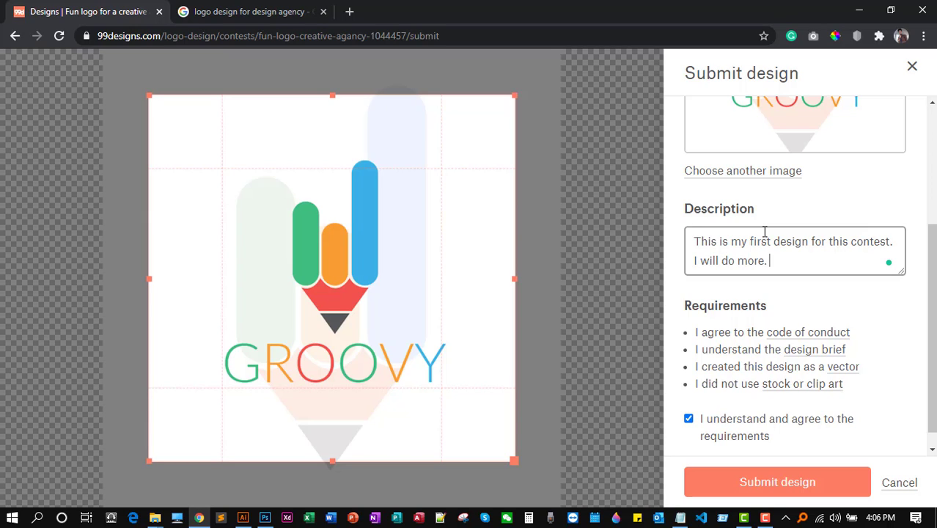
text(W)
key(BackSpace)
text(You will get all the files)
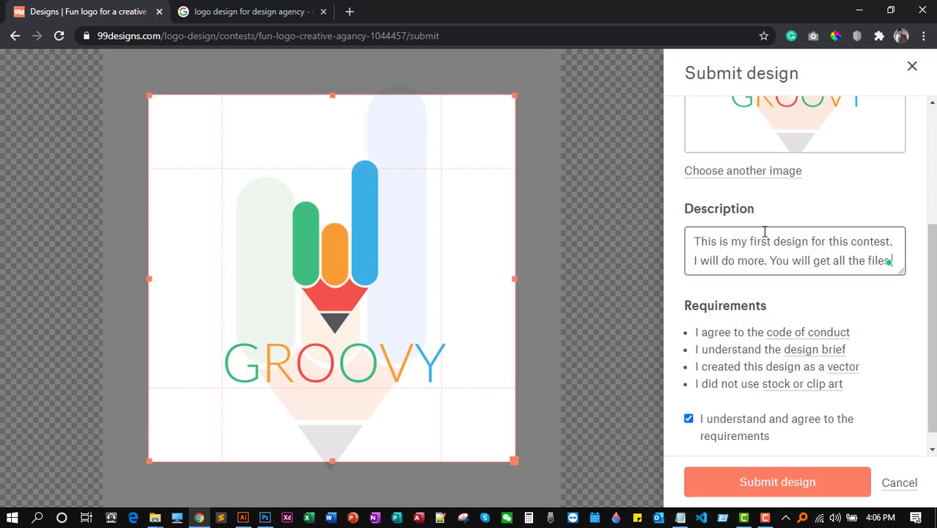
text( with)
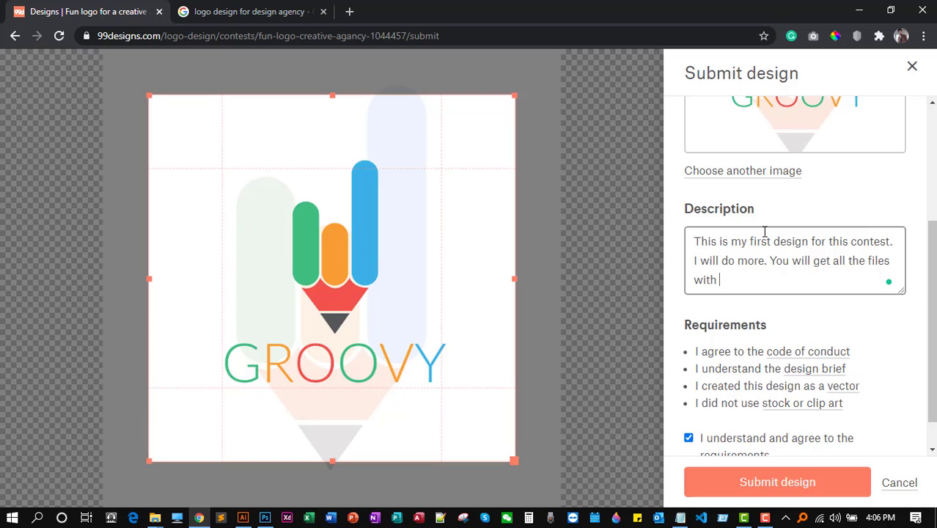
text( designs.)
key(ctrl+a)
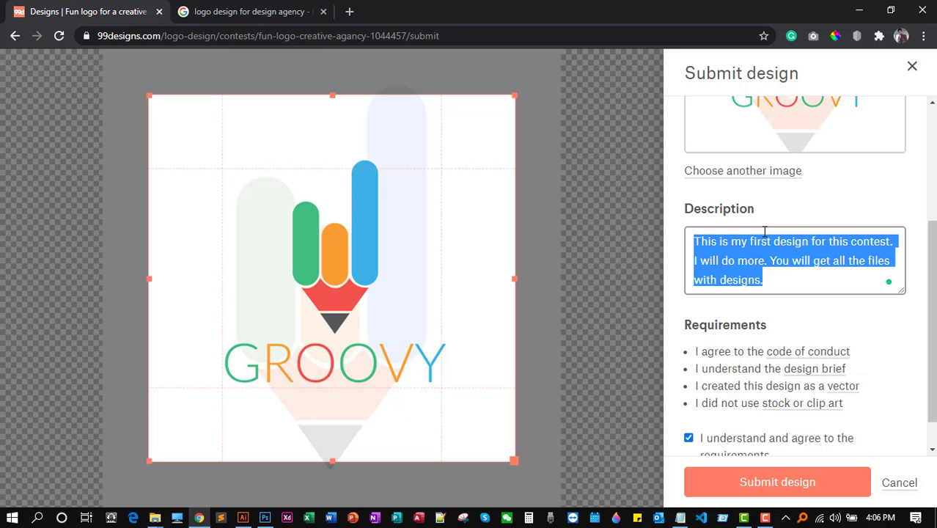
click(792, 493)
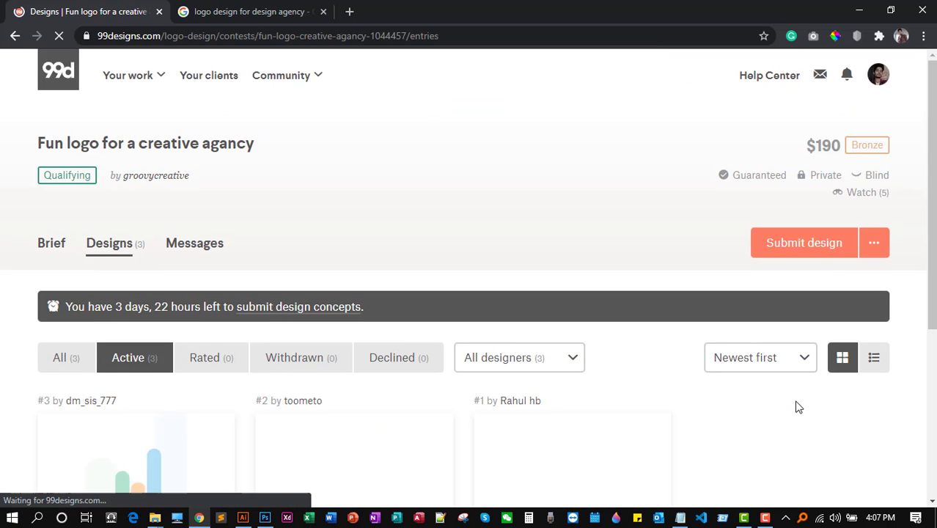
Examine the submitted entry on the contest's Designs page and the project files in File Explorer's groovycreative folder
scroll(286, 119, down, 3)
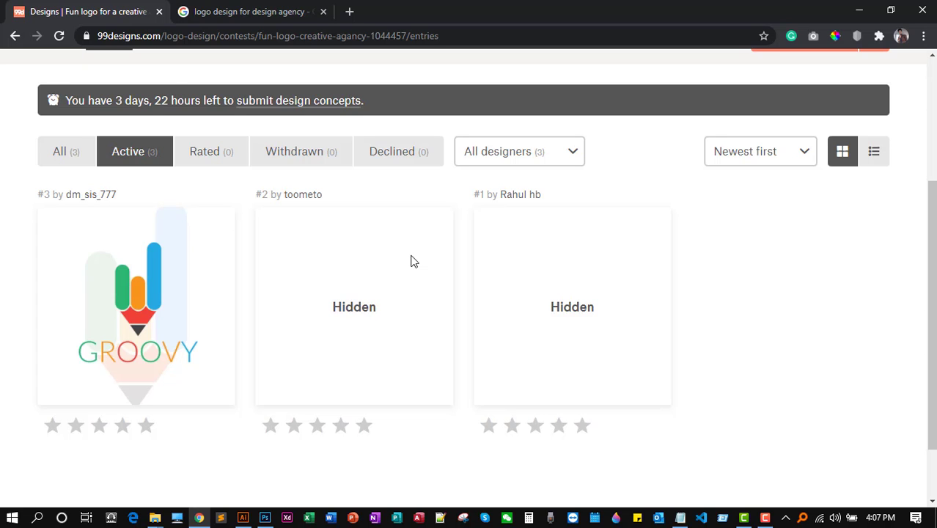
scroll(415, 262, up, 1)
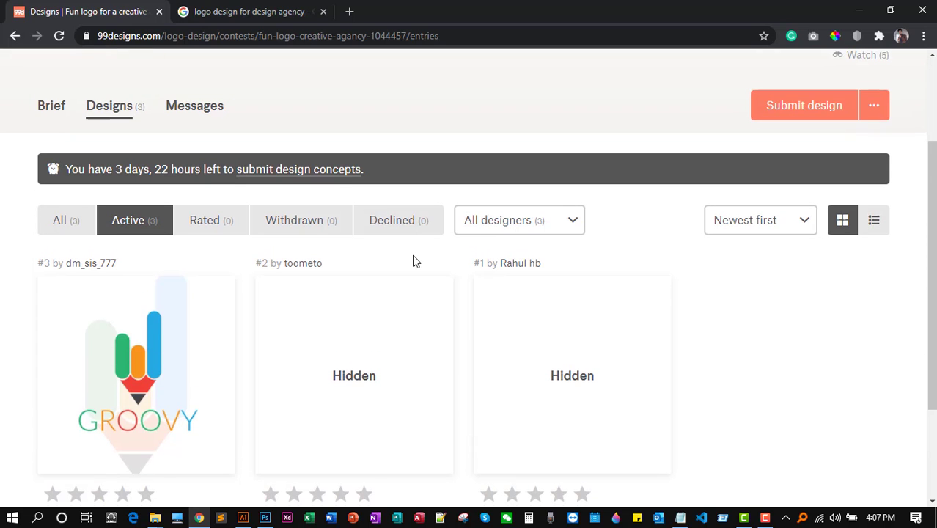
scroll(413, 262, up, 1)
scroll(278, 242, down, 1)
click(154, 518)
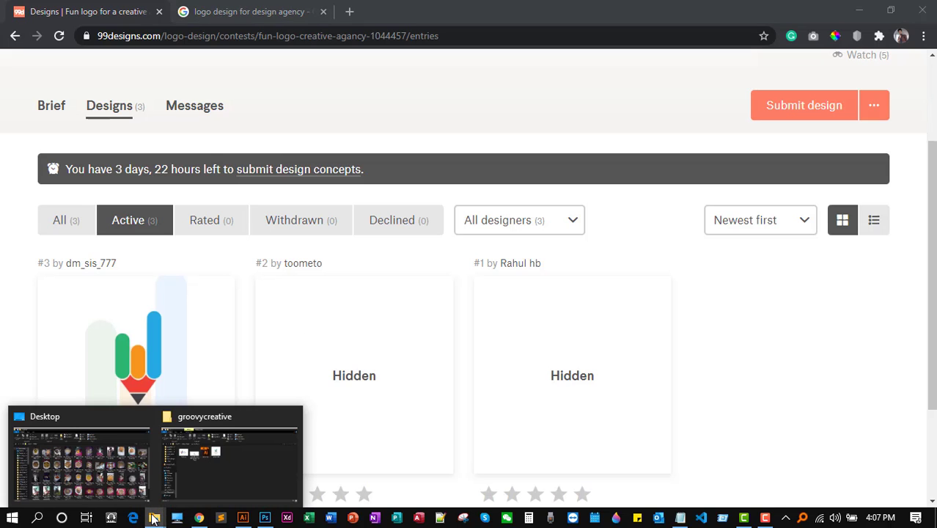
click(259, 452)
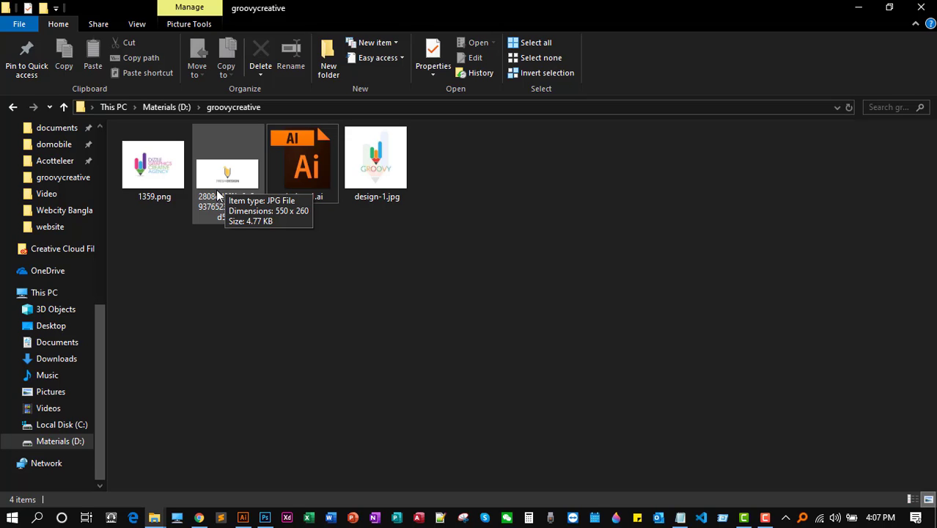
Switch back to Chrome and review the contest's details and its active design entries
click(199, 518)
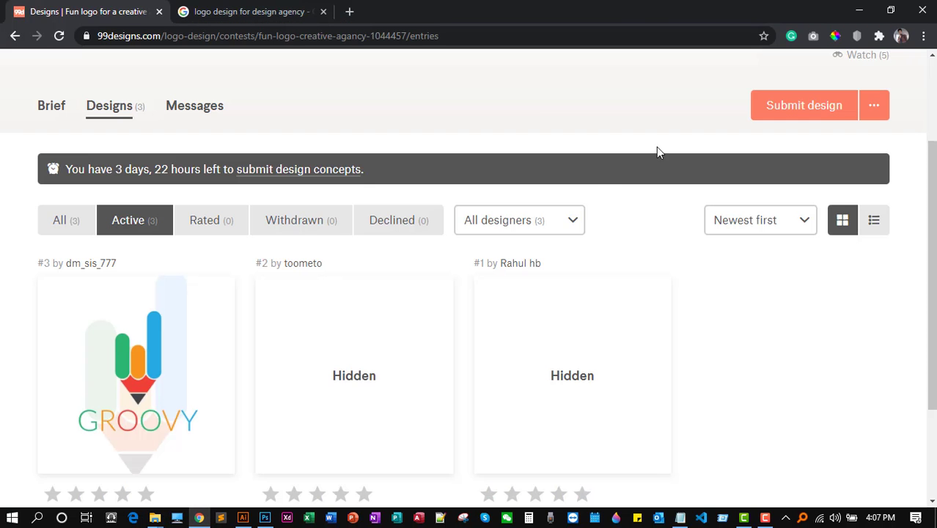
scroll(308, 161, up, 2)
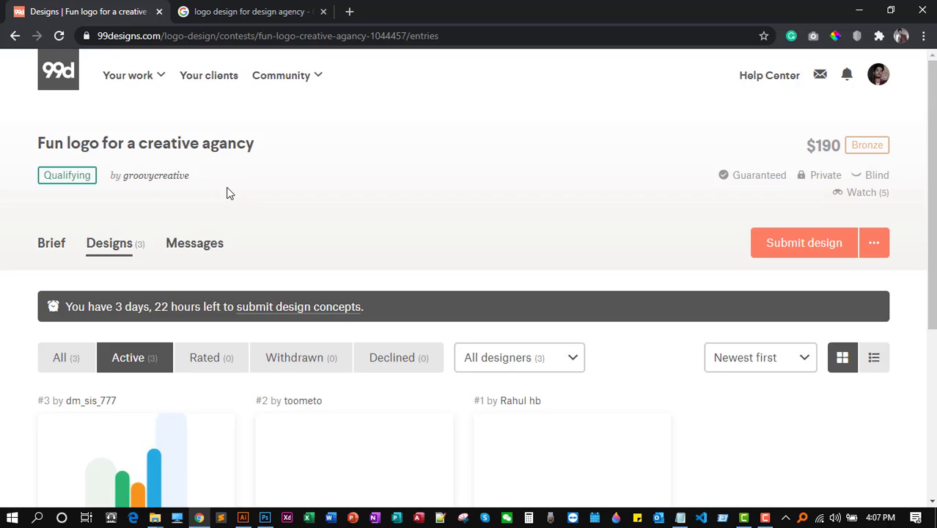
scroll(229, 192, down, 3)
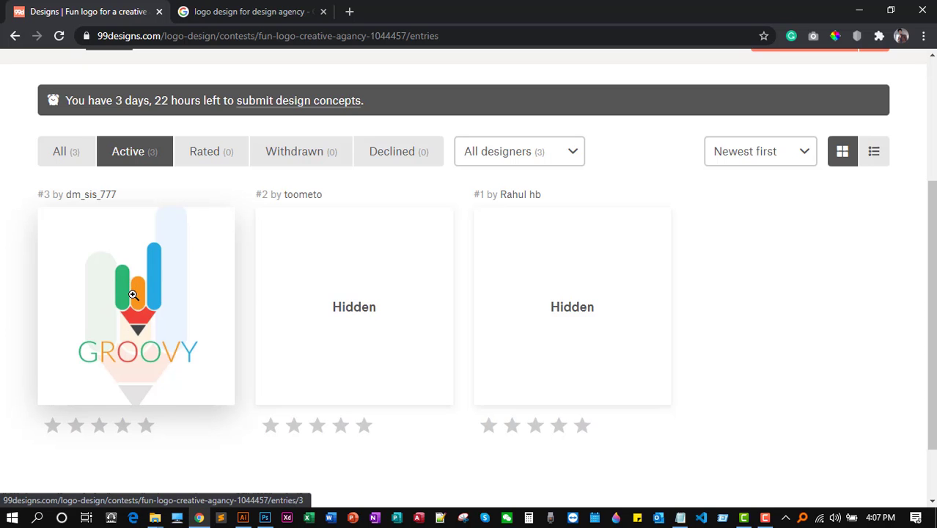
scroll(133, 295, up, 3)
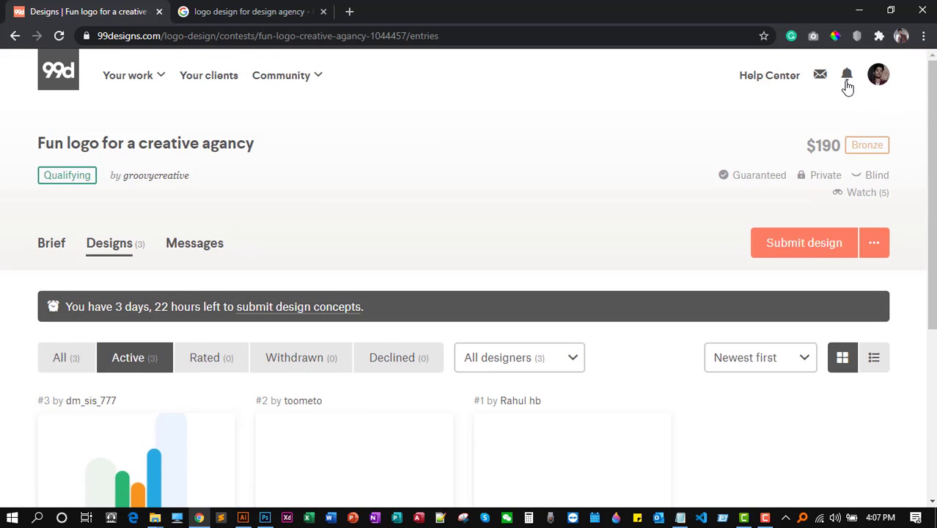